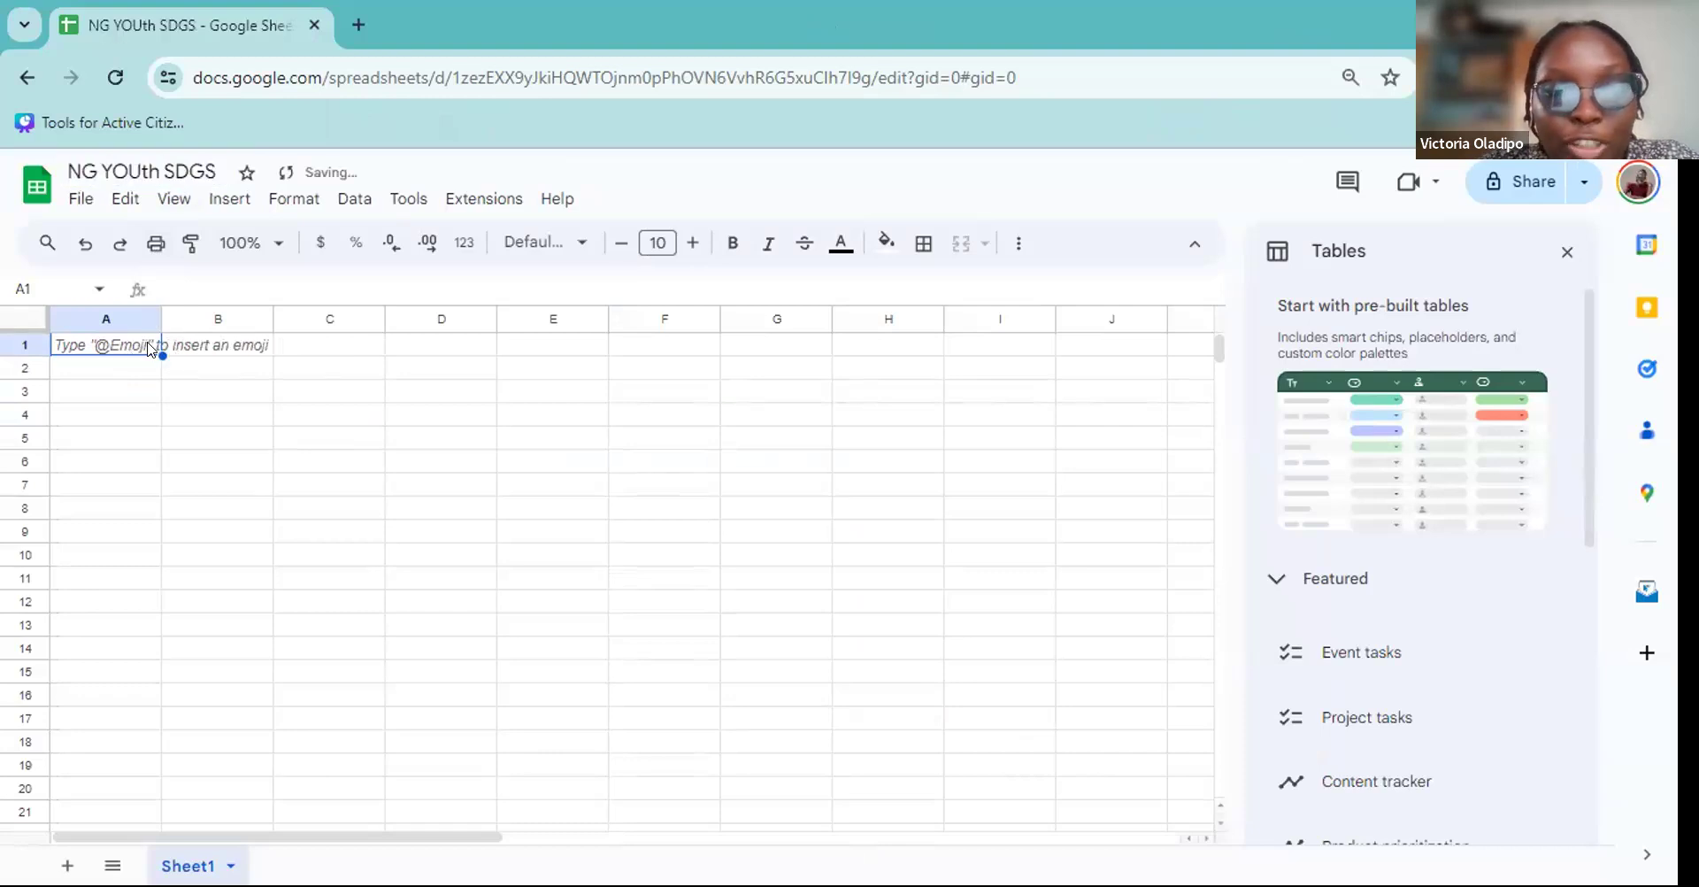
# Enter the column headers Expense, Description and Unit Price in cells A1, B1 and C1.
pyautogui.doubleClick(148, 347)
pyautogui.write('Expense')
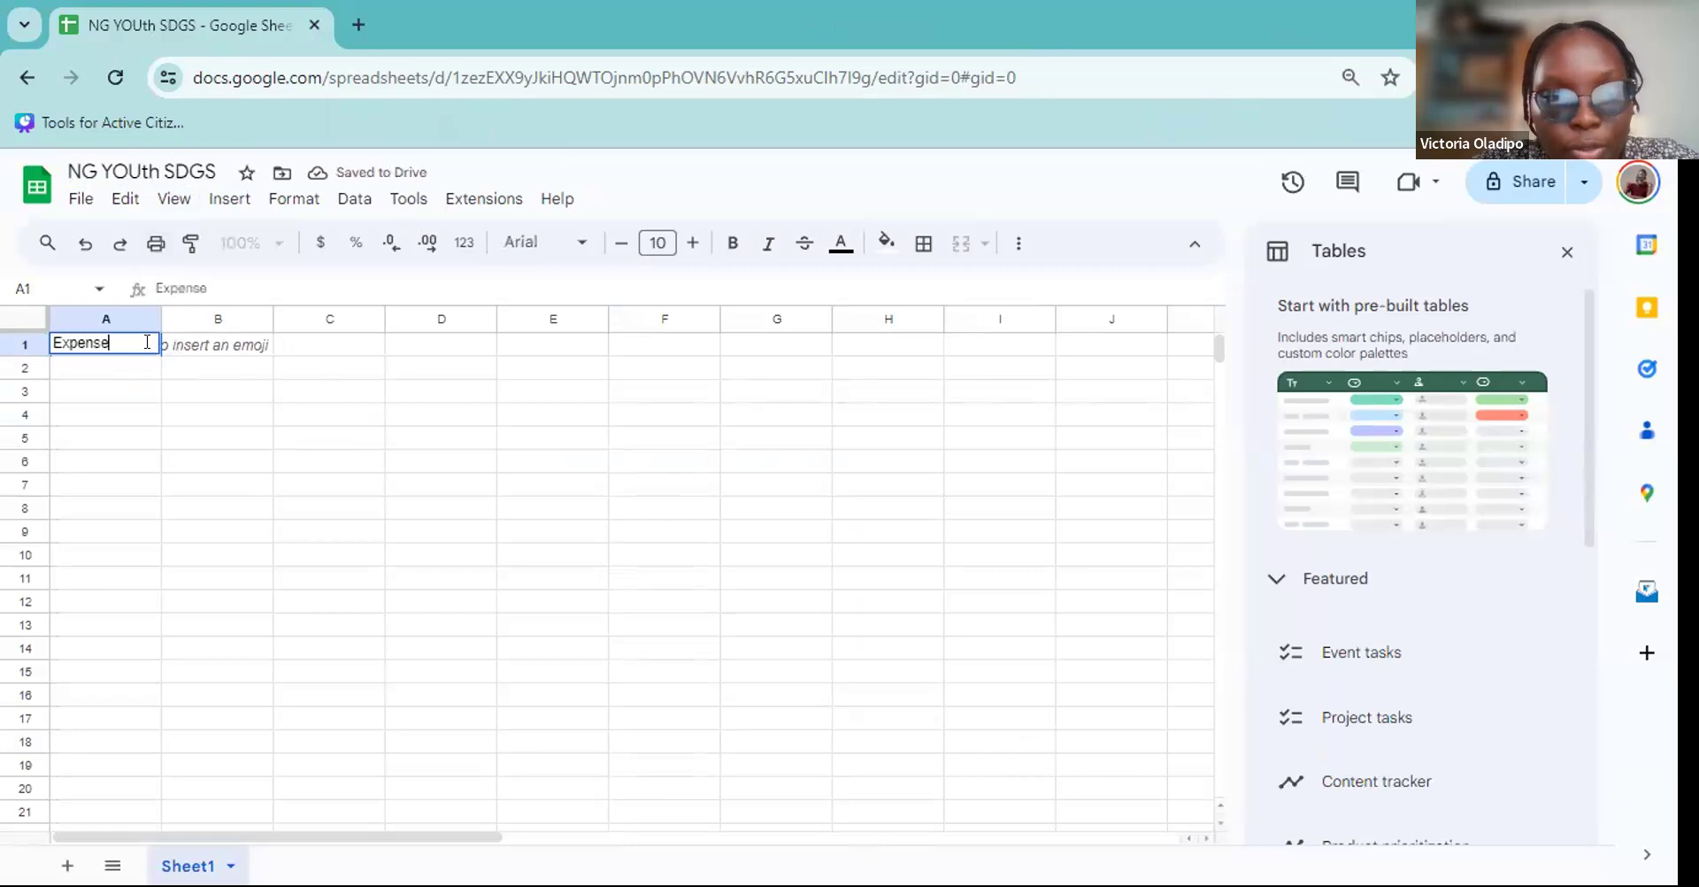
pyautogui.press('Tab')
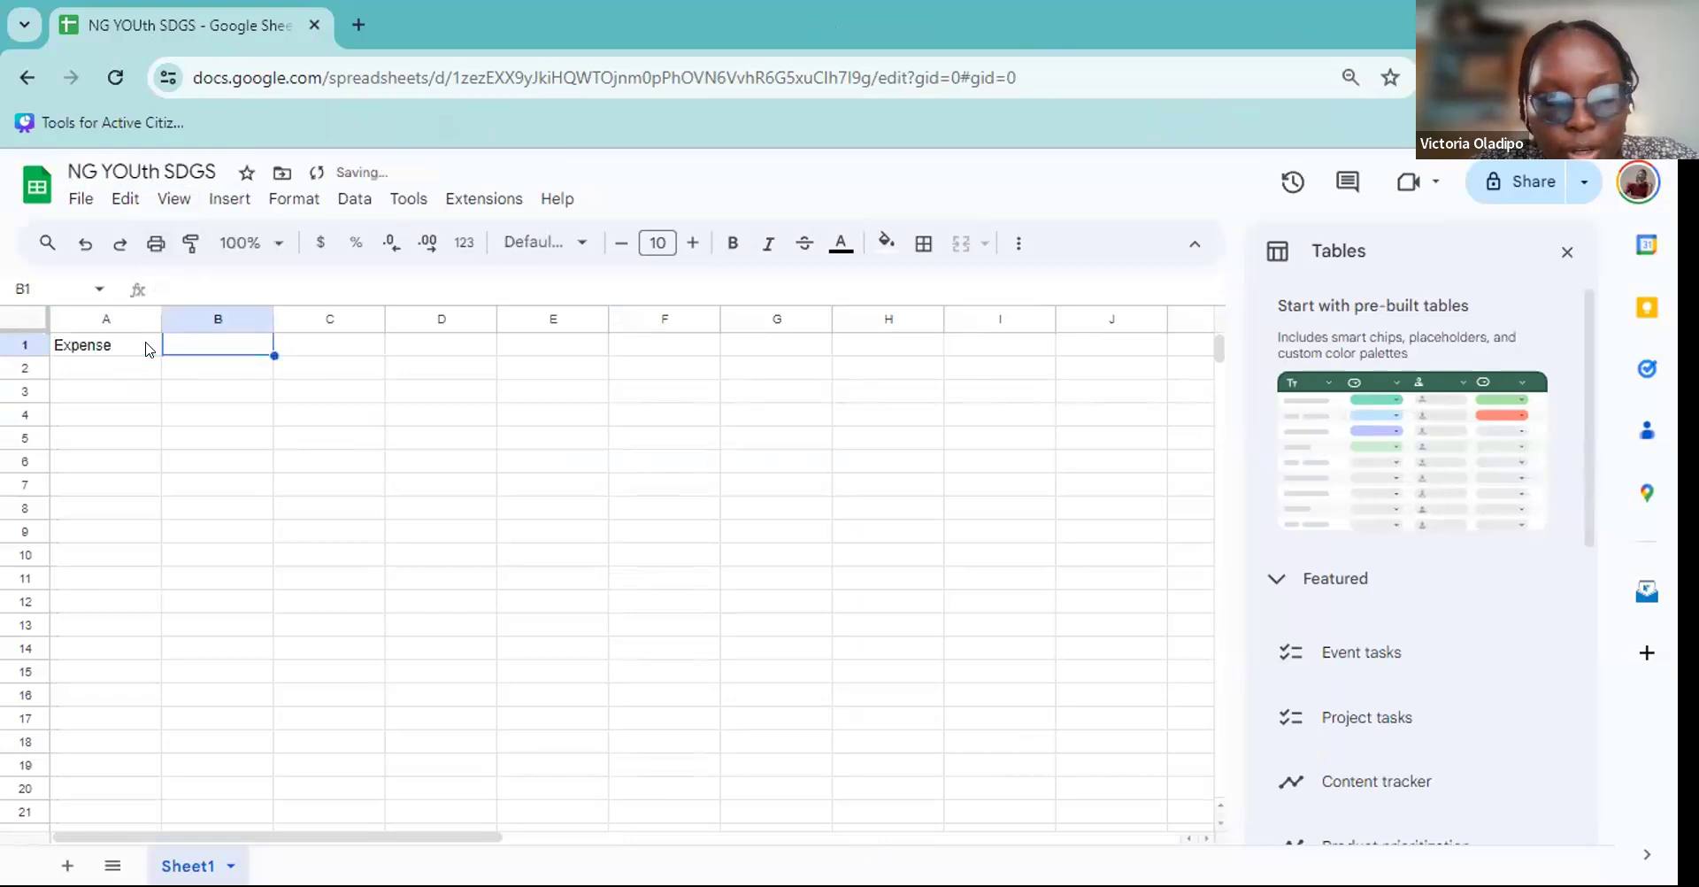
pyautogui.write('Descri')
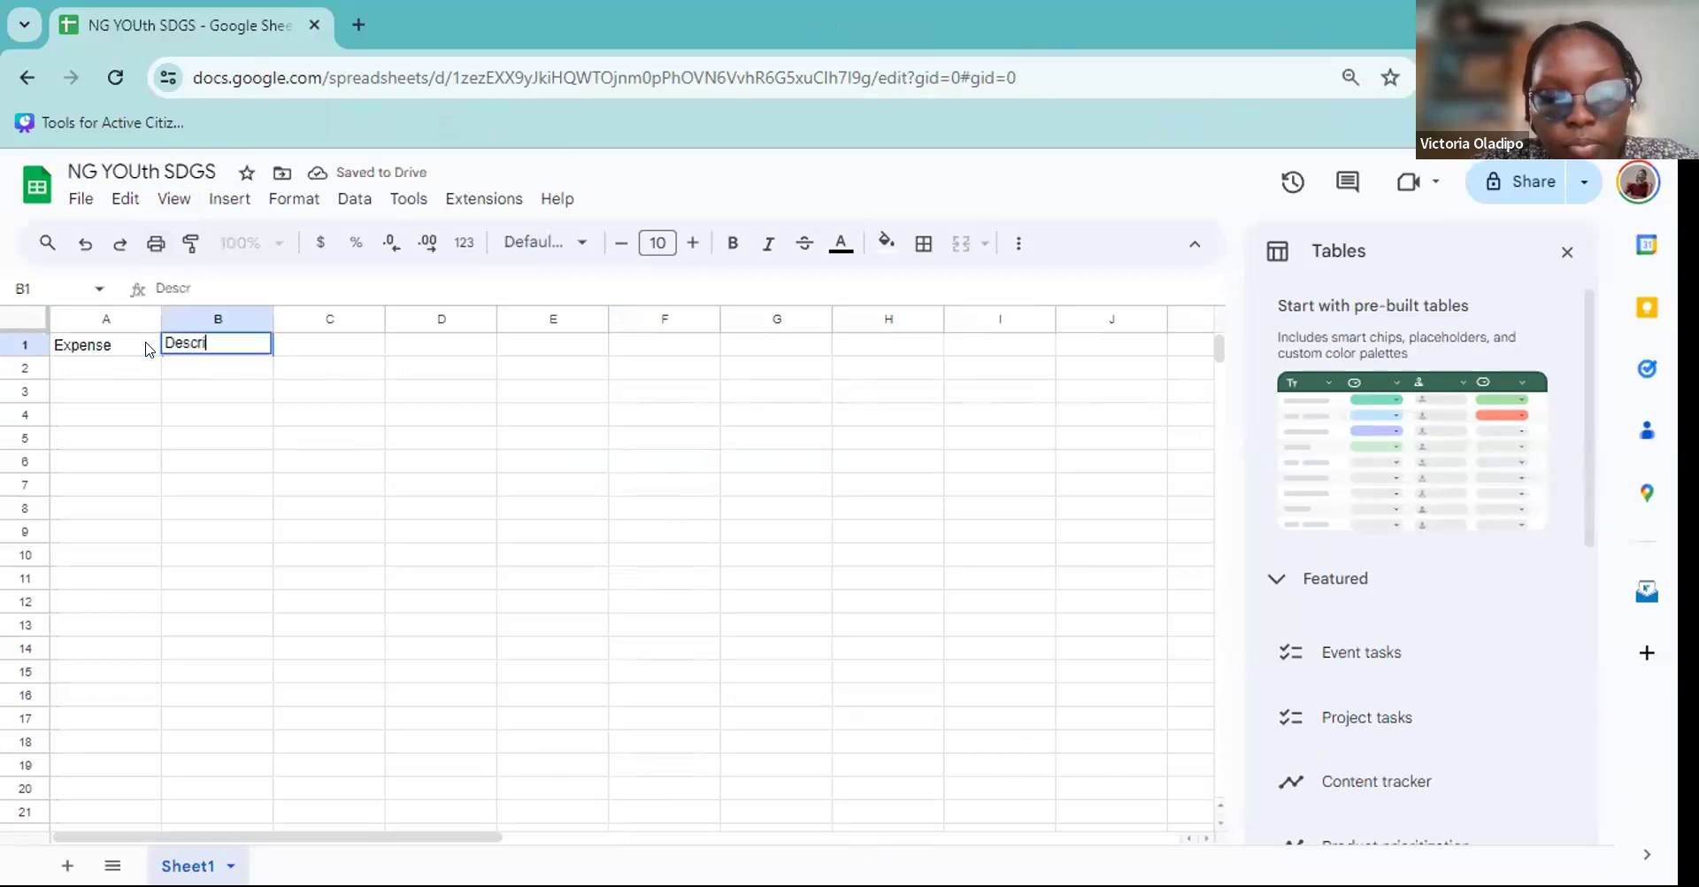
pyautogui.write('ption')
pyautogui.press('Tab')
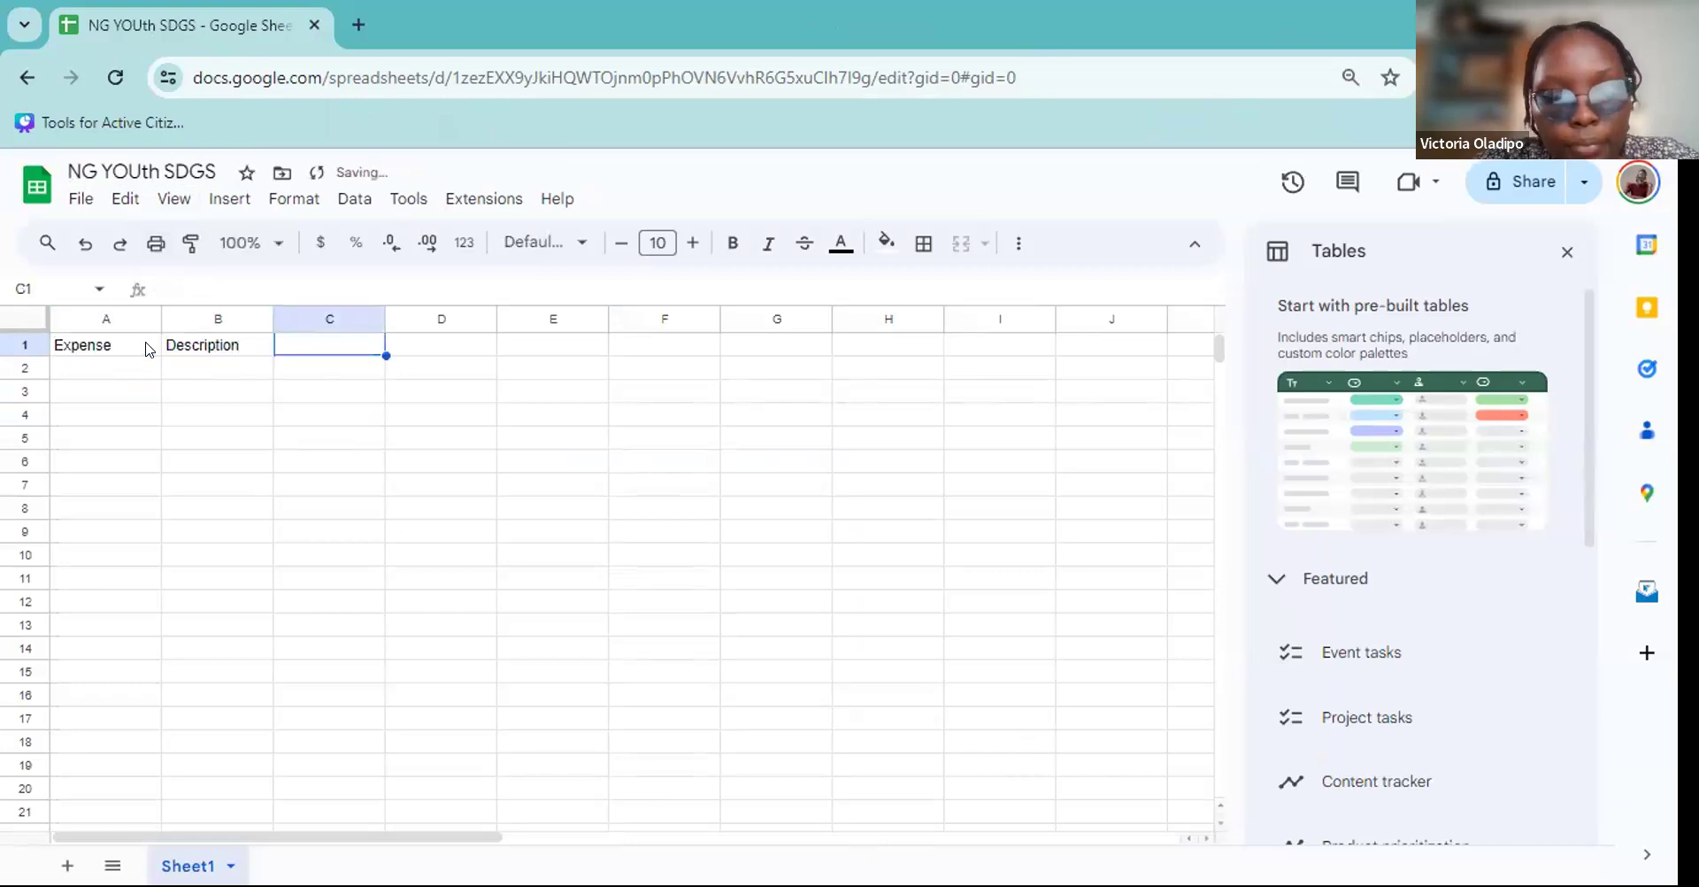
pyautogui.write('Unit Price')
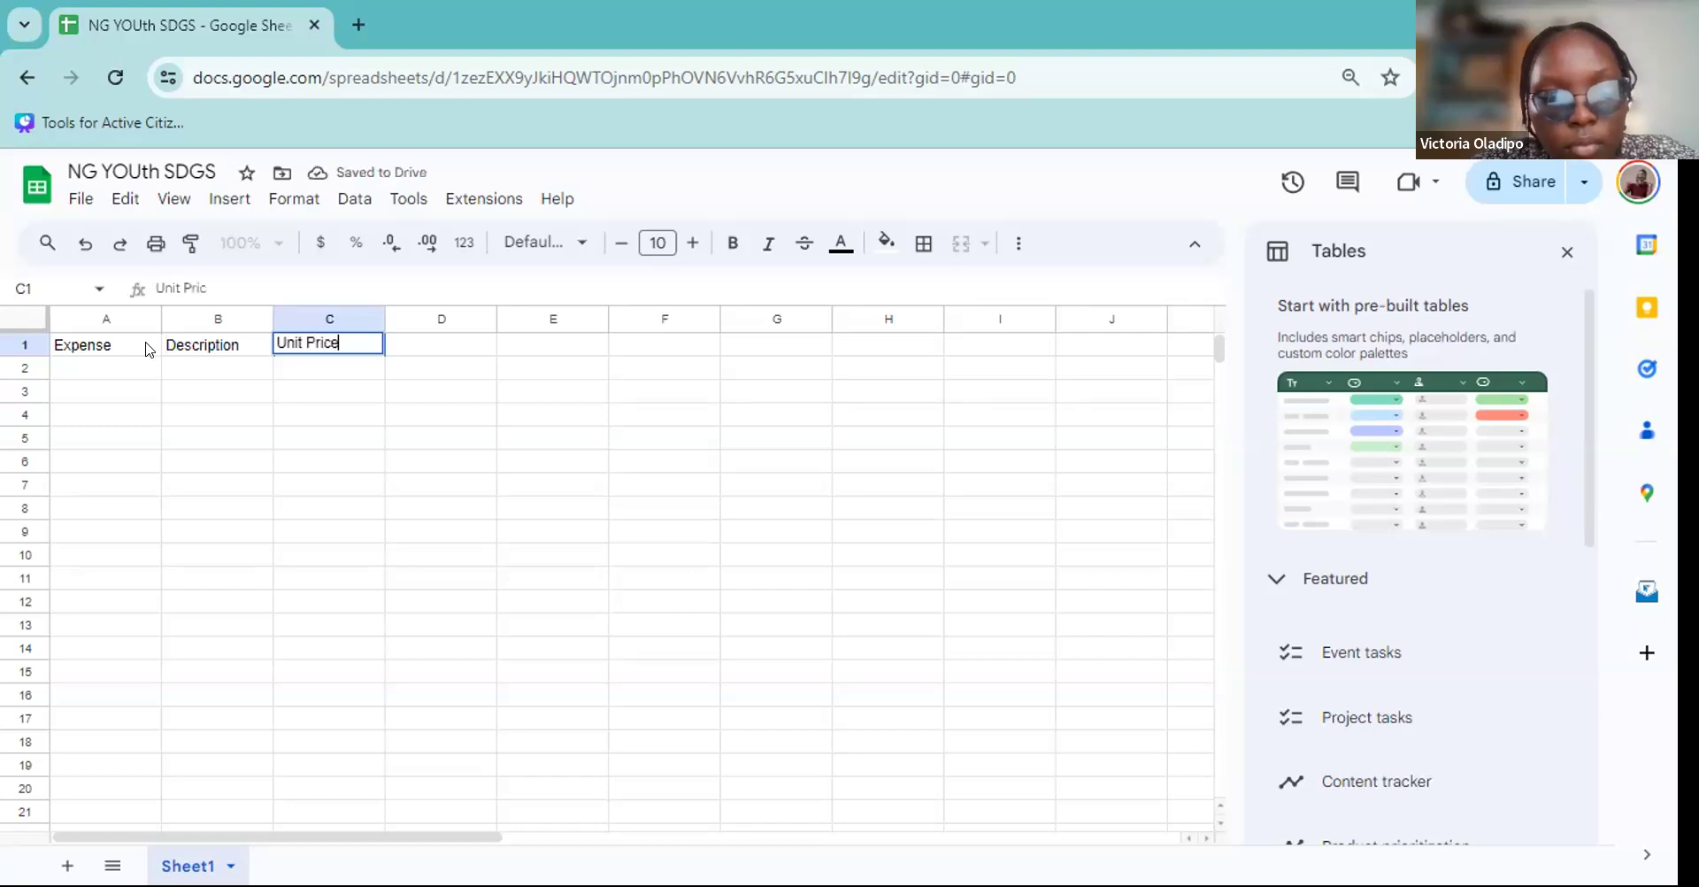
pyautogui.press('Tab')
# Add the column headers Quantity in D1 and Amount in E1, and select cell A2.
pyautogui.write('Q')
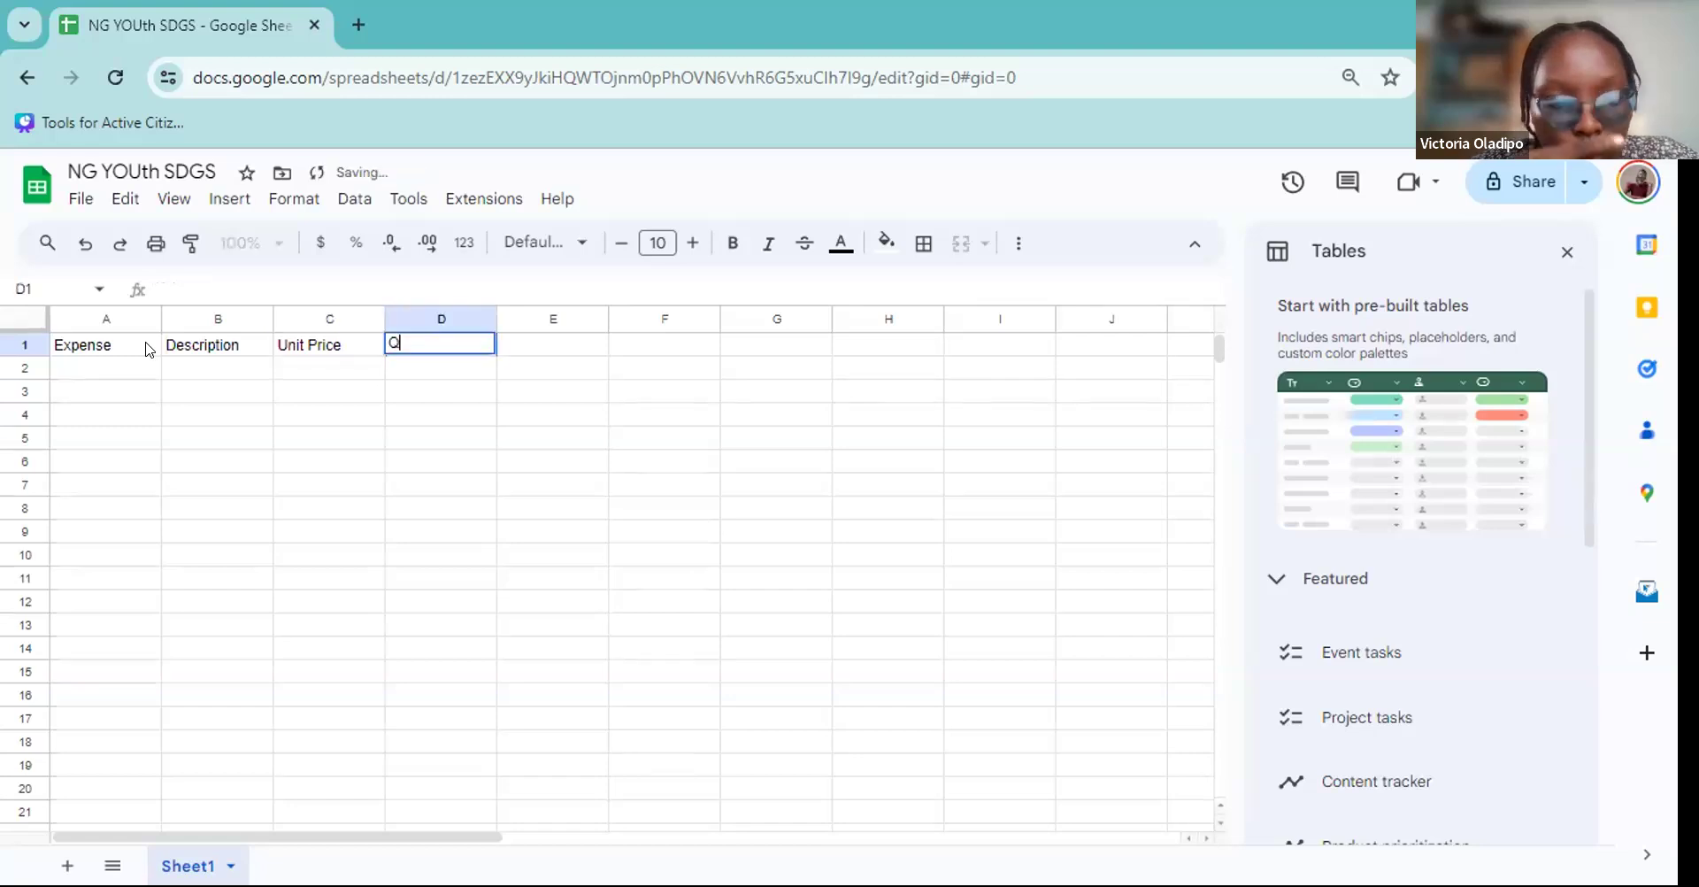
pyautogui.write('uanity')
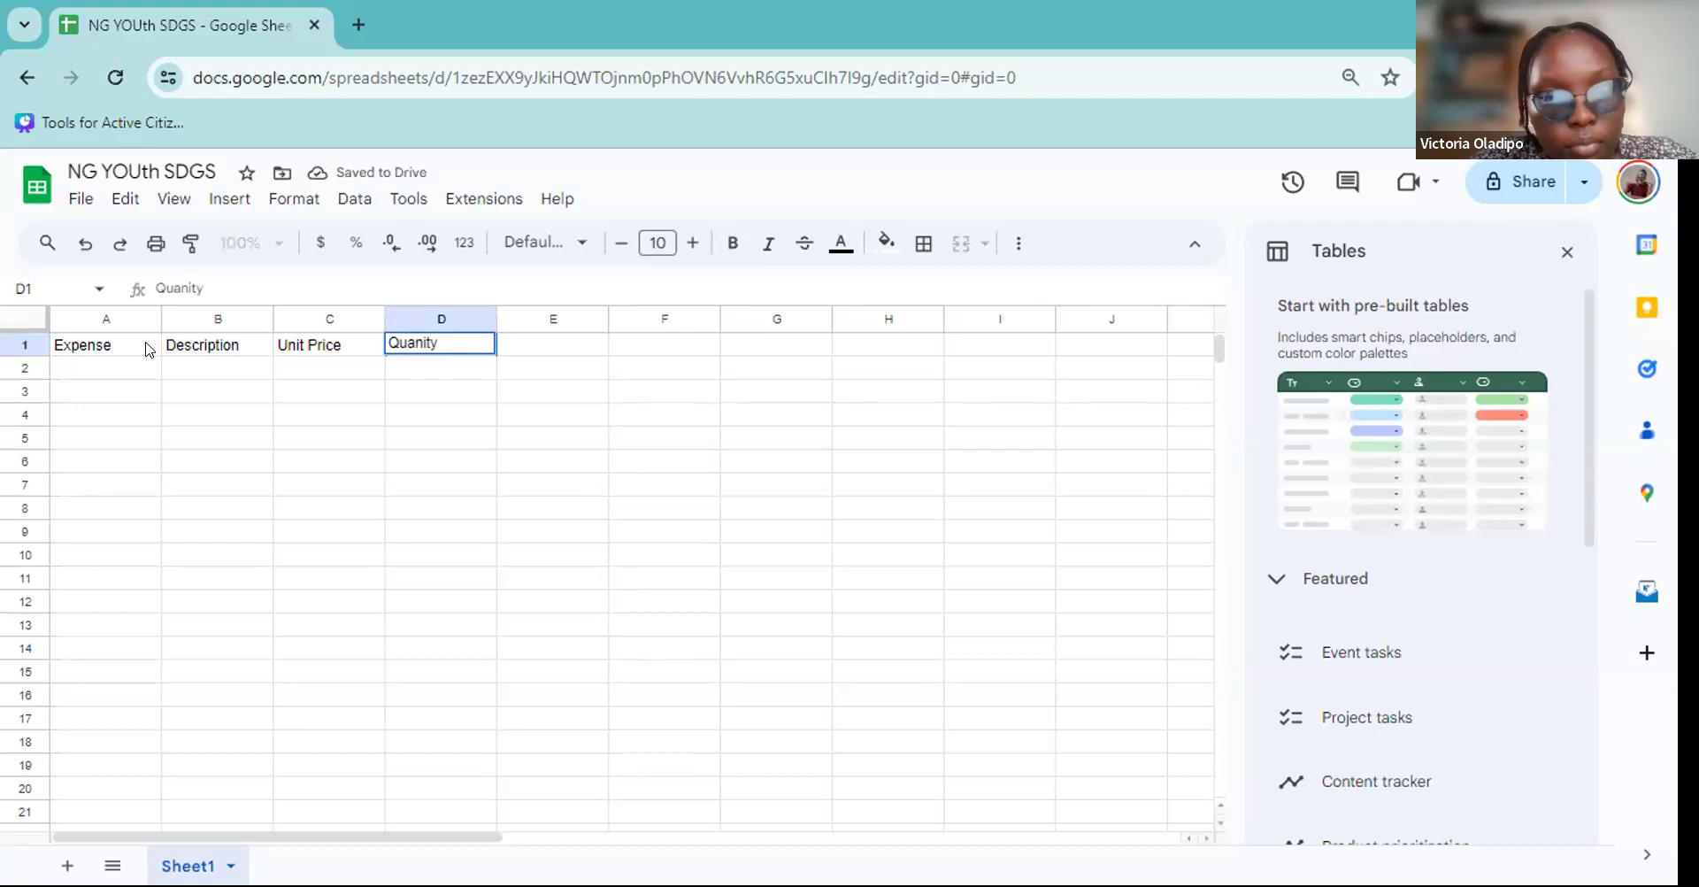
pyautogui.press('BackSpace')
pyautogui.press('BackSpace')
pyautogui.write('tity')
pyautogui.press('Tab')
pyautogui.write('Amount')
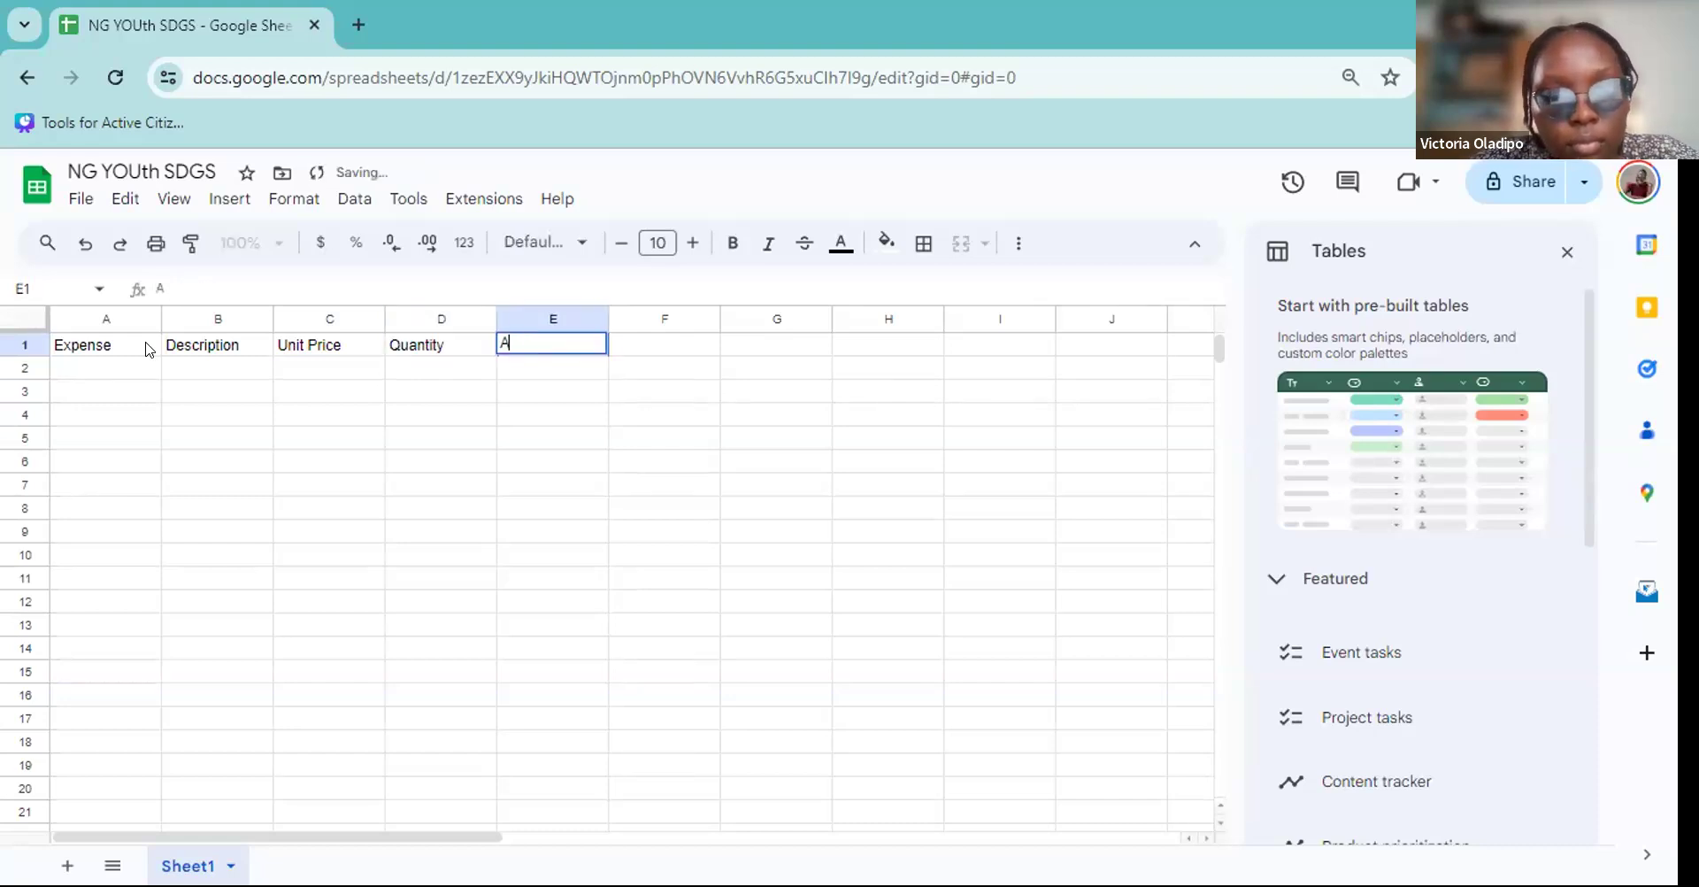
pyautogui.press('Return')
pyautogui.press('Down')
pyautogui.press('Up')
pyautogui.press('Left')
pyautogui.press('Left')
pyautogui.press('Left')
pyautogui.press('Left')
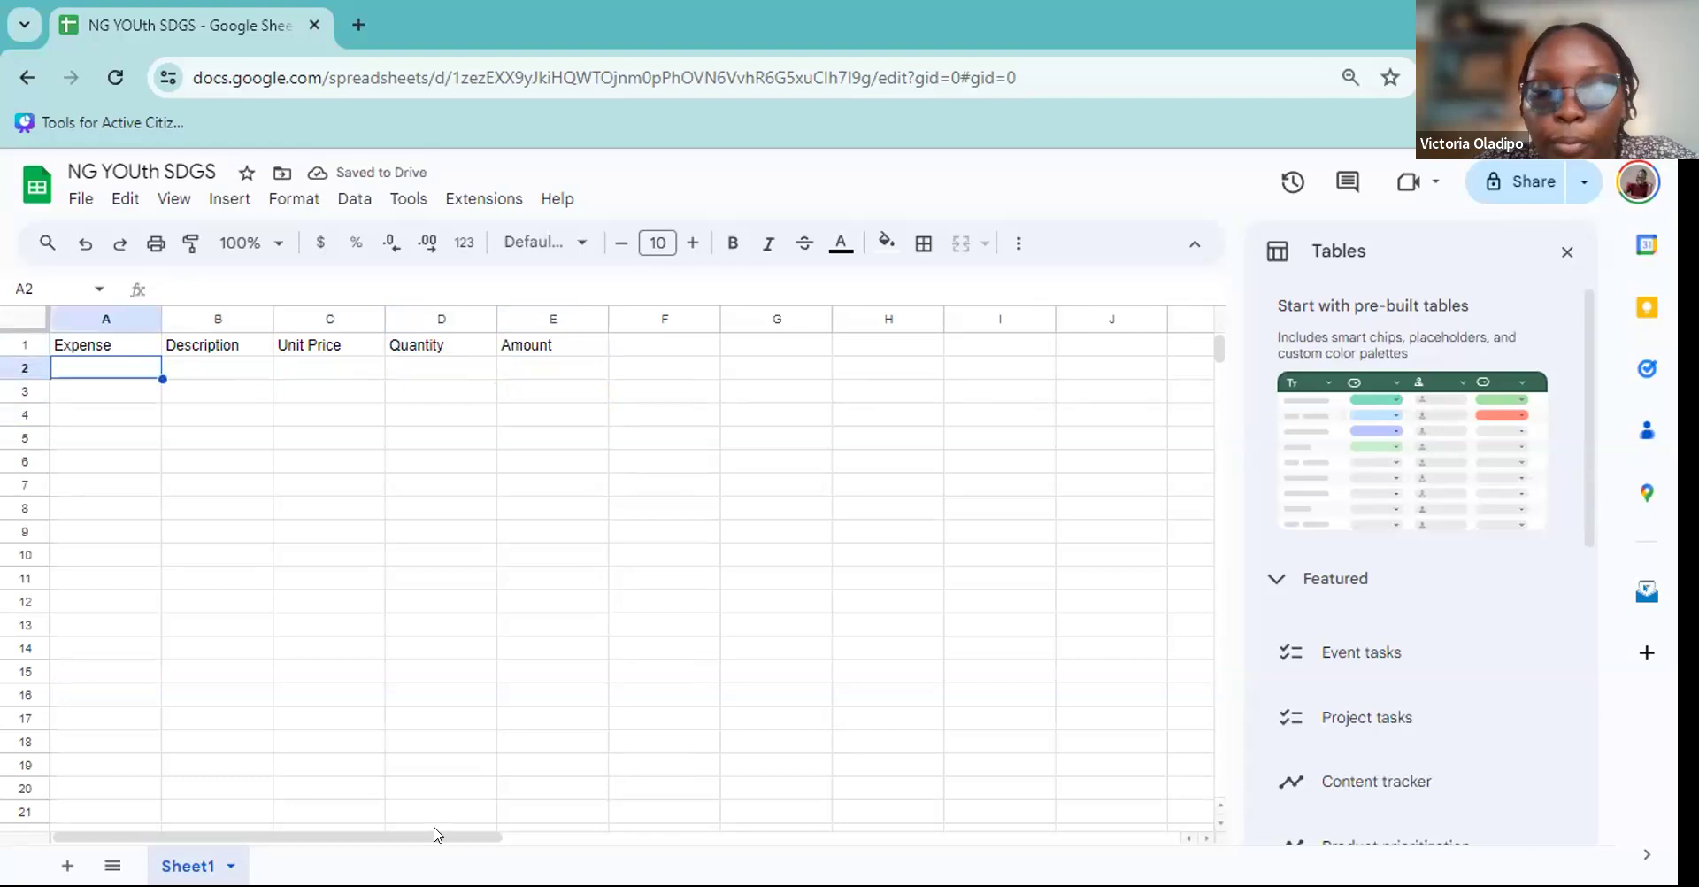
# Widen columns A, B and C so that Expense, Description and Unit Price have more room.
pyautogui.moveTo(152, 305); pyautogui.dragTo(115, 308)
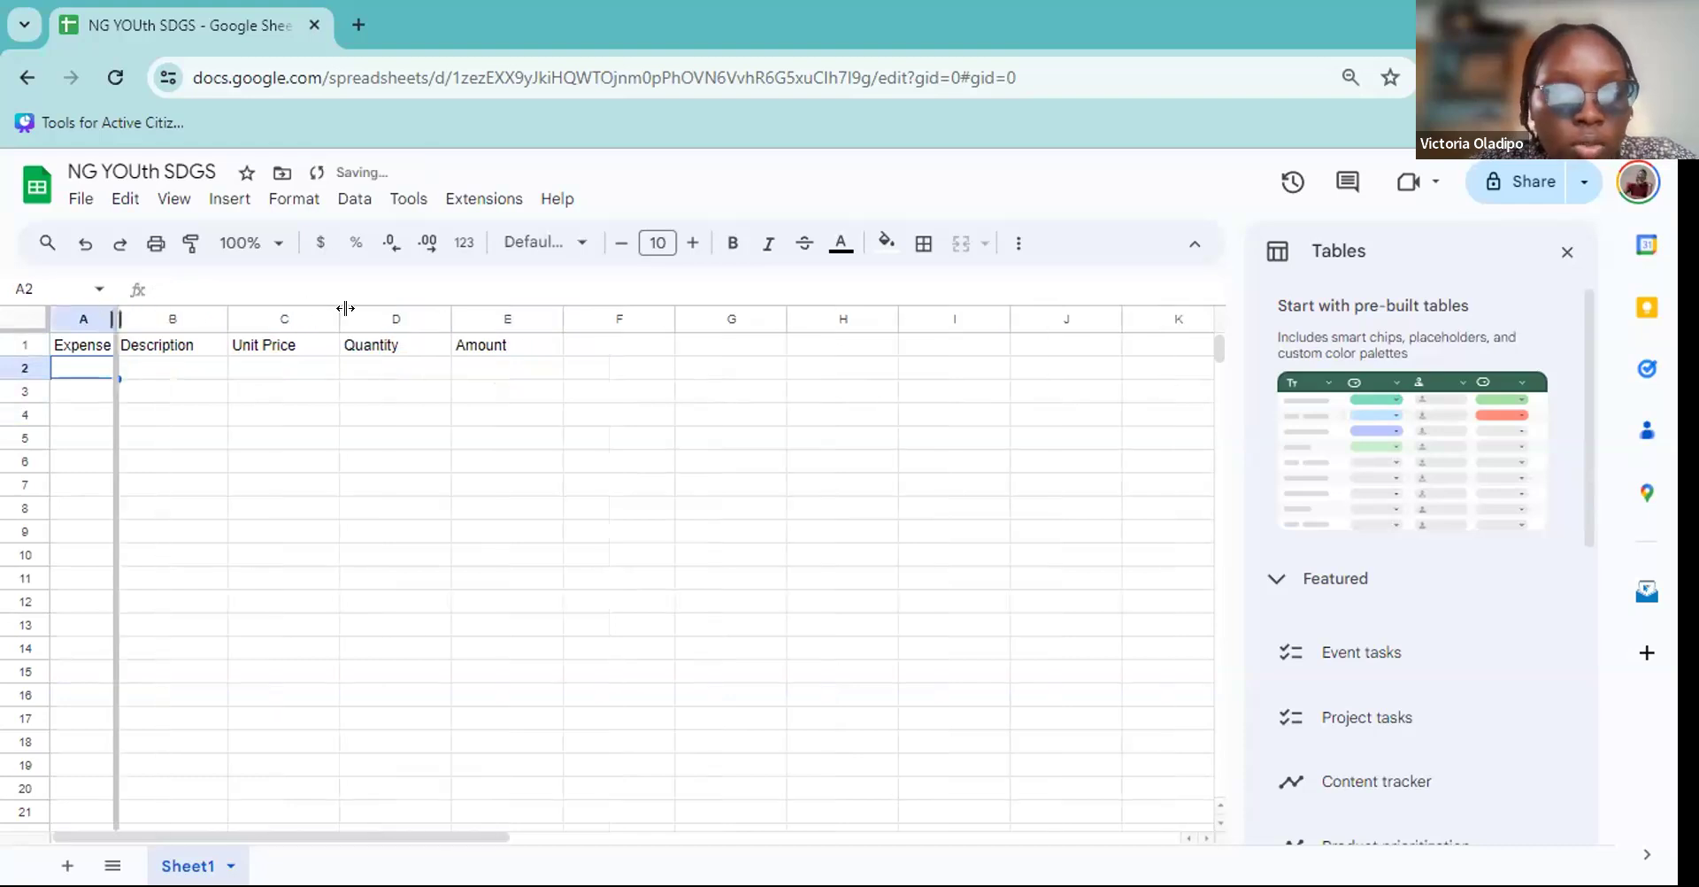
pyautogui.moveTo(345, 308); pyautogui.dragTo(353, 315)
pyautogui.moveTo(465, 318); pyautogui.dragTo(604, 321)
pyautogui.moveTo(713, 315); pyautogui.dragTo(814, 310)
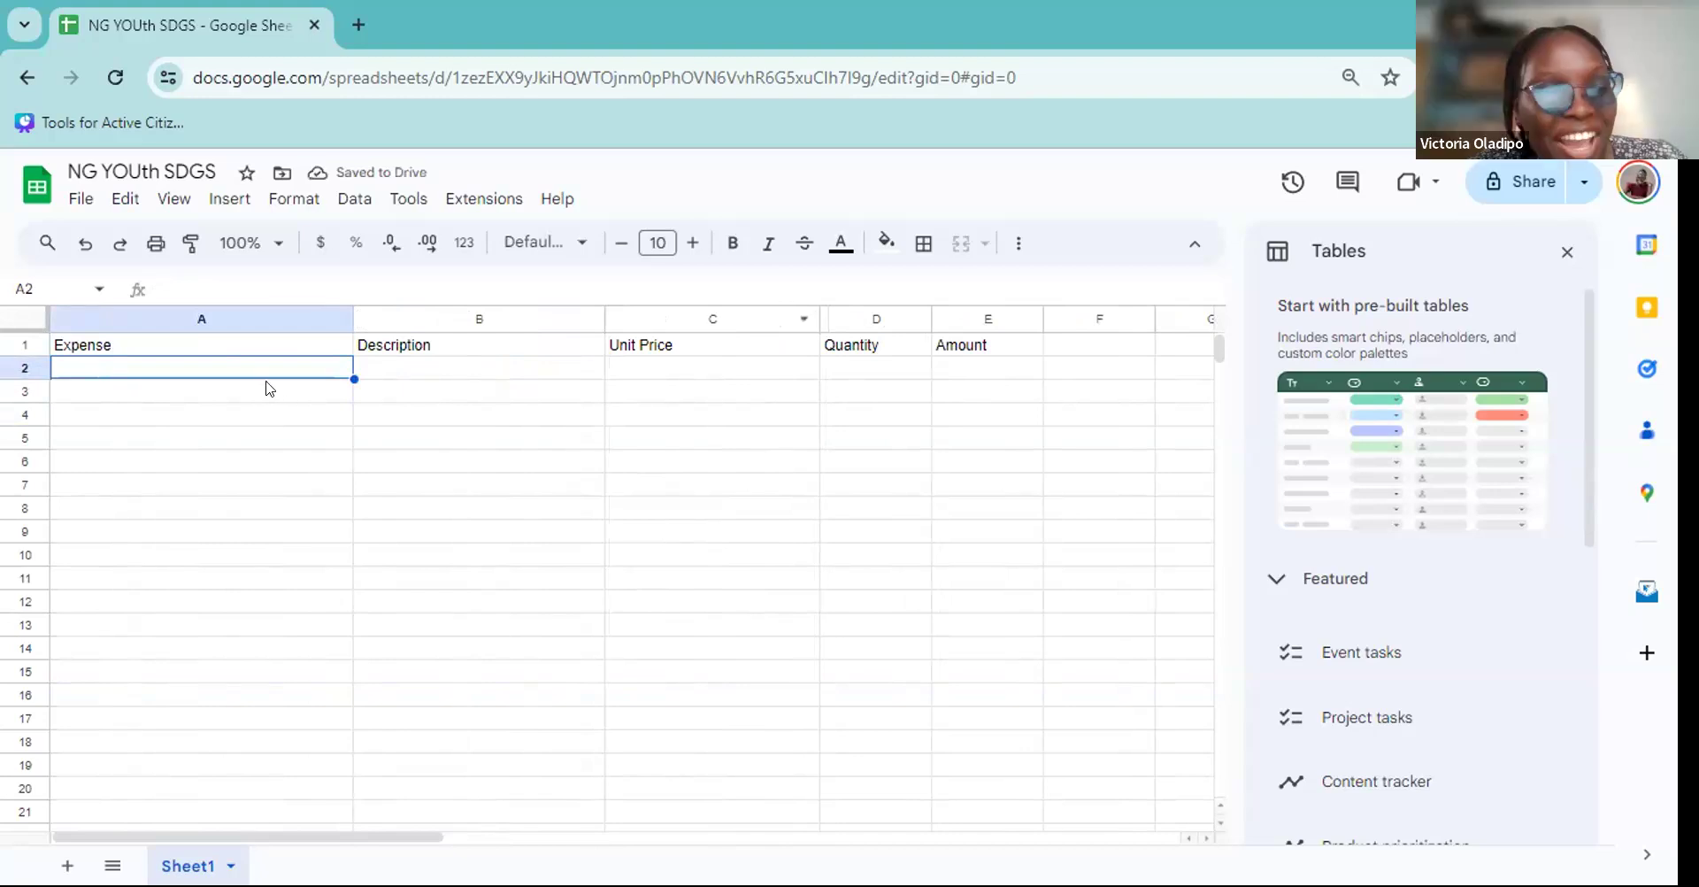
# Start the first expense row with Material Expense in A2 and TShirts as its description in B2.
pyautogui.write('Materi')
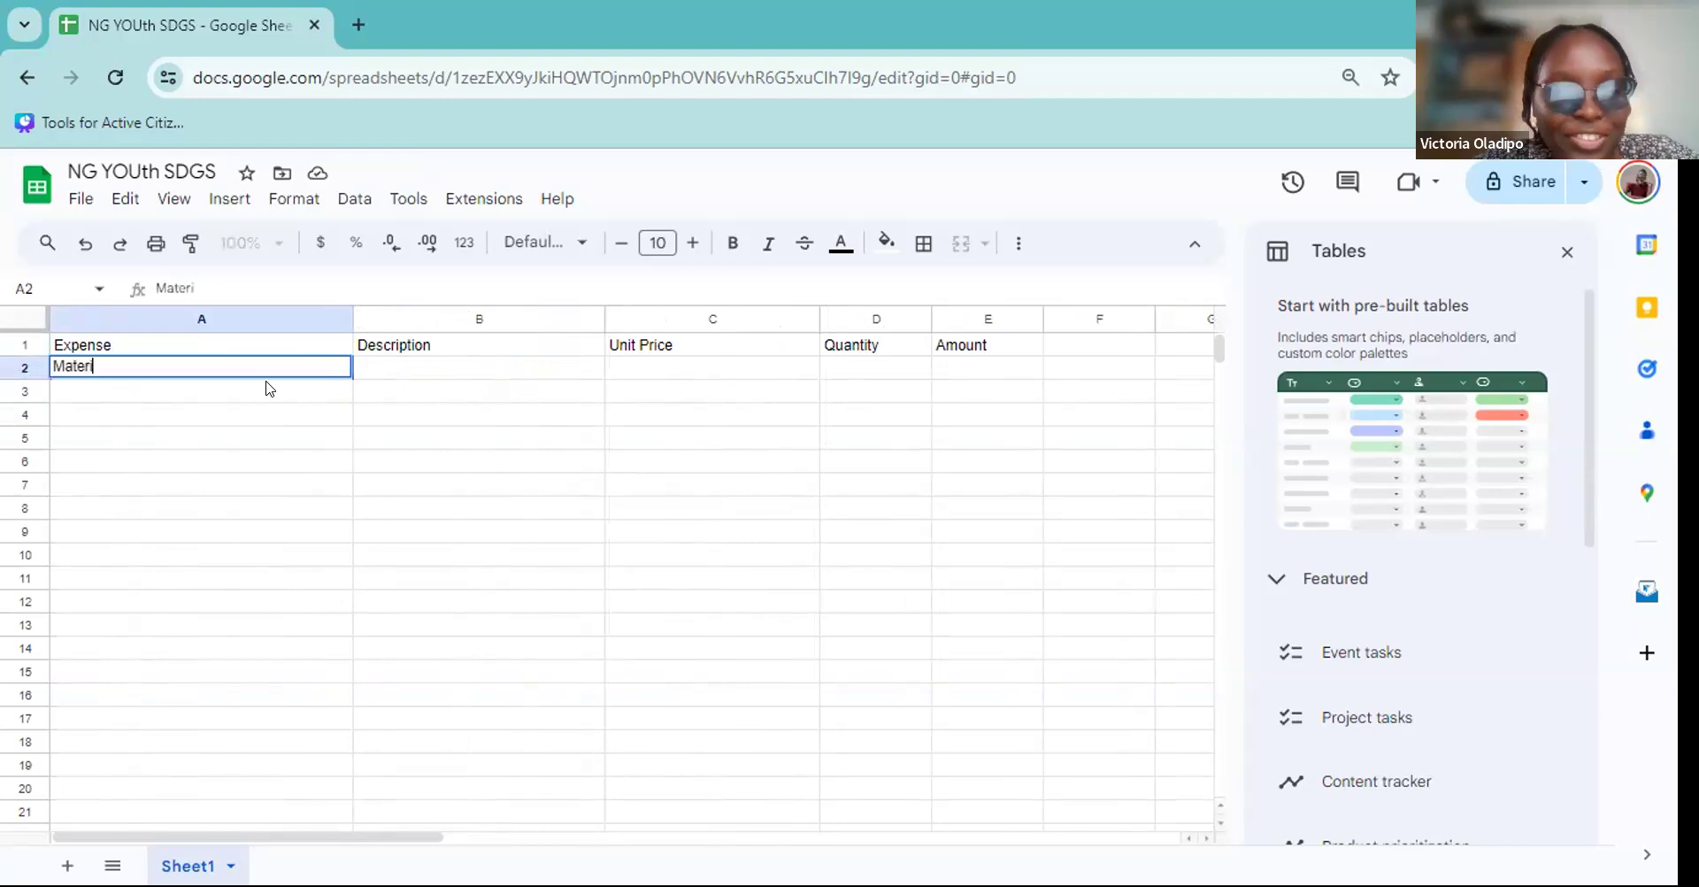
pyautogui.write('al Expense')
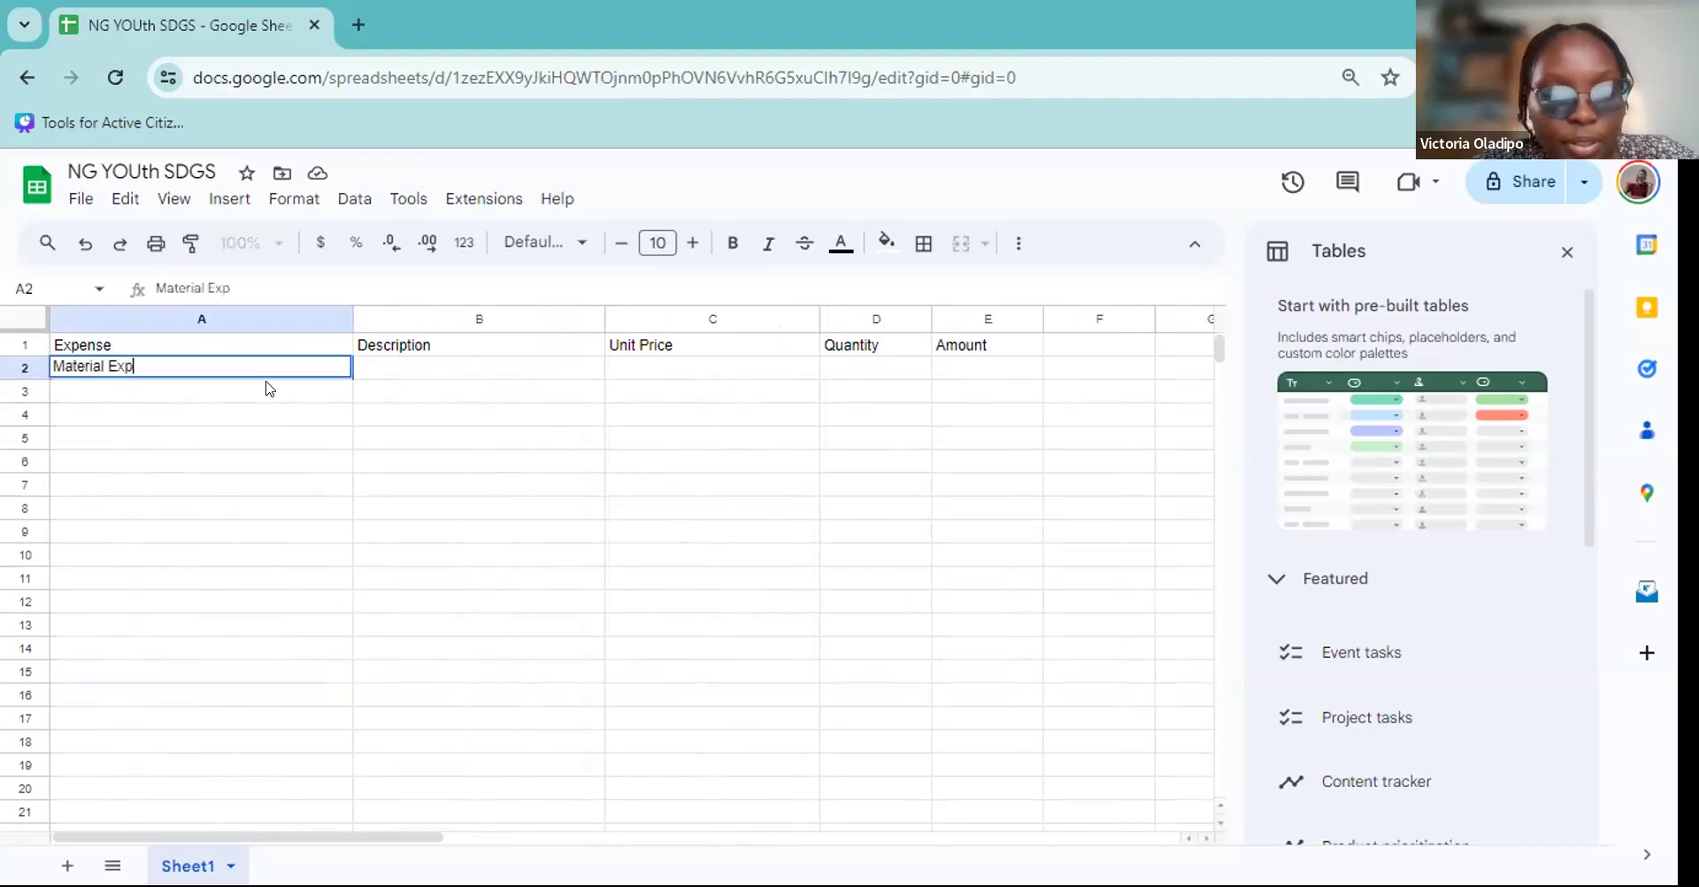
pyautogui.press('Tab')
pyautogui.write('TShirts')
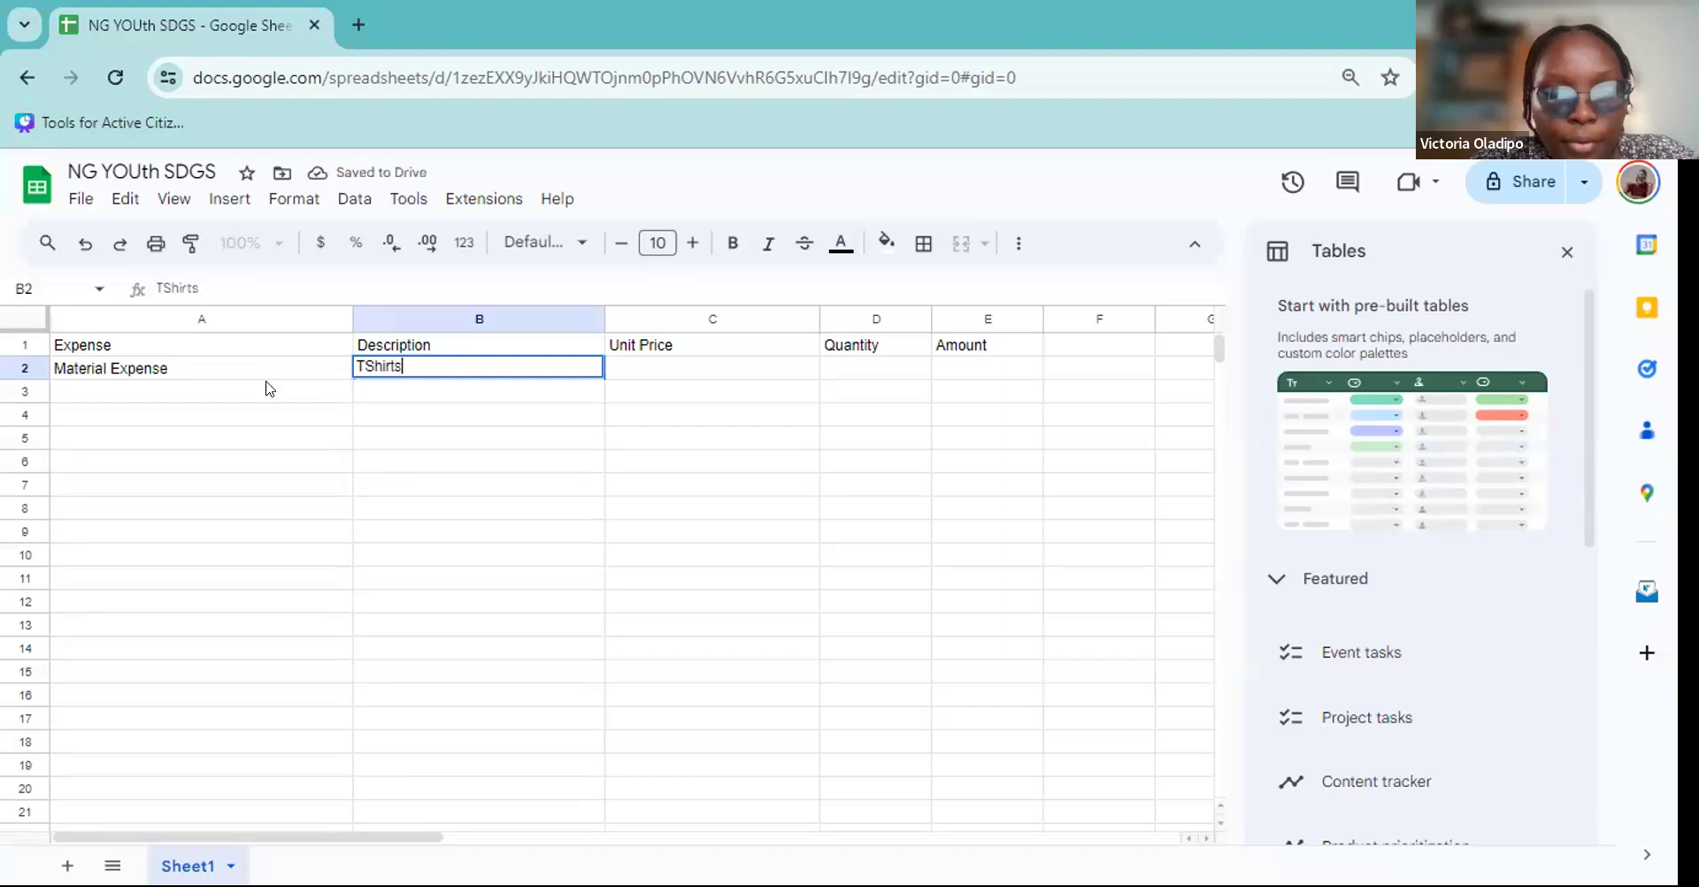
pyautogui.press('Tab')
# Give the TShirts row a unit price of 5,000 in C2 and a quantity of 200 in D2.
pyautogui.write('%,000')
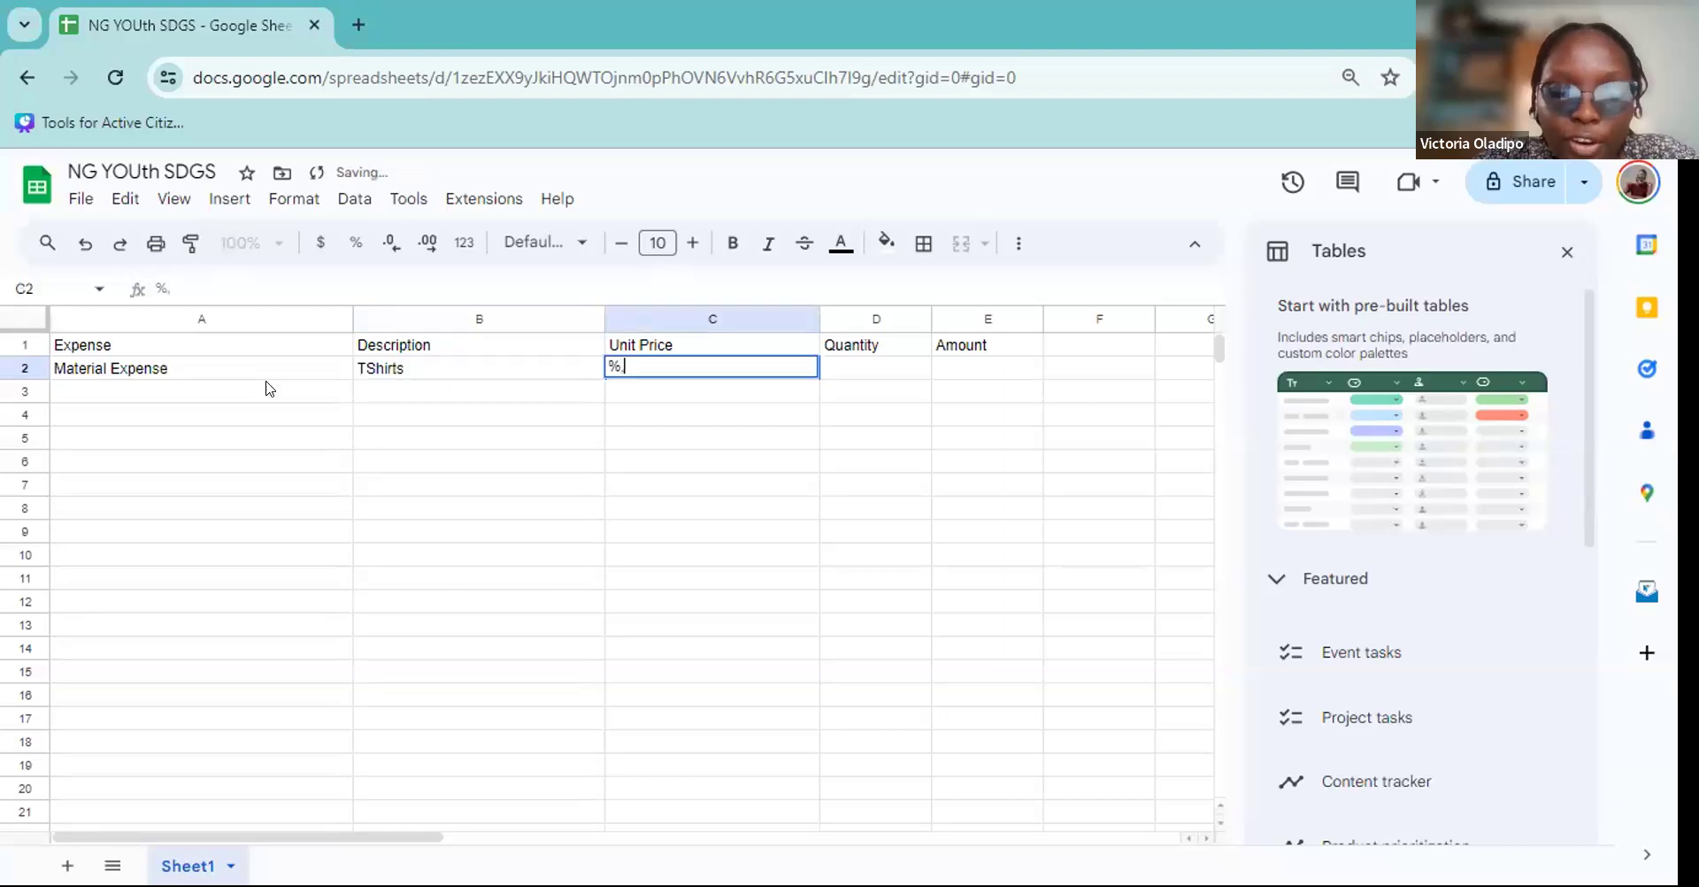
pyautogui.press('BackSpace')
pyautogui.press('BackSpace')
pyautogui.press('BackSpace')
pyautogui.press('BackSpace')
pyautogui.press('BackSpace')
pyautogui.write('5,000')
pyautogui.press('Tab')
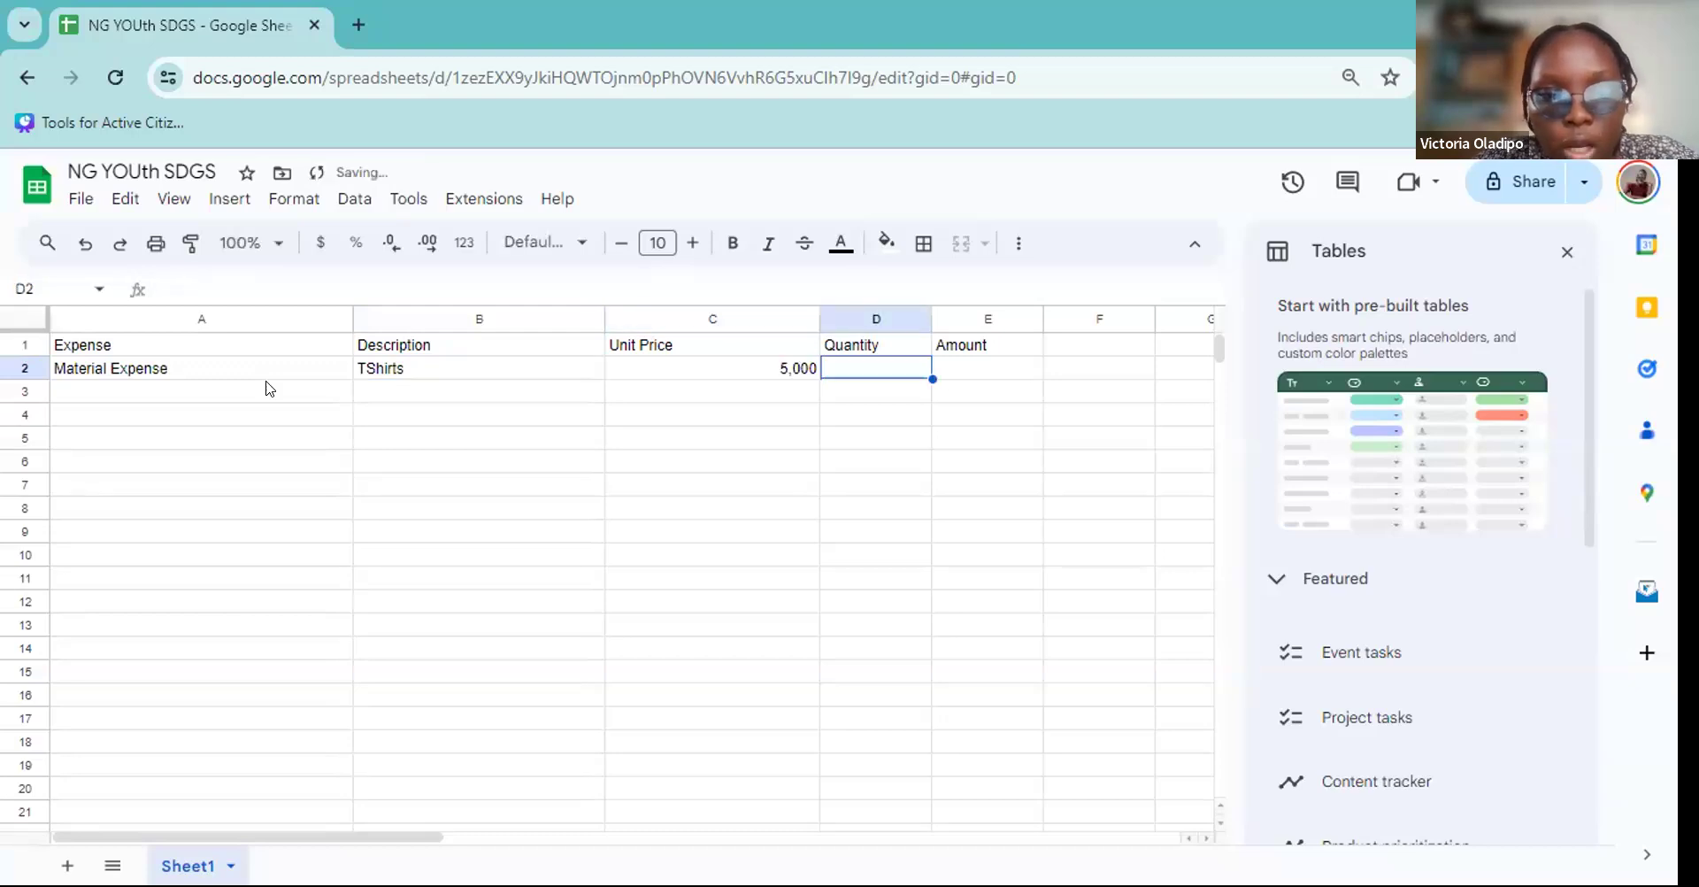
pyautogui.write('200')
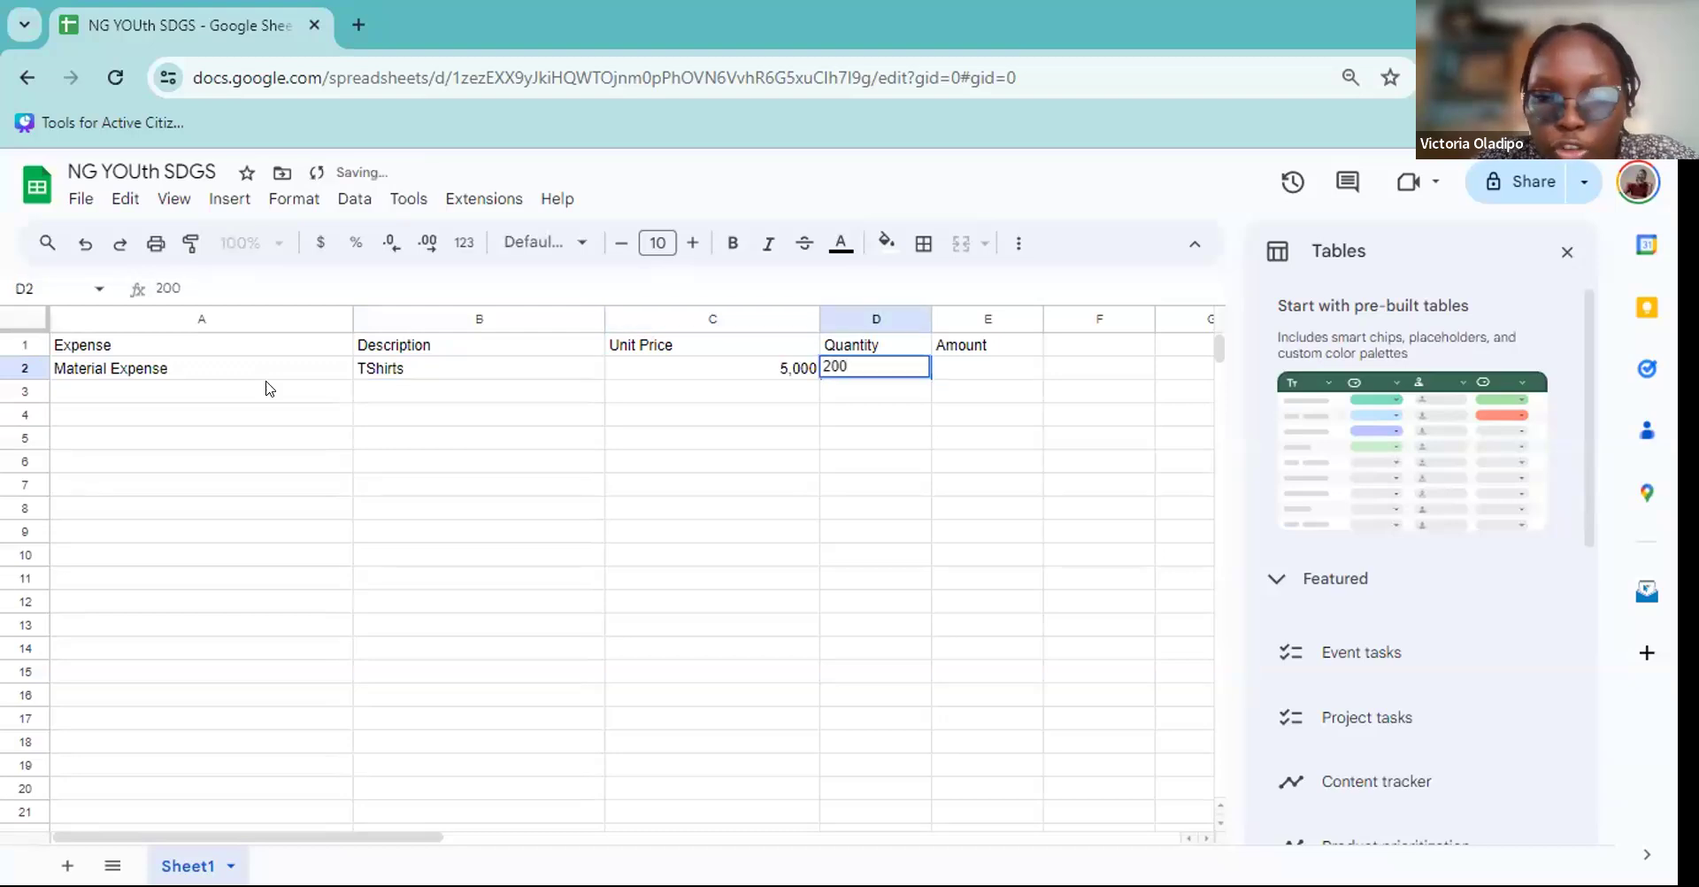
pyautogui.press('Tab')
pyautogui.press('Return')
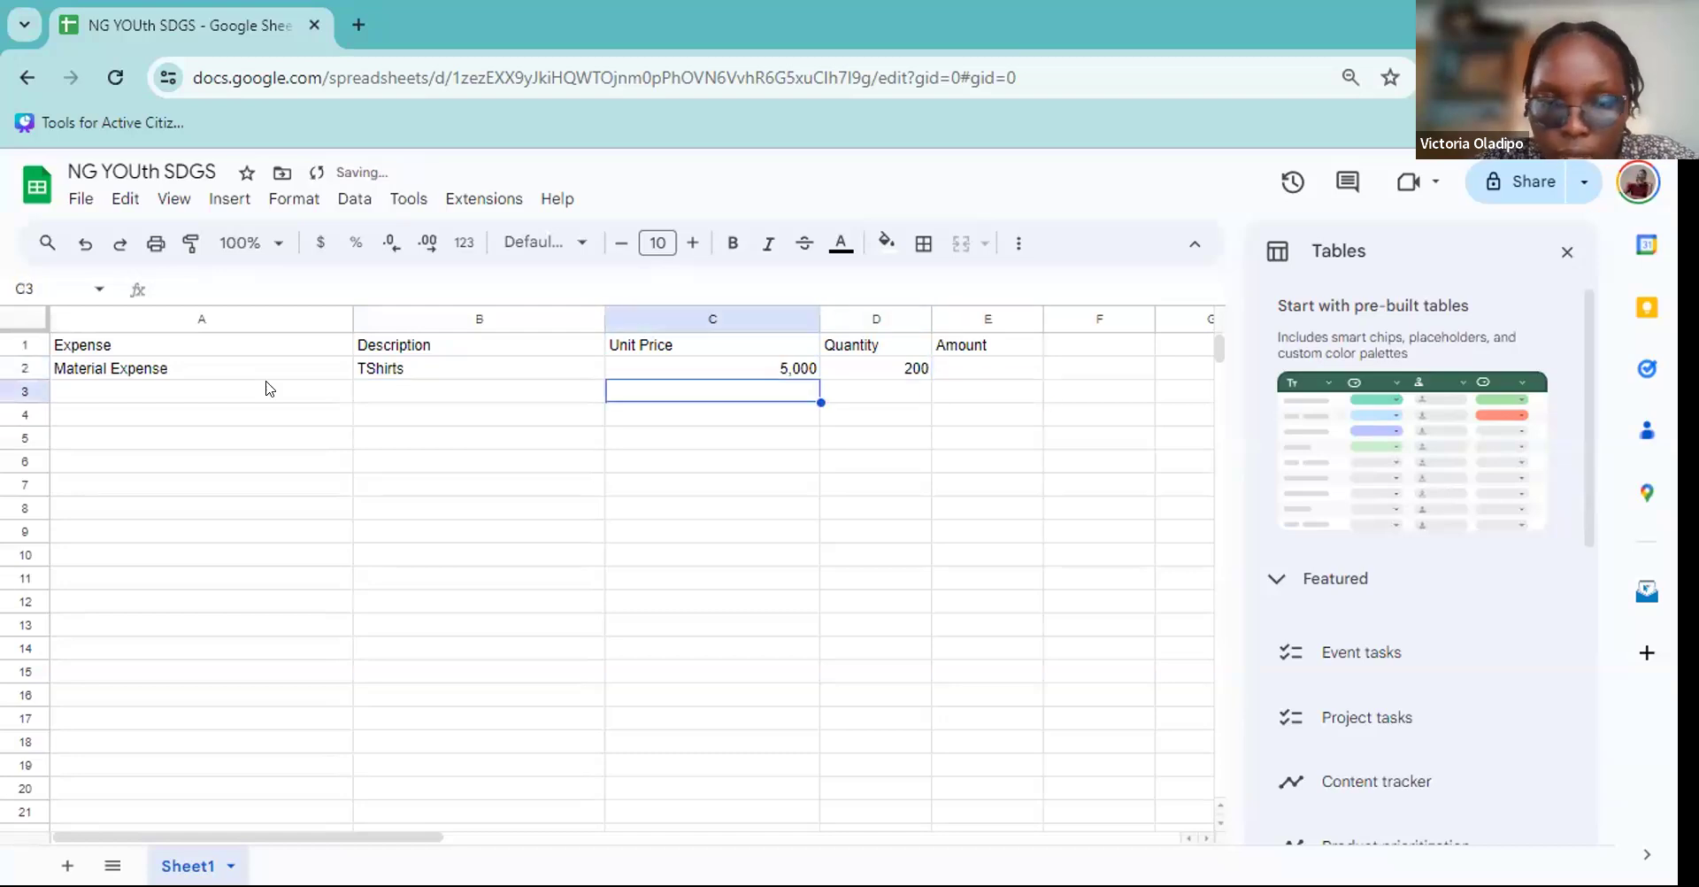
# Enter Facilities as the expense in A3 and Hall as its description in B3.
pyautogui.press('Left')
pyautogui.press('Left')
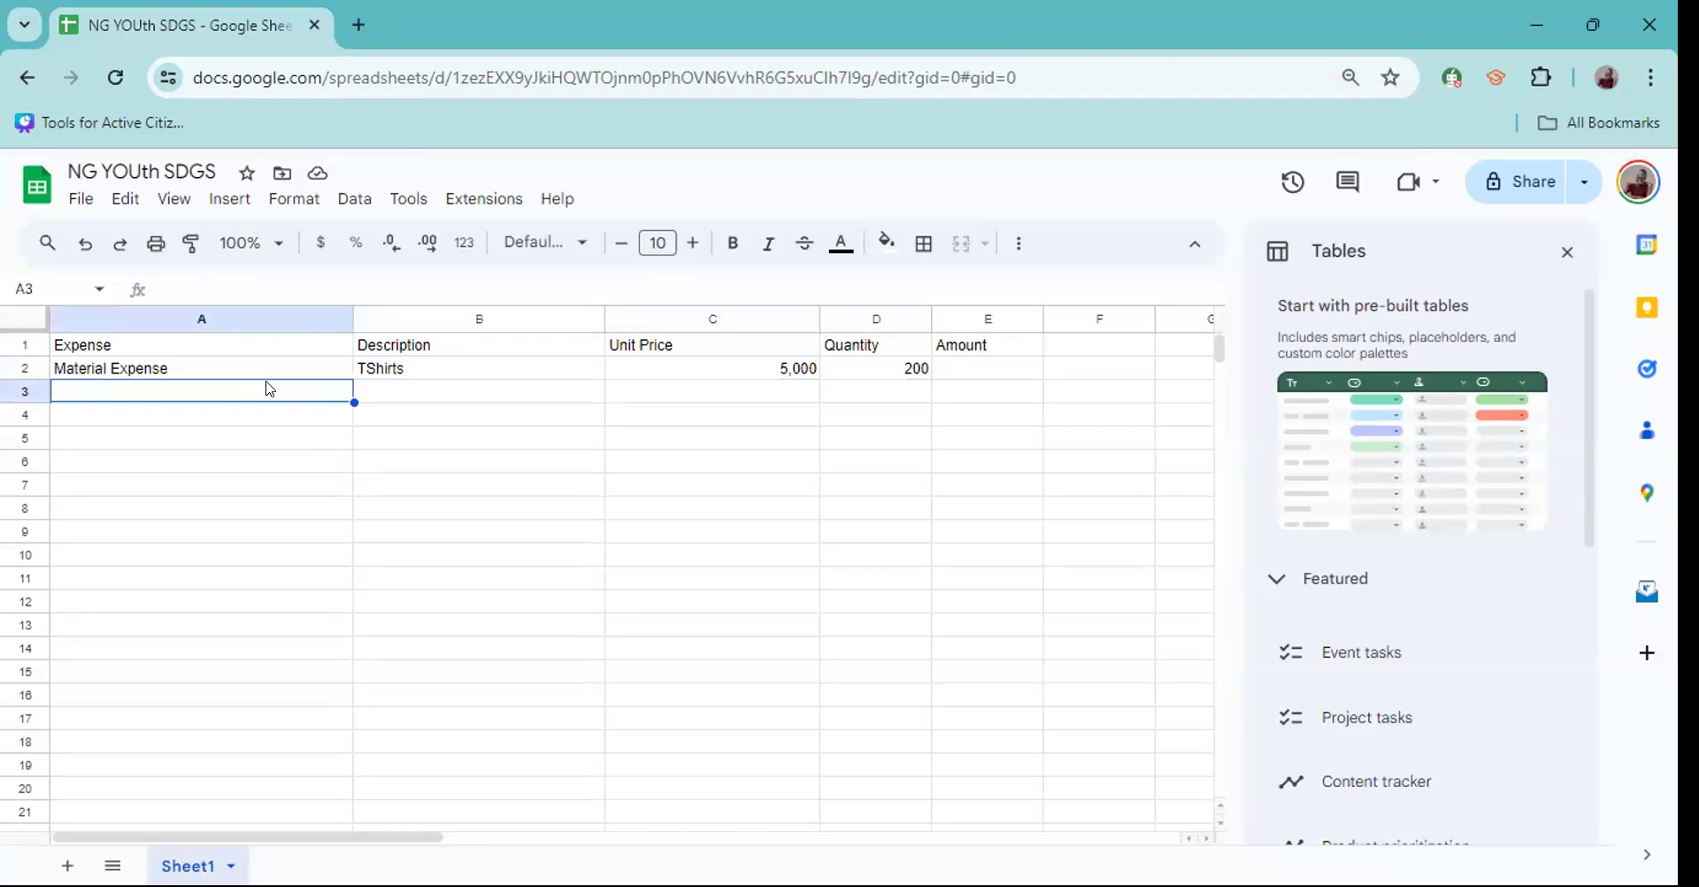
pyautogui.write('Facili')
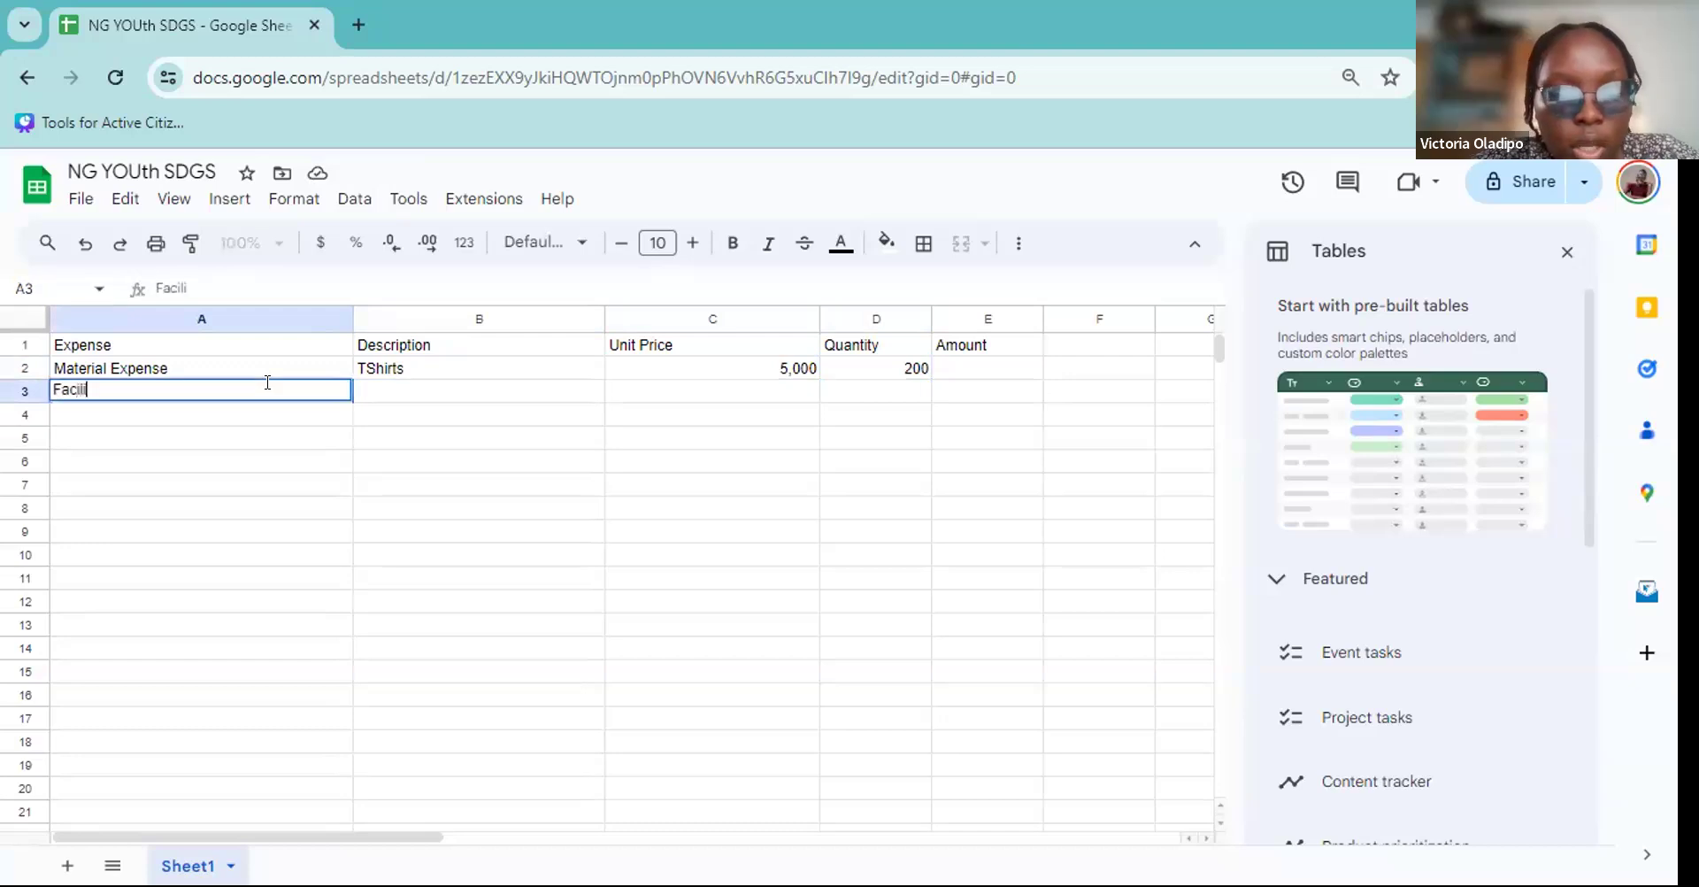
pyautogui.write('ties')
pyautogui.press('Tab')
pyautogui.write('H')
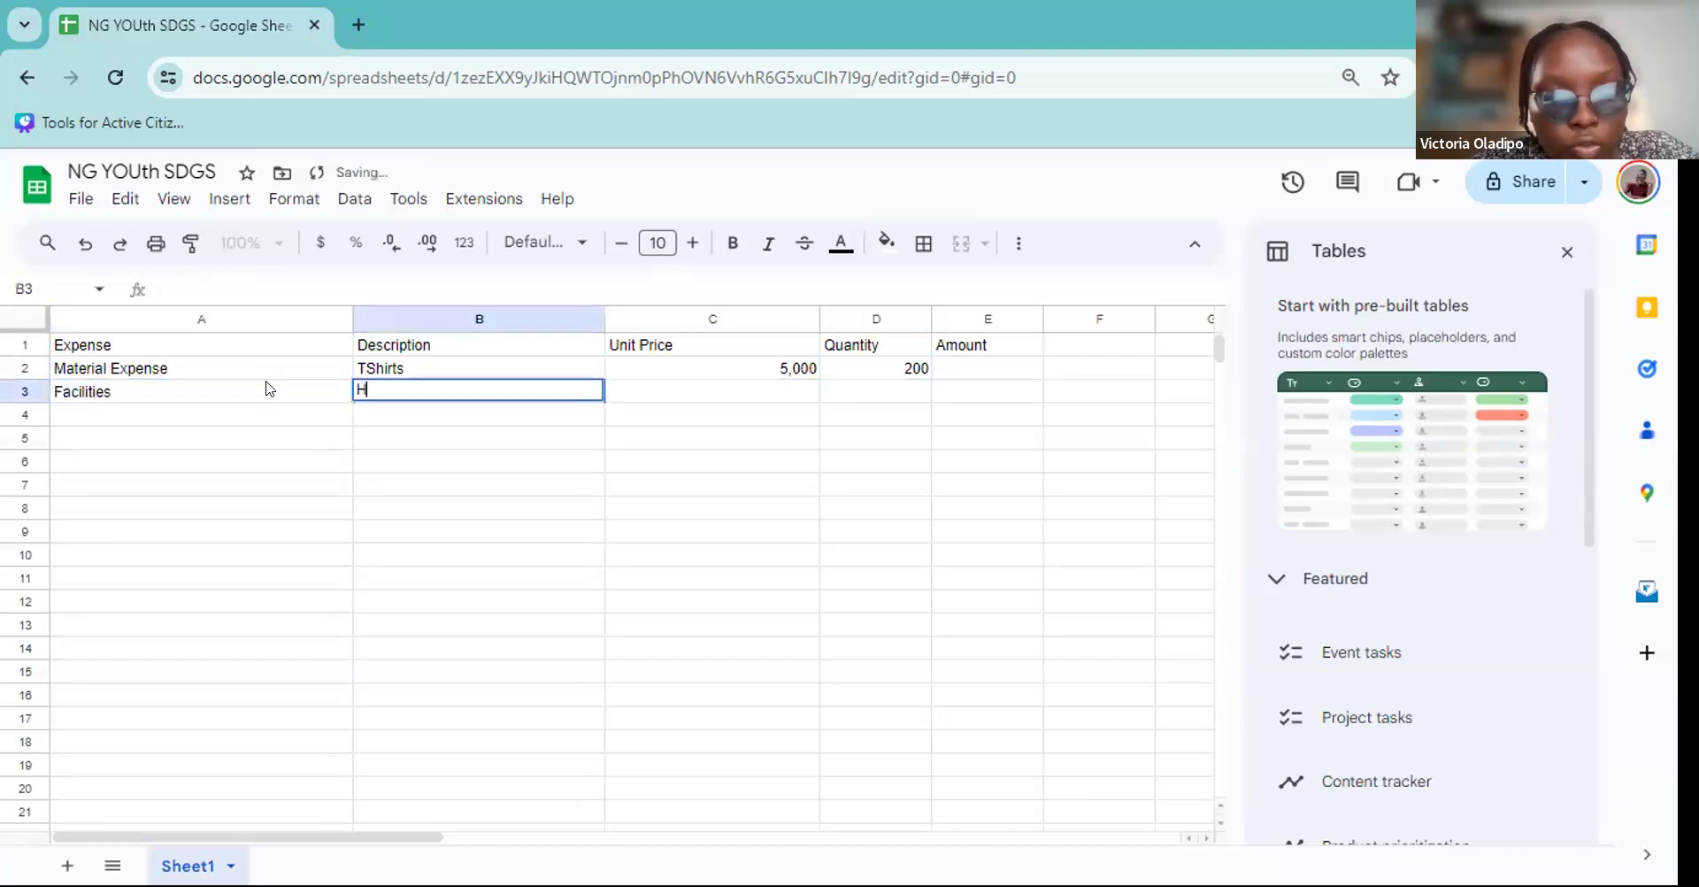
pyautogui.write('all')
pyautogui.press('Tab')
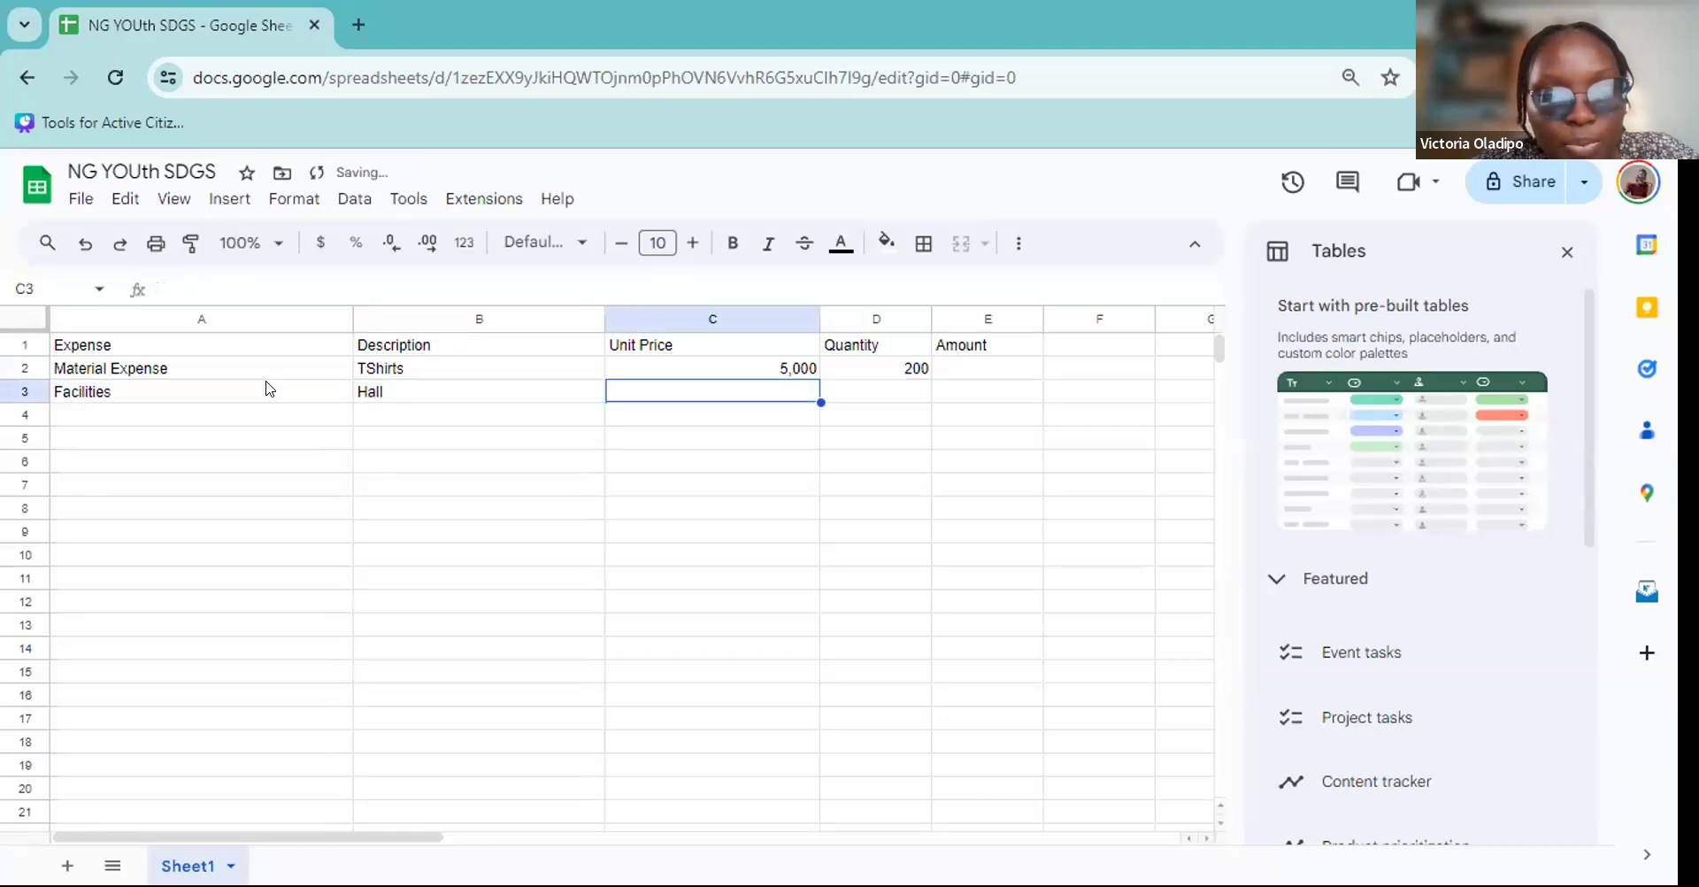
# Give the Hall row a unit price of 200,000 in C3 and a quantity of 1 in D3.
pyautogui.write('200,0000')
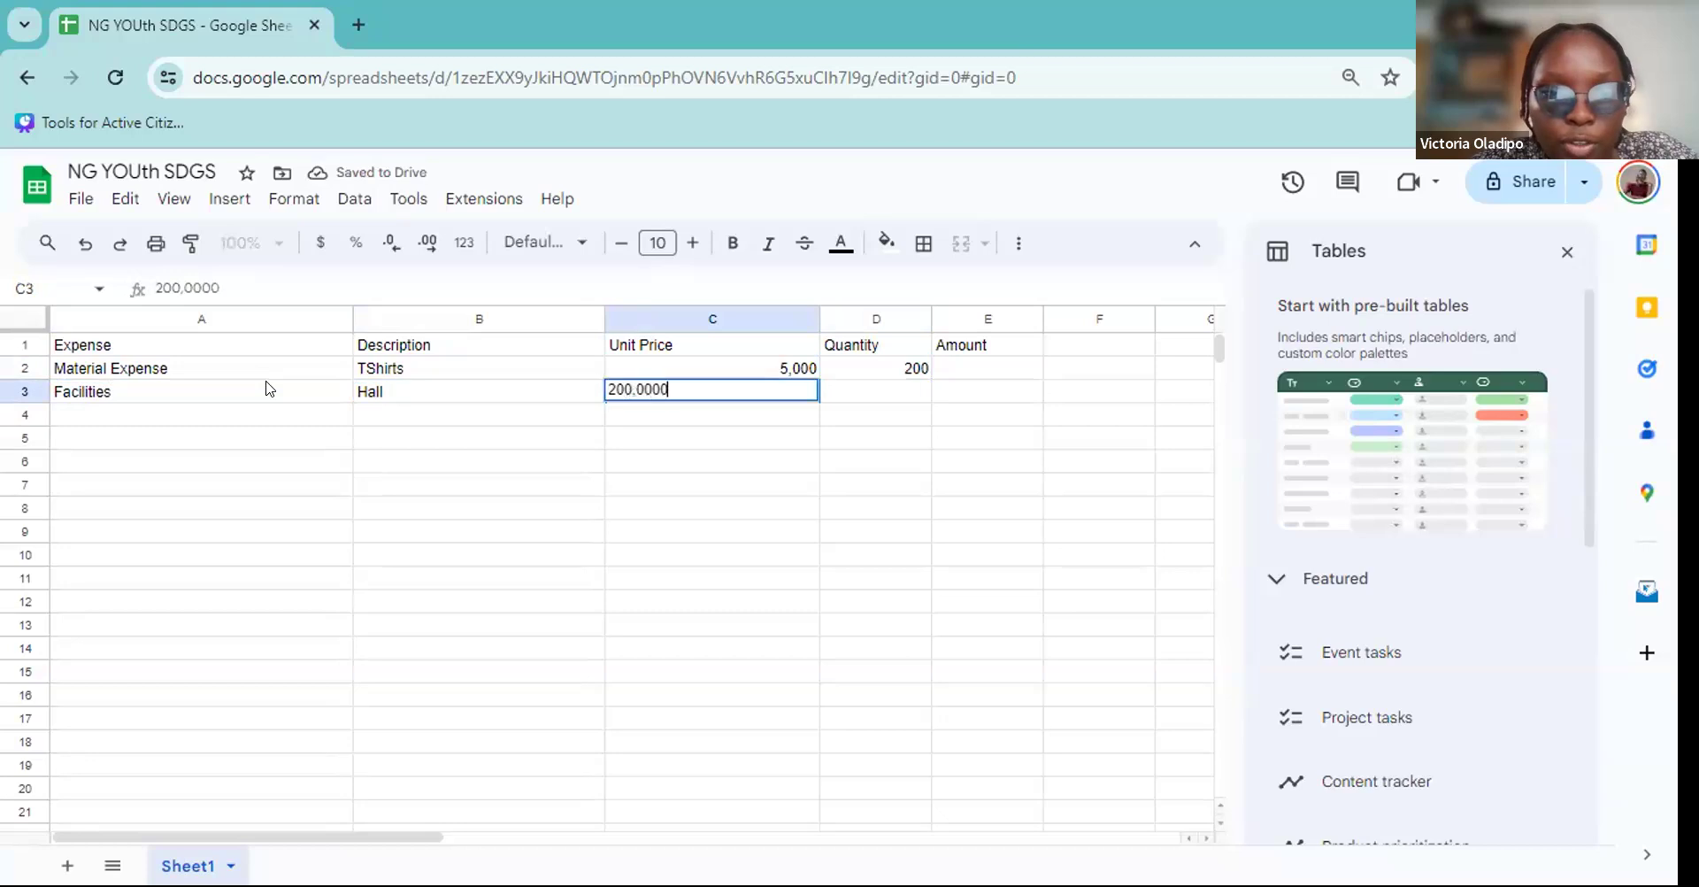
pyautogui.press('BackSpace')
pyautogui.press('Tab')
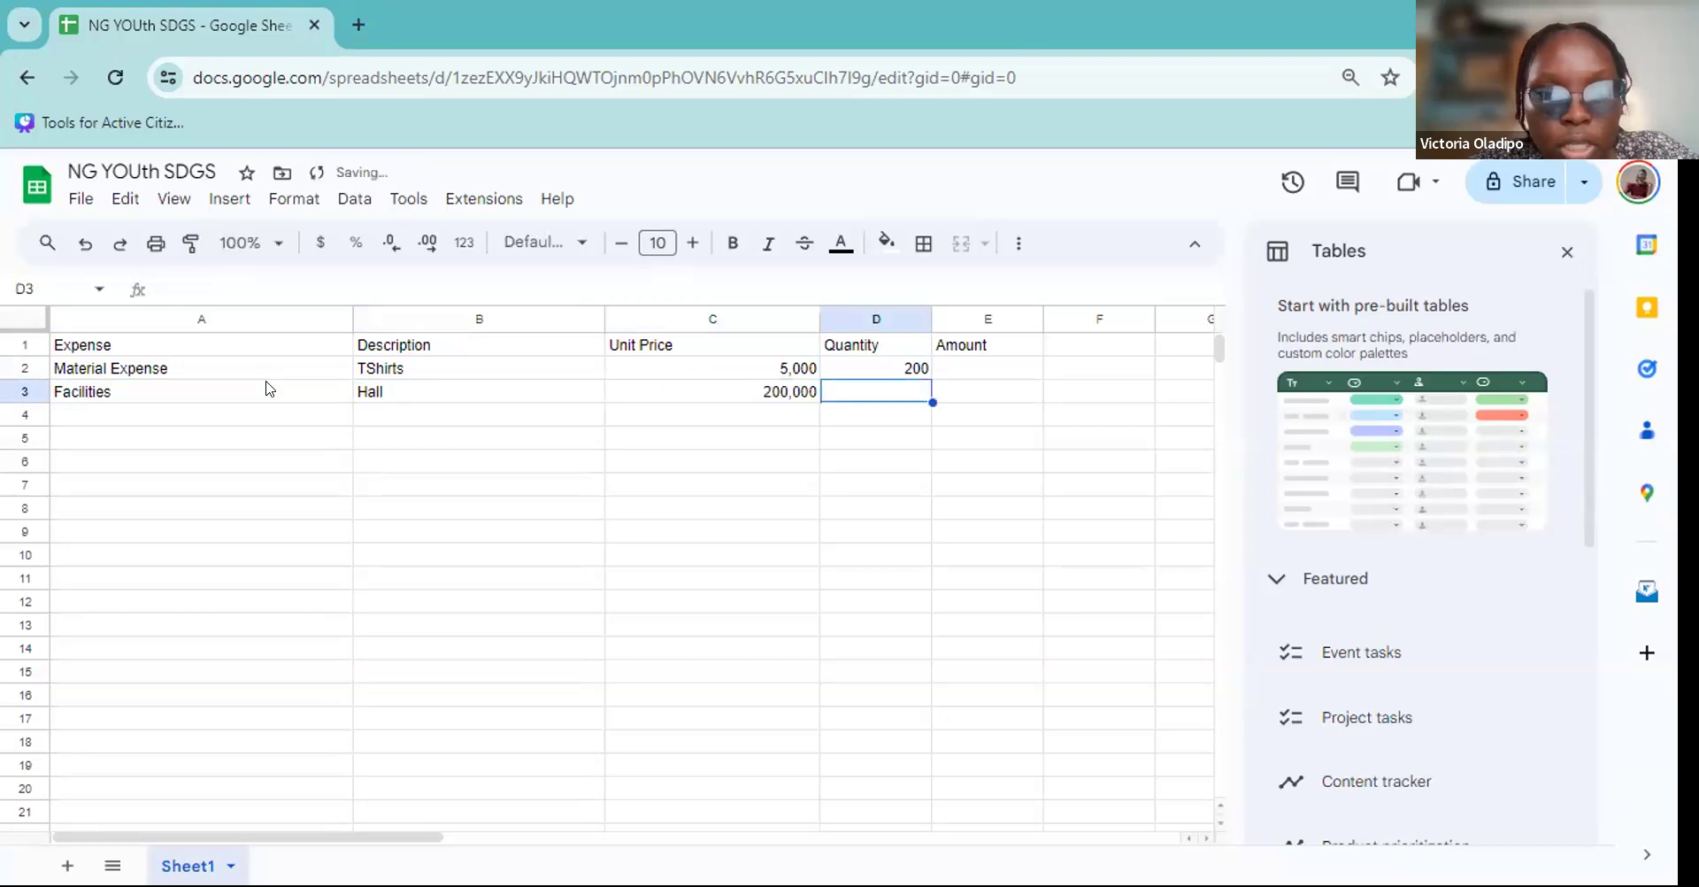
pyautogui.write('1')
pyautogui.press('Tab')
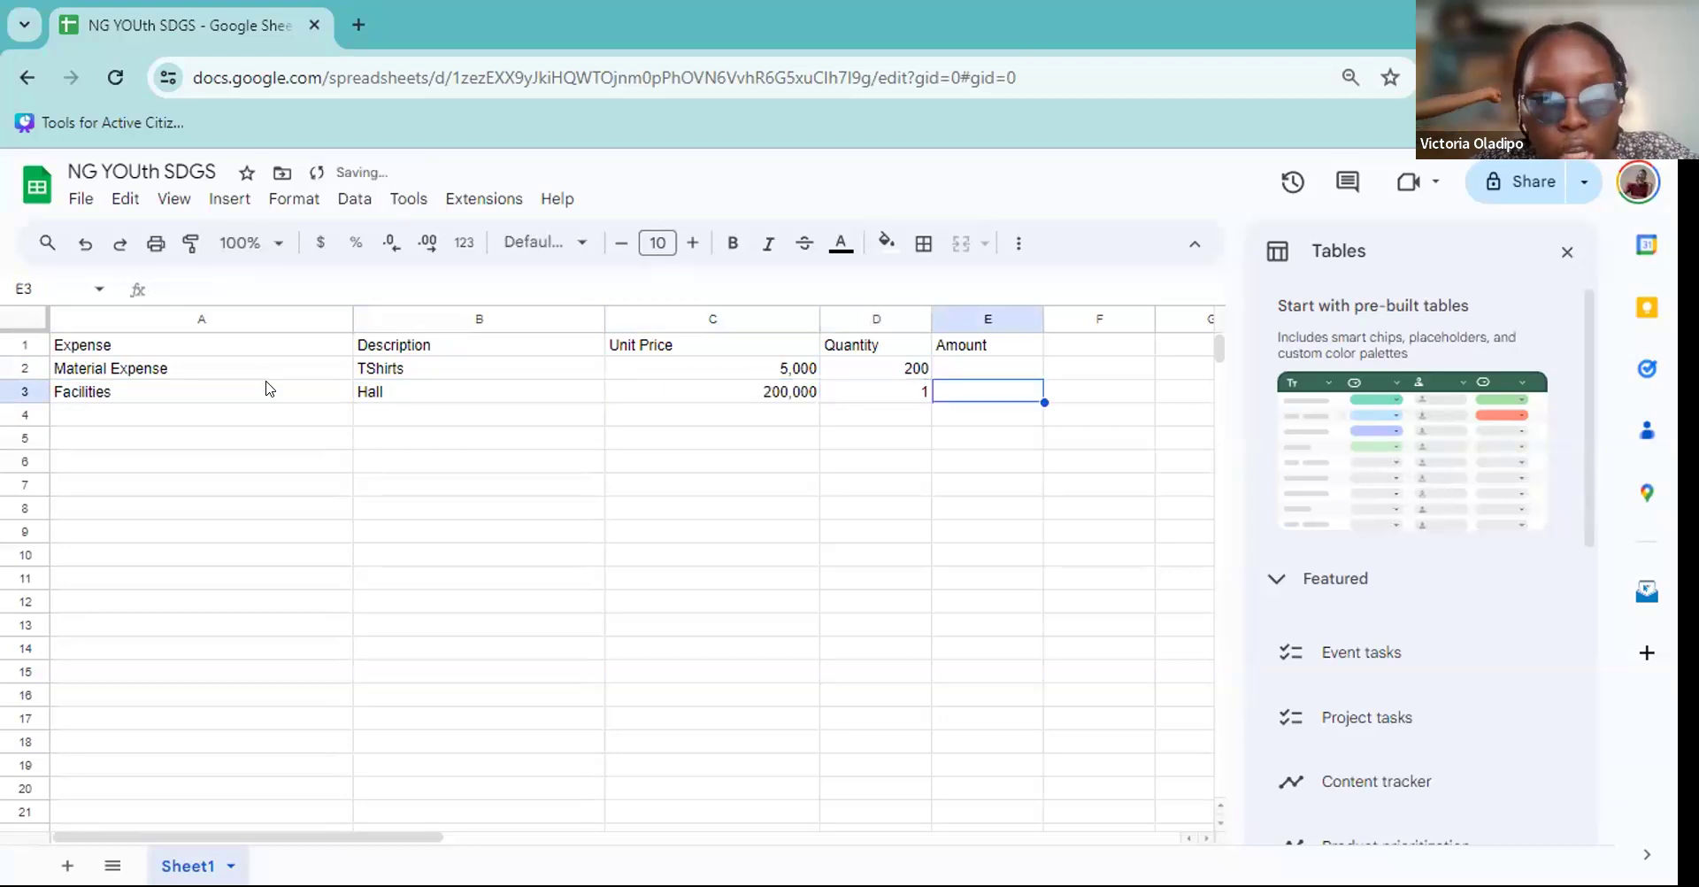
# Add Sound System as a further description in B4, directly below Hall.
pyautogui.click(110, 387)
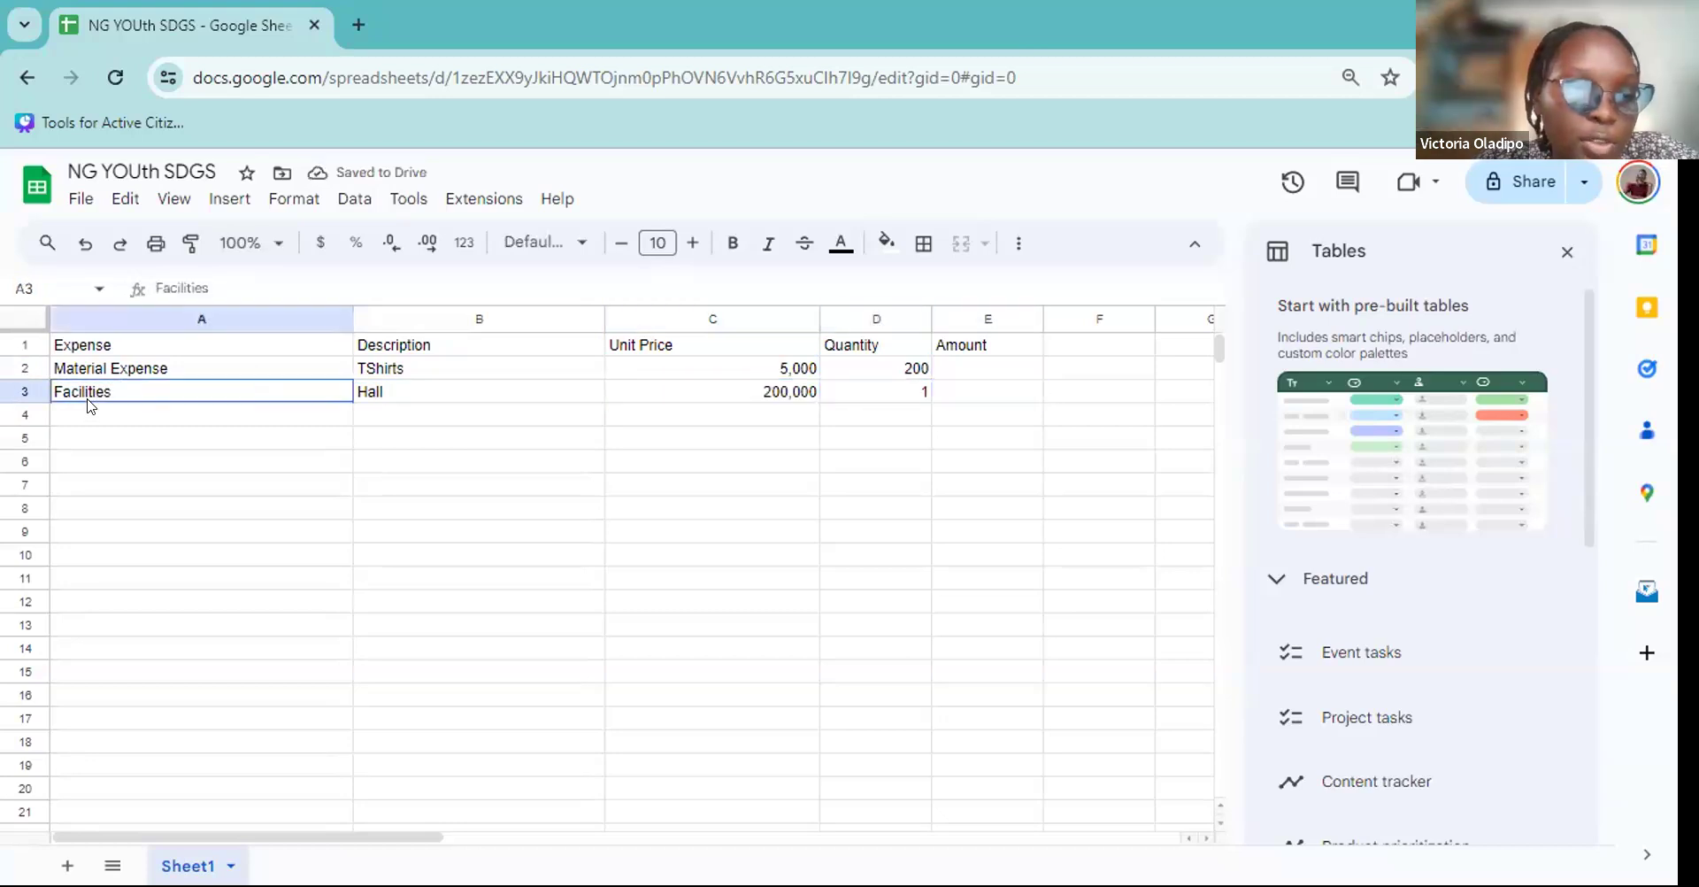
pyautogui.click(84, 419)
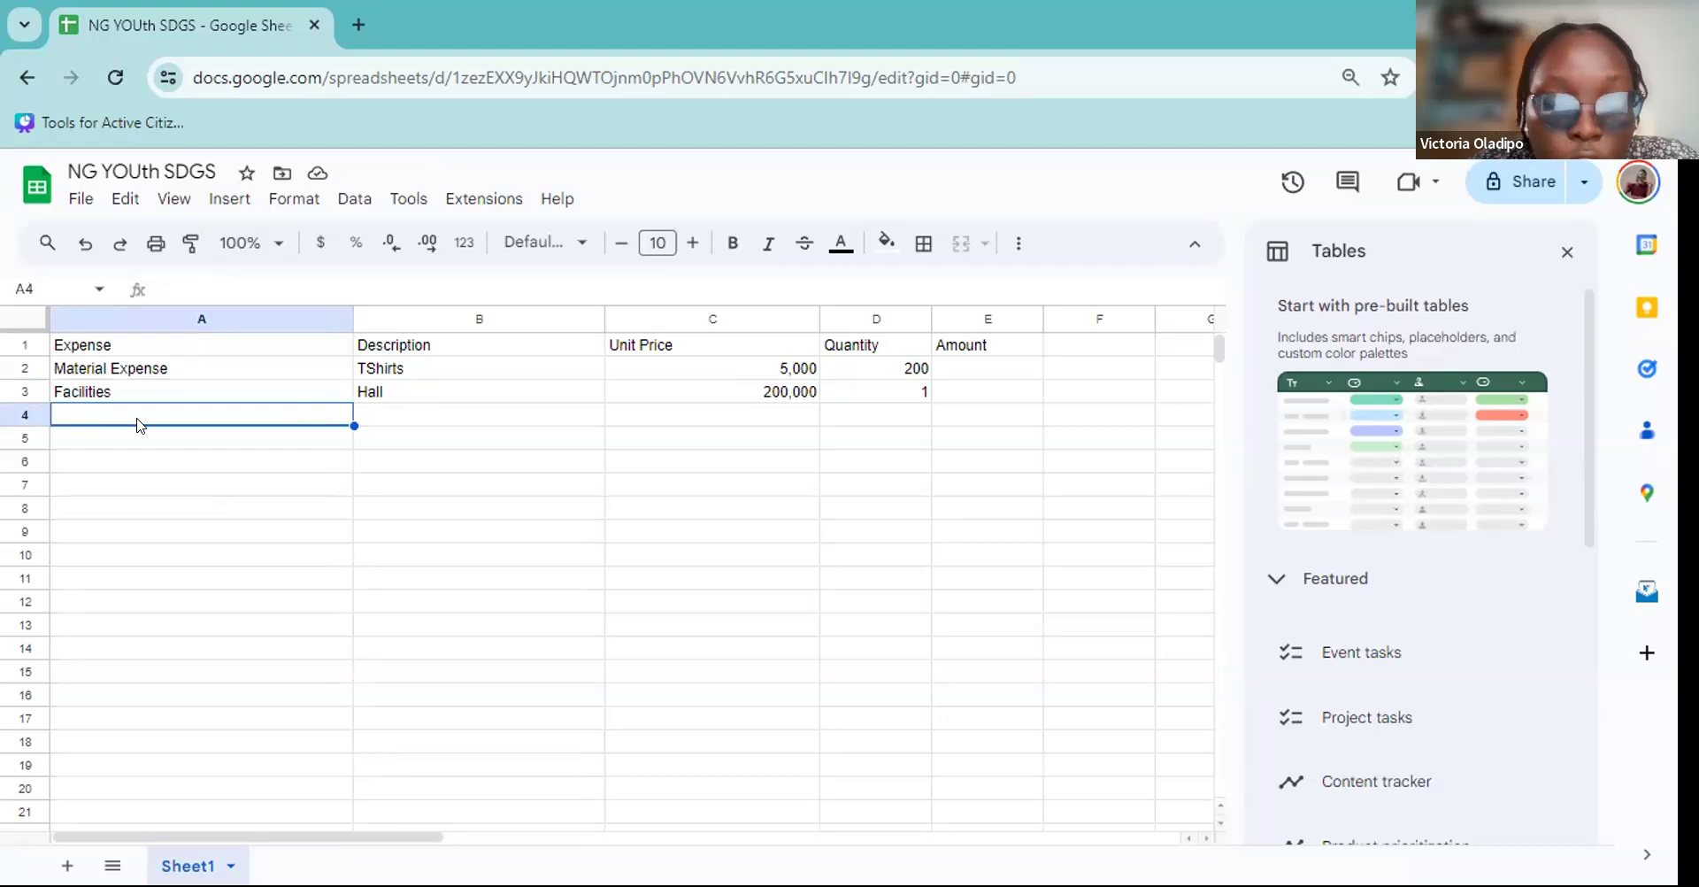
pyautogui.click(381, 400)
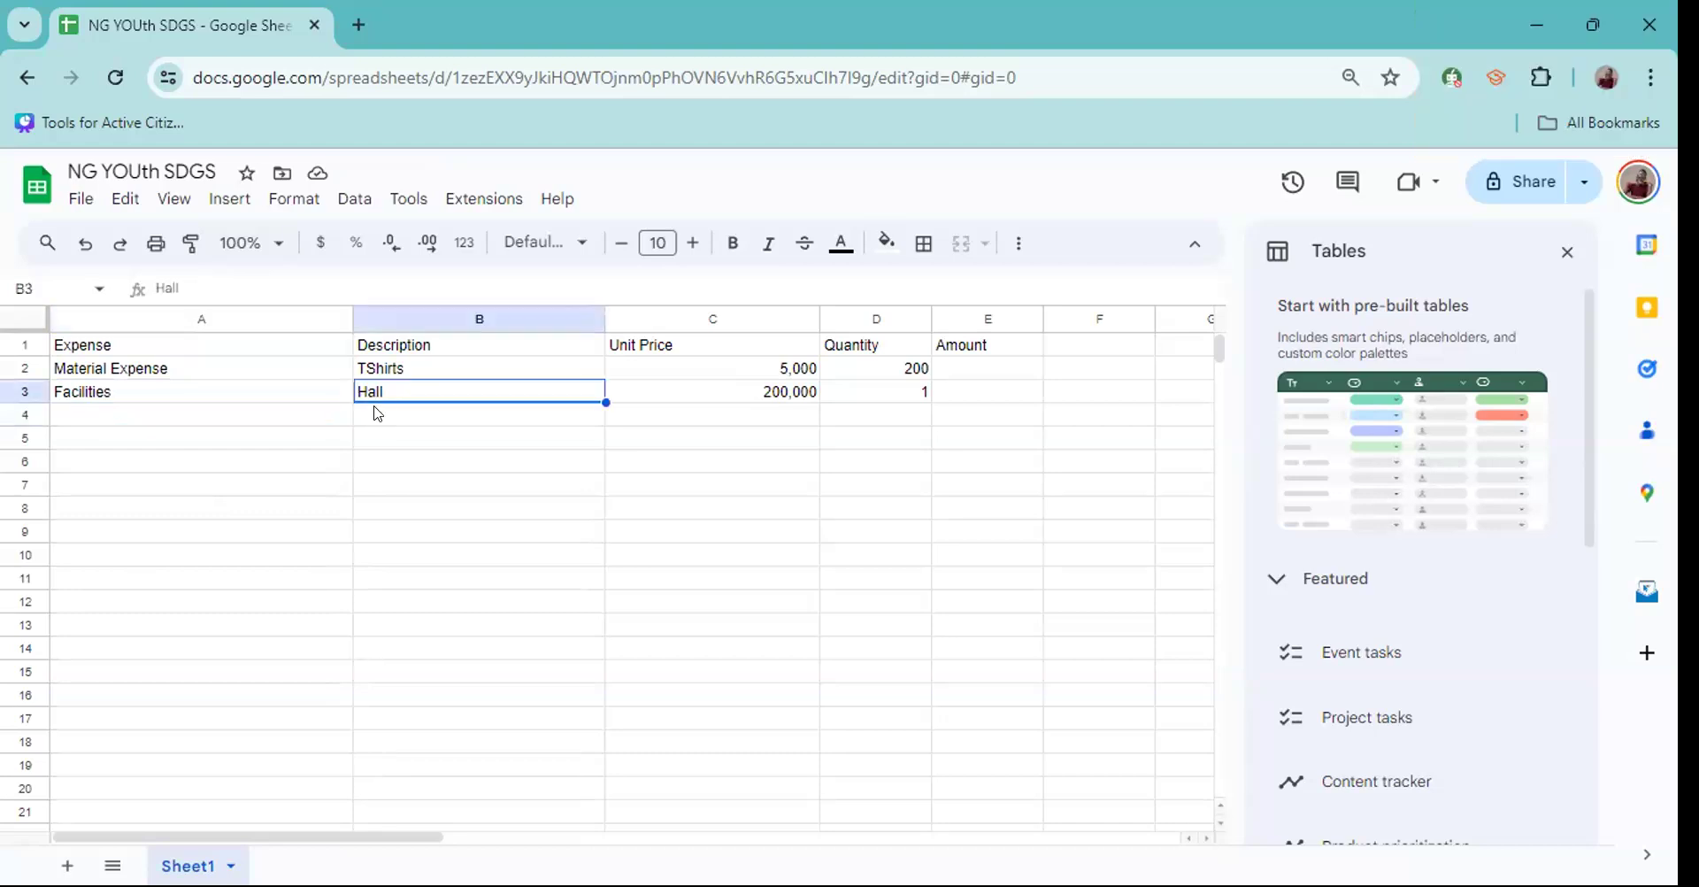
pyautogui.click(365, 414)
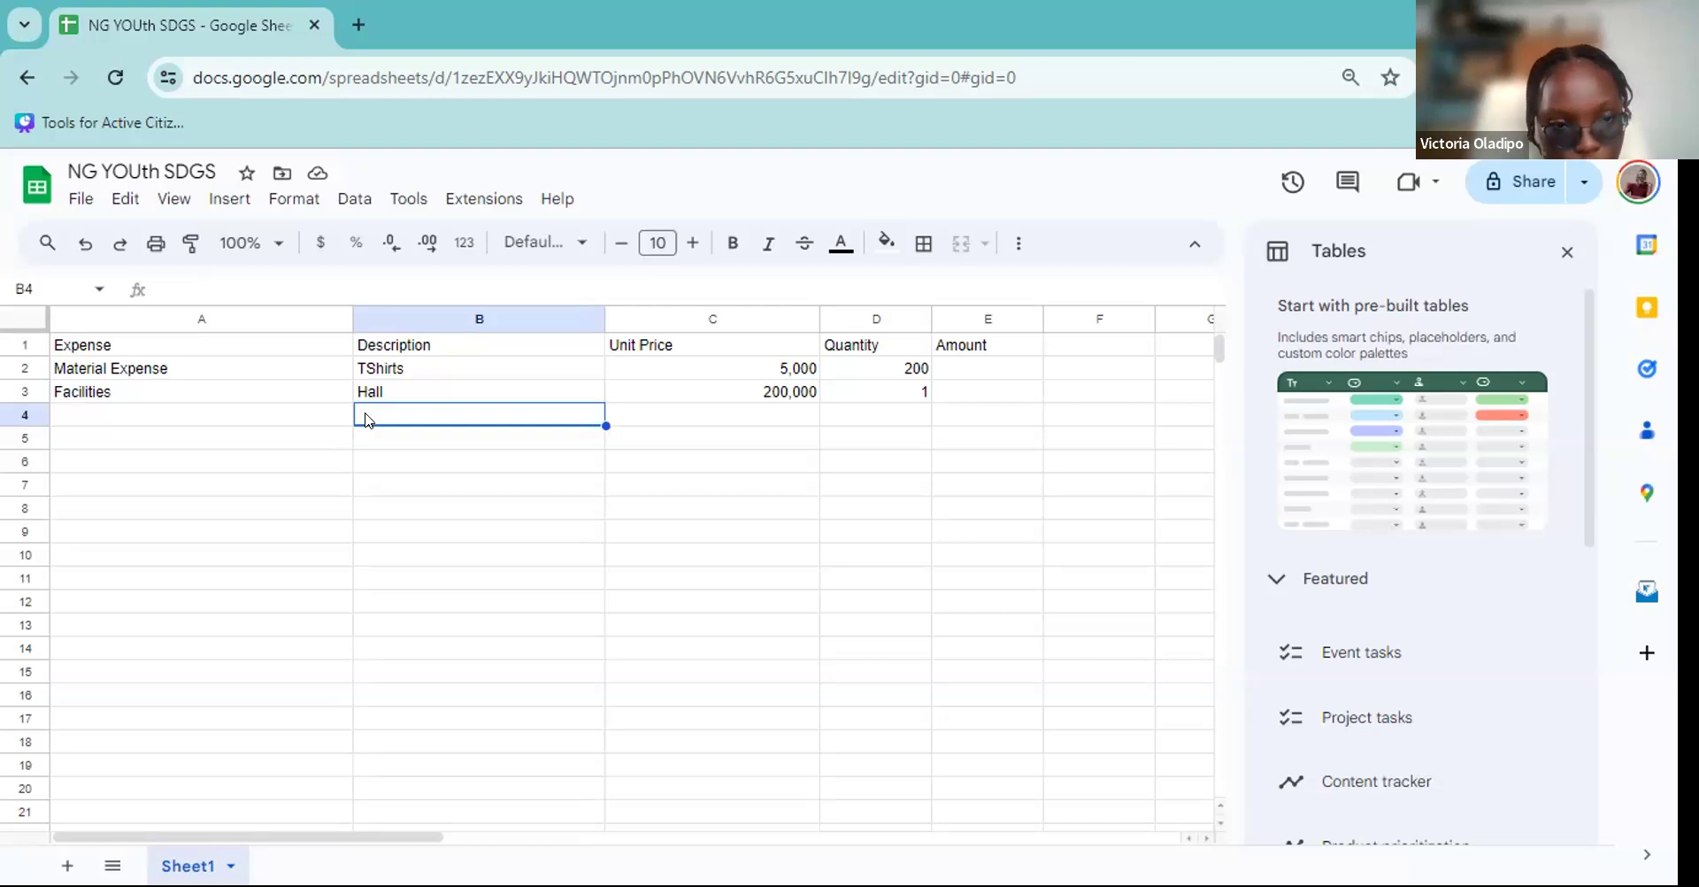
pyautogui.write('Sound')
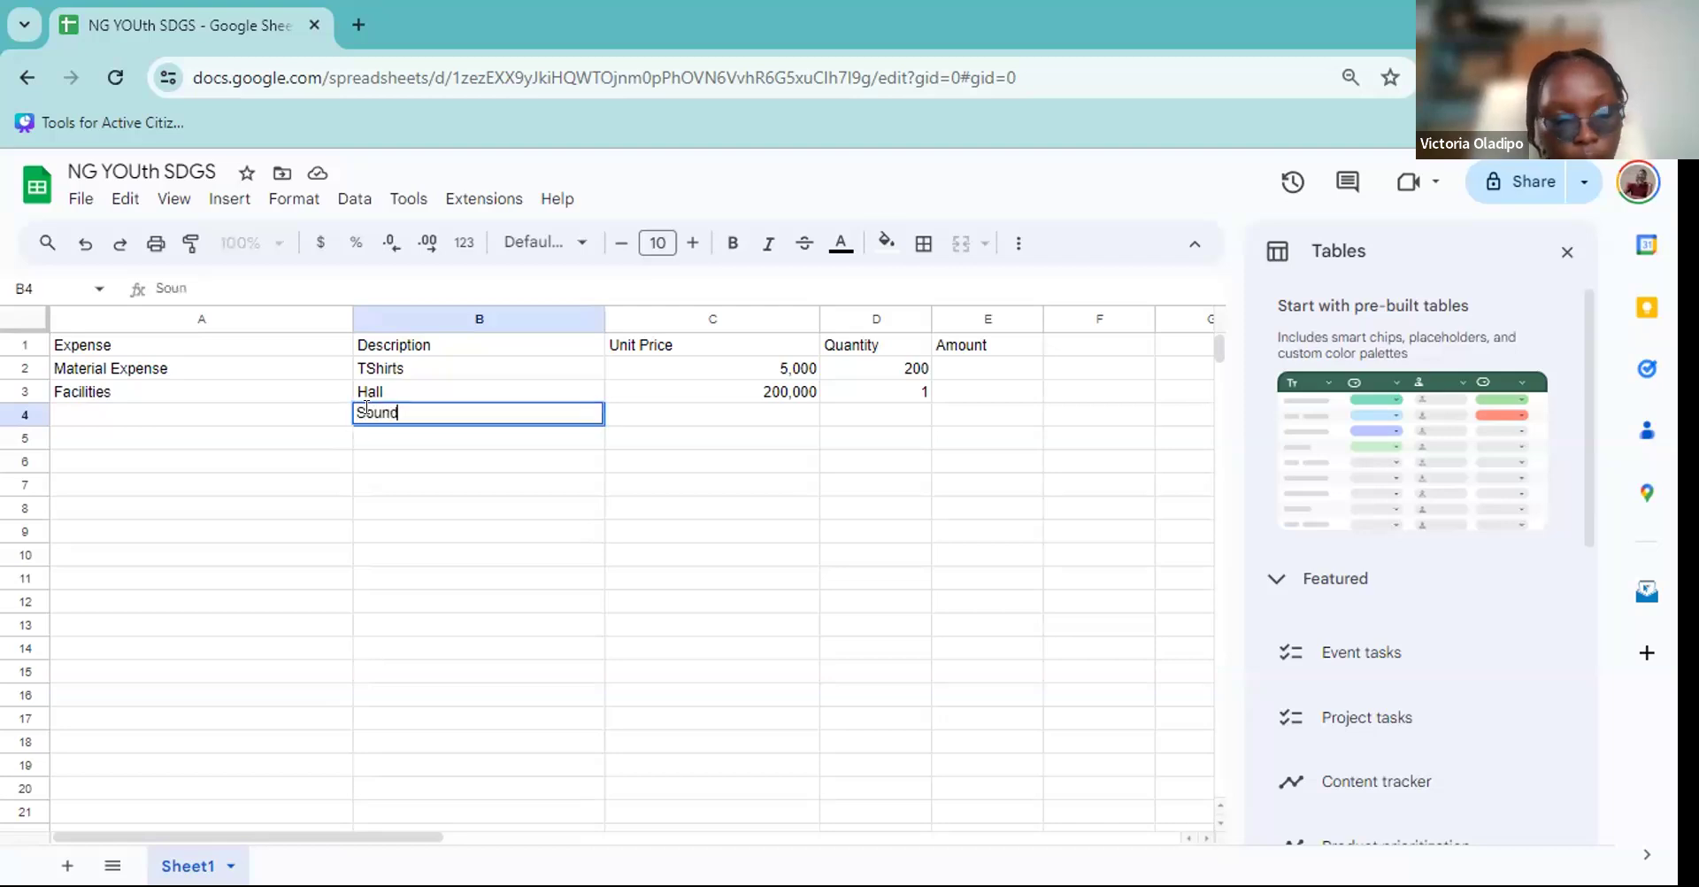
pyautogui.write(' Systemq')
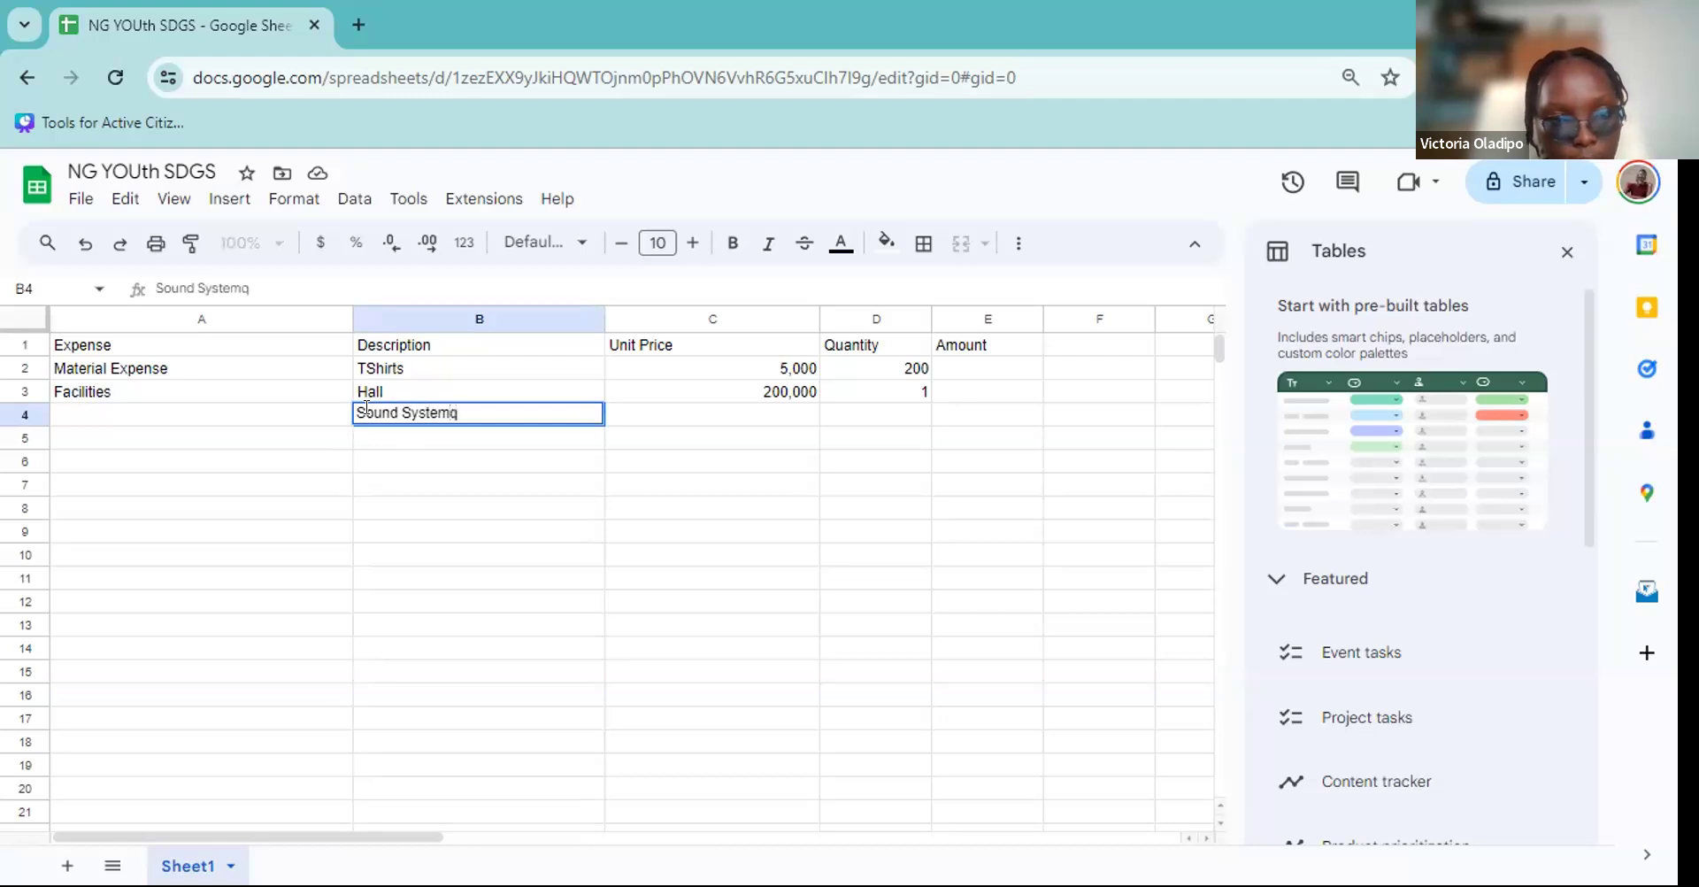
pyautogui.press('BackSpace')
pyautogui.press('Tab')
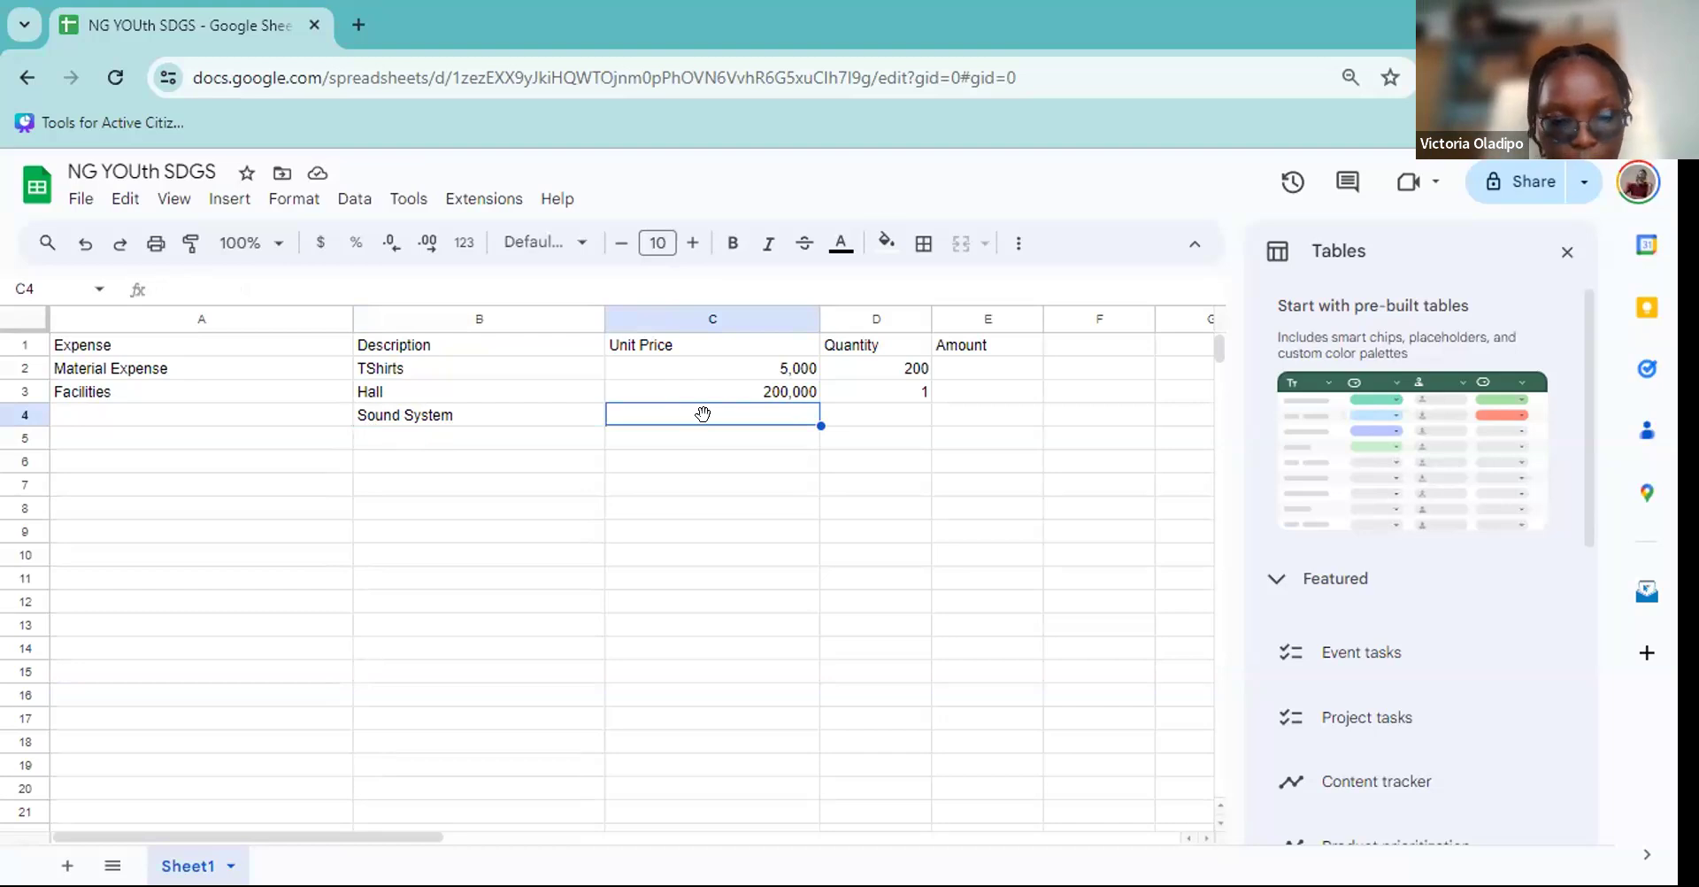
# Give the Sound System row a unit price of 50,000 in C4 and a quantity of 1 in D4.
pyautogui.write('50,,')
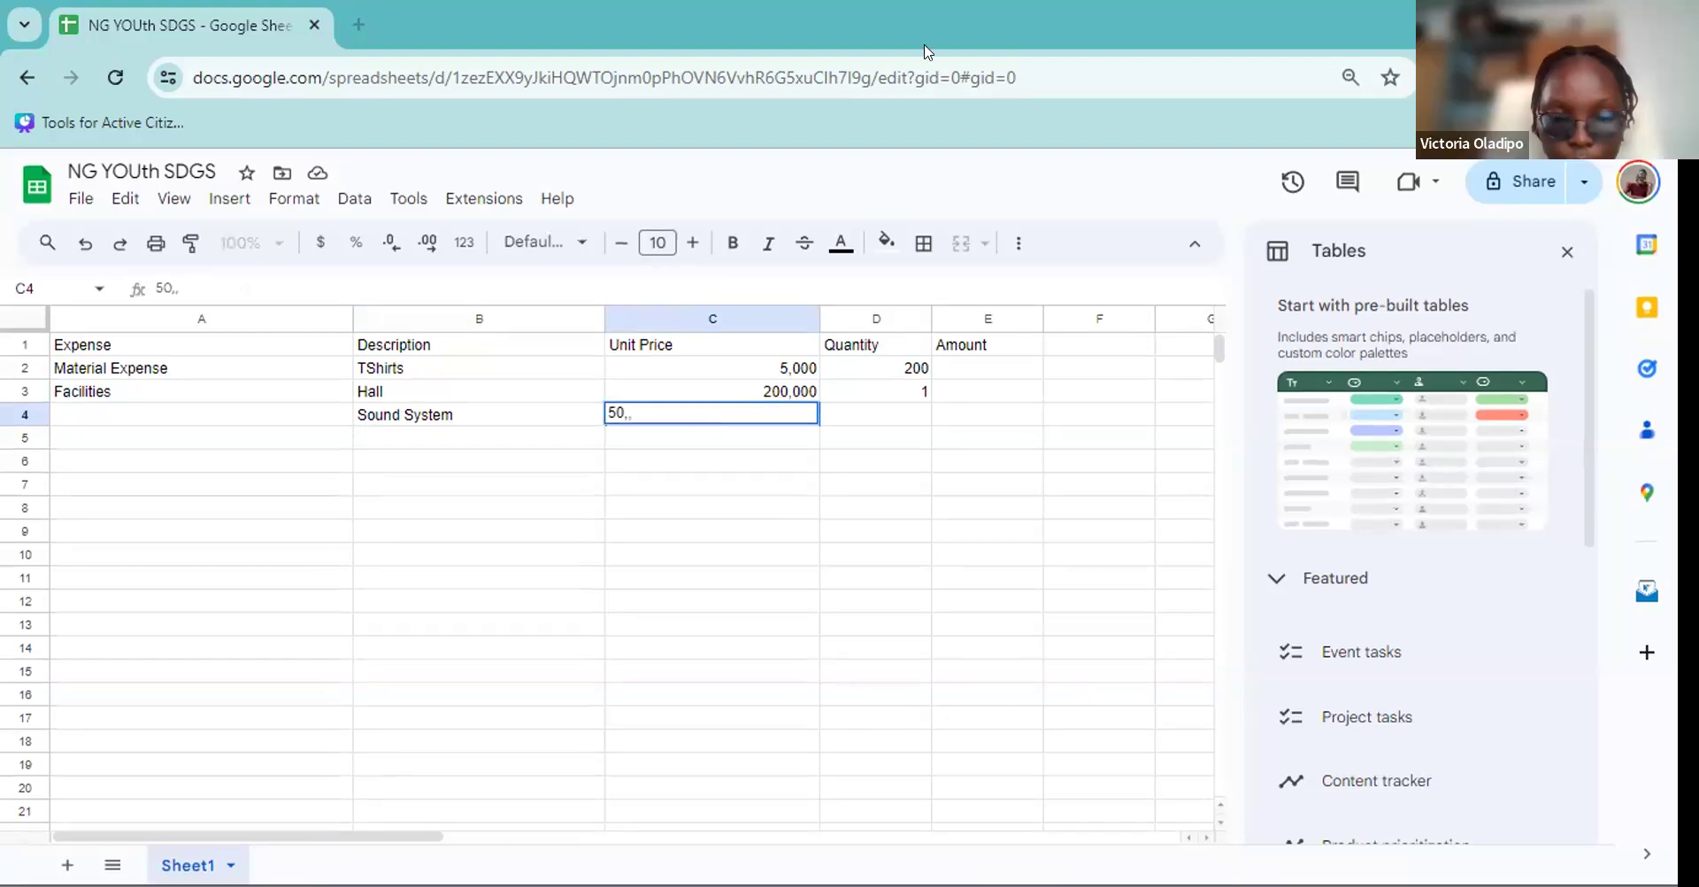
pyautogui.press('BackSpace')
pyautogui.write('00')
pyautogui.press('Tab')
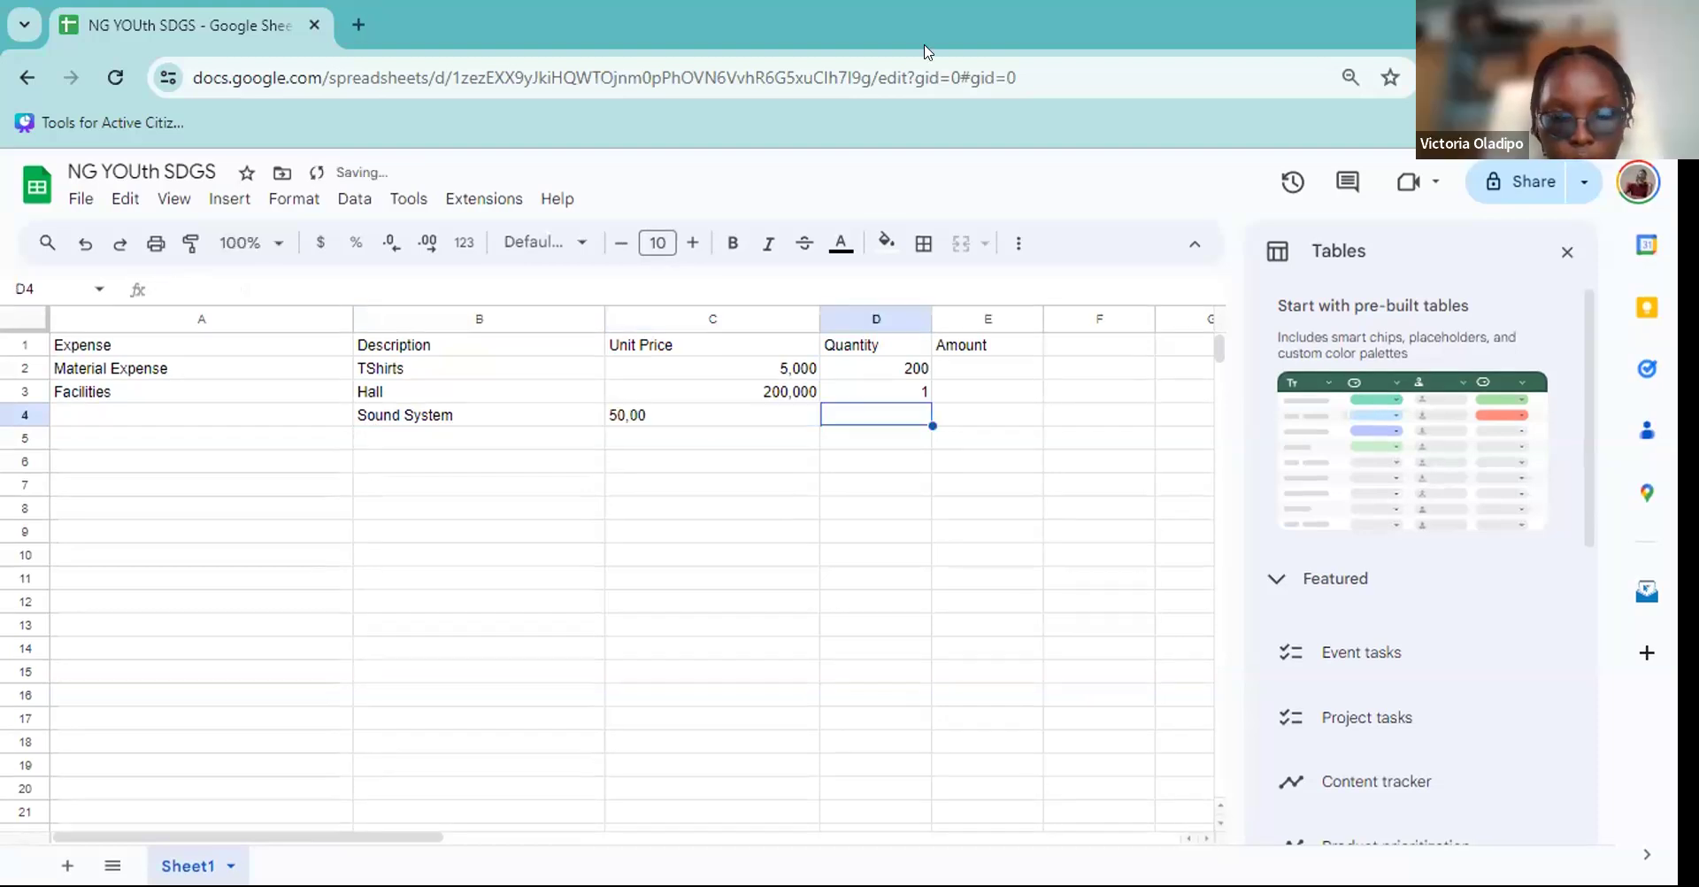
pyautogui.press('Left')
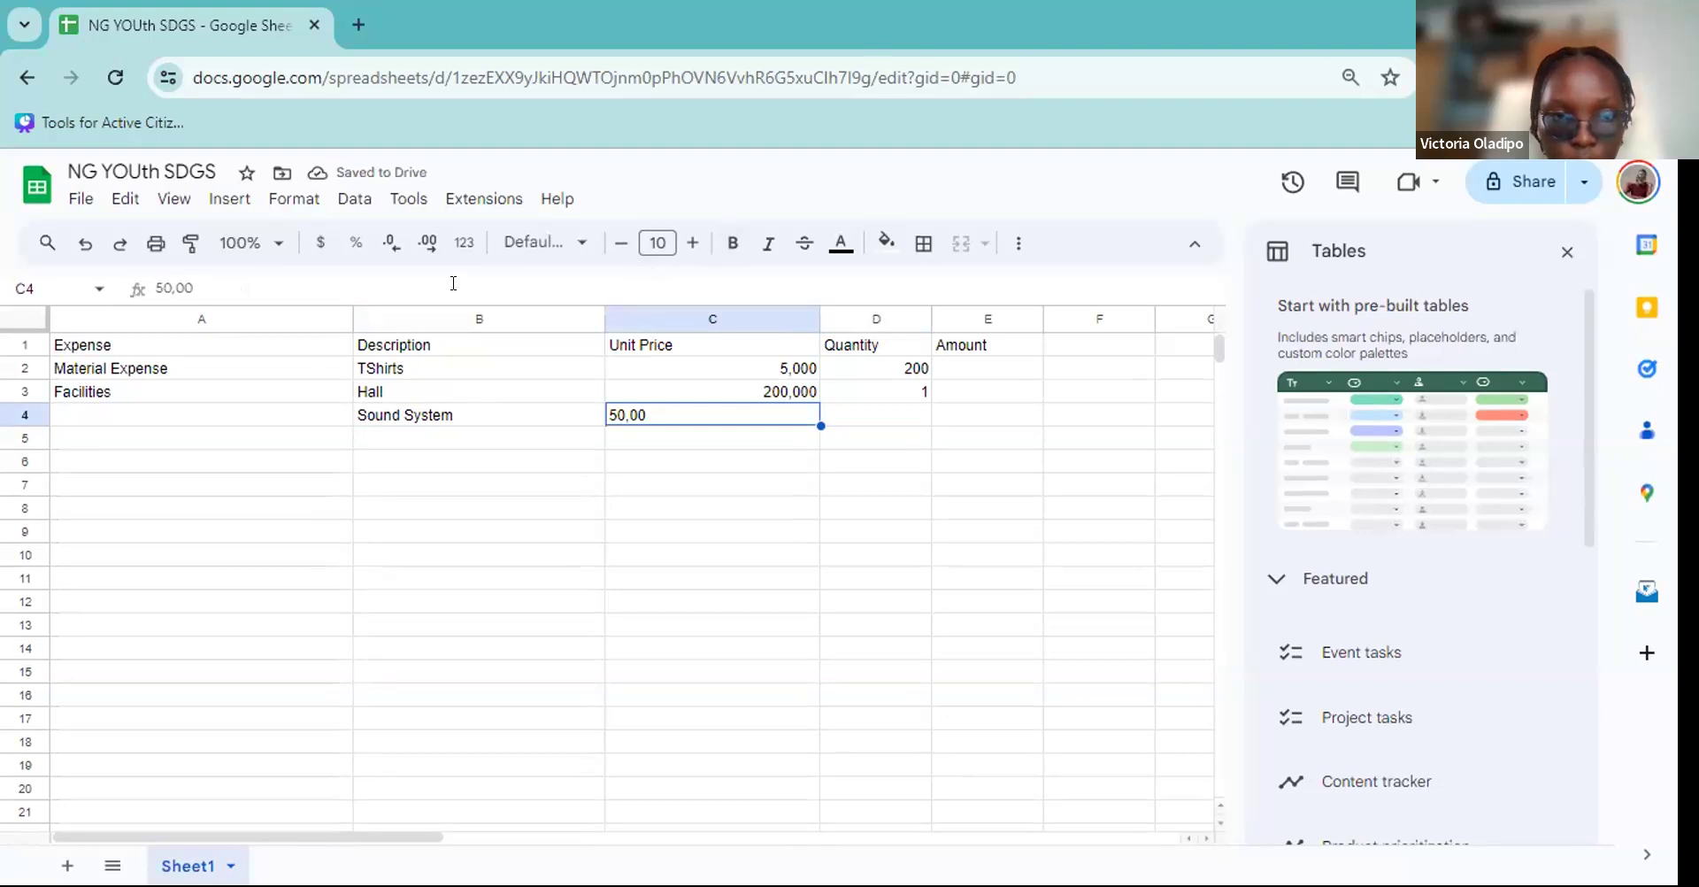
pyautogui.press('F2')
pyautogui.write('0')
pyautogui.press('Tab')
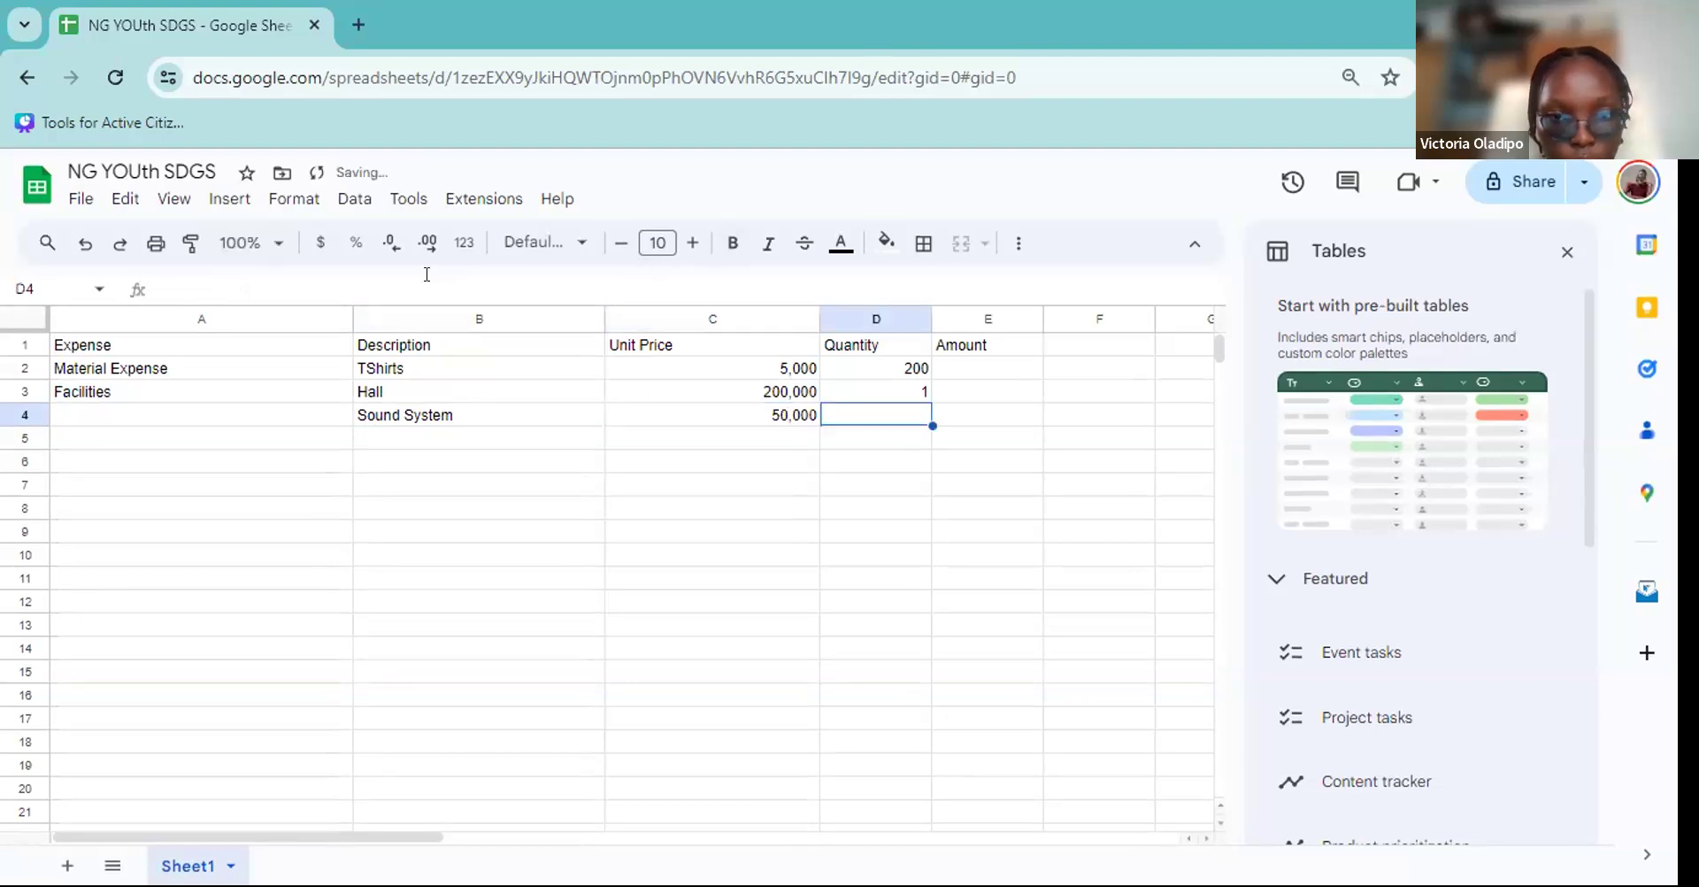
pyautogui.write('1')
pyautogui.press('Return')
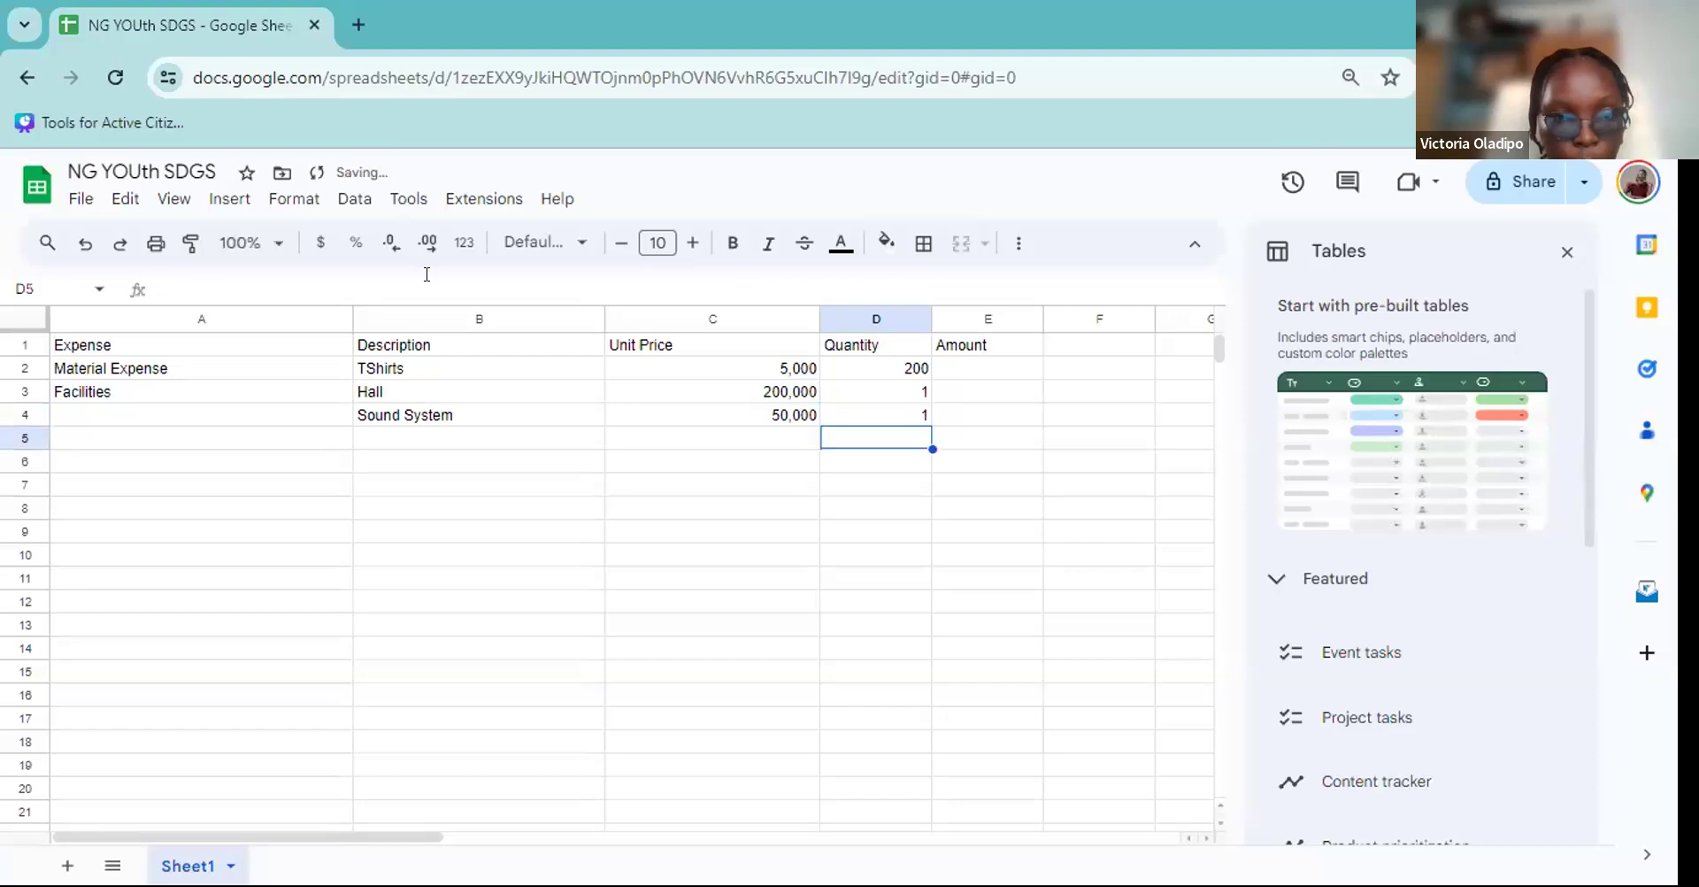
# Add a Projectors row in B5 with a unit price of 20,000 and a quantity of 1.
pyautogui.write('Projectors')
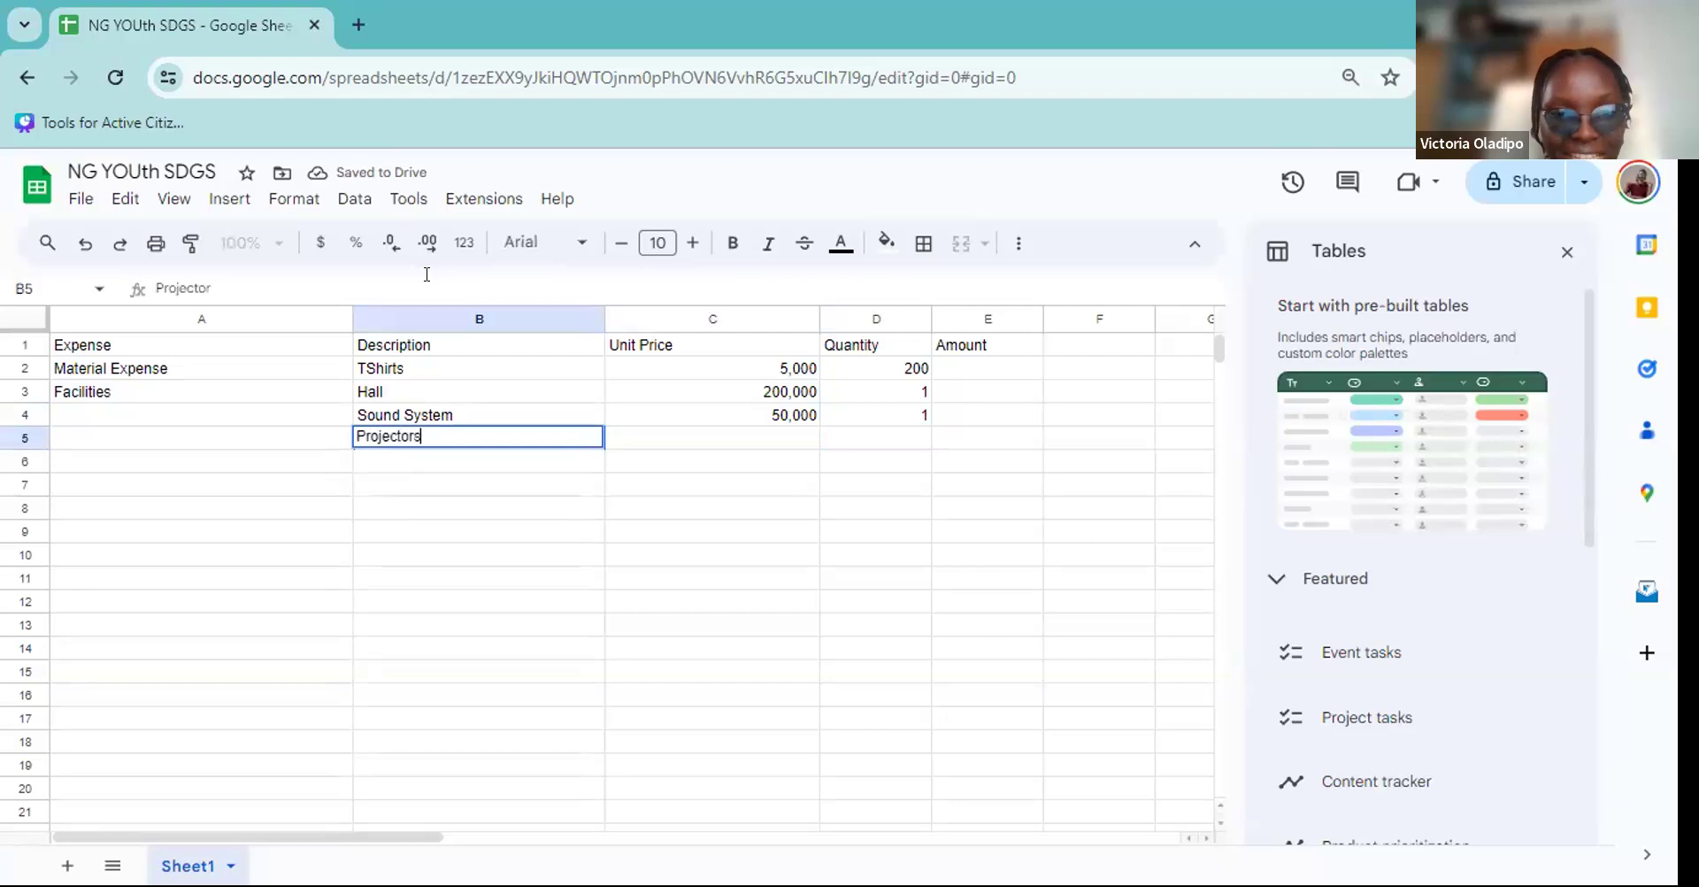
pyautogui.press('Tab')
pyautogui.write('20,000')
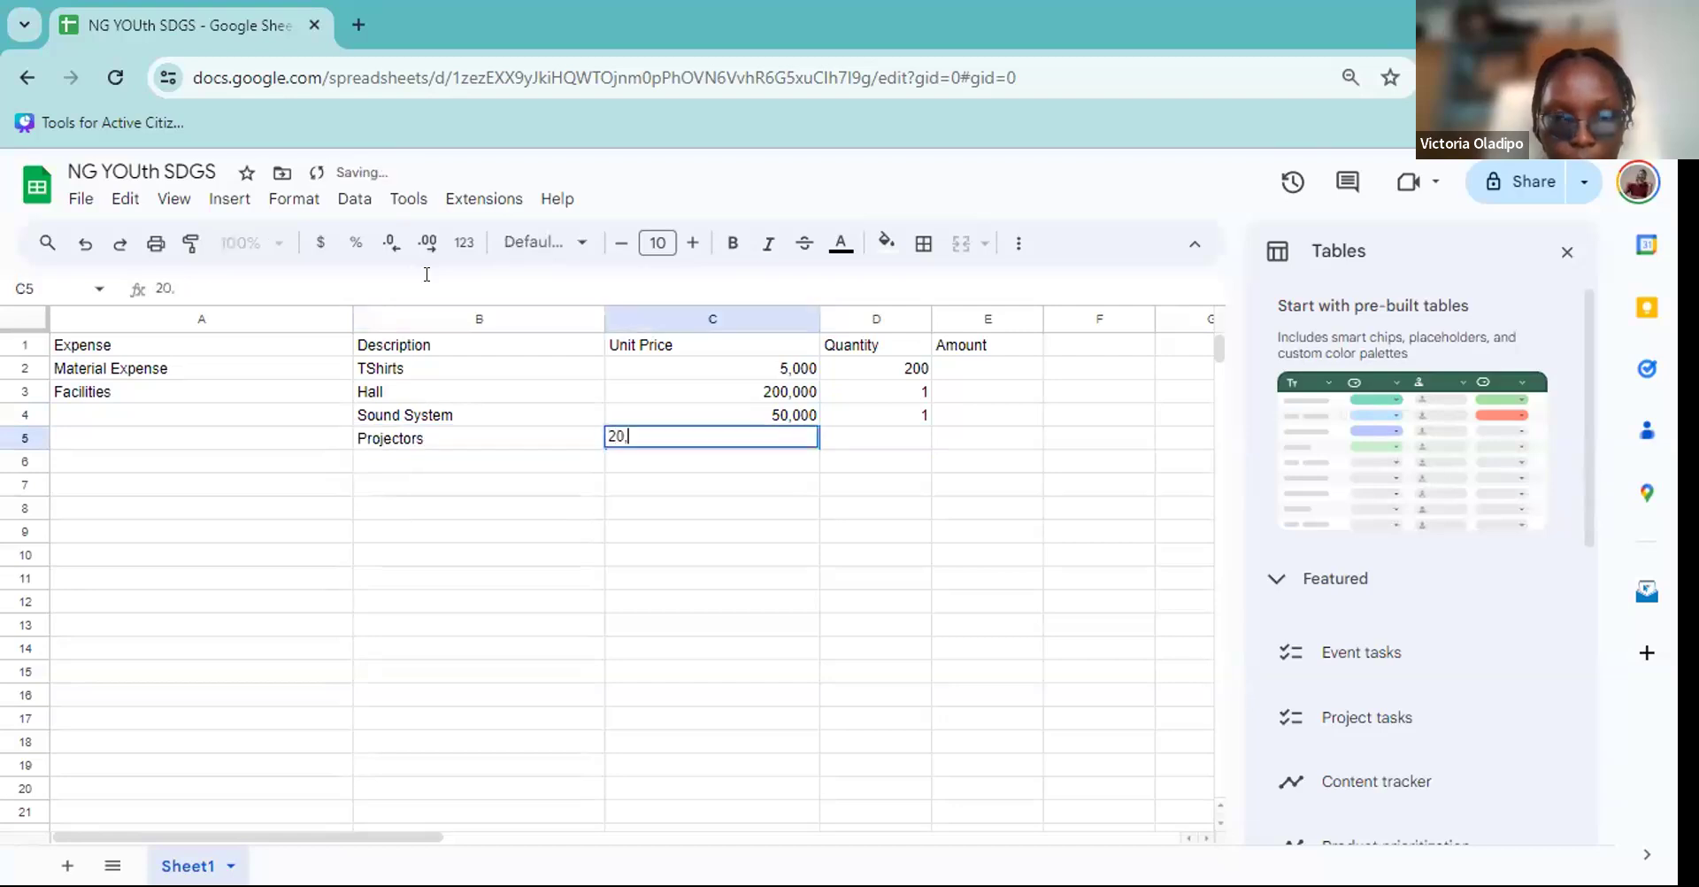
pyautogui.press('Tab')
pyautogui.write('1')
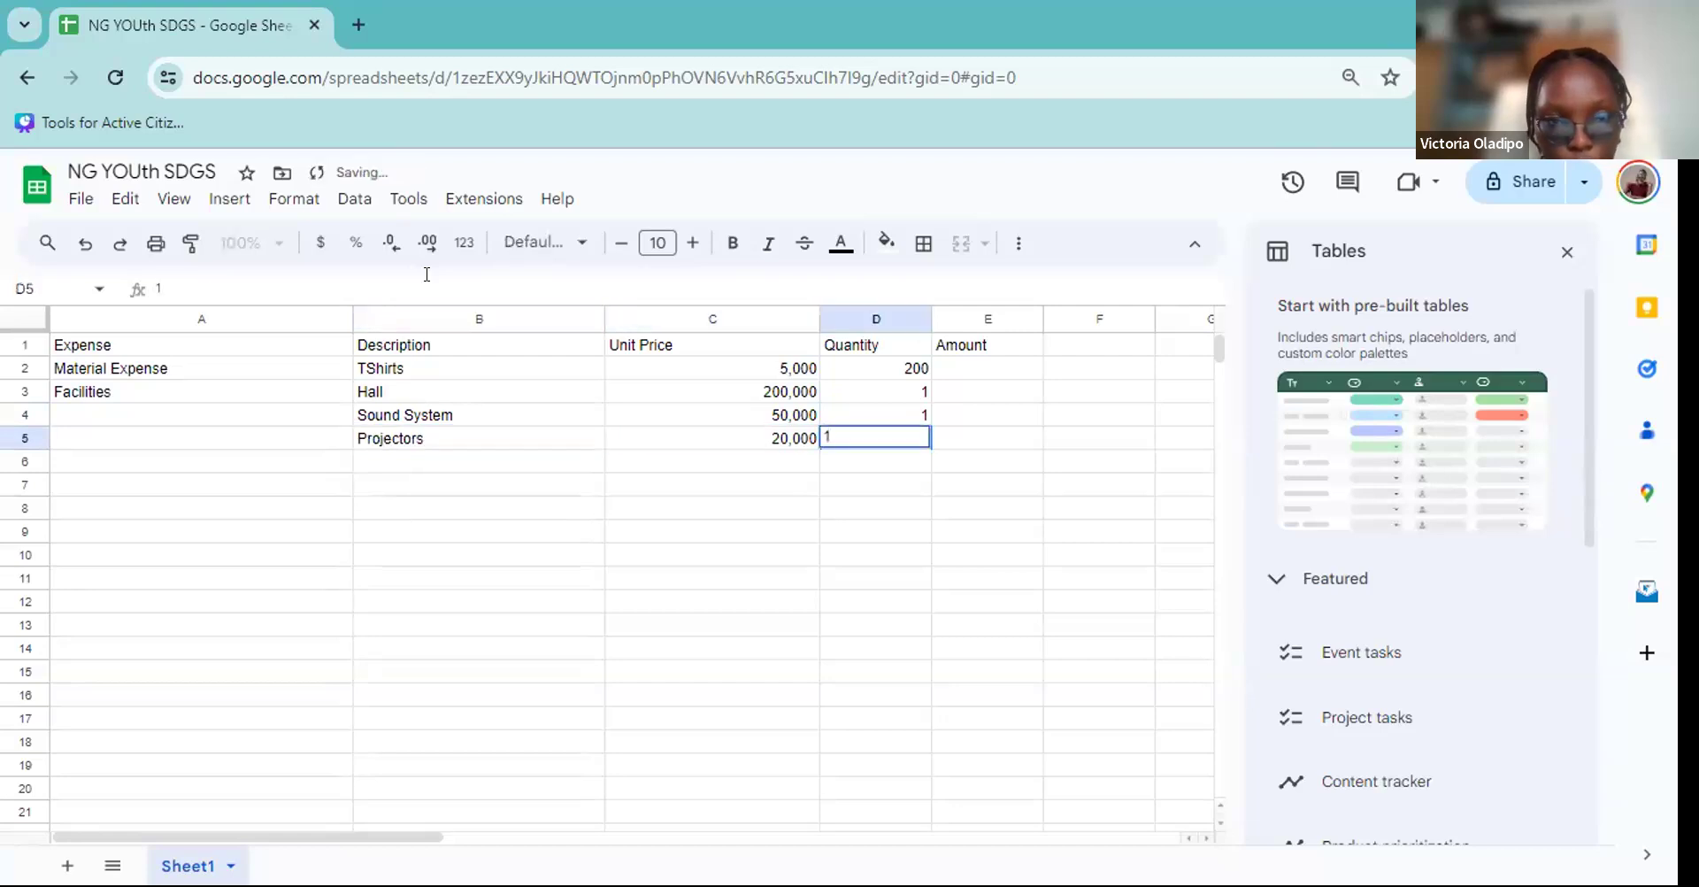
pyautogui.press('Return')
# Add a Feeding row in B6 with a unit price of 700 and a quantity of 200.
pyautogui.press('Left')
pyautogui.press('Left')
pyautogui.write('Feeding')
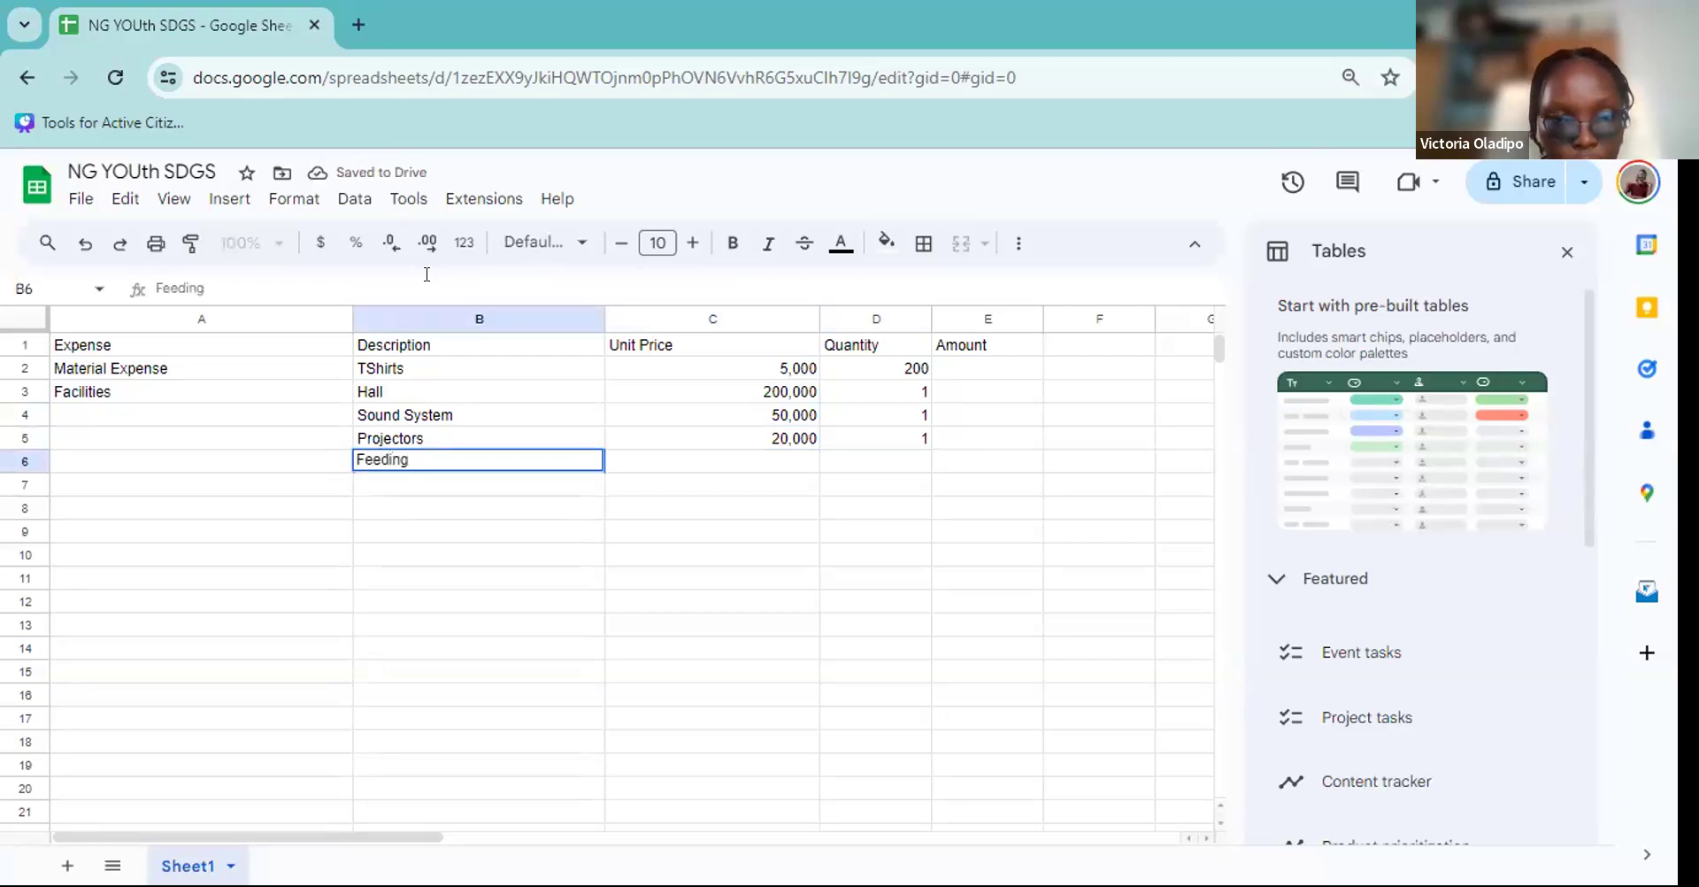
pyautogui.press('Tab')
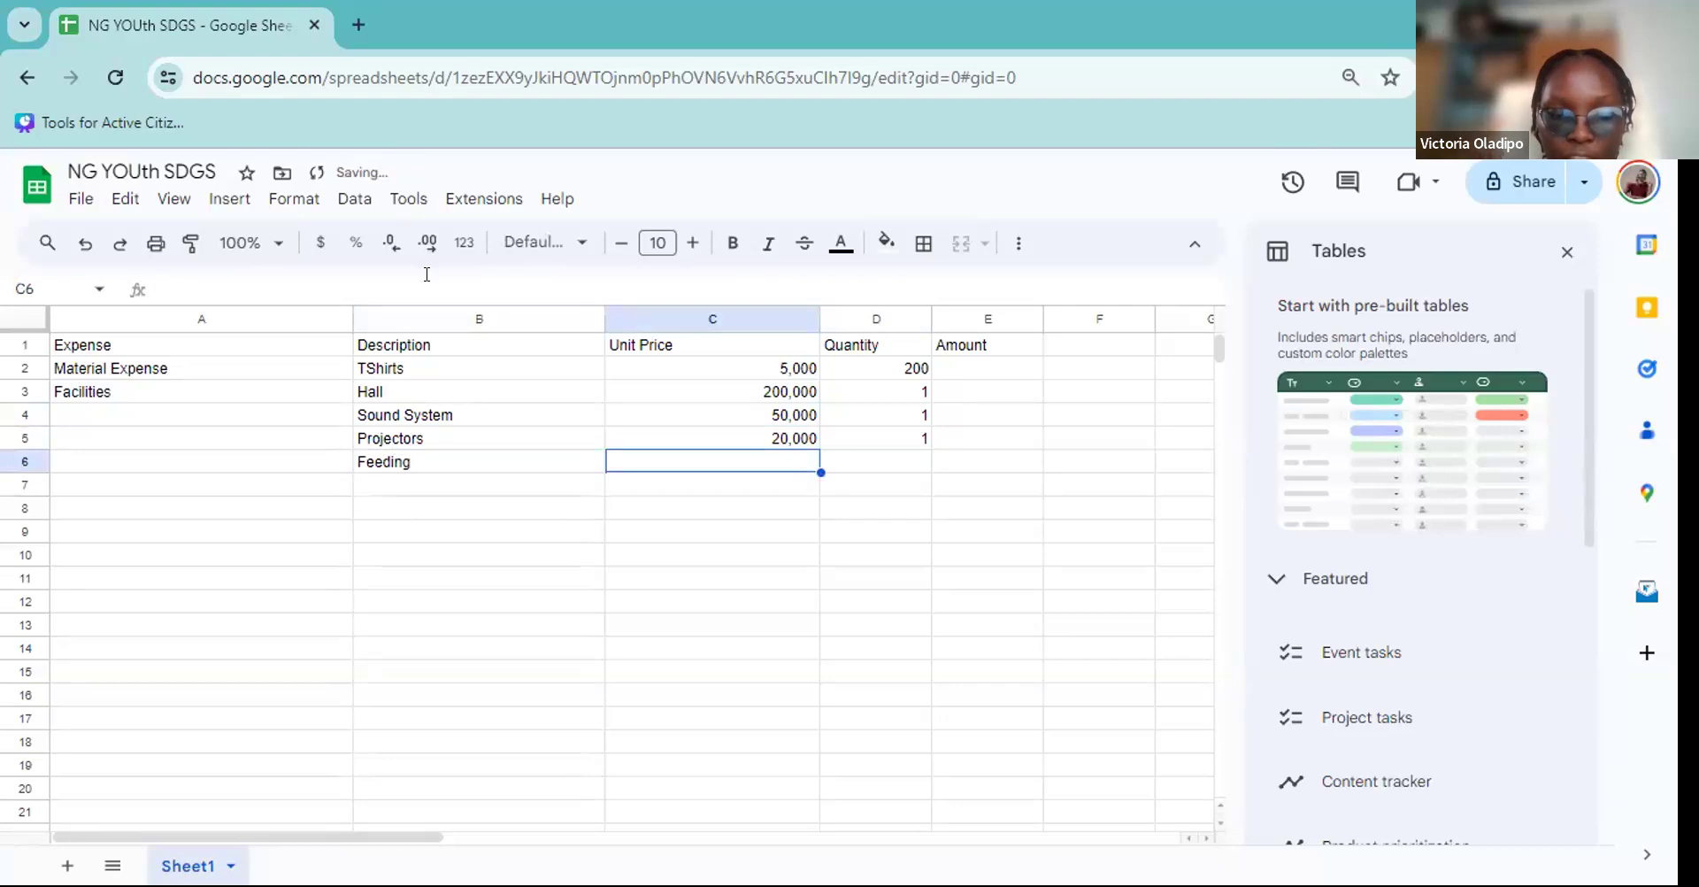
pyautogui.write('7')
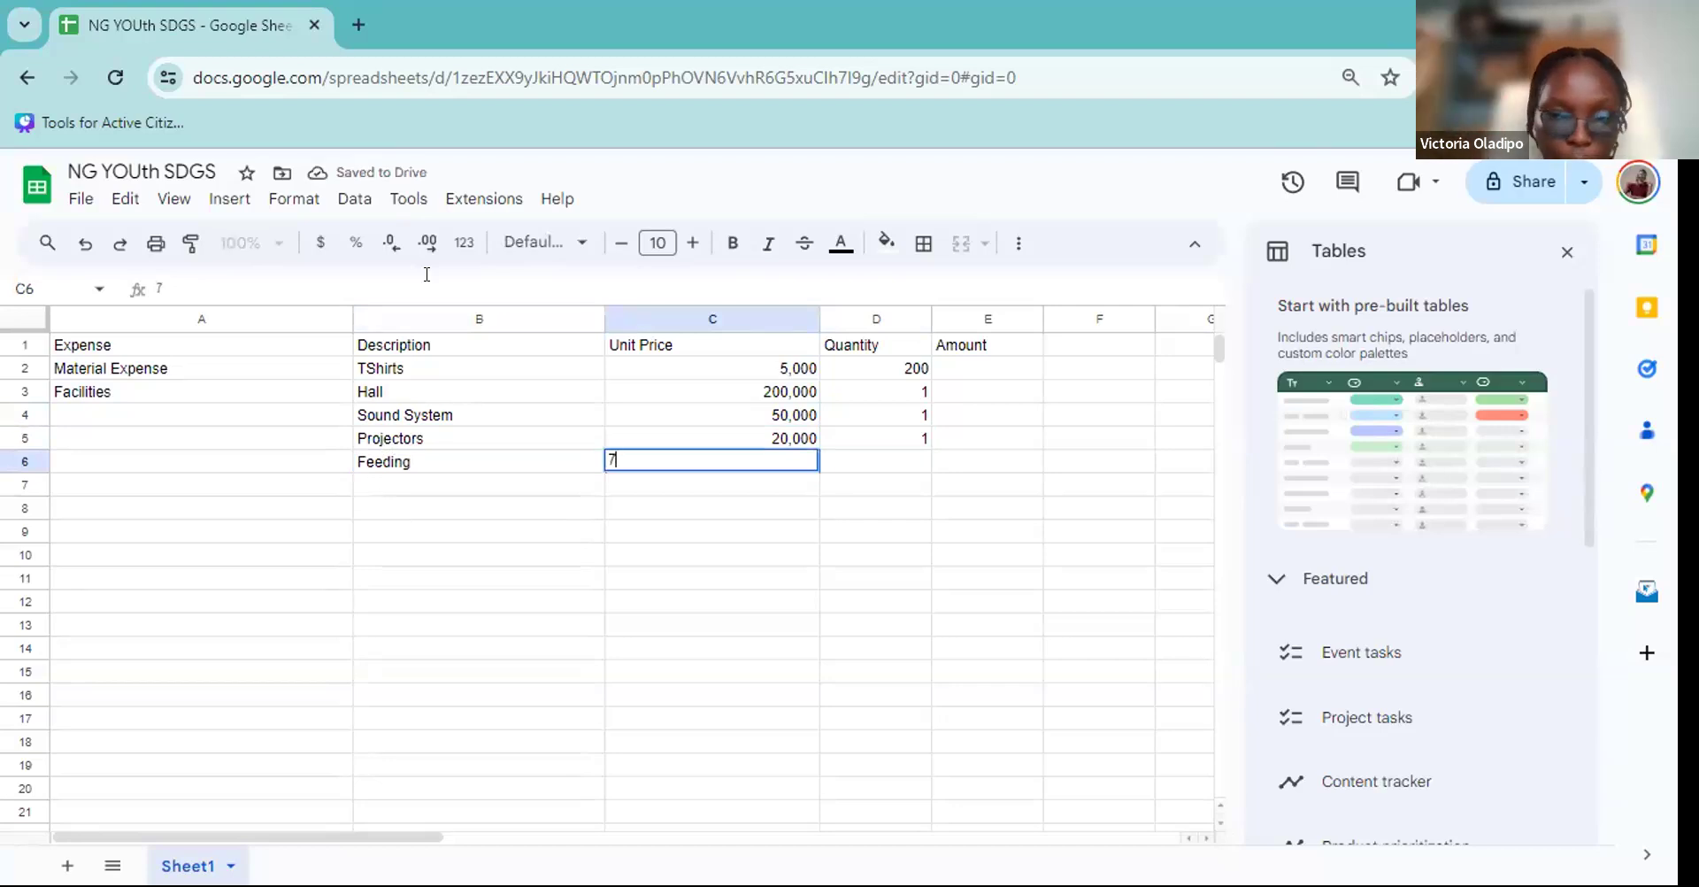
pyautogui.write('00')
pyautogui.press('Tab')
pyautogui.write('200')
pyautogui.press('Return')
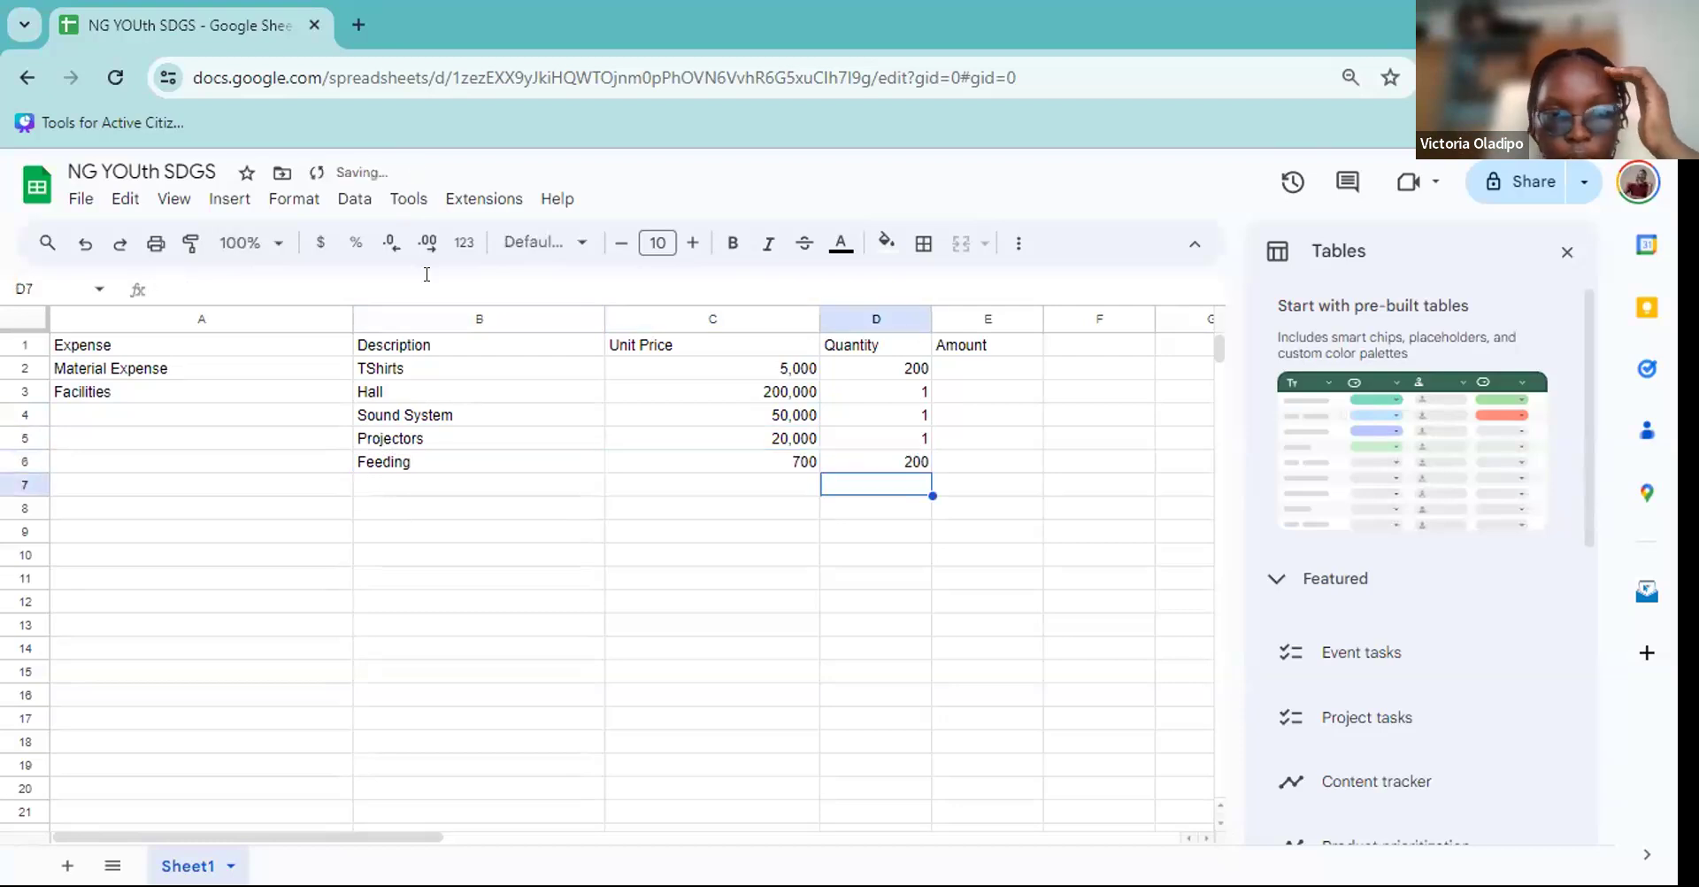
# Add a Certificates row in B7 with a unit price of 200 and a quantity of 200.
pyautogui.press('Left')
pyautogui.press('Left')
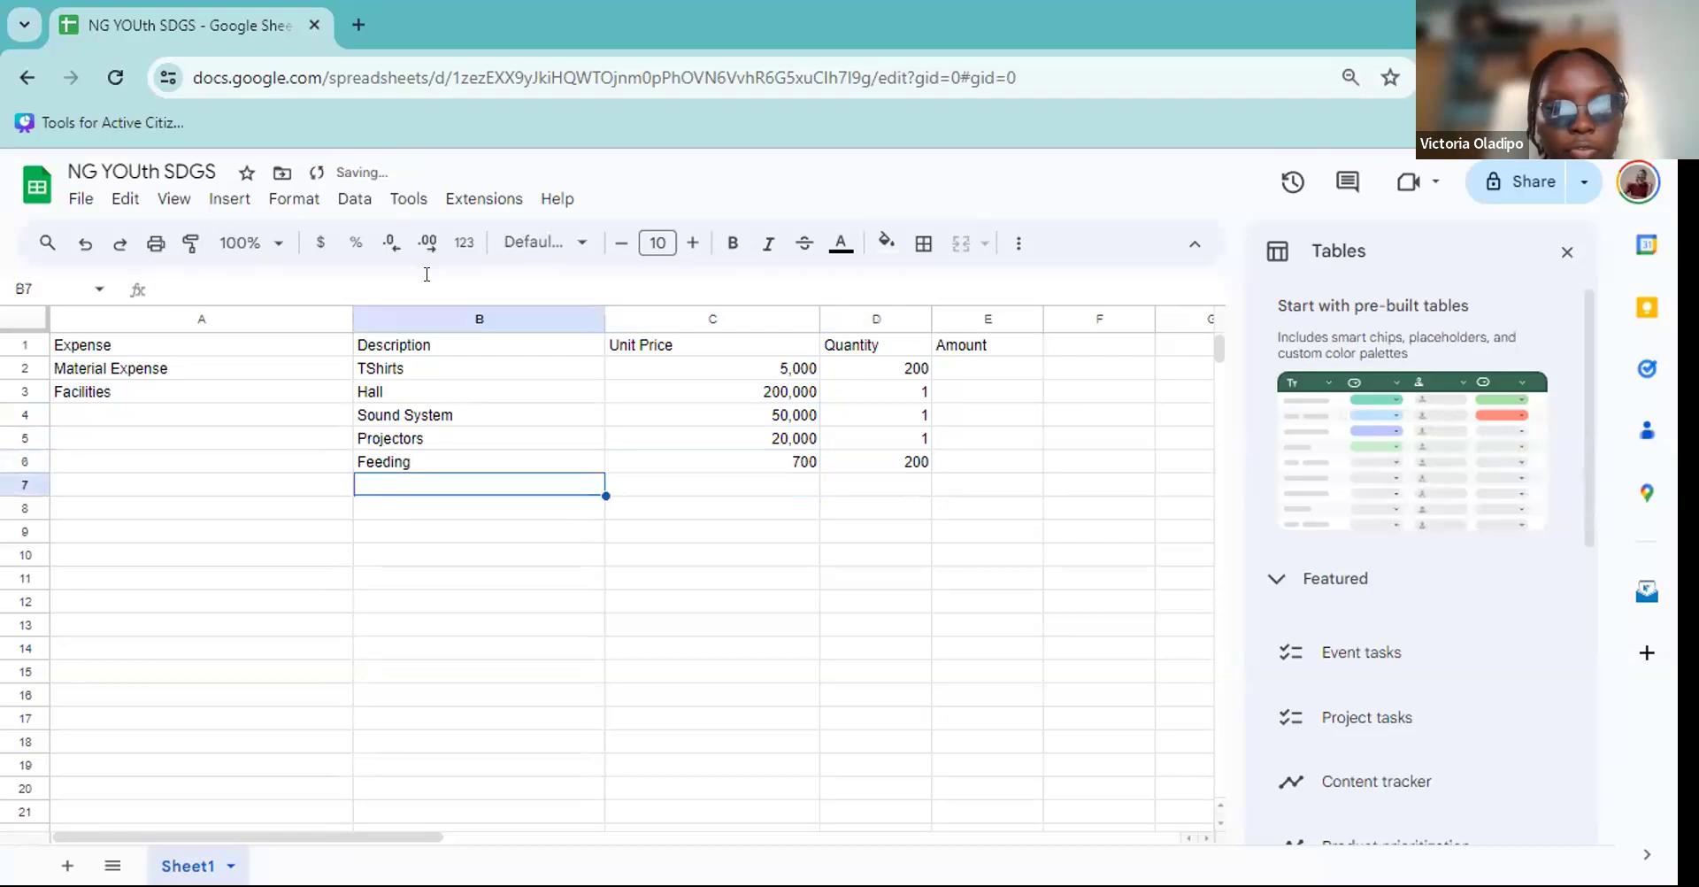
pyautogui.write('Cer')
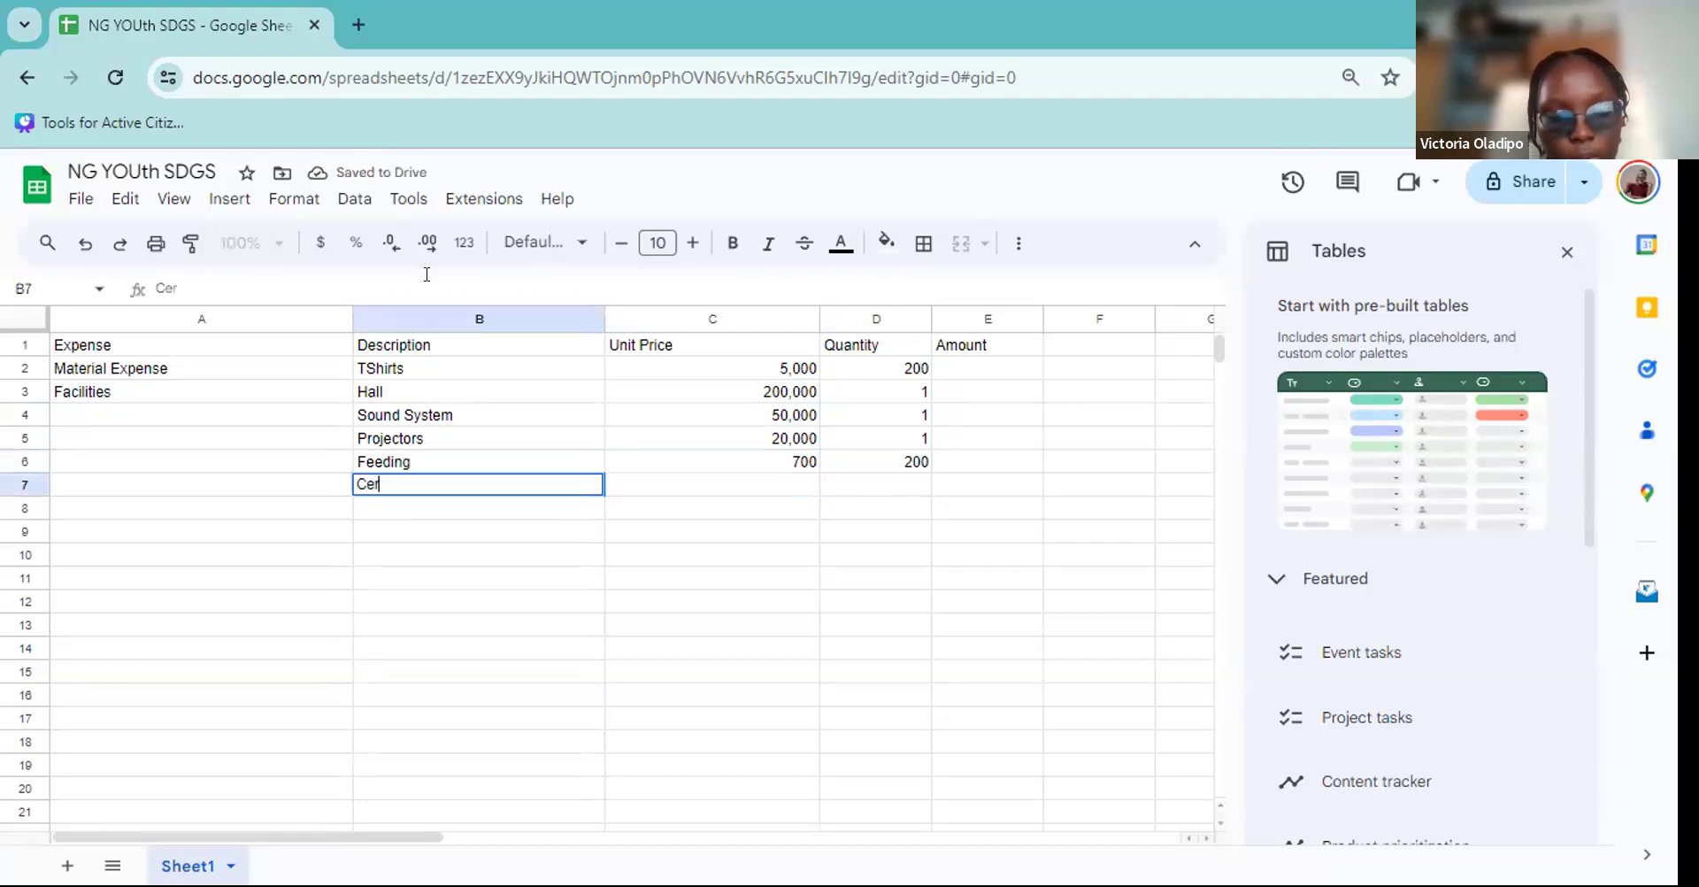
pyautogui.write('tificates')
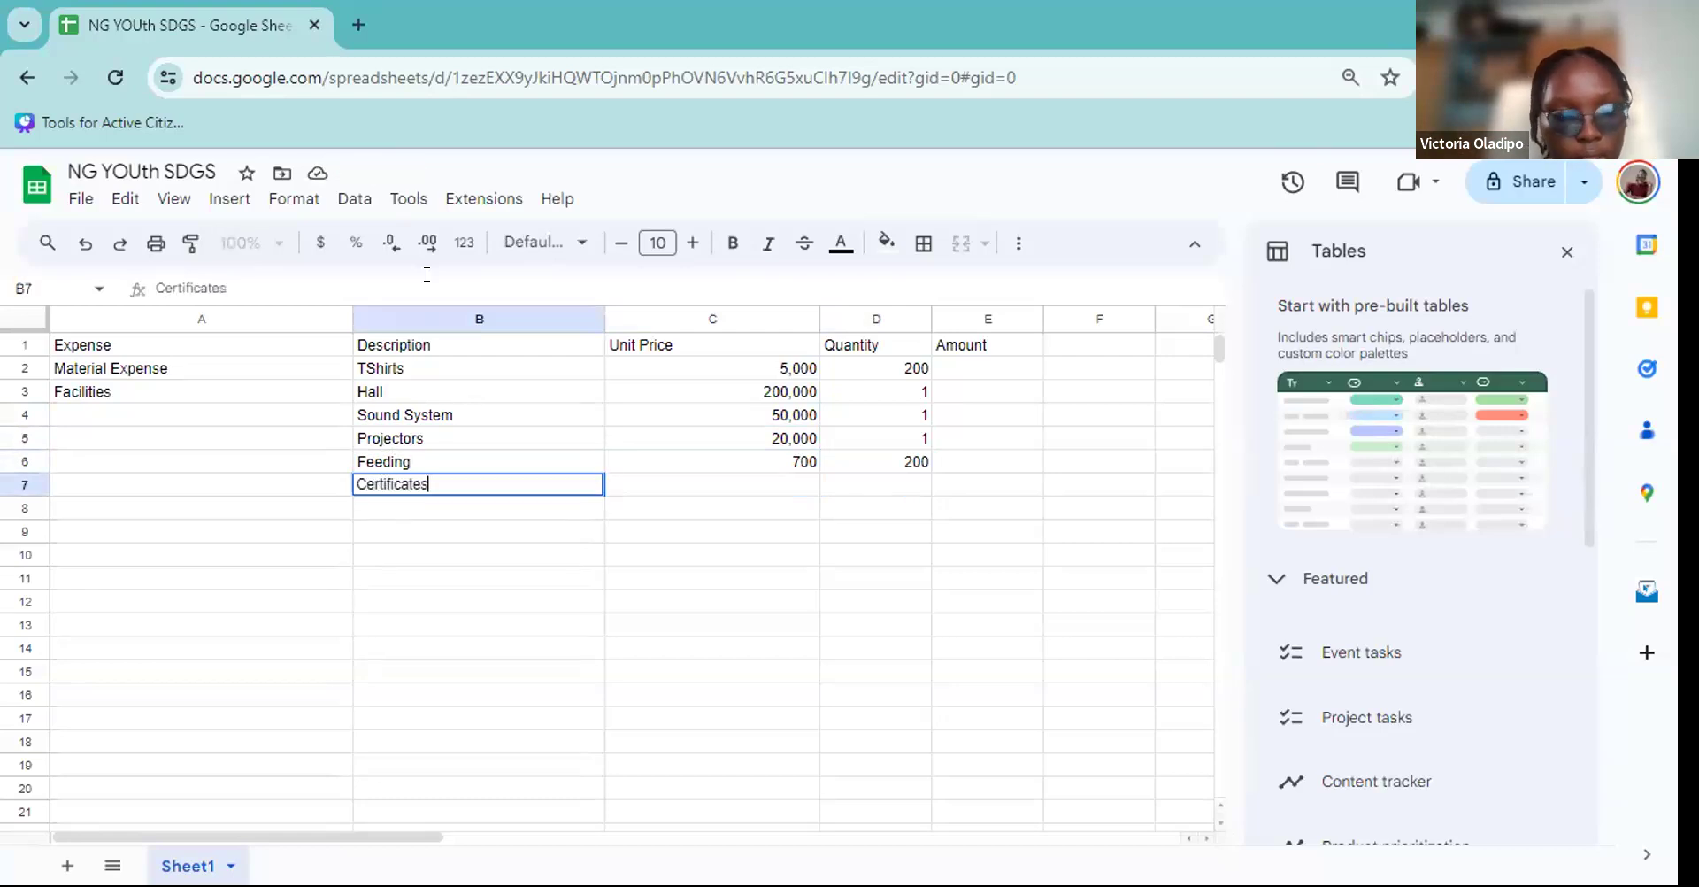
pyautogui.press('Tab')
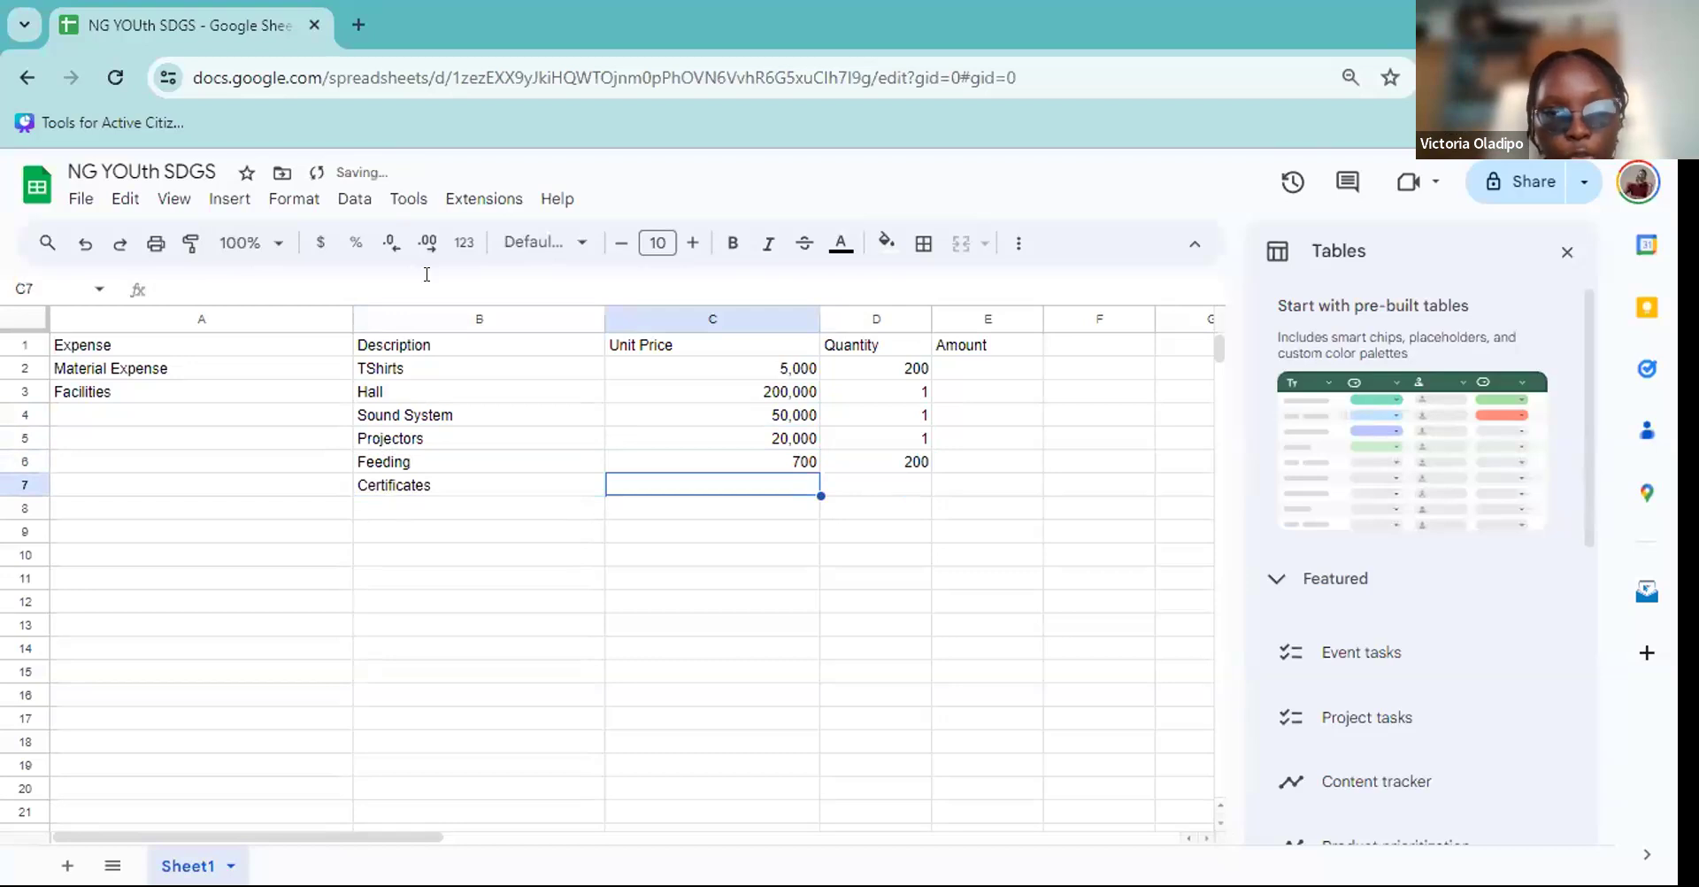
pyautogui.write('200')
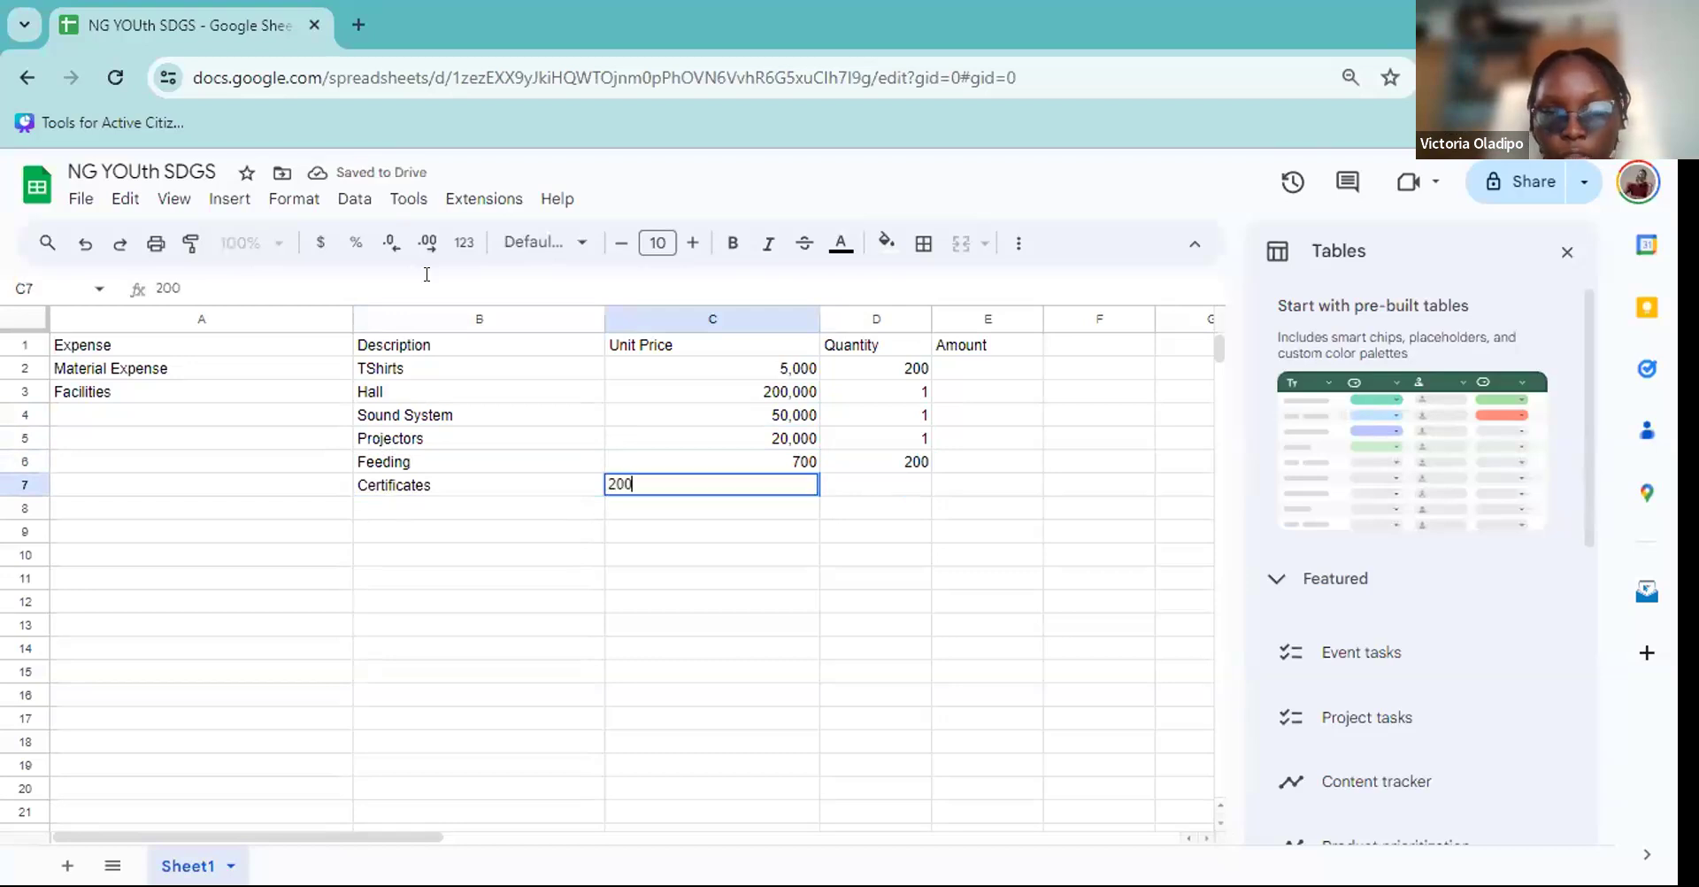
pyautogui.press('Tab')
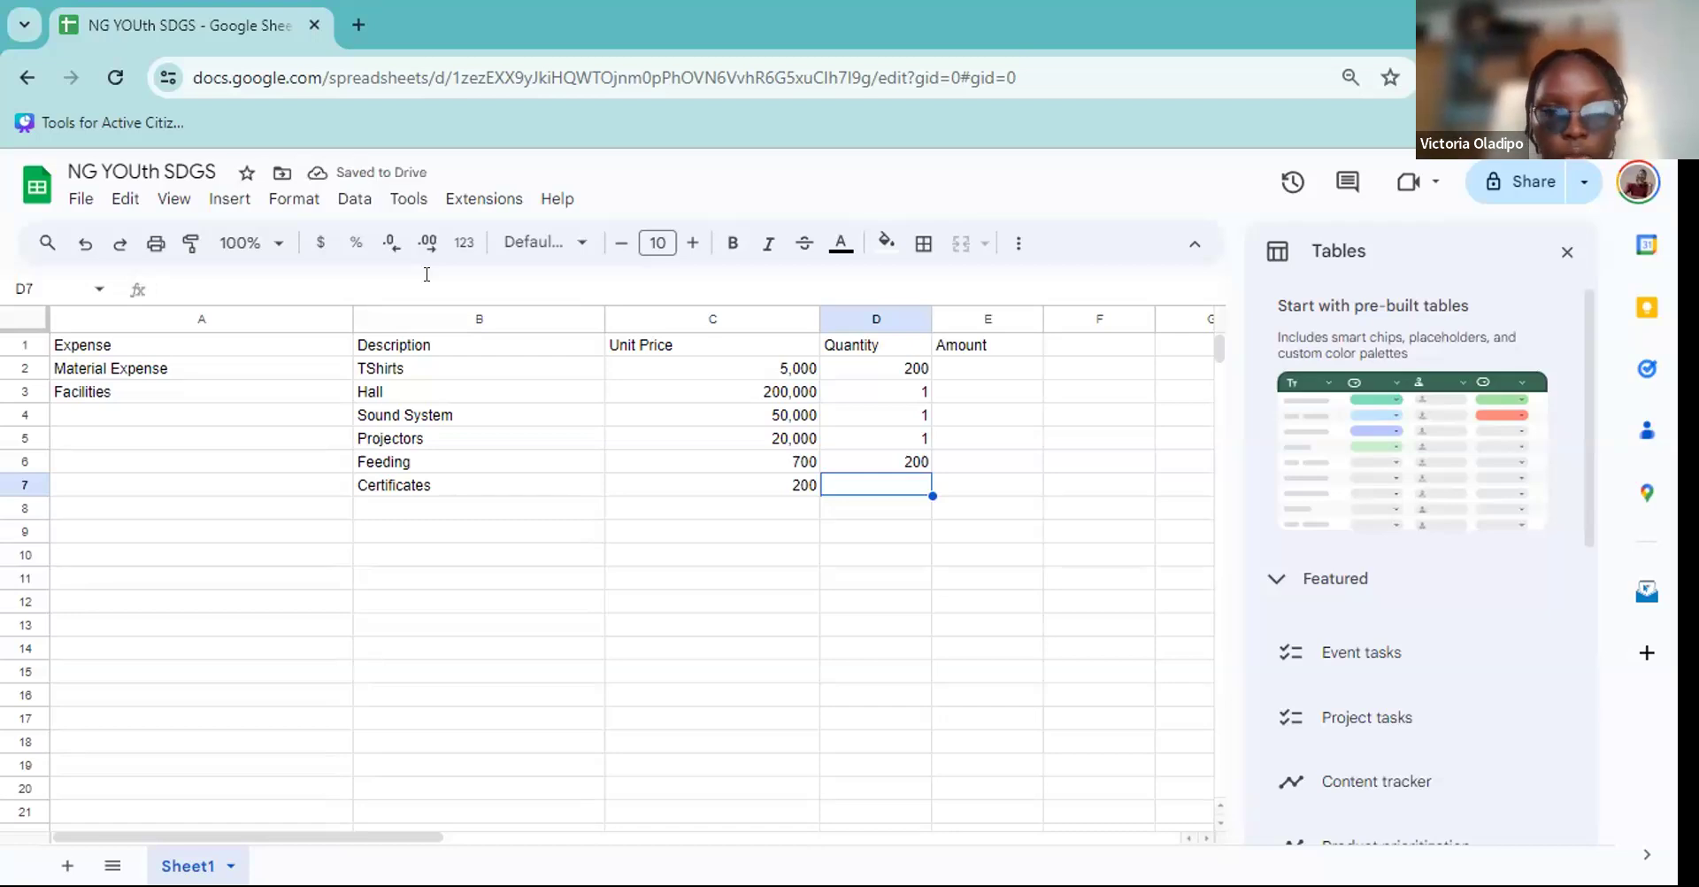
pyautogui.write('200')
pyautogui.press('Return')
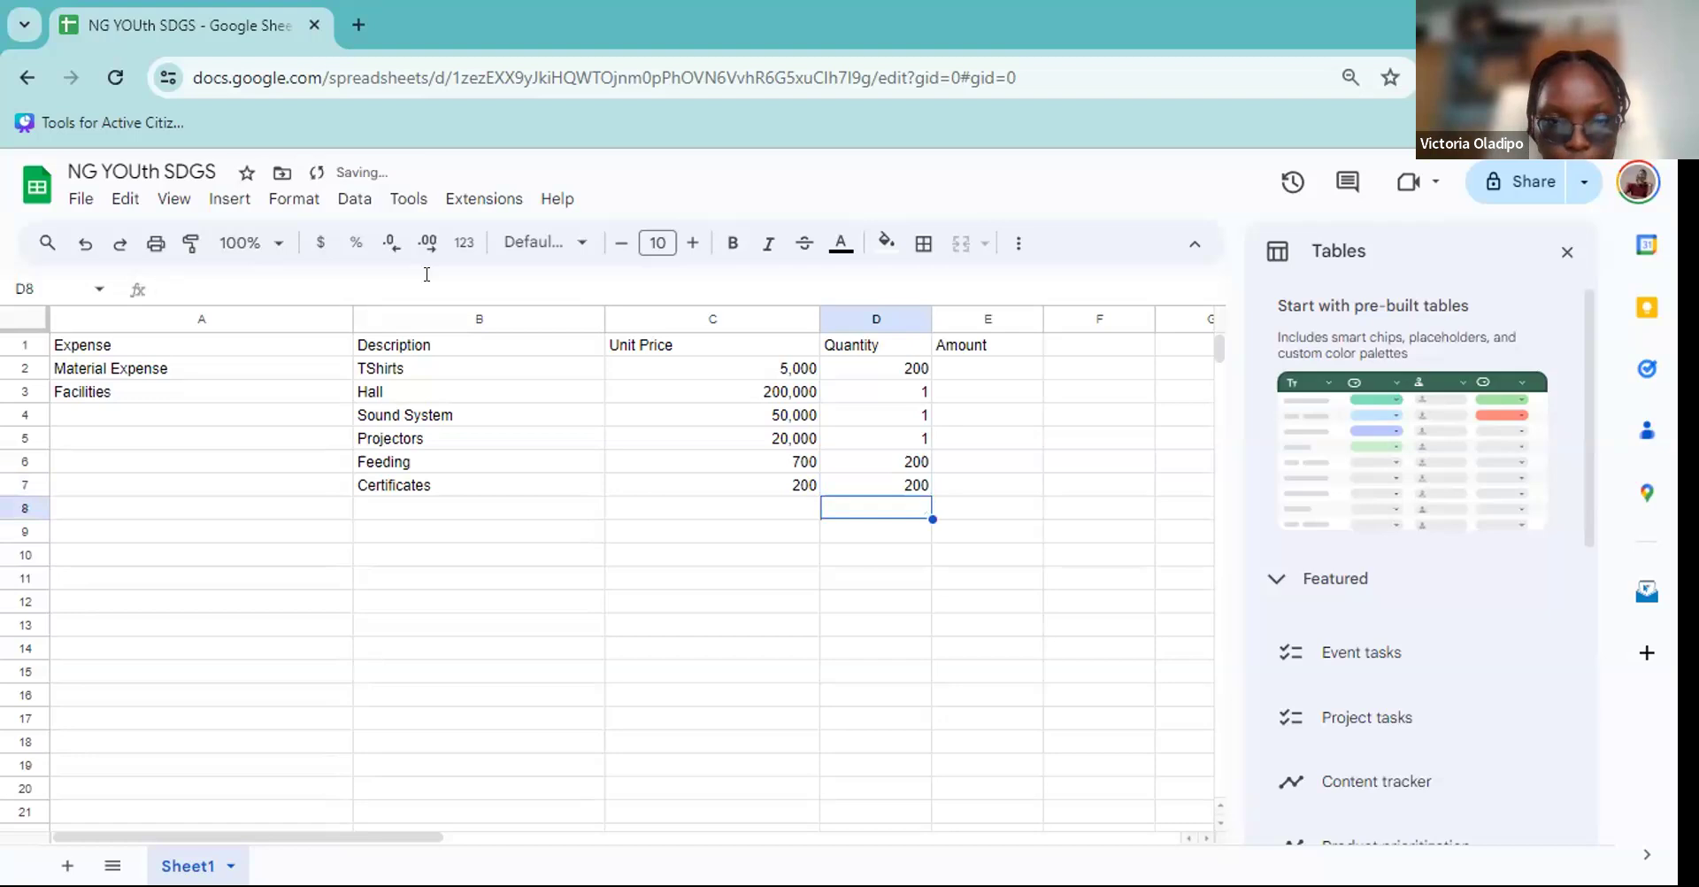
pyautogui.press('Left')
pyautogui.press('Left')
pyautogui.press('Left')
pyautogui.press('Up')
pyautogui.press('Up')
pyautogui.press('Up')
pyautogui.press('Up')
pyautogui.press('Up')
pyautogui.press('Up')
pyautogui.press('Up')
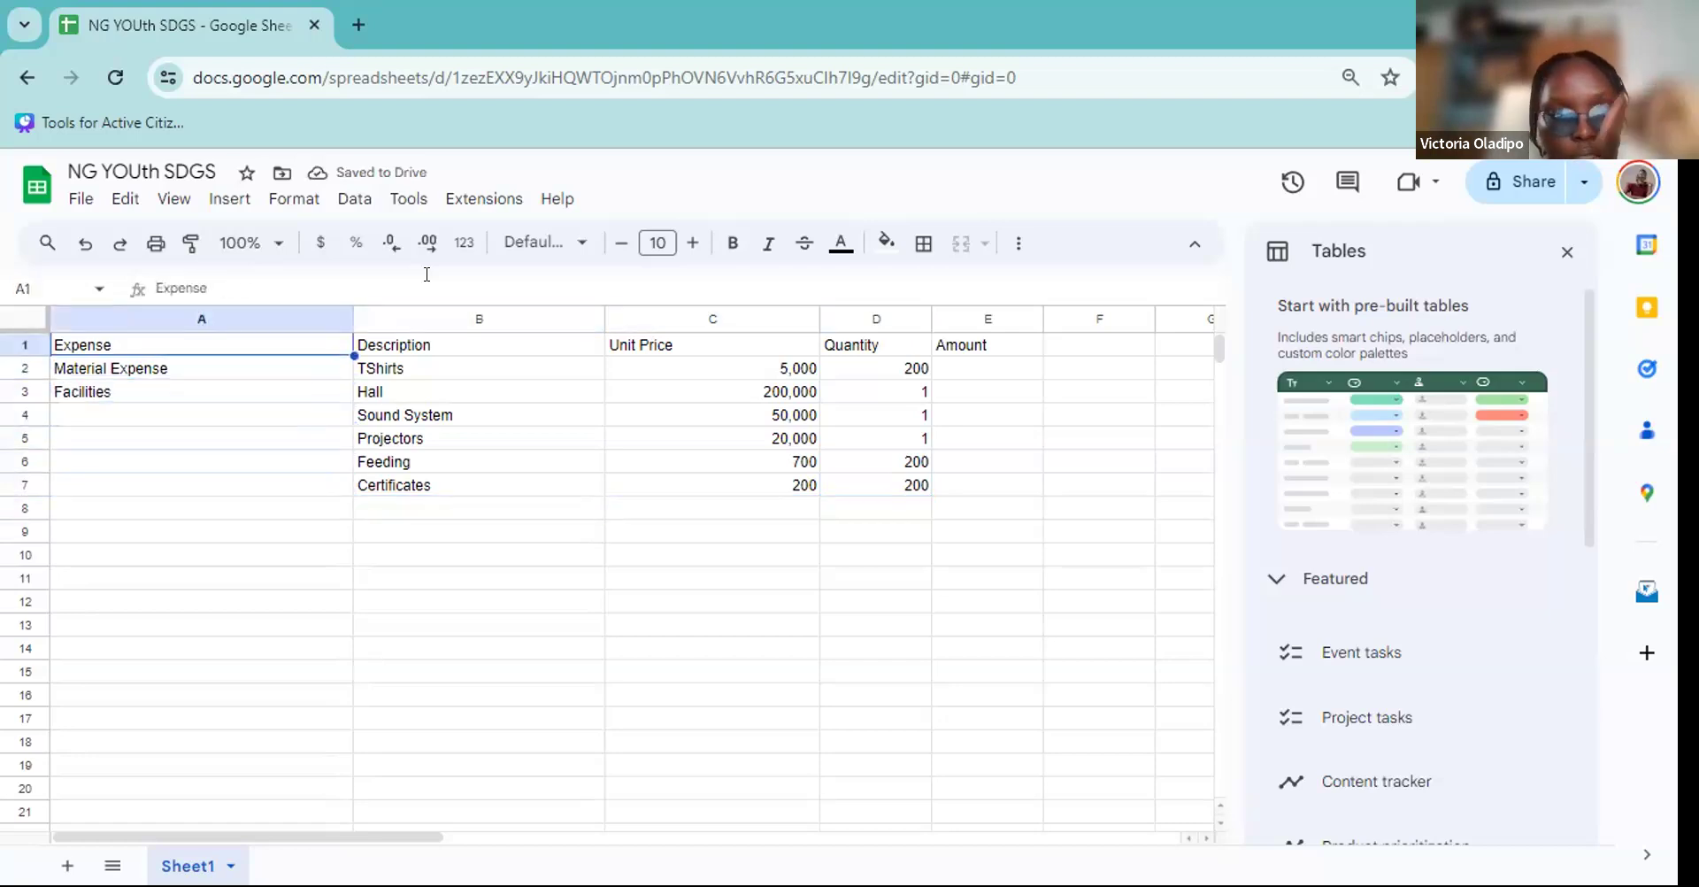
pyautogui.press('Down')
pyautogui.press('Down')
pyautogui.press('Down')
pyautogui.press('Down')
pyautogui.press('Down')
pyautogui.press('Down')
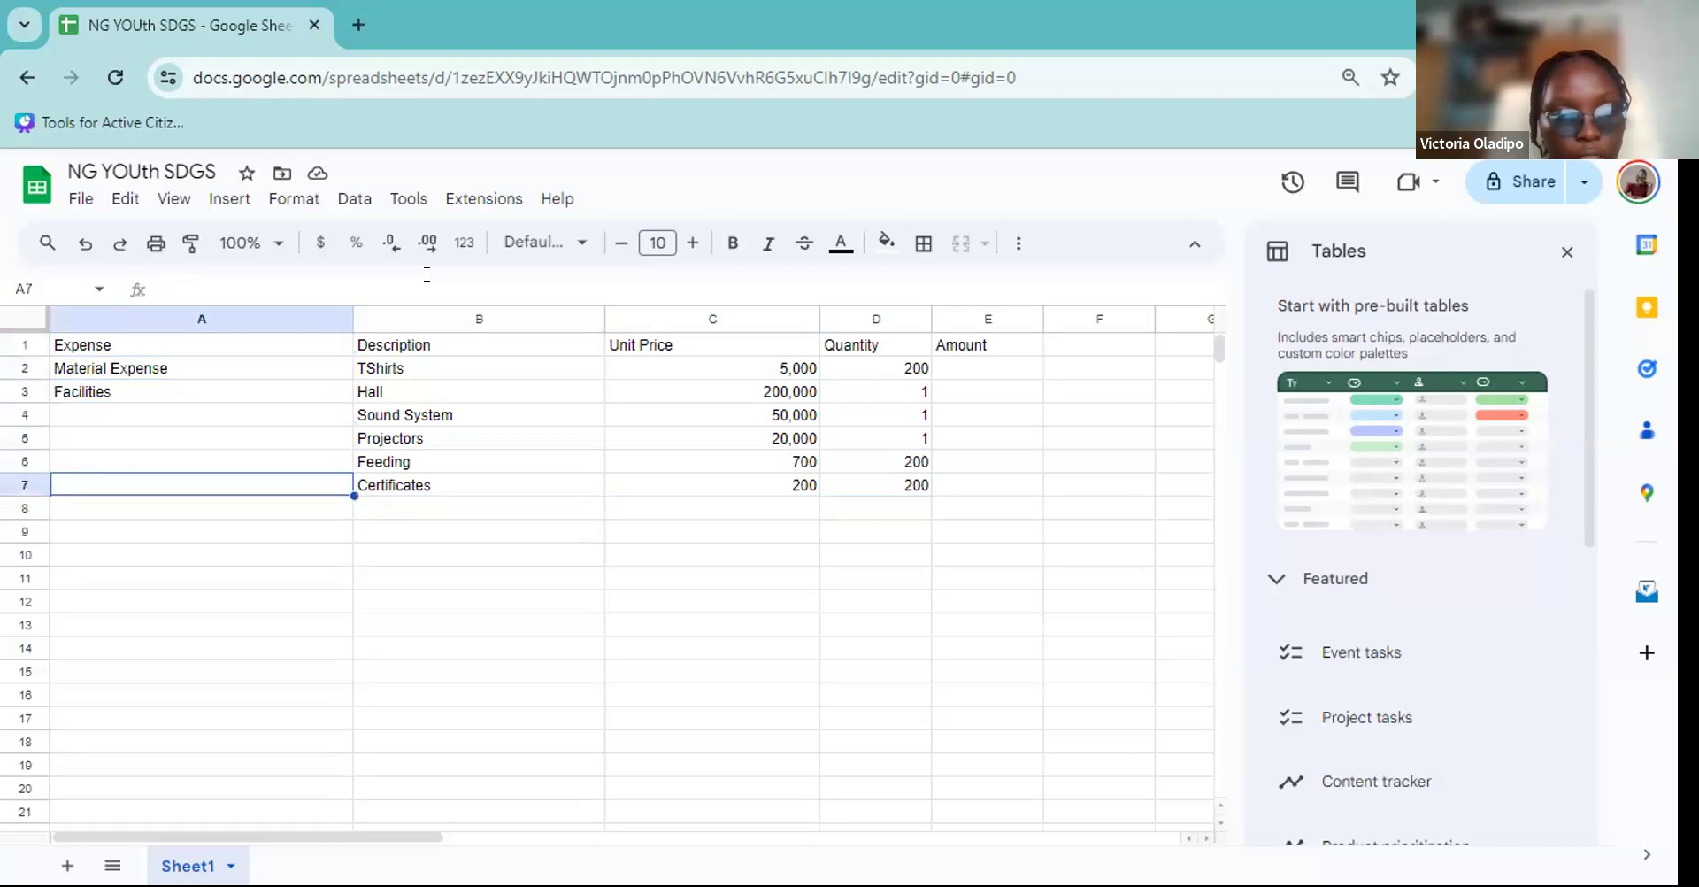
# Enter Miscellanous as a new expense in A8, below the Facilities entries.
pyautogui.press('Right')
pyautogui.press('Down')
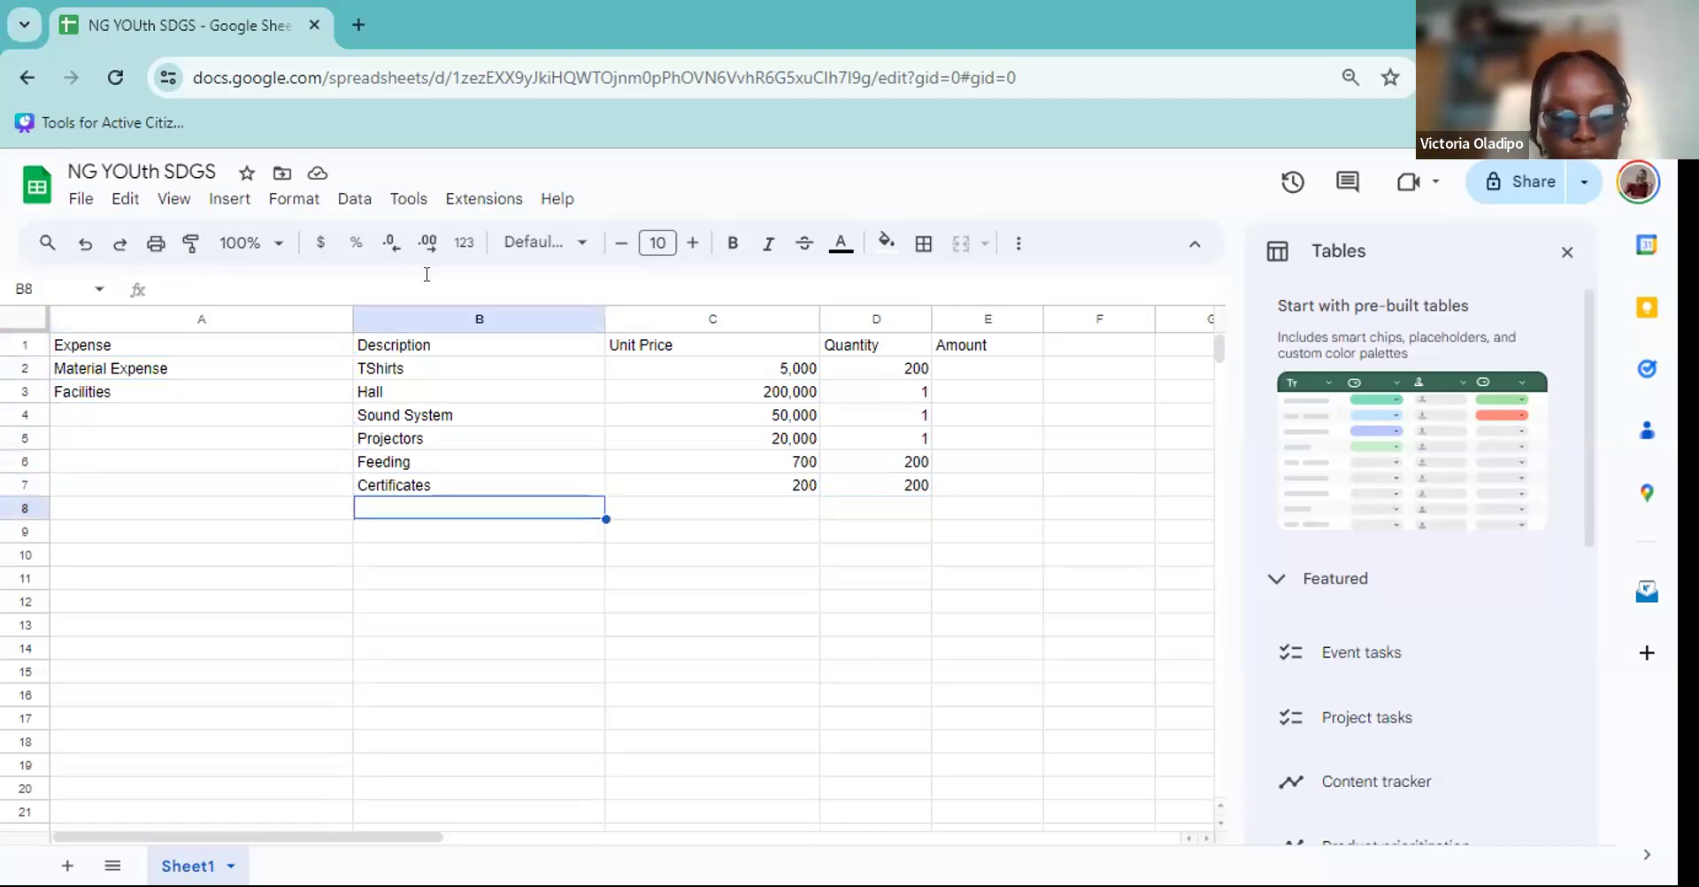
pyautogui.write('M')
pyautogui.press('BackSpace')
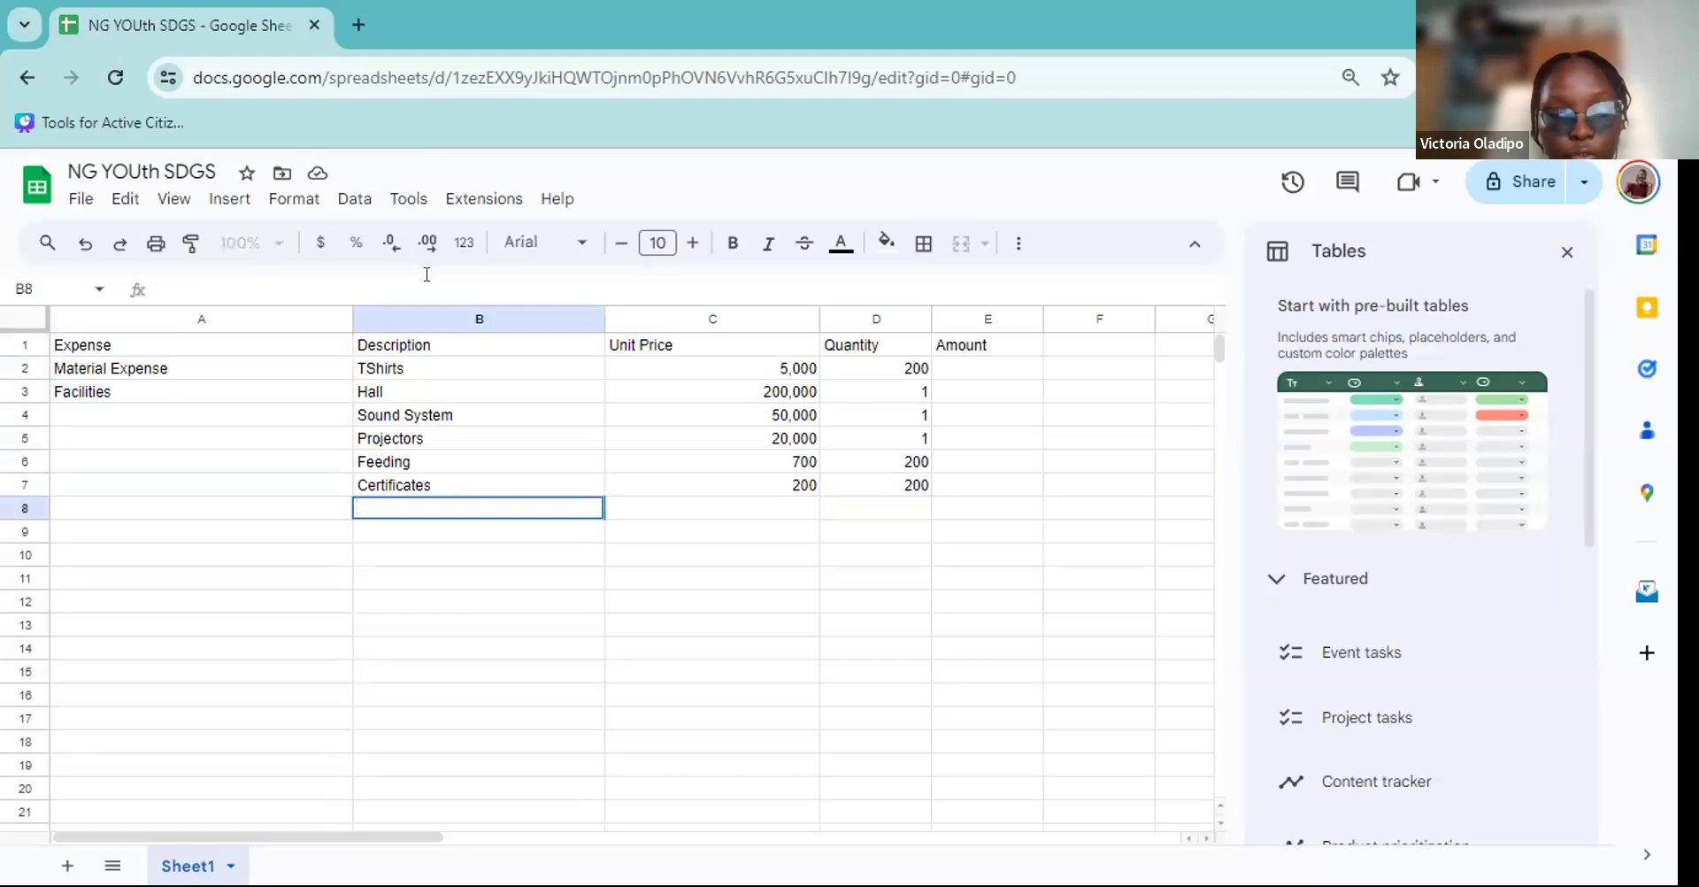
pyautogui.press('Left')
pyautogui.write('Misc 3')
pyautogui.press('BackSpace')
pyautogui.press('BackSpace')
pyautogui.write('ellanouss')
pyautogui.press('BackSpace')
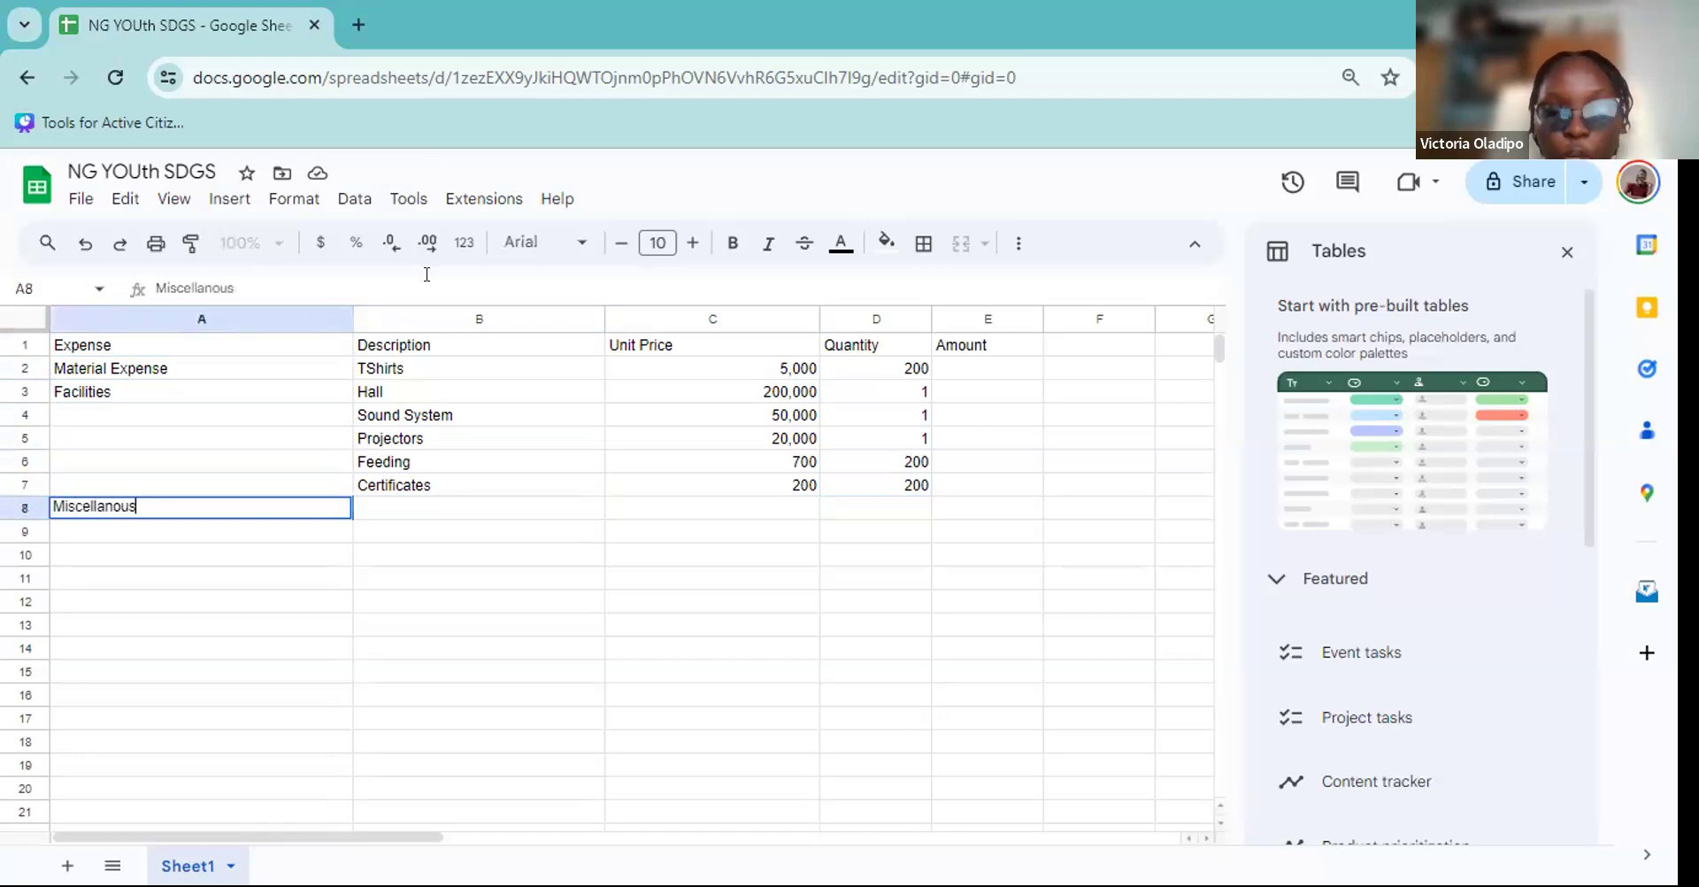
pyautogui.write('s')
pyautogui.press('Tab')
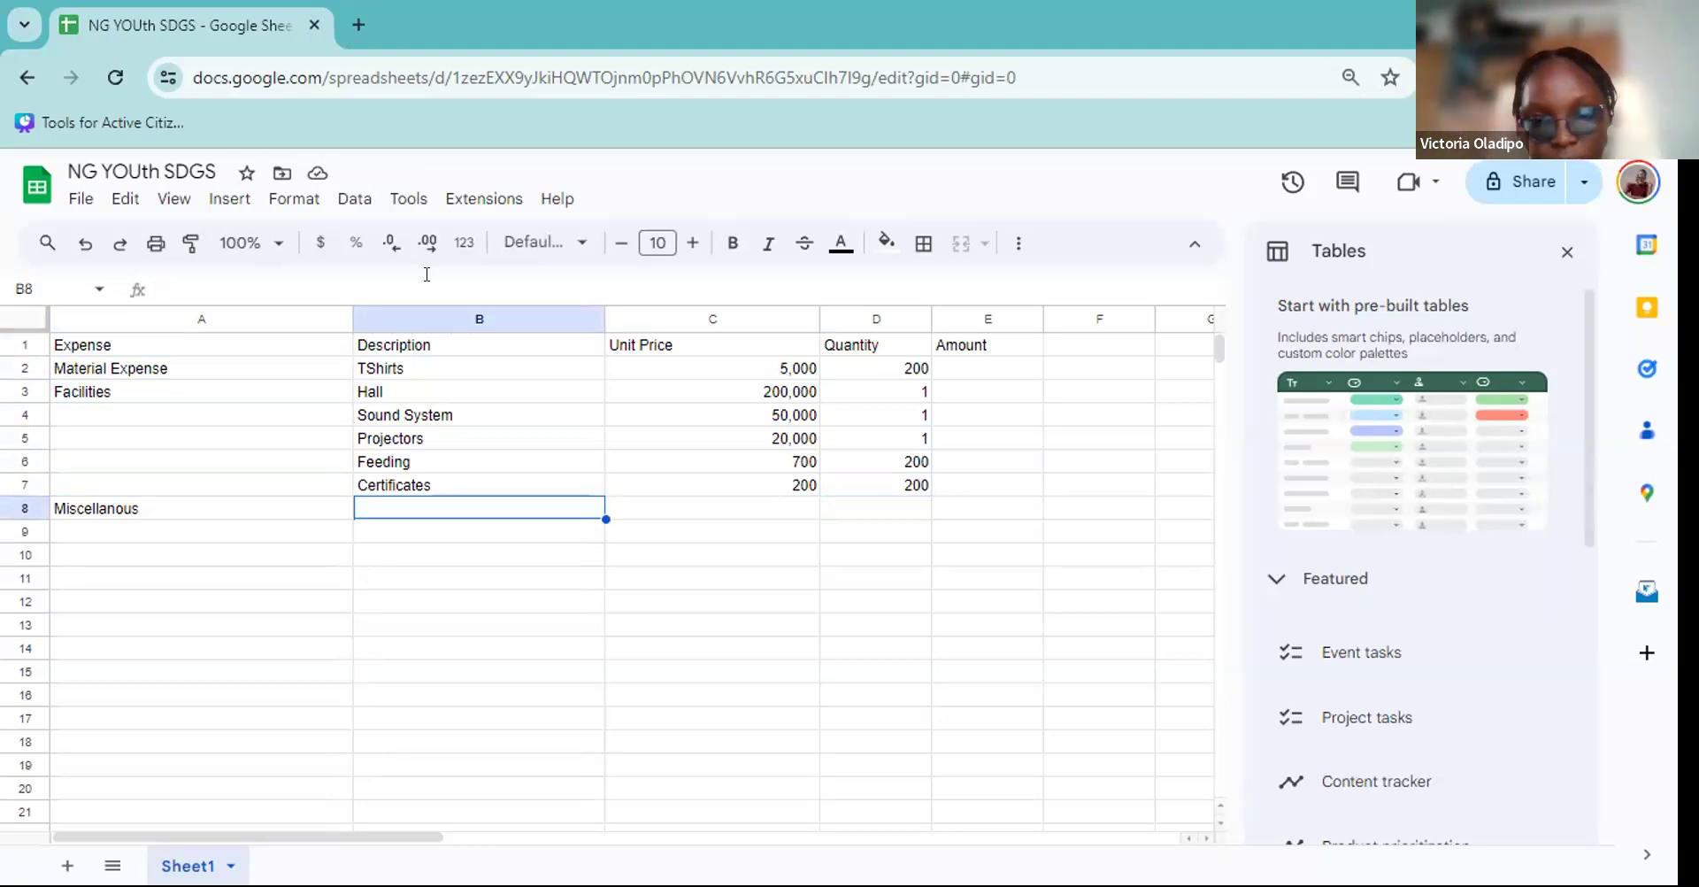
# Enter an amount of 1,000,000 for the Miscellanous expense in E8, leaving its description, unit price and quantity empty.
pyautogui.press('Tab')
pyautogui.press('Tab')
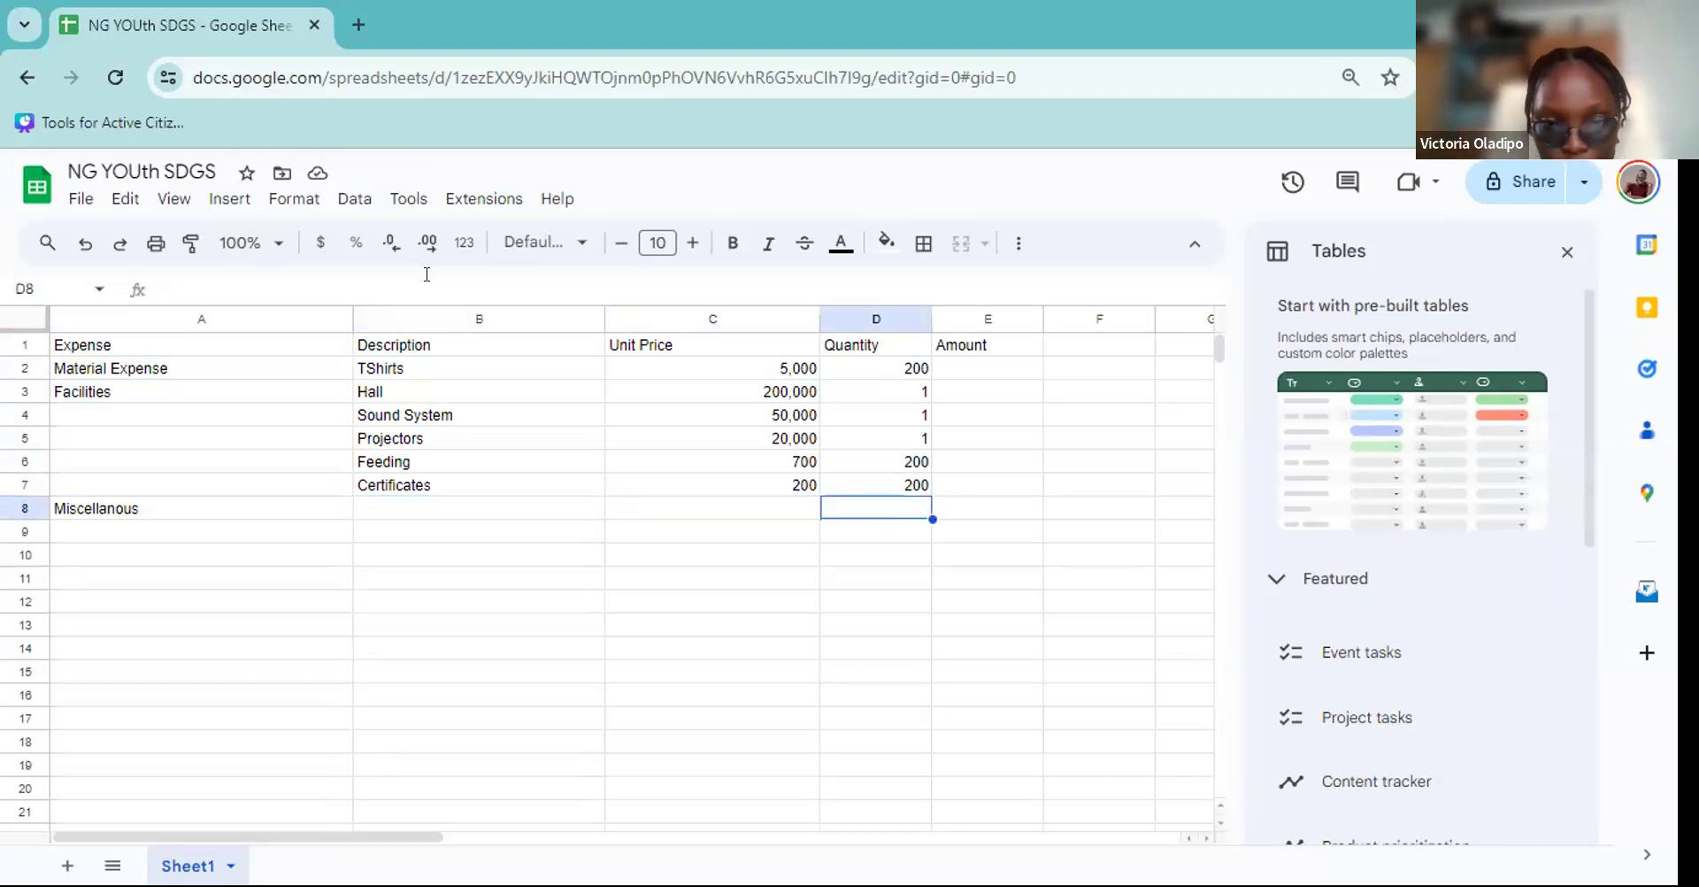
pyautogui.press('Left')
pyautogui.press('Right')
pyautogui.press('Right')
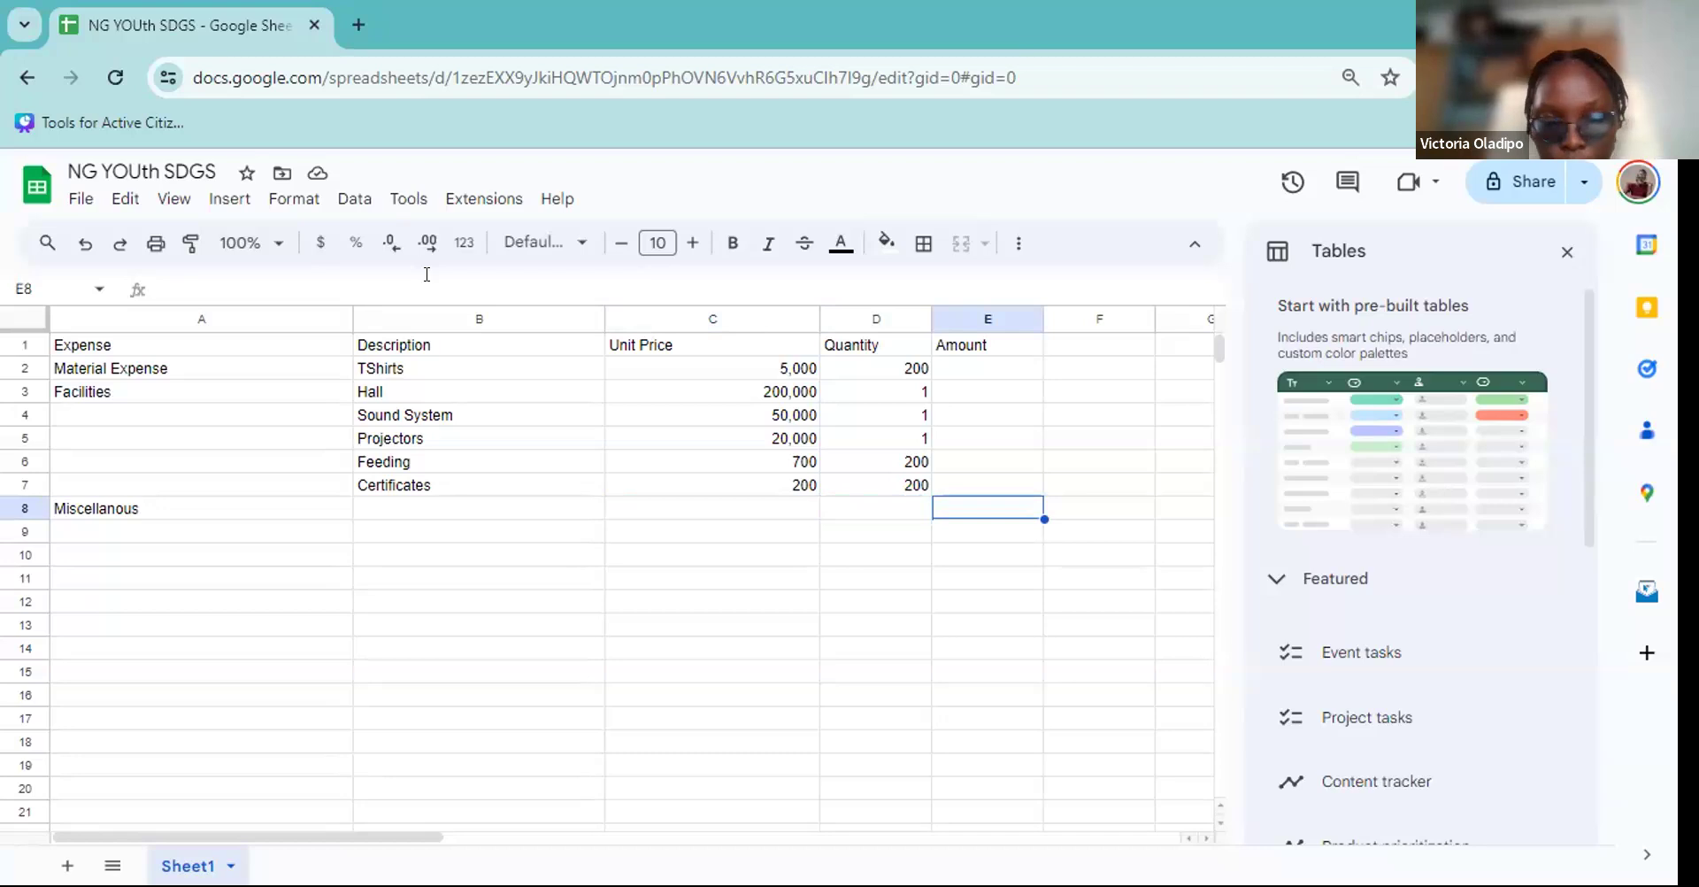
pyautogui.write('1,000,00')
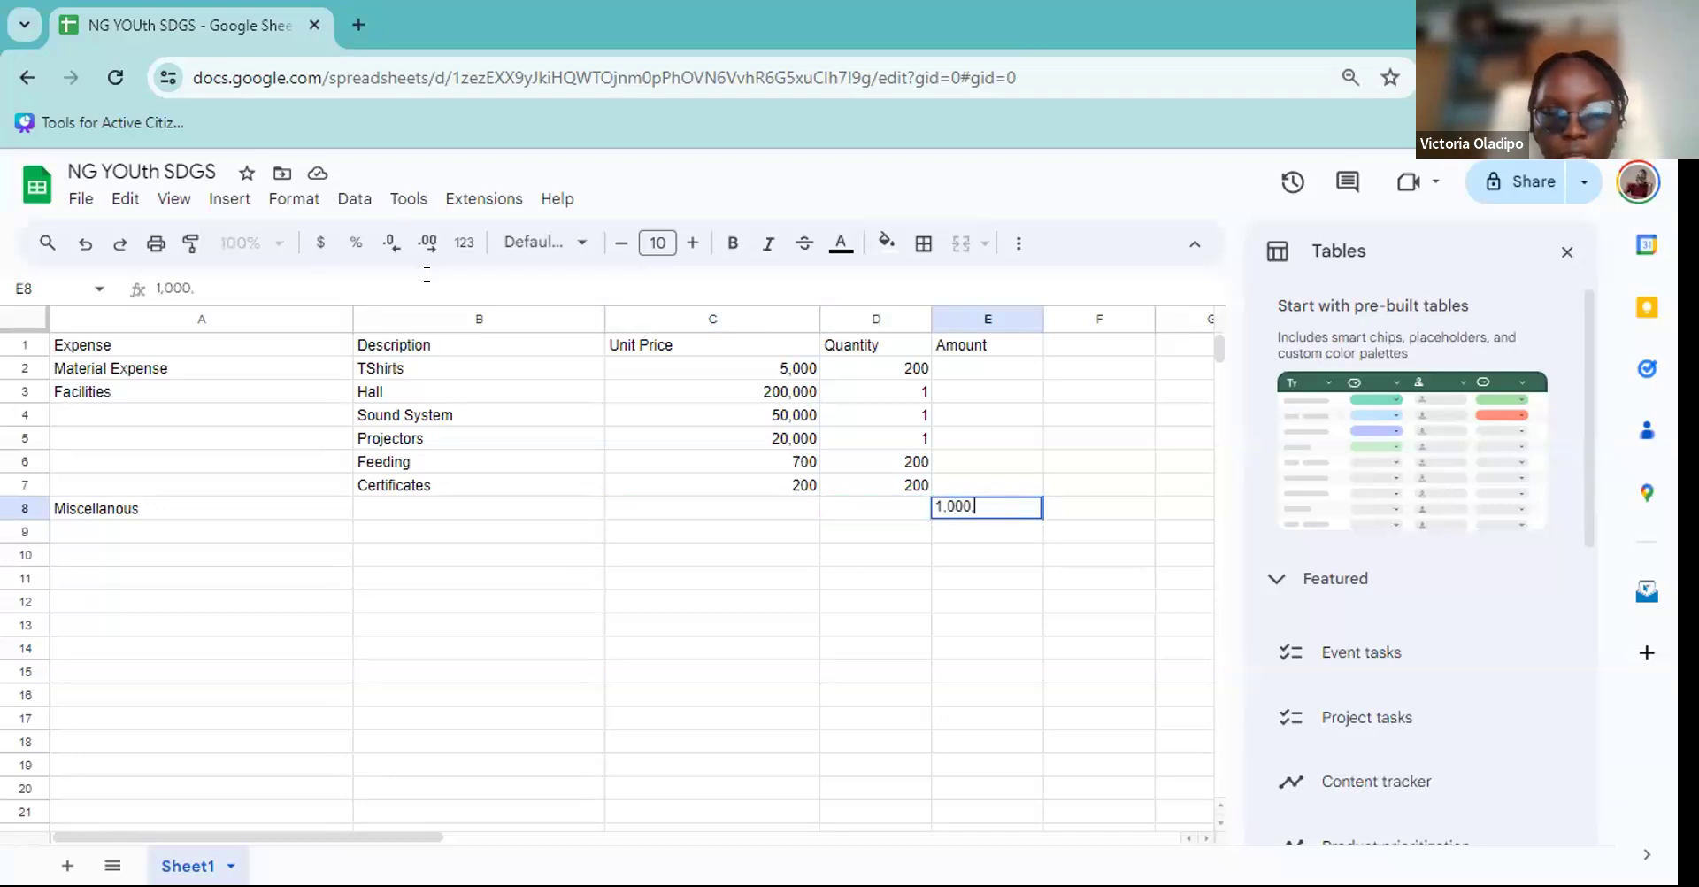
pyautogui.write('0')
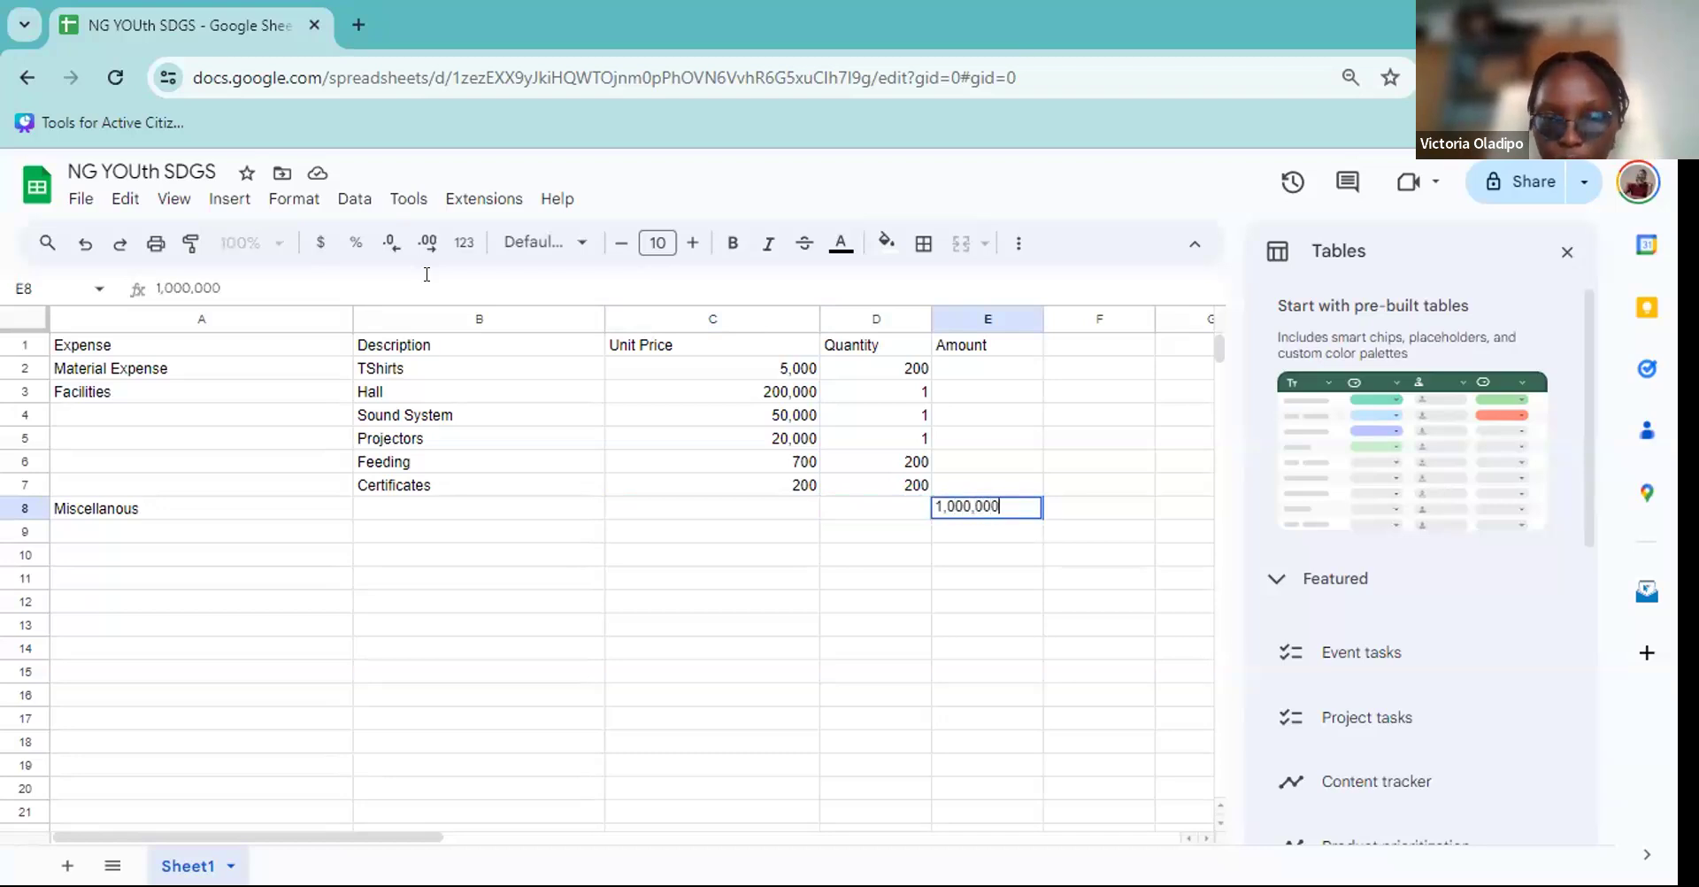
pyautogui.press('Return')
# Apply all borders to the range A1:E11, covering the expense entries and a few empty rows below them.
pyautogui.press('Up')
pyautogui.press('Up')
pyautogui.press('Up')
pyautogui.press('Up')
pyautogui.press('Up')
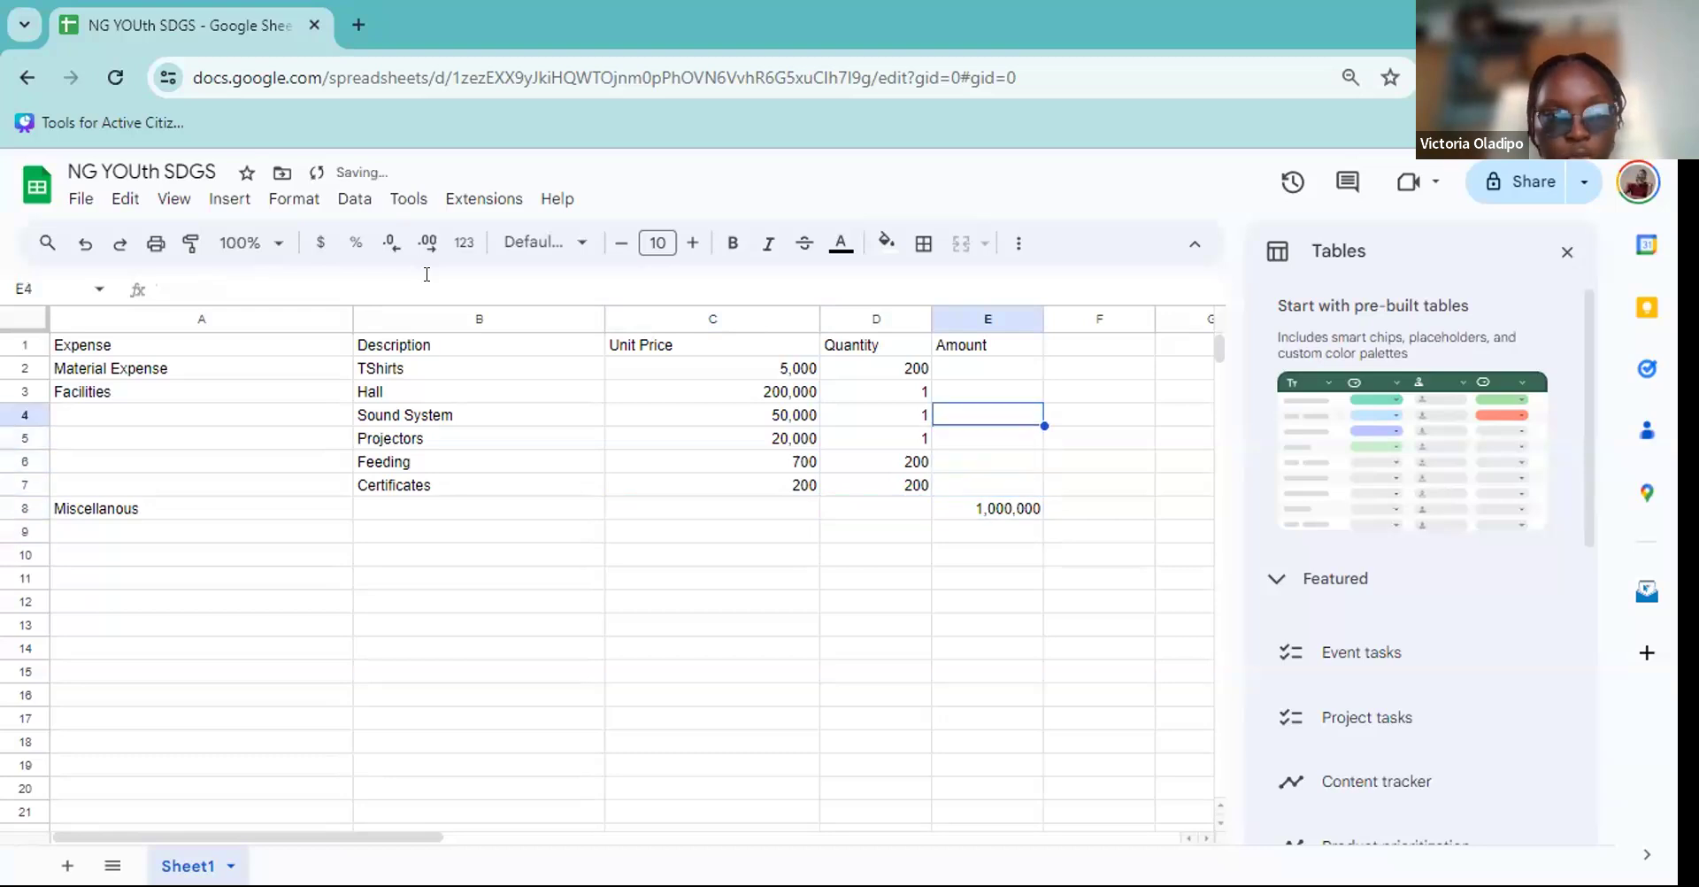
pyautogui.press('Left')
pyautogui.press('Left')
pyautogui.press('Left')
pyautogui.press('Up')
pyautogui.press('Up')
pyautogui.press('Left')
pyautogui.press('Up')
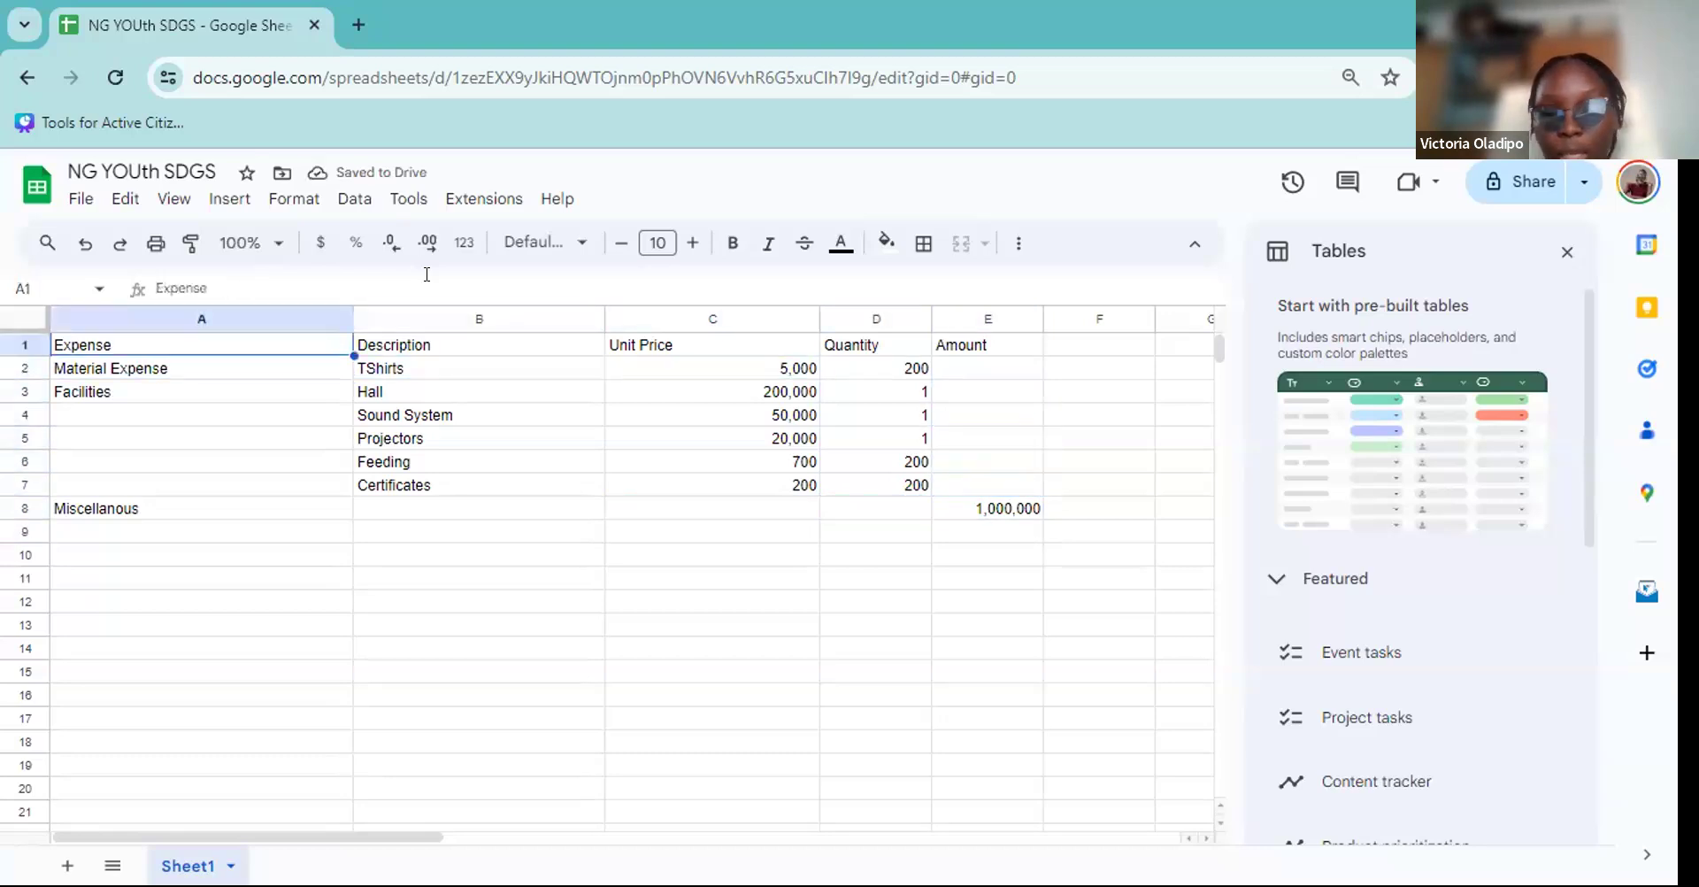
pyautogui.hotkey('shift', 'Right')
pyautogui.hotkey('shift', 'Right')
pyautogui.hotkey('shift', 'Right')
pyautogui.hotkey('shift', 'Right')
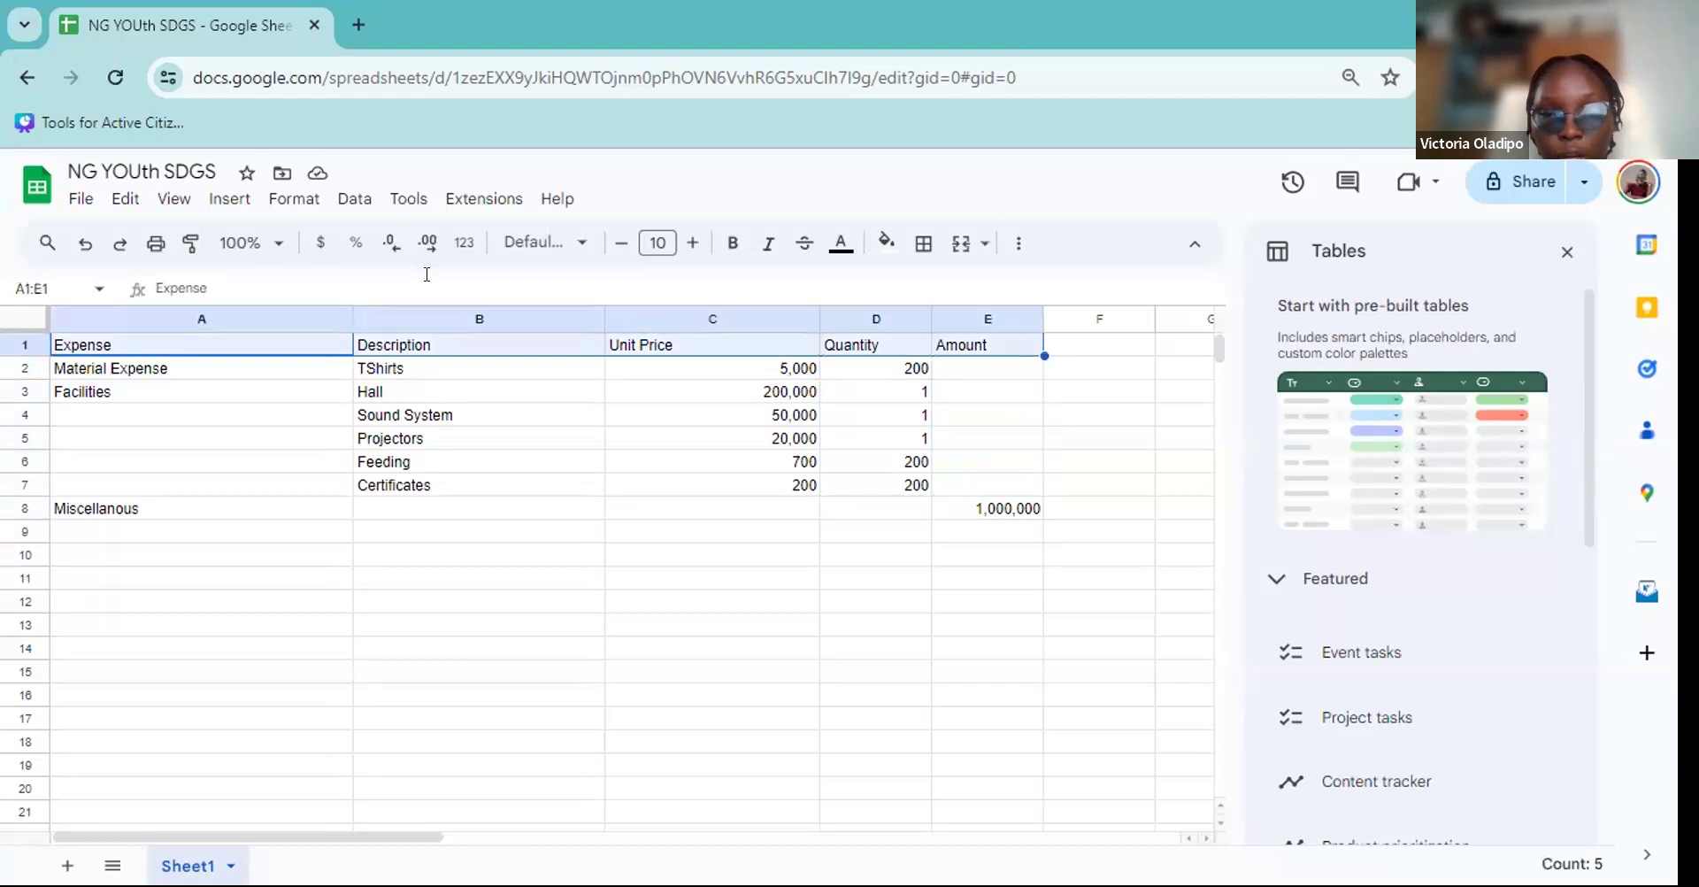
pyautogui.hotkey('shift', 'Down')
pyautogui.hotkey('shift', 'Down')
pyautogui.hotkey('shift', 'Down')
pyautogui.hotkey('shift', 'Down')
pyautogui.hotkey('shift', 'Down')
pyautogui.hotkey('shift', 'Down')
pyautogui.hotkey('shift', 'Down')
pyautogui.hotkey('shift', 'Down')
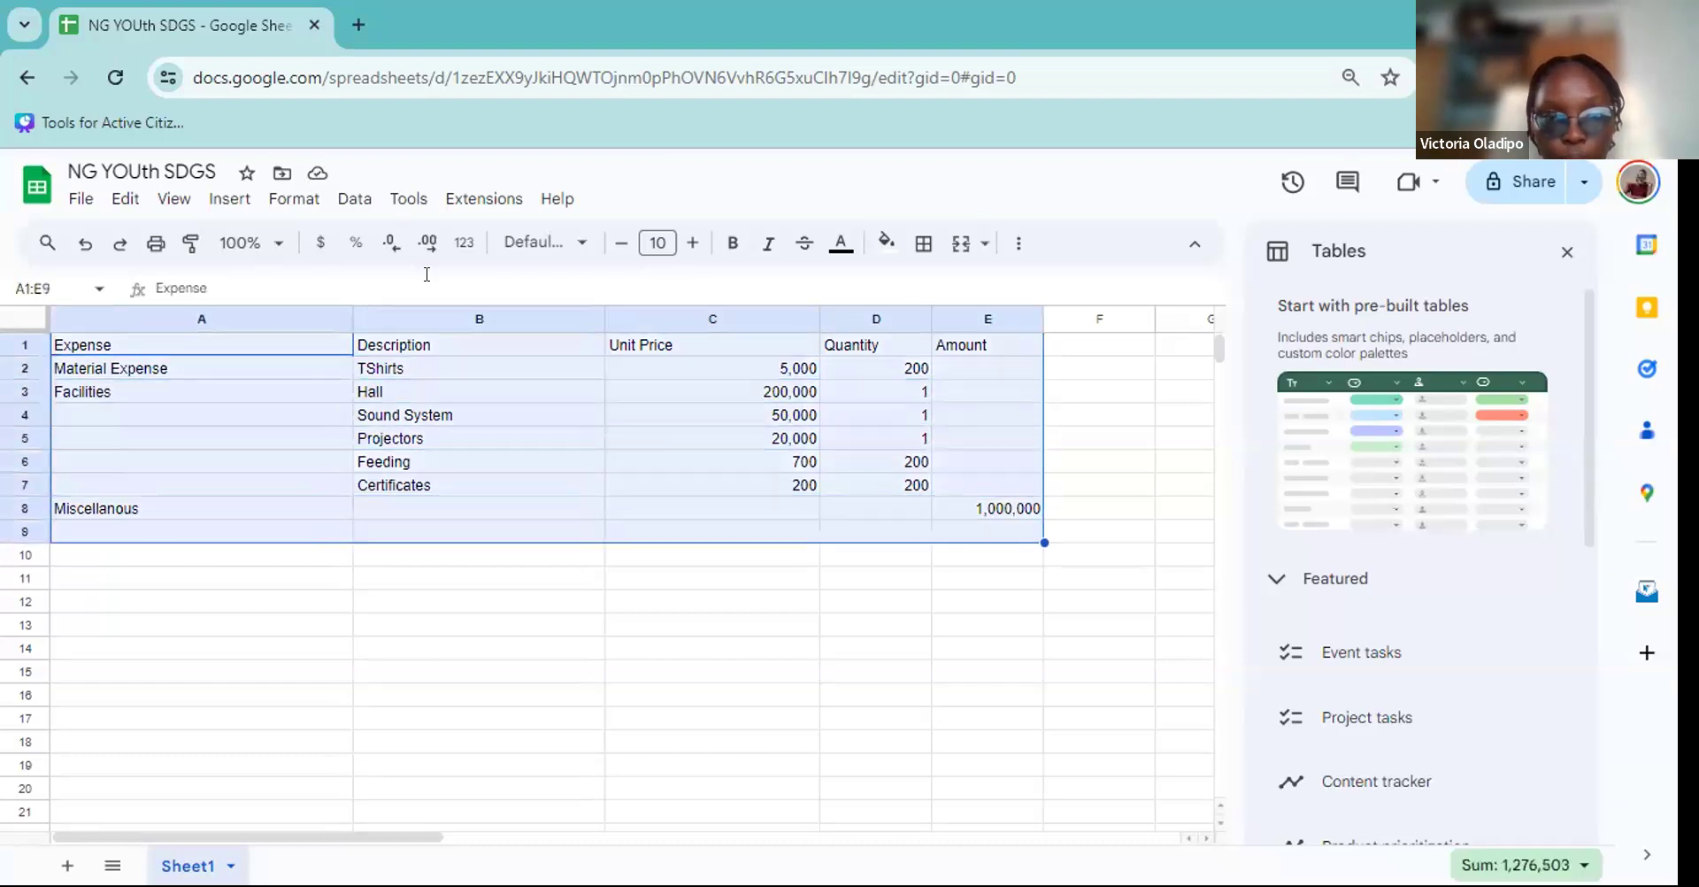
pyautogui.hotkey('shift', 'Down')
pyautogui.hotkey('shift', 'Down')
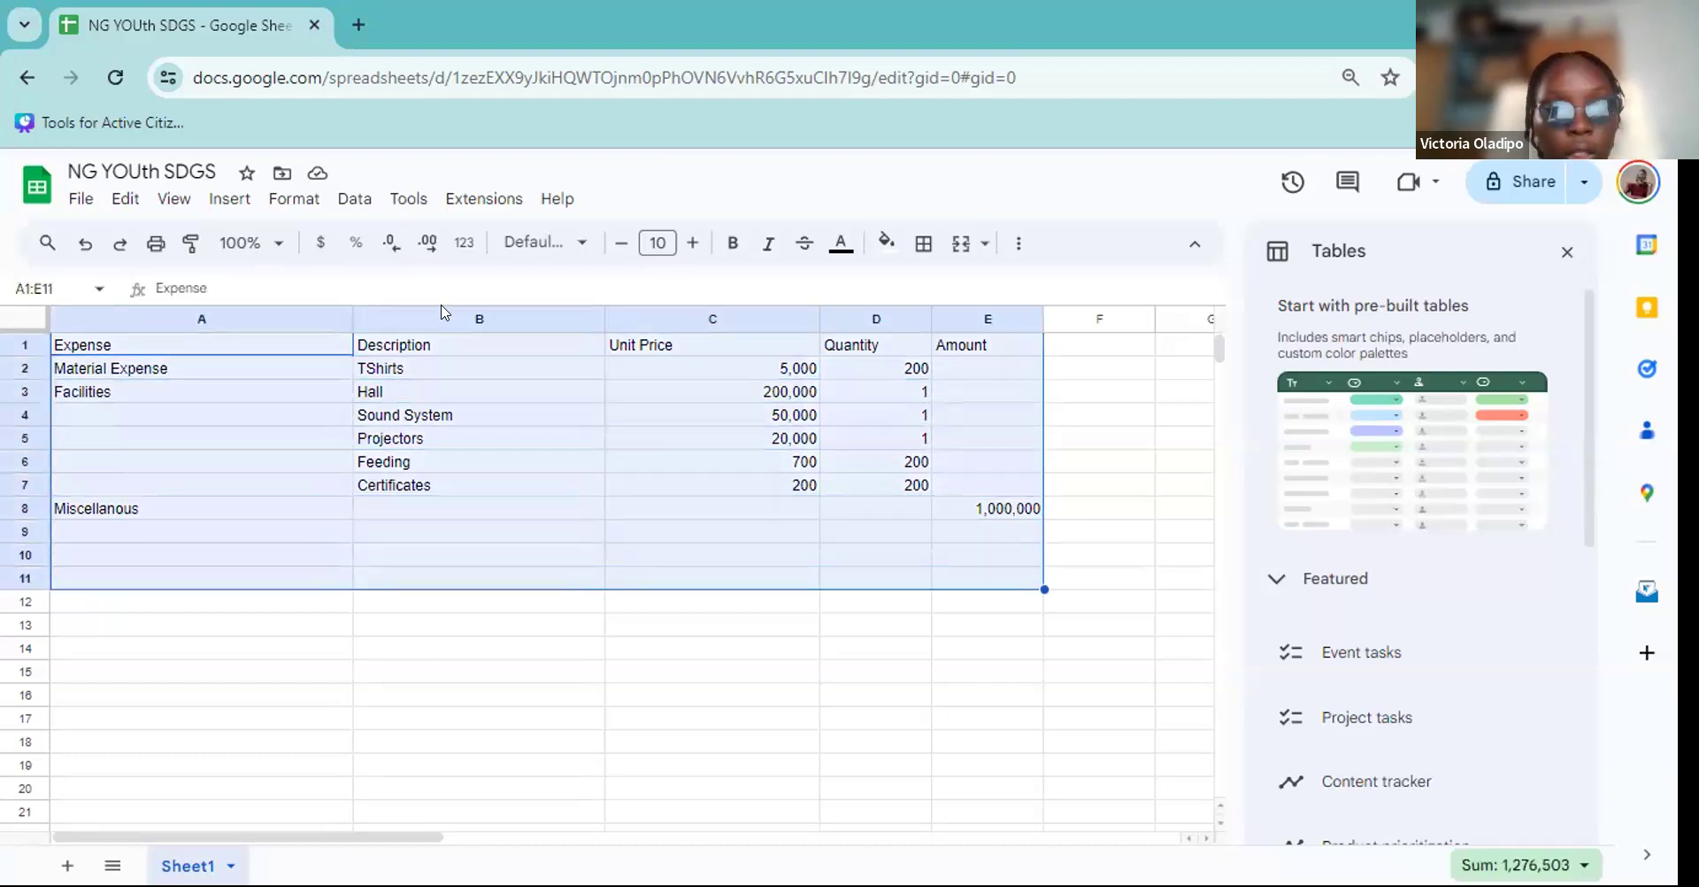
pyautogui.click(921, 239)
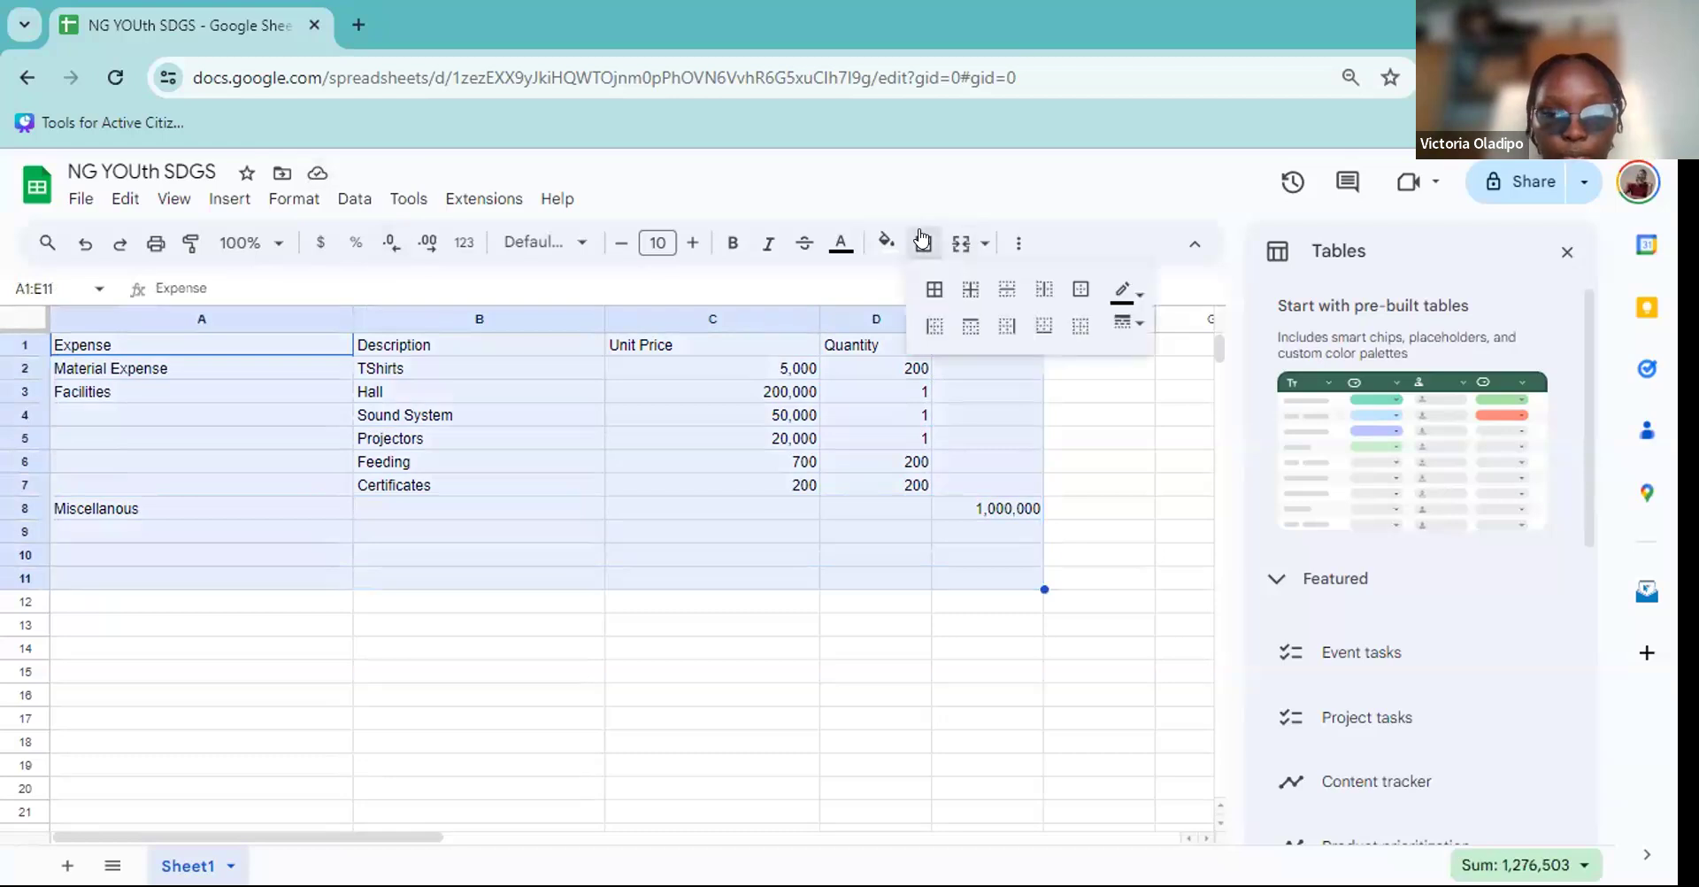
pyautogui.click(933, 289)
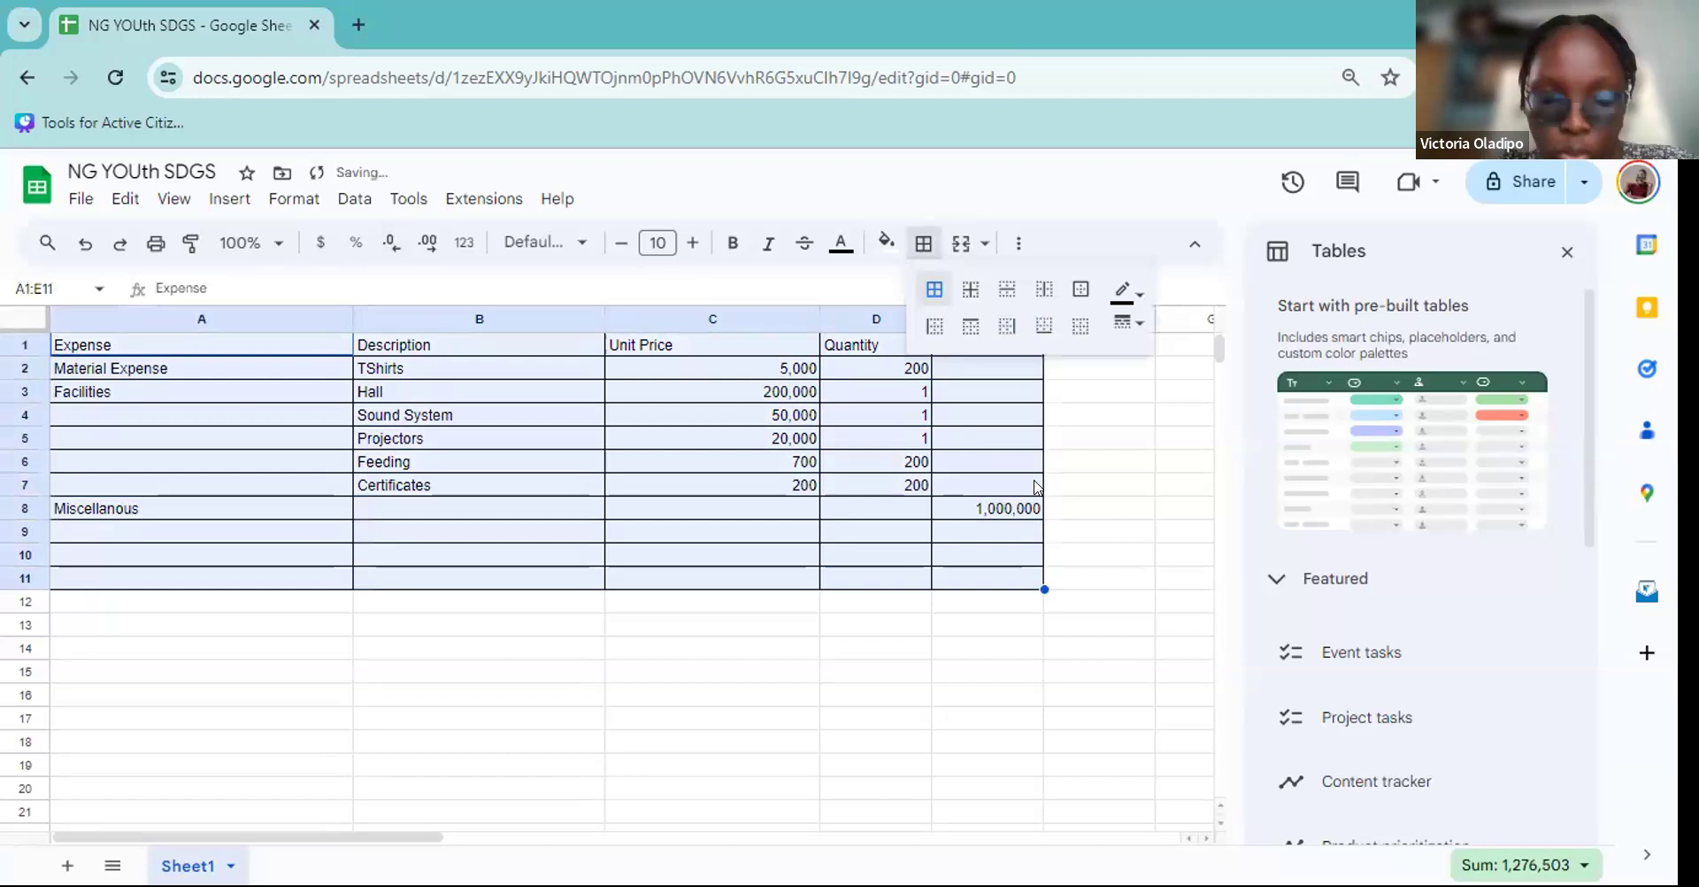
# Restore the browser window to a smaller size, close the pre-built tables sidebar and go to the empty TShirts amount in E2.
pyautogui.doubleClick(416, 10)
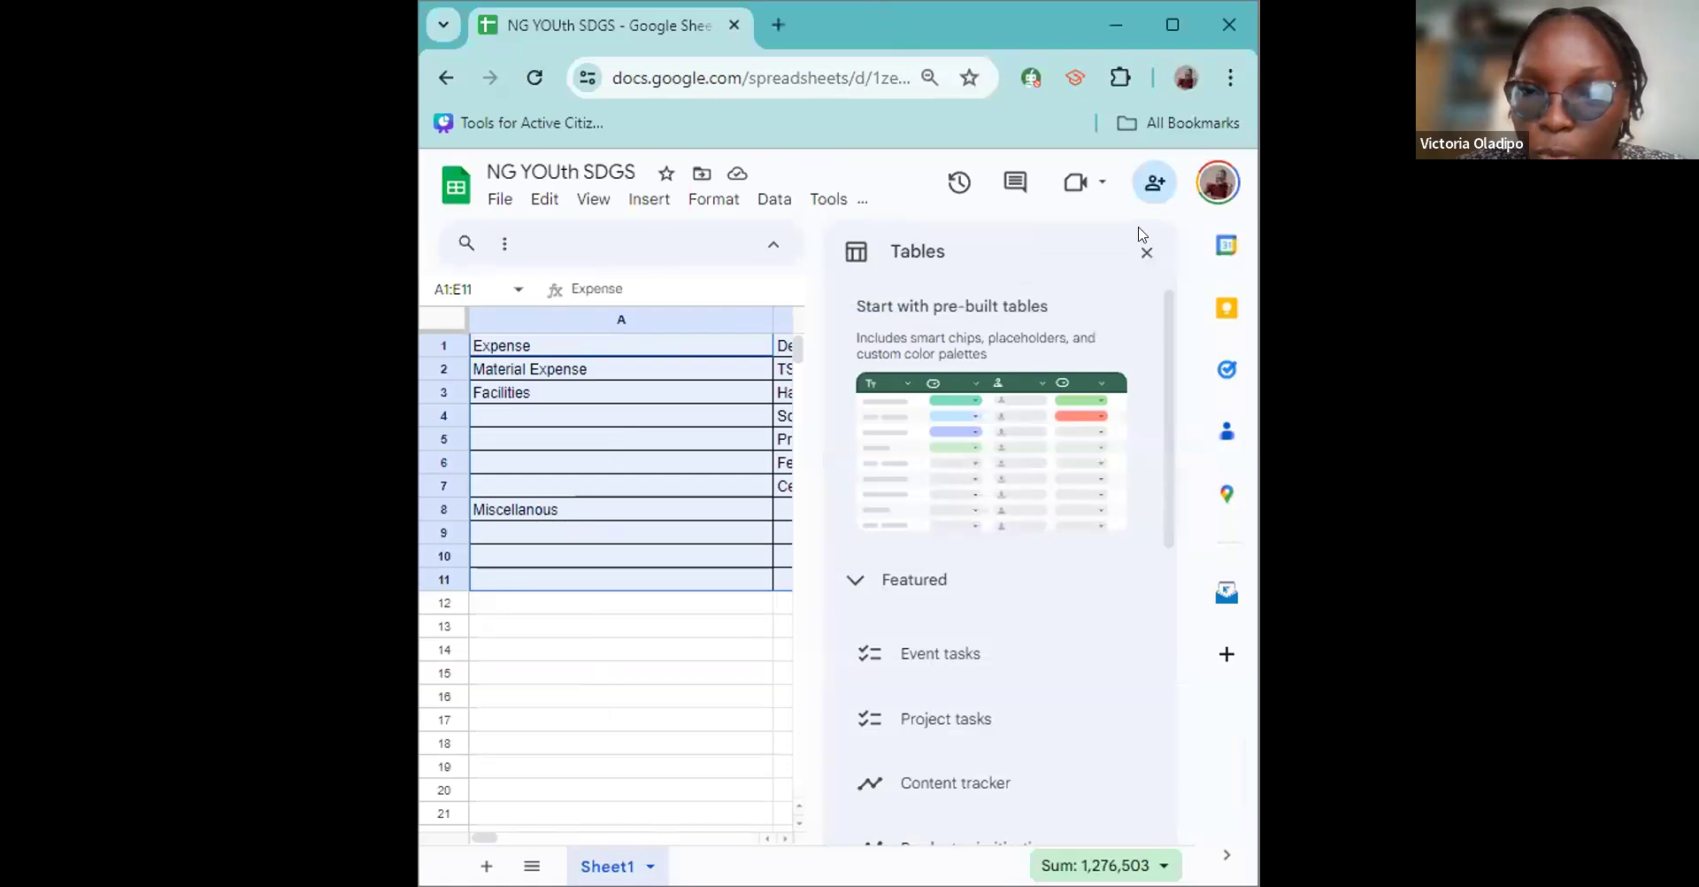
pyautogui.click(1146, 253)
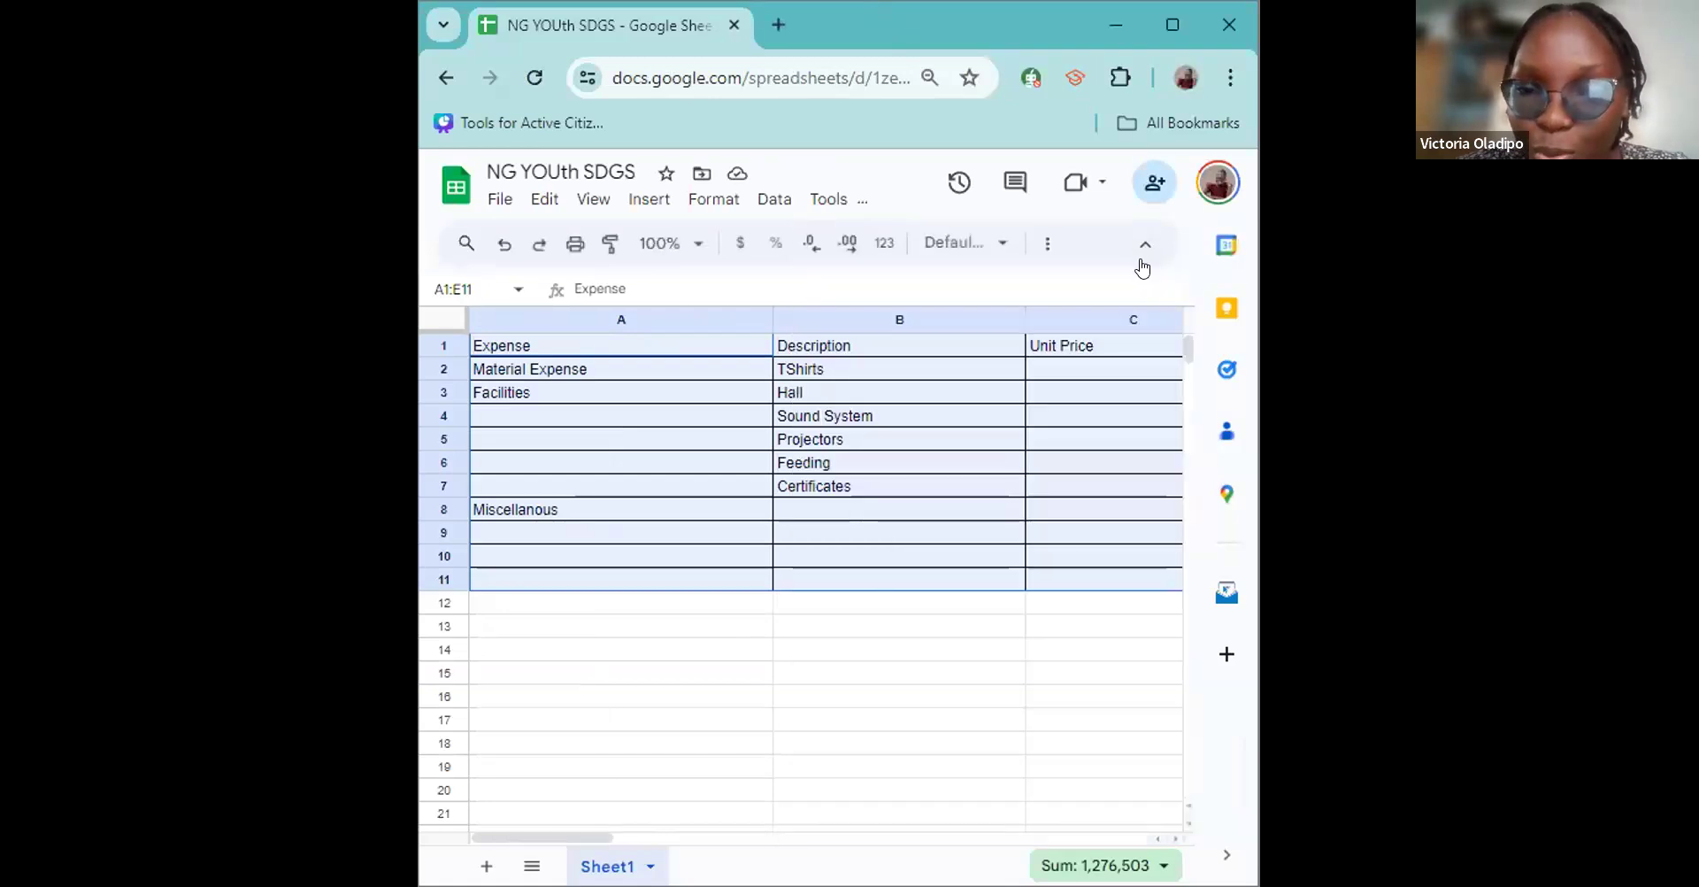
pyautogui.click(836, 464)
pyautogui.press('Right')
pyautogui.press('Right')
pyautogui.press('Right')
pyautogui.press('Right')
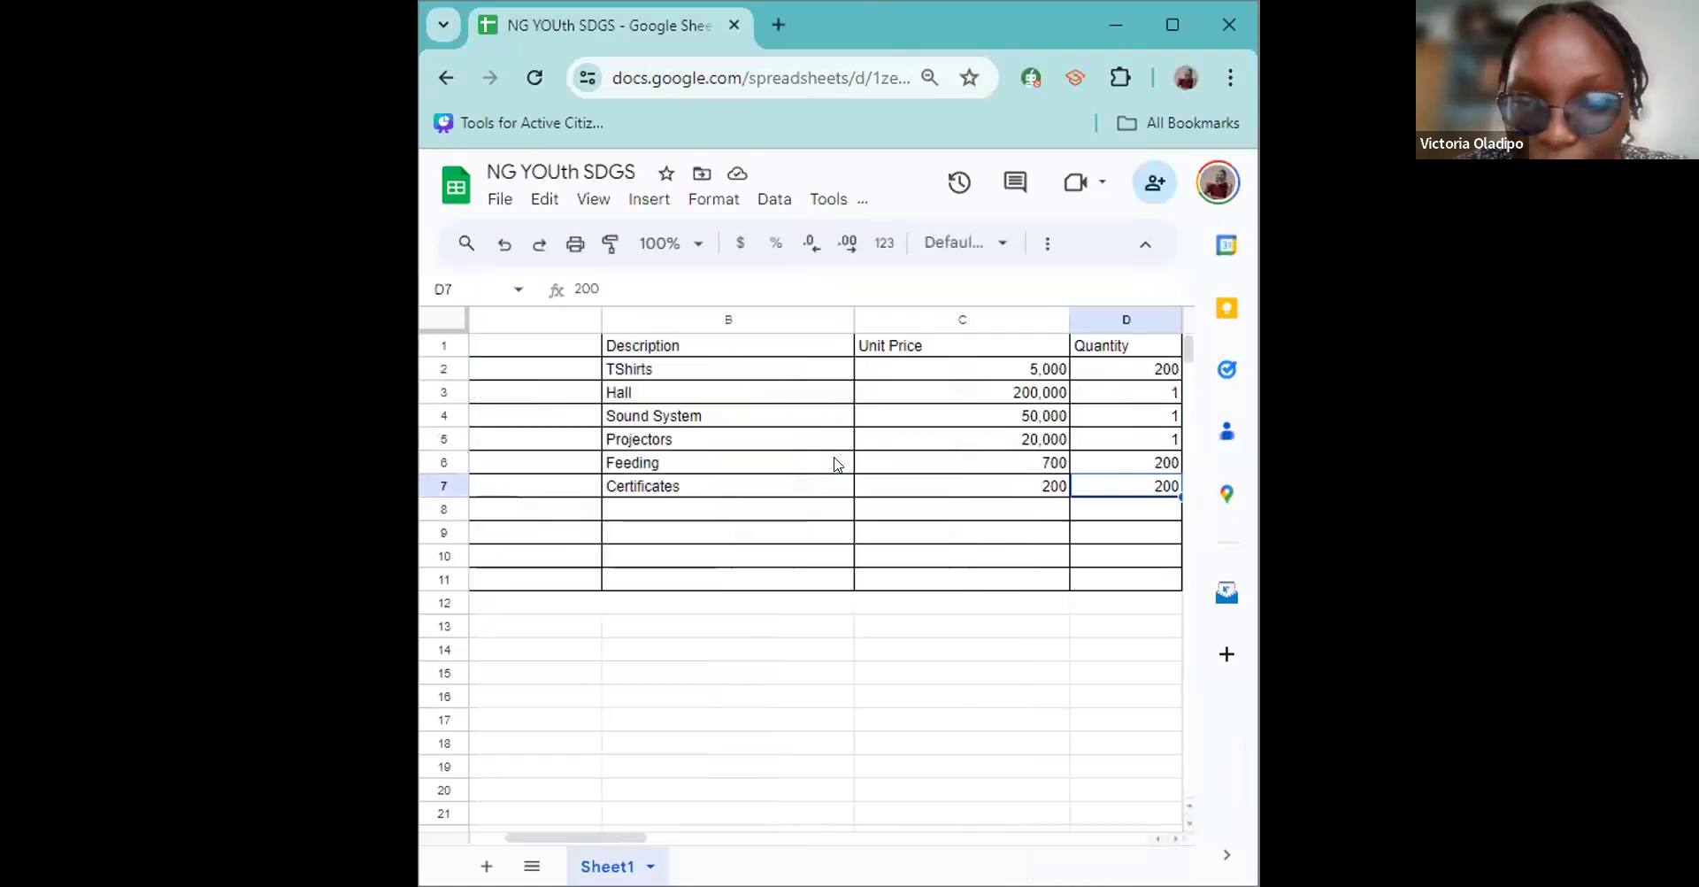
pyautogui.press('Left')
pyautogui.press('Up')
pyautogui.press('Up')
pyautogui.press('Up')
pyautogui.press('Up')
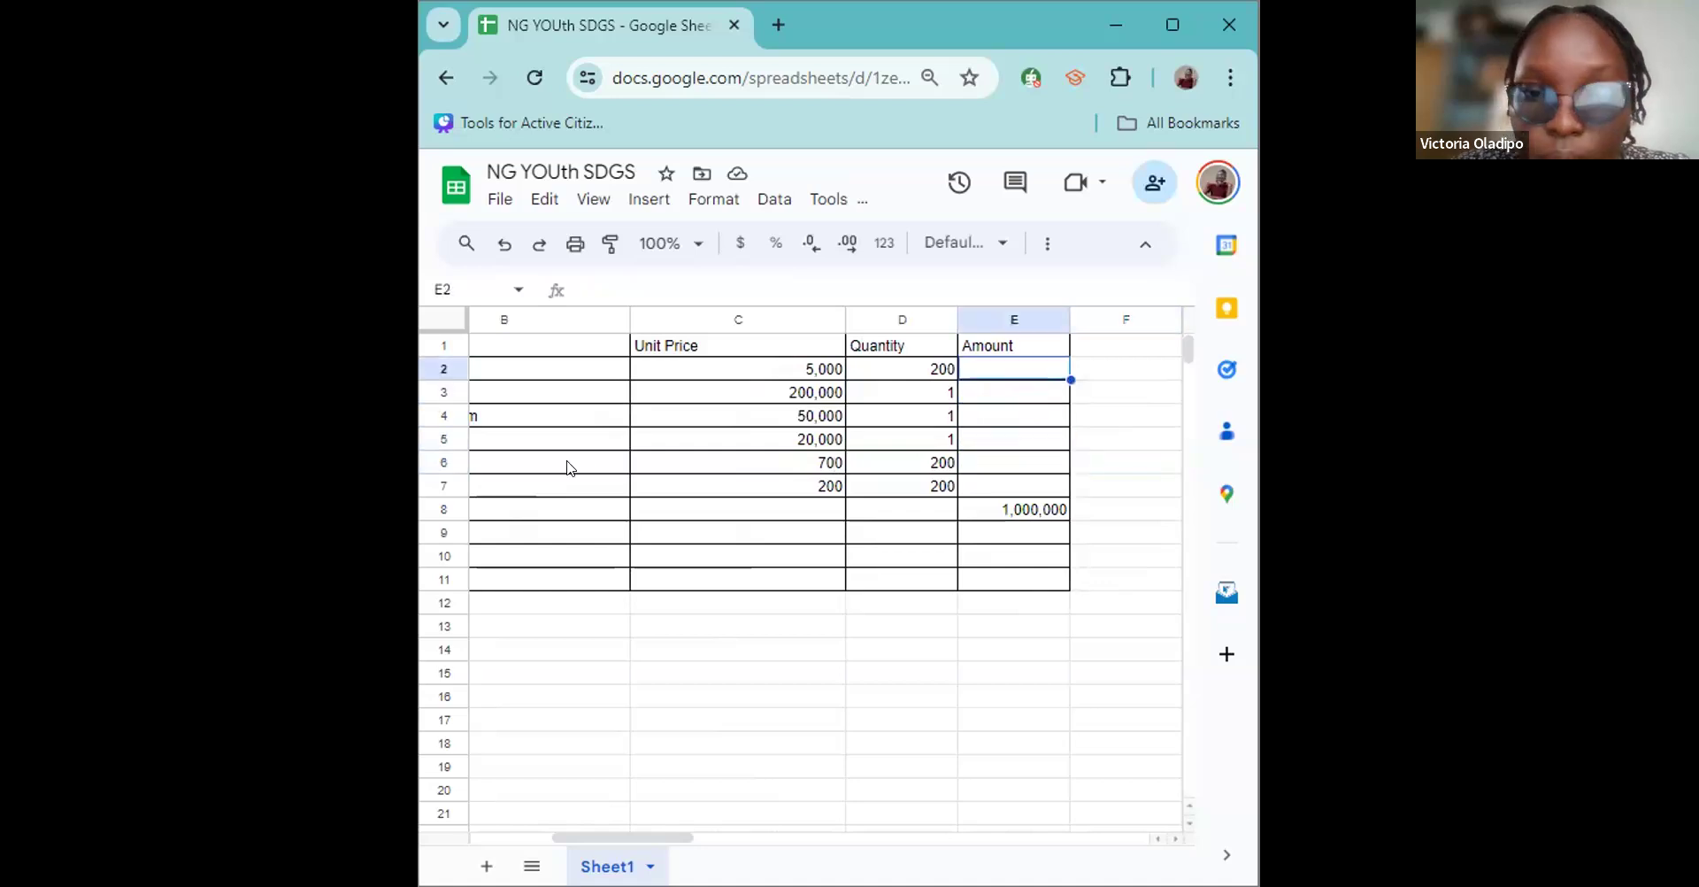
# Examine the unit price and quantity cells in the TShirts and Hall rows to work out how the amount is calculated.
pyautogui.click(688, 370)
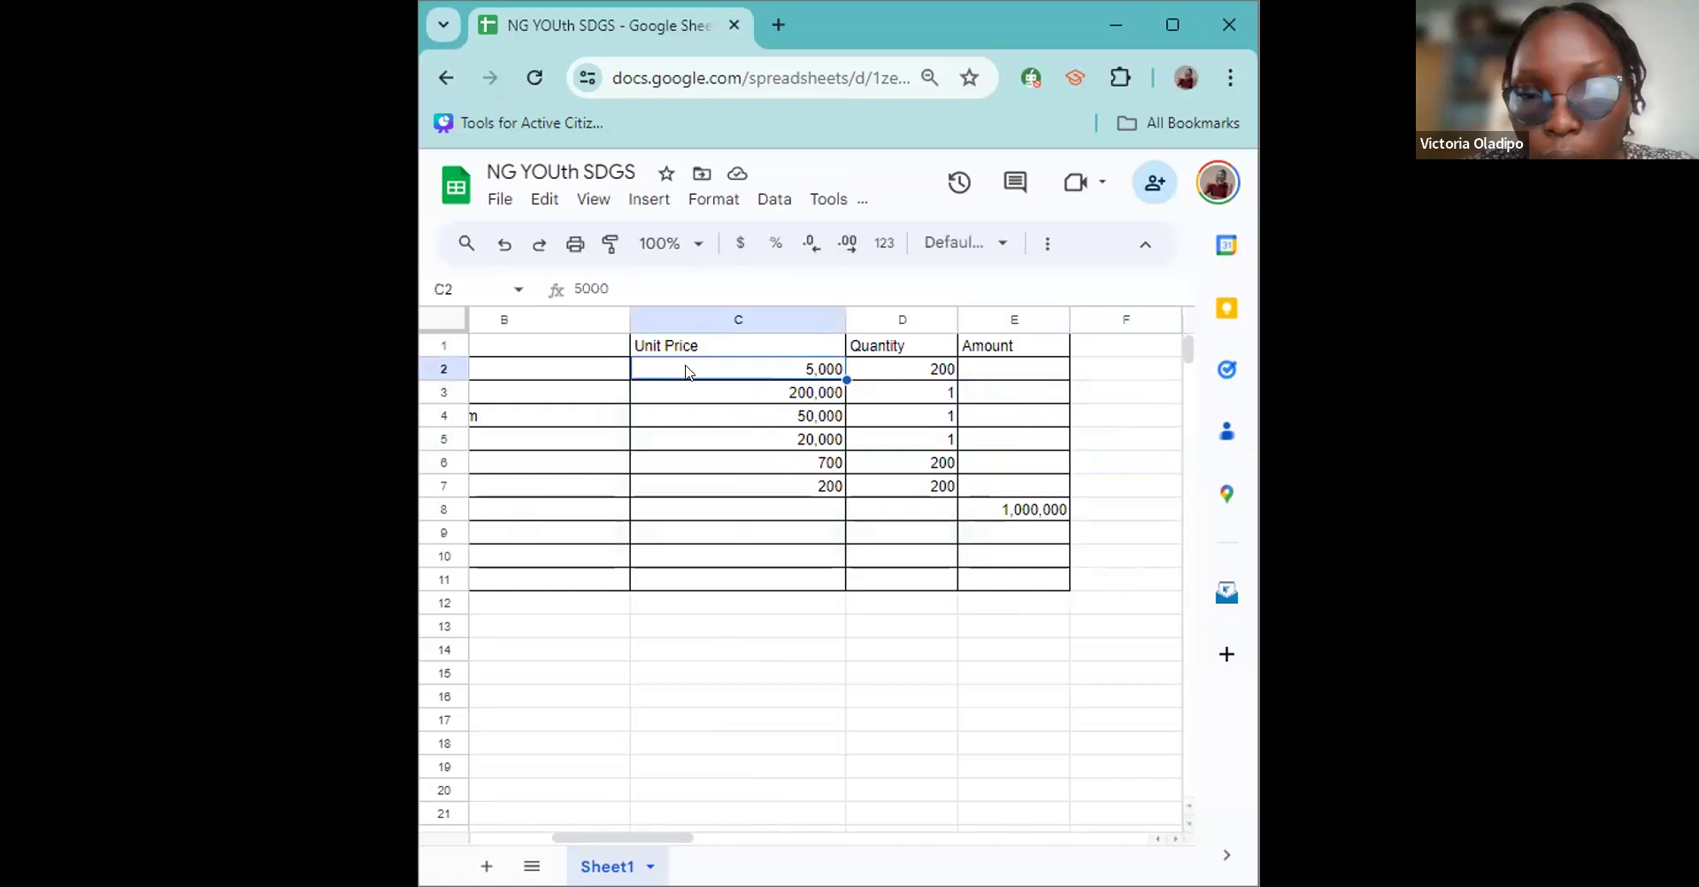
pyautogui.hotkey('shift', 'Right')
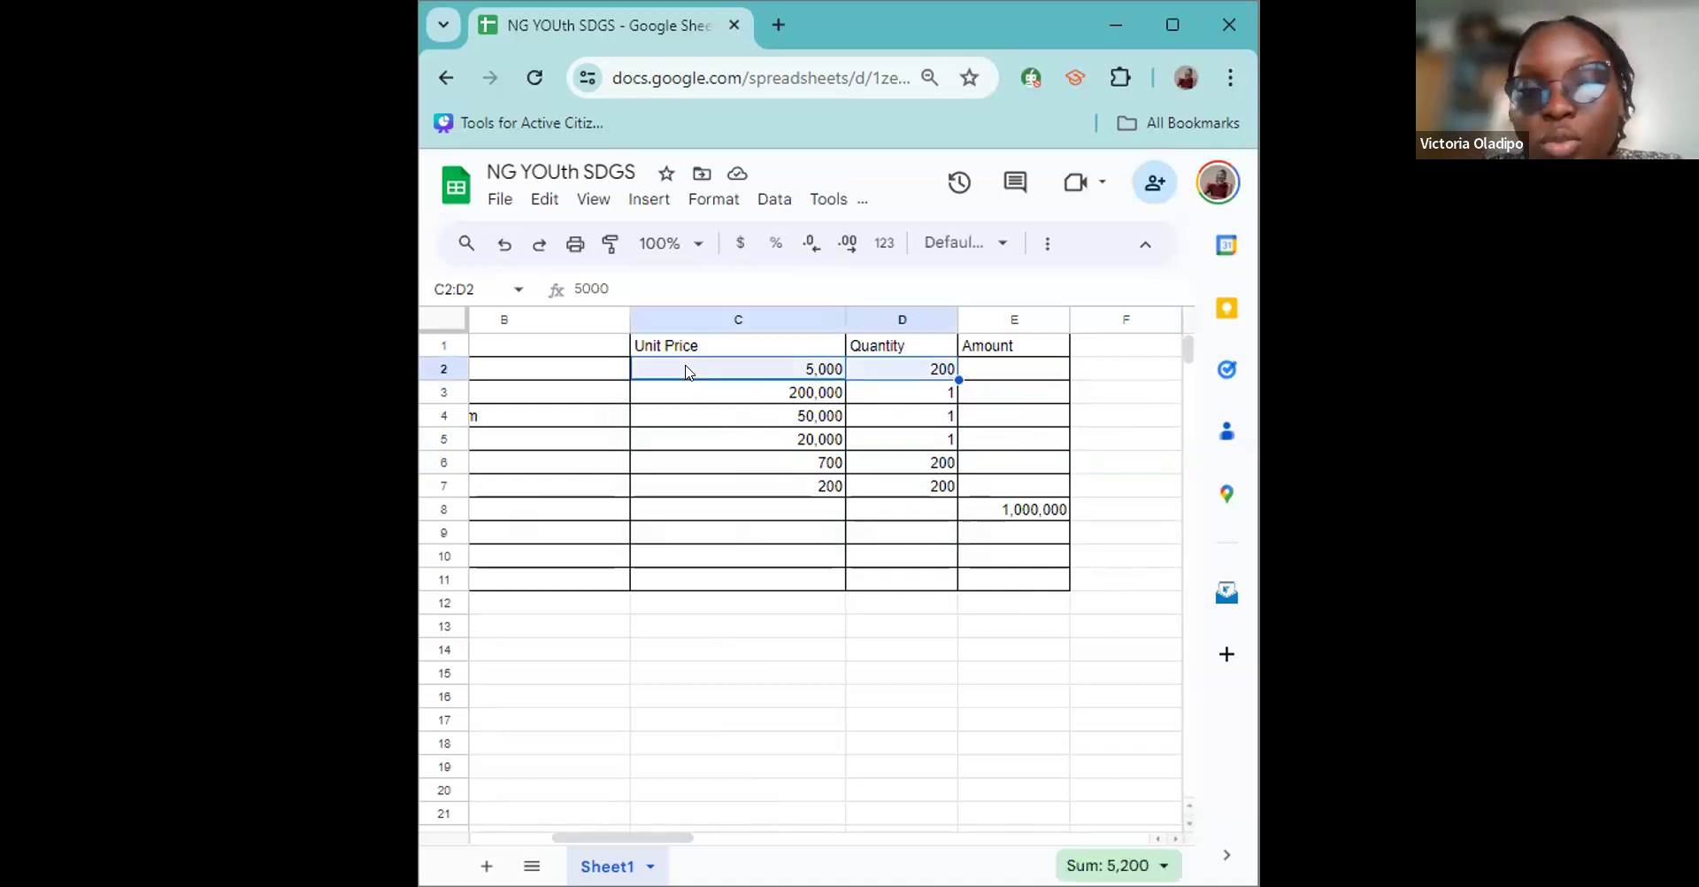
pyautogui.click(976, 373)
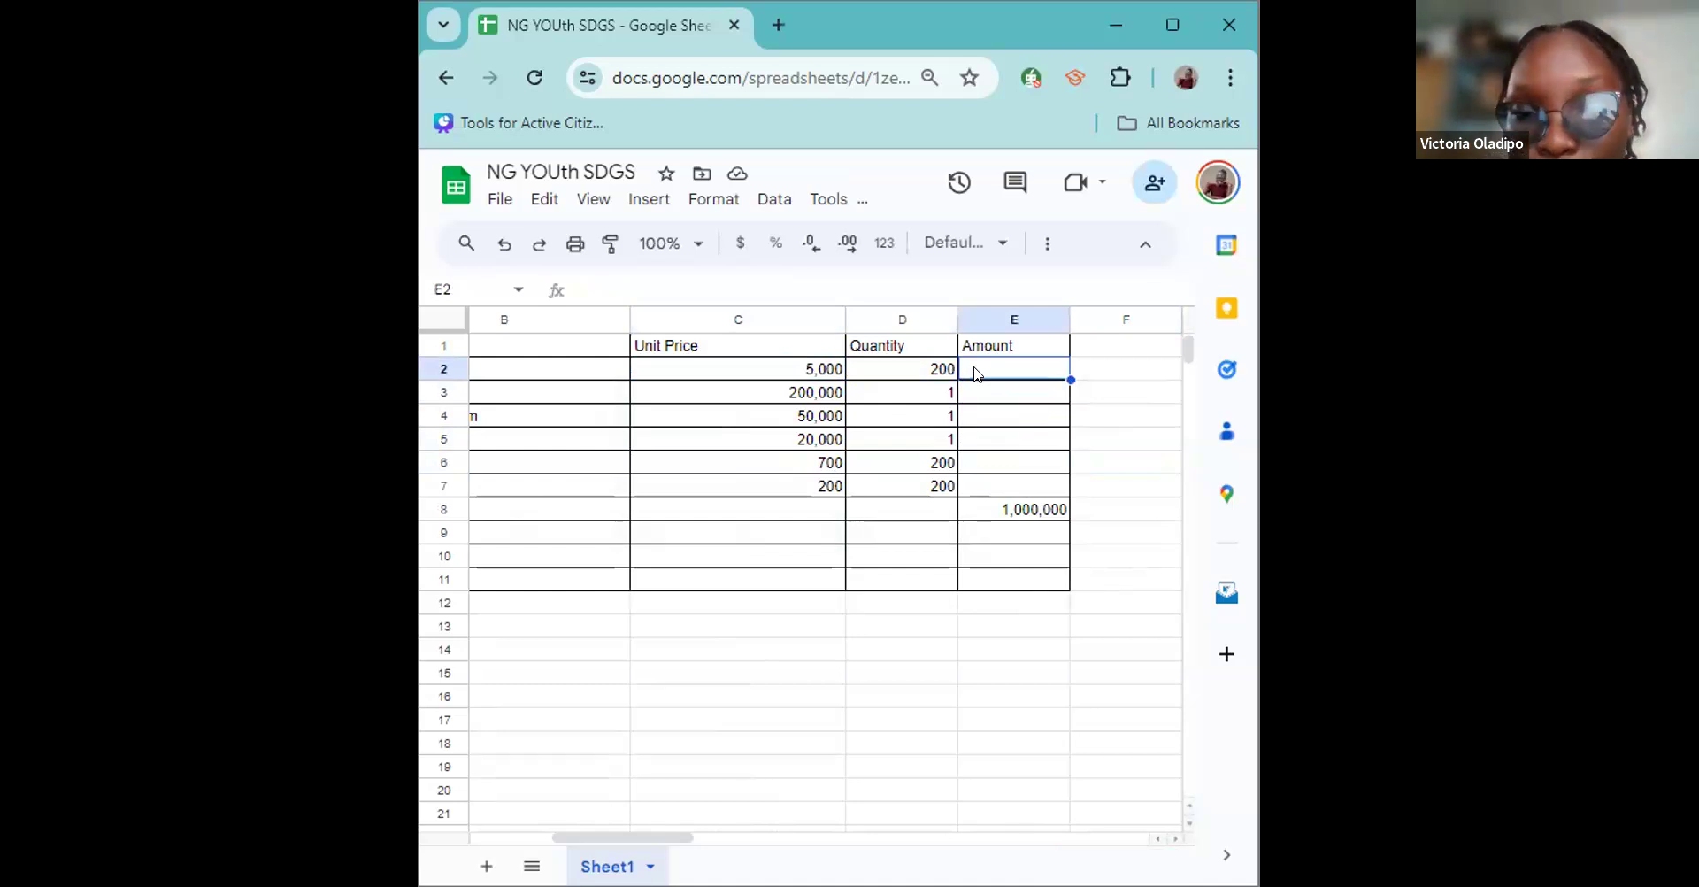
pyautogui.press('Left')
pyautogui.press('Left')
pyautogui.press('Left')
pyautogui.press('Left')
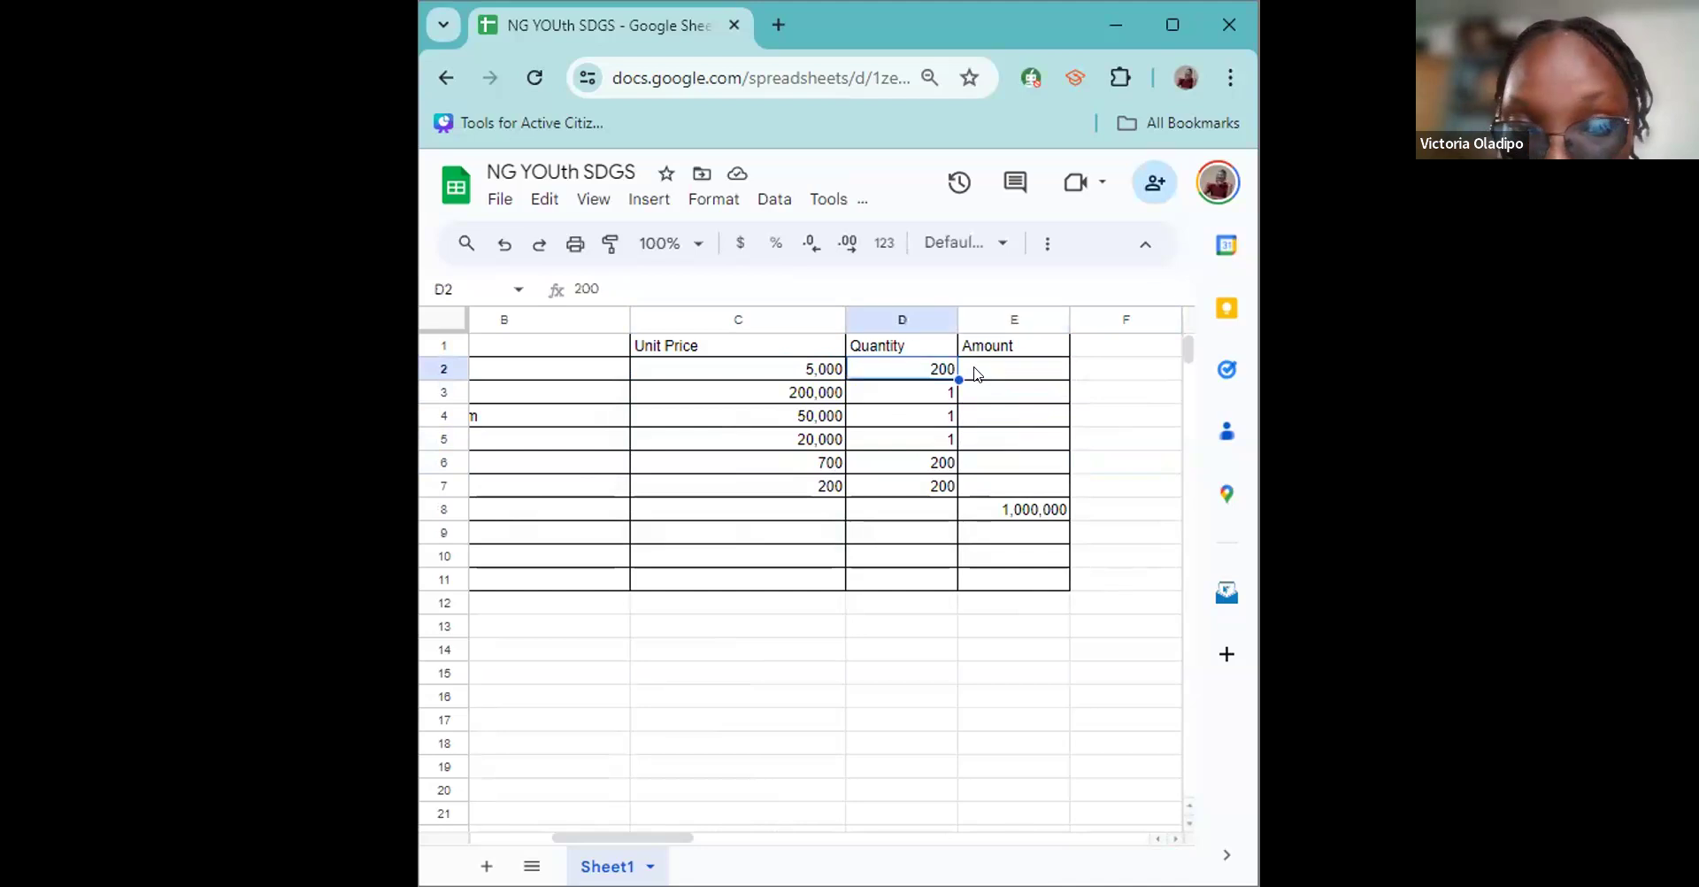
pyautogui.press('Right')
pyautogui.press('Right')
pyautogui.press('Right')
pyautogui.press('Right')
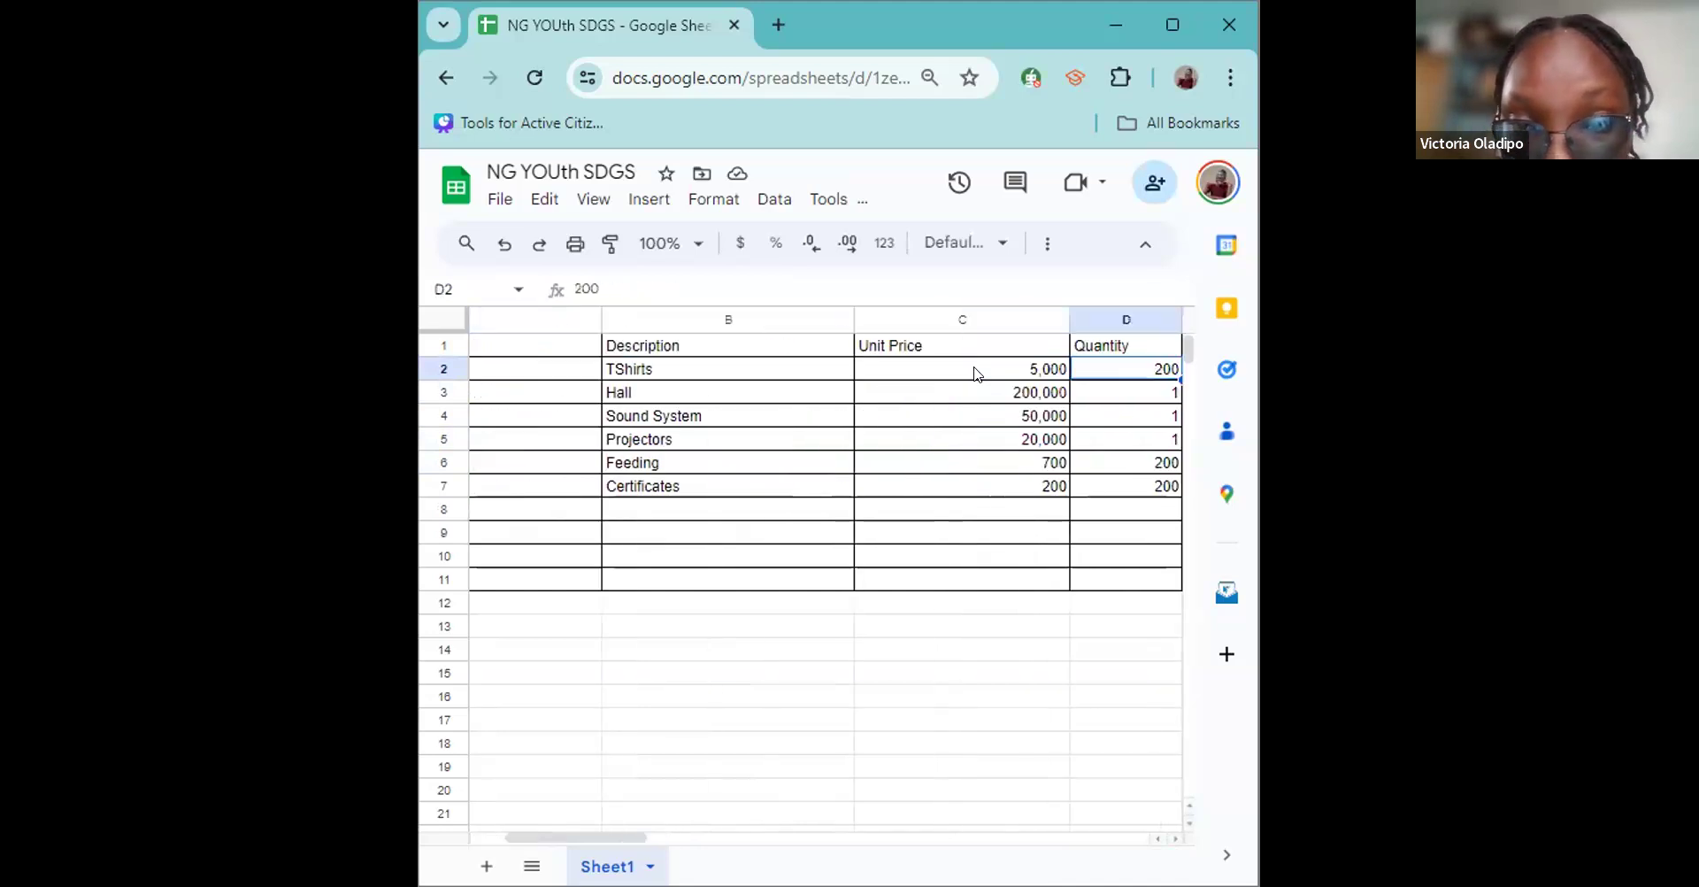
pyautogui.press('Left')
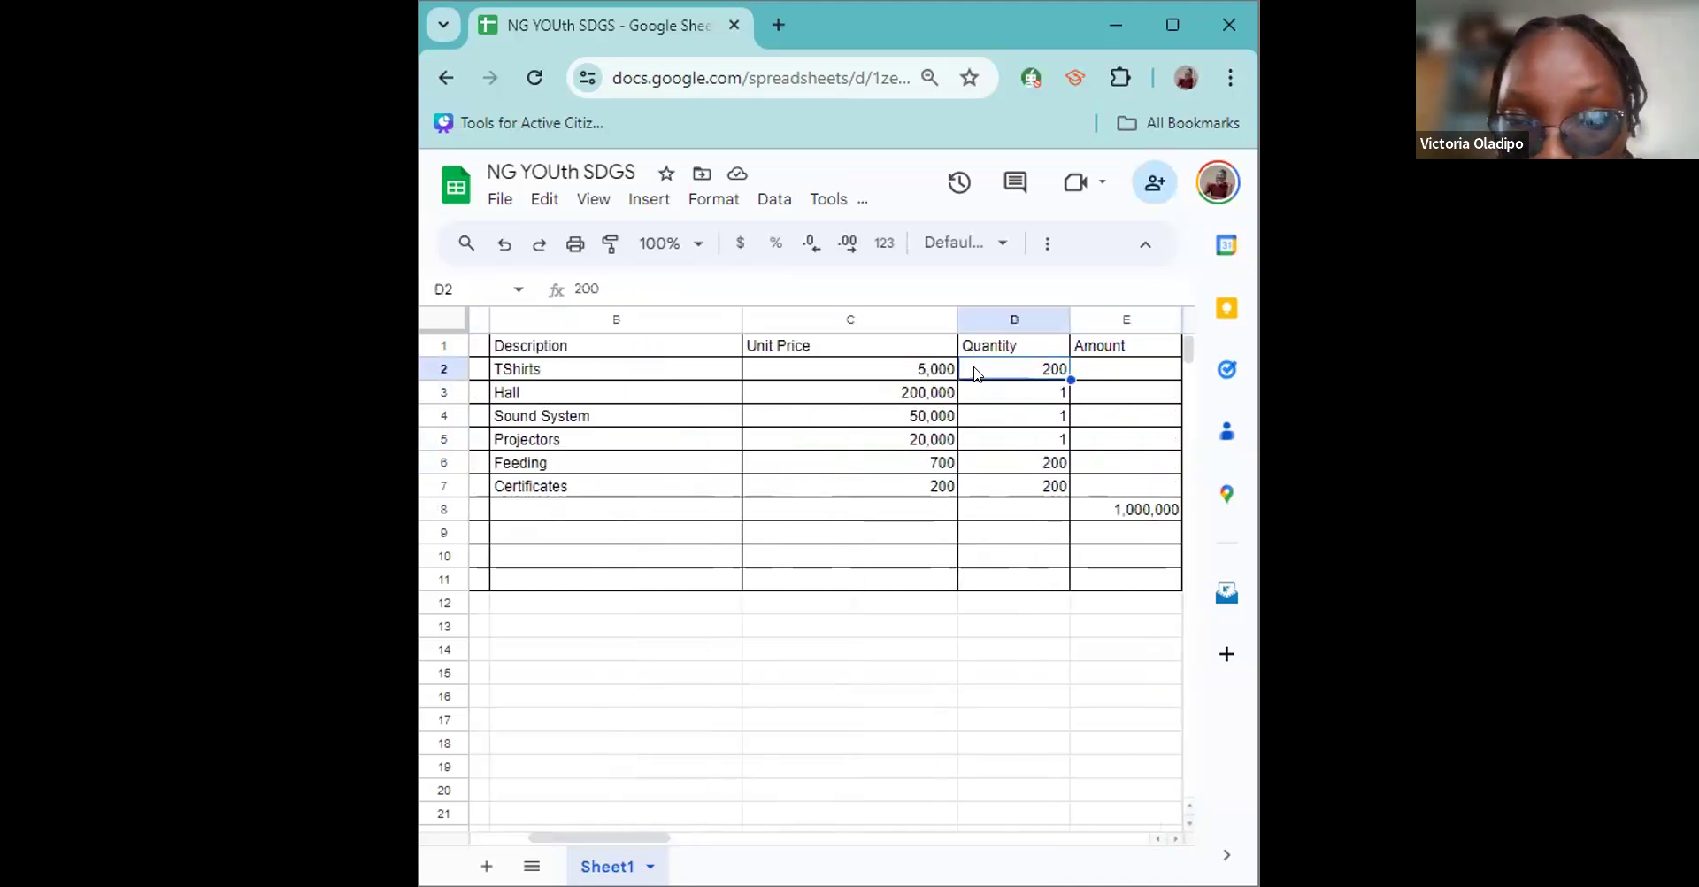
pyautogui.press('Left')
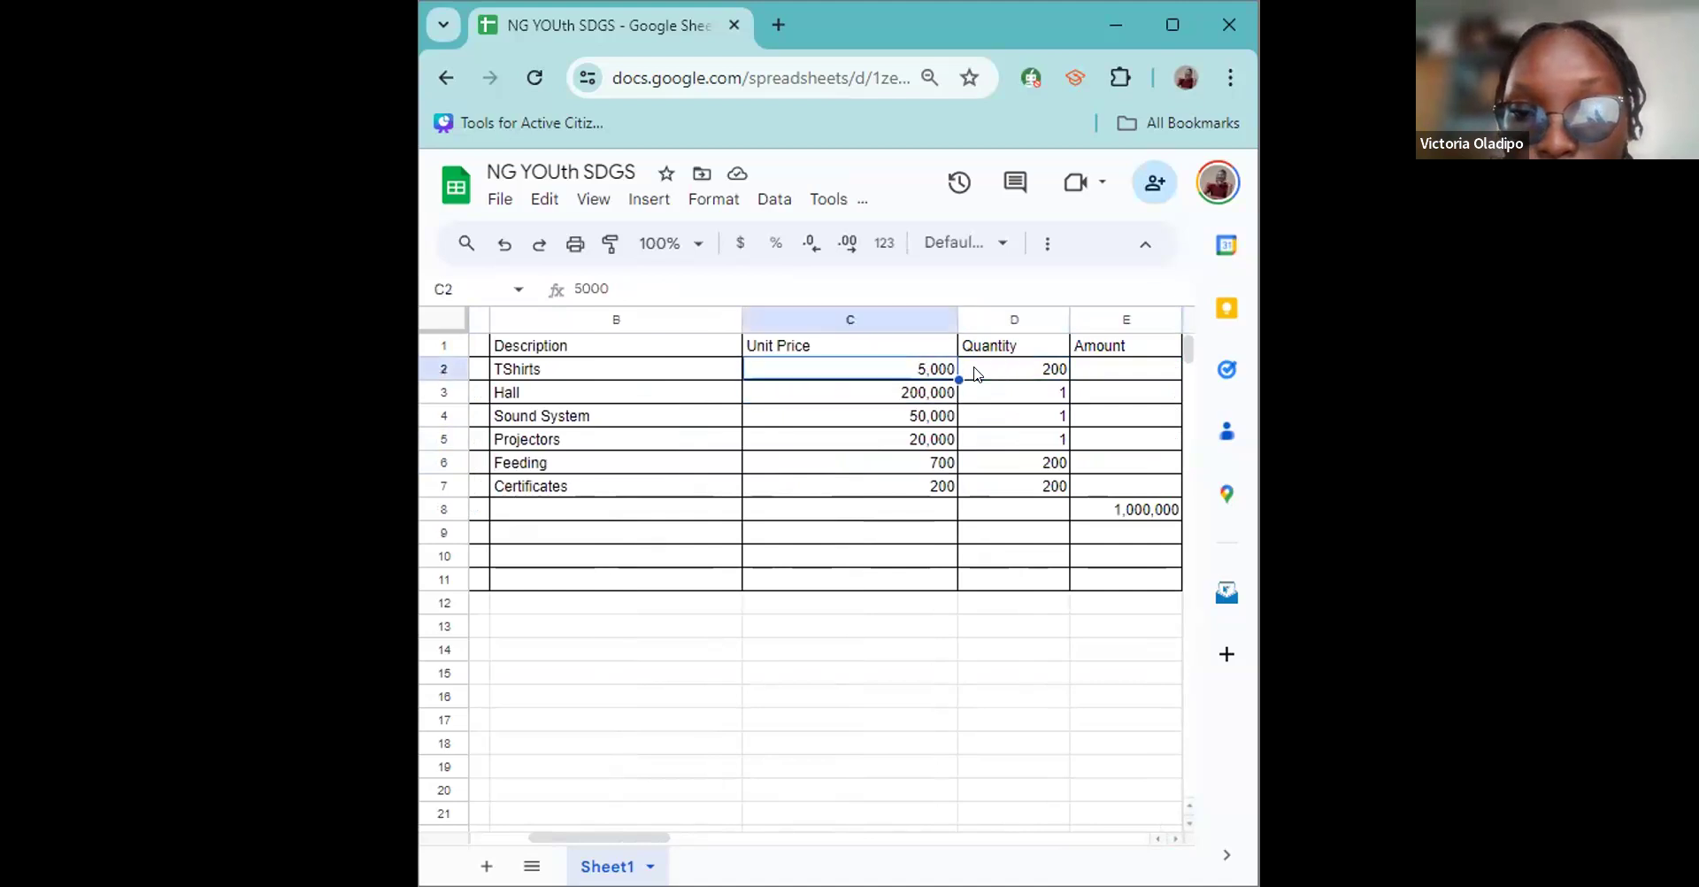
pyautogui.press('Right')
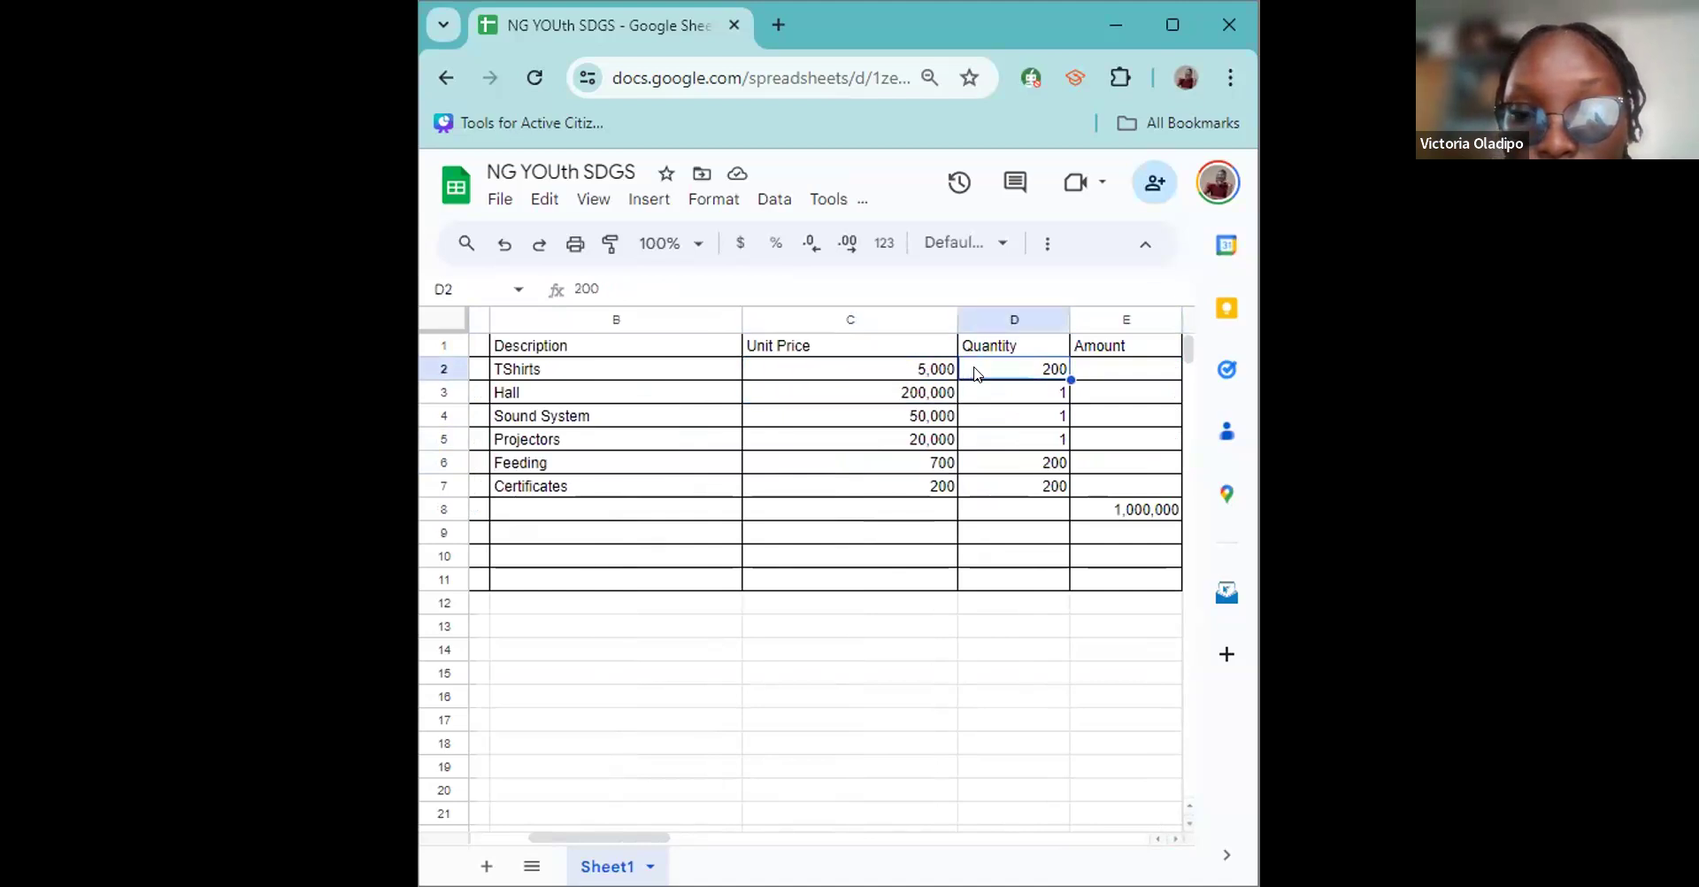
pyautogui.press('Left')
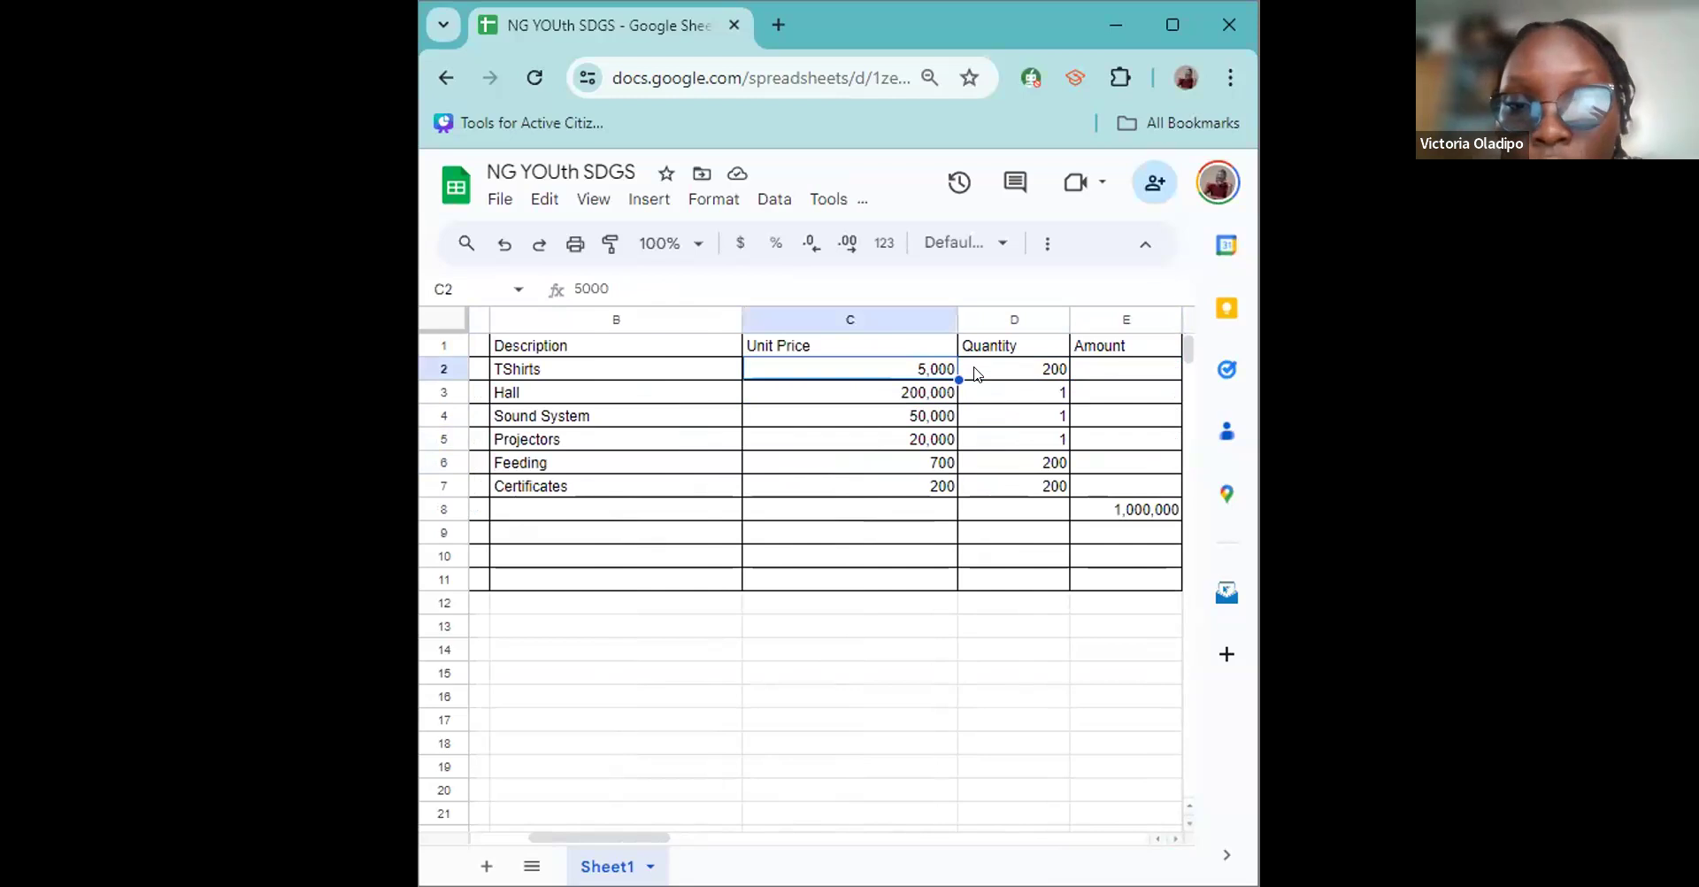
pyautogui.press('Down')
pyautogui.press('Right')
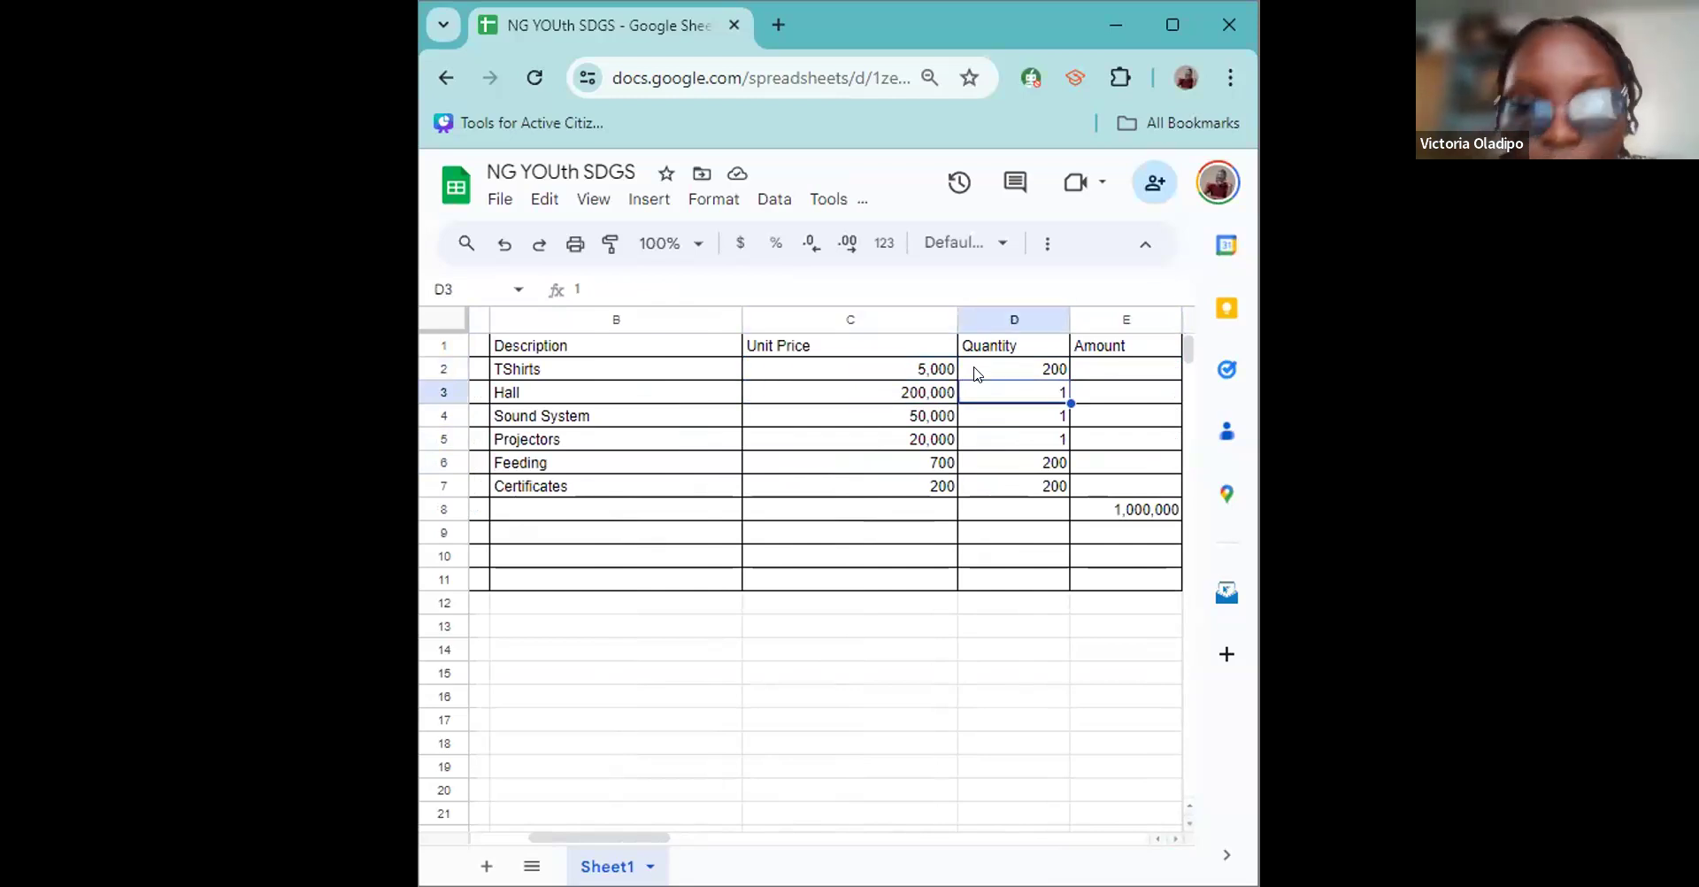
pyautogui.press('Down')
pyautogui.press('Left')
pyautogui.press('Up')
# Enter (=C2:D2) in E2 as the amount for the TShirts row.
pyautogui.press('Right')
pyautogui.press('Right')
pyautogui.press('Up')
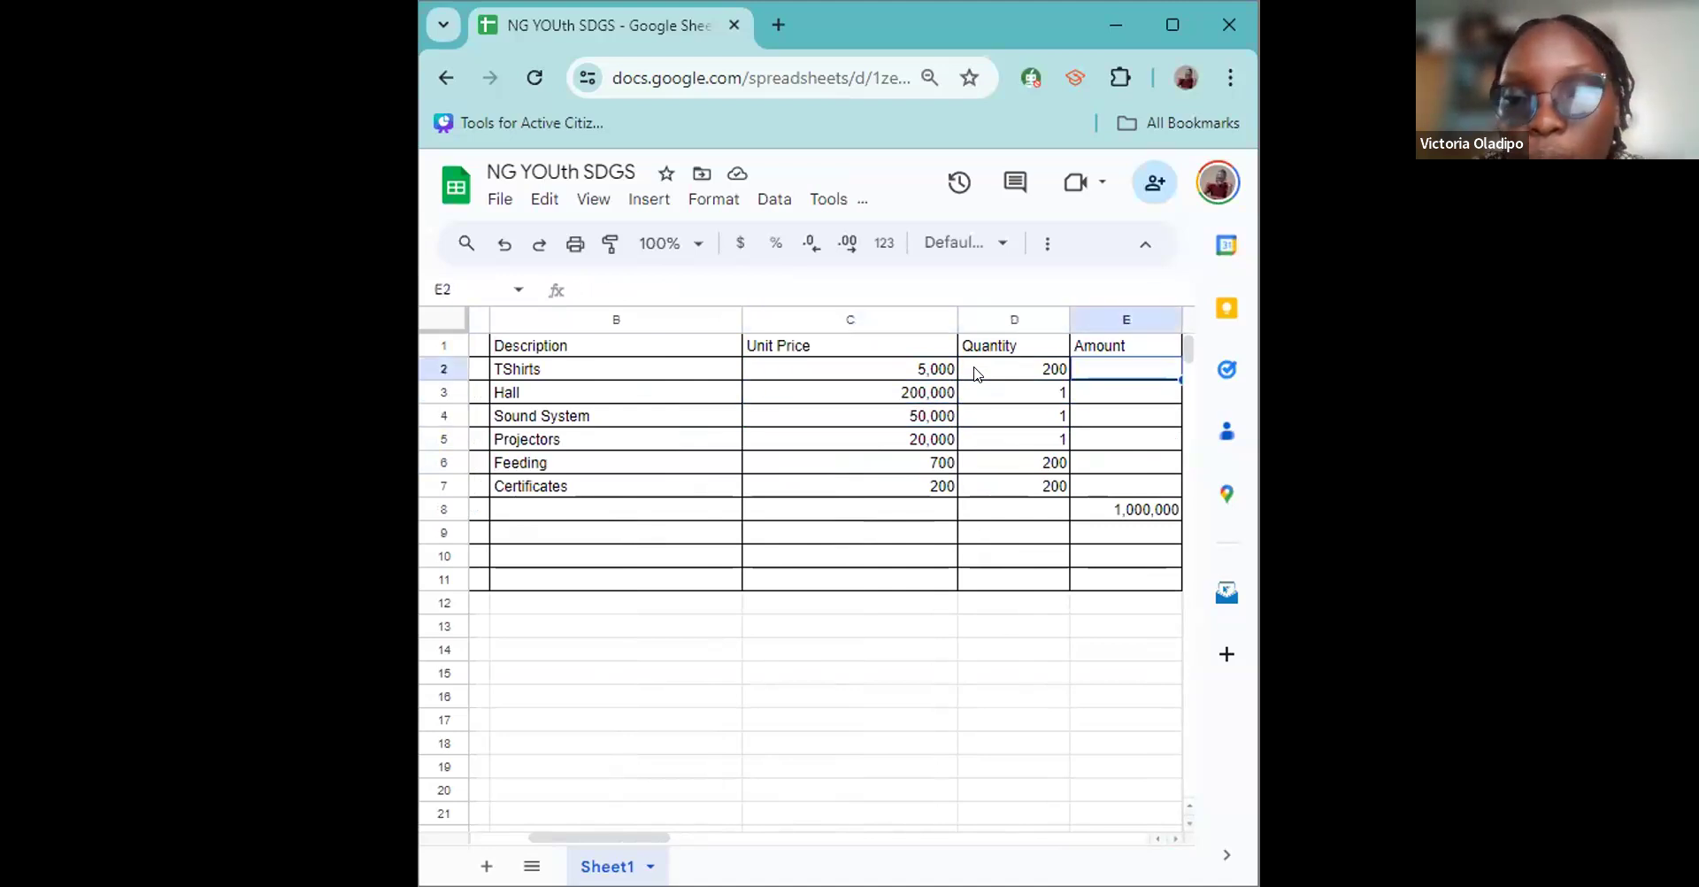
pyautogui.write('(+')
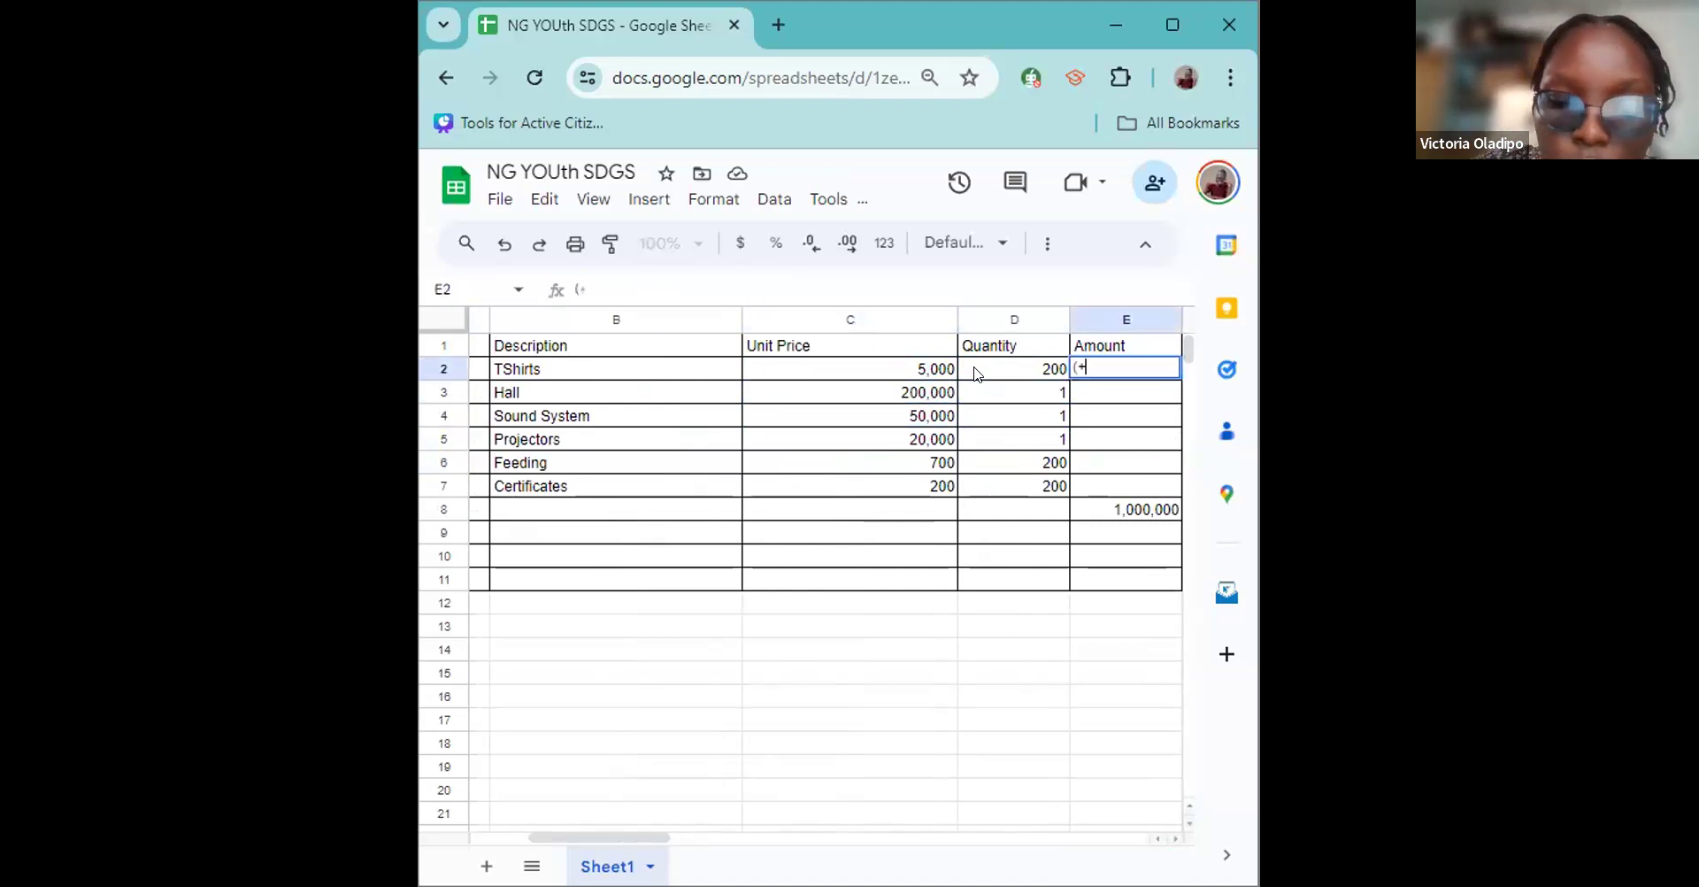
pyautogui.press('BackSpace')
pyautogui.write('=')
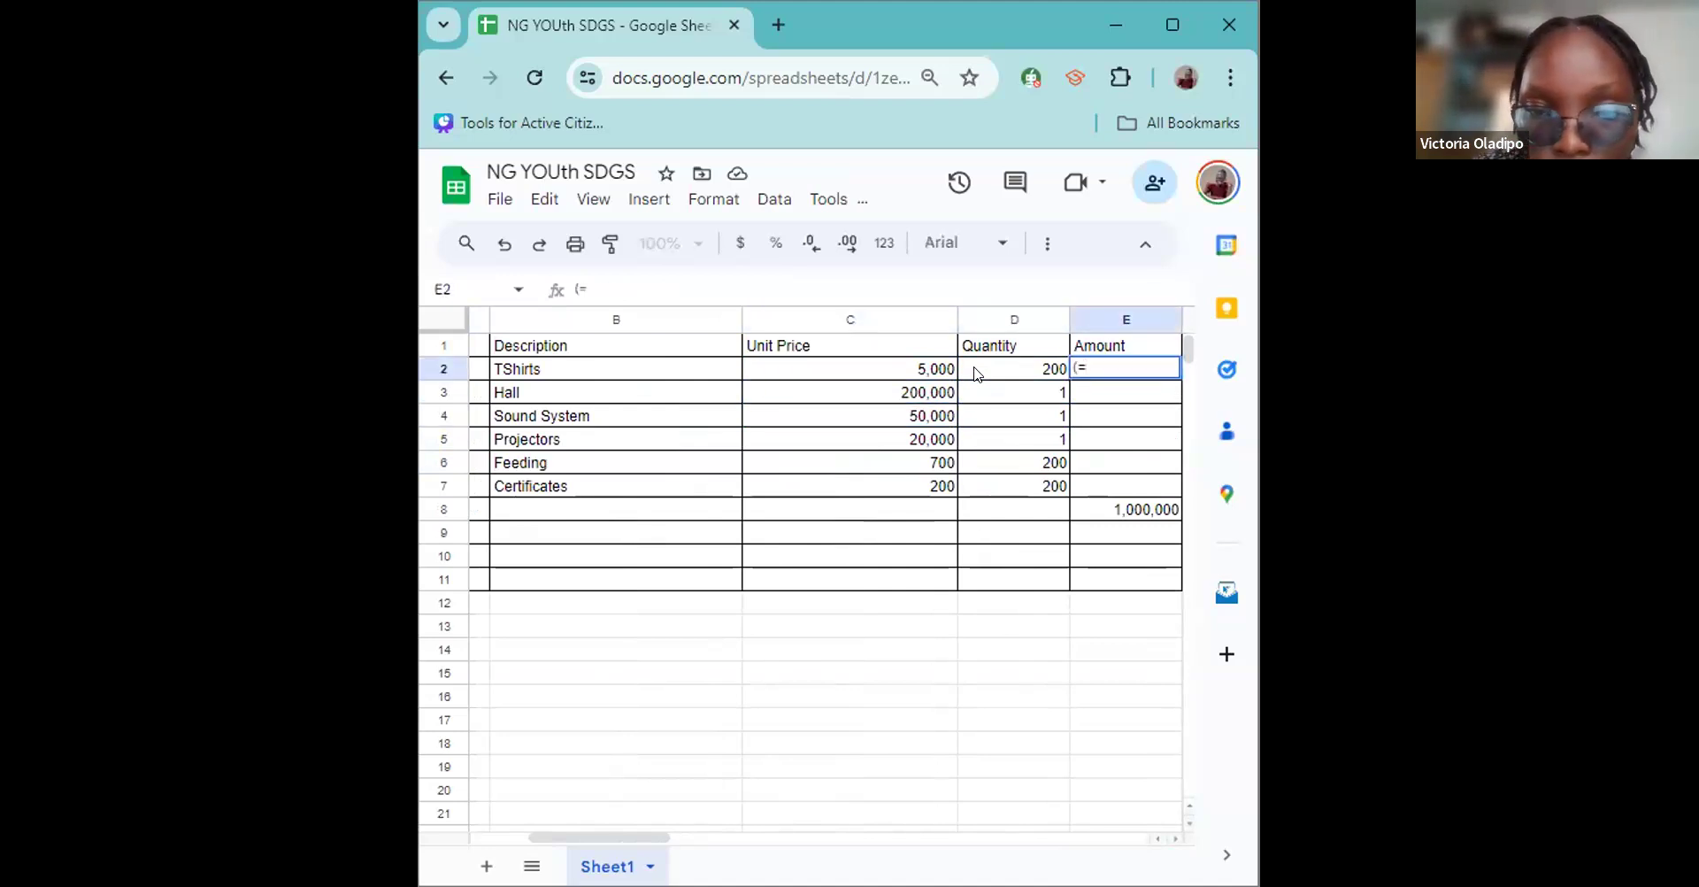
pyautogui.write('C')
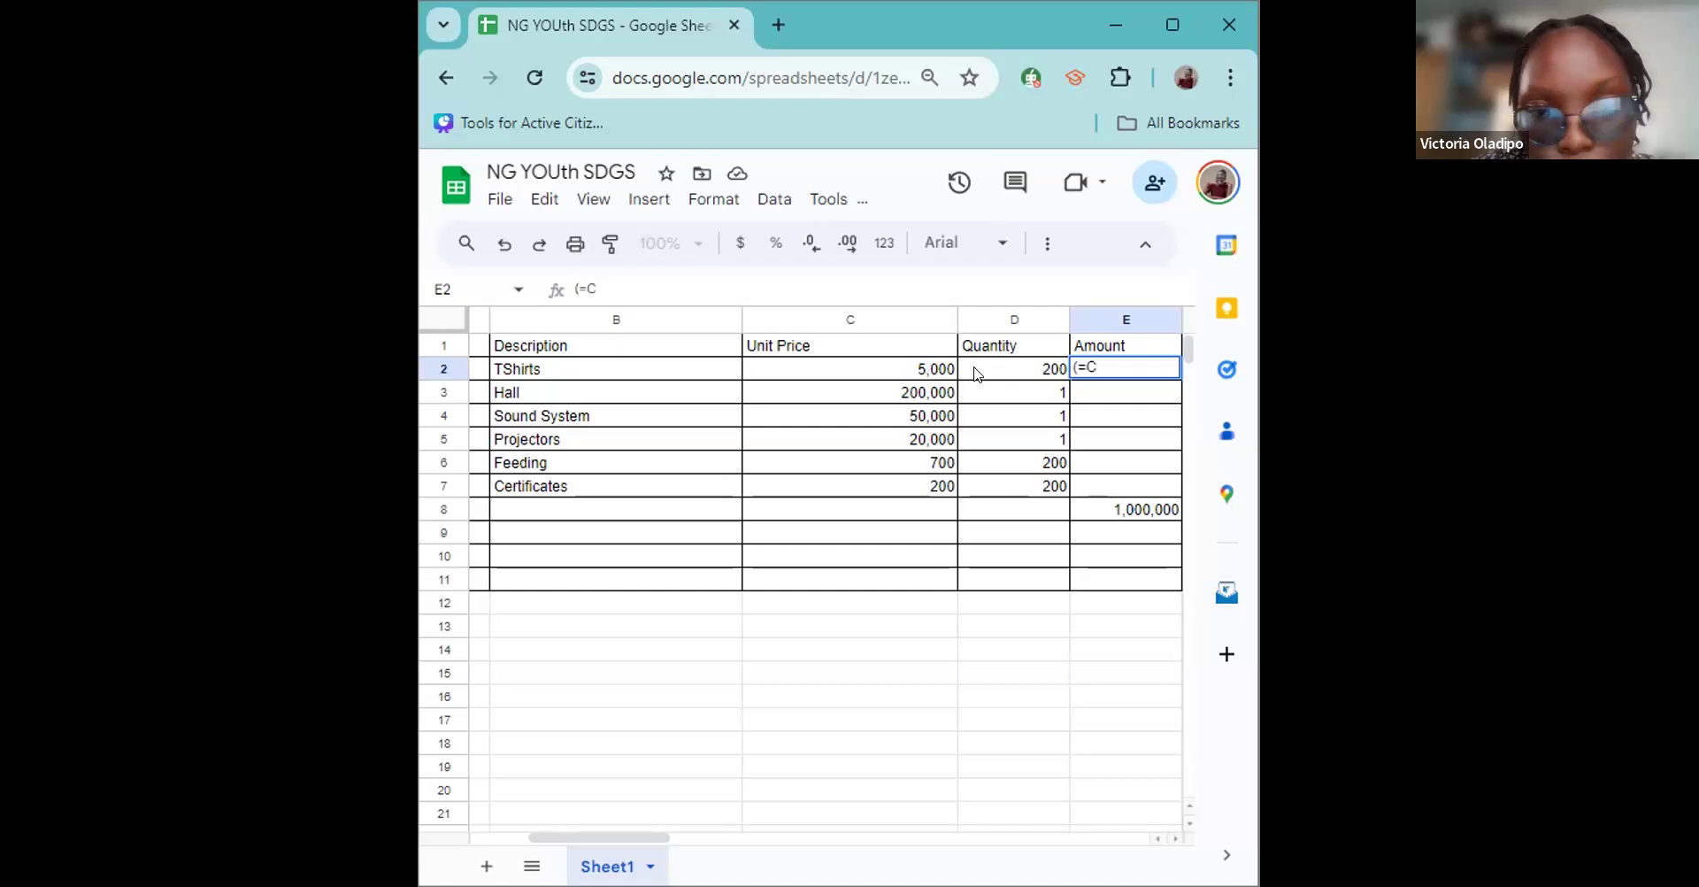
pyautogui.write('@:')
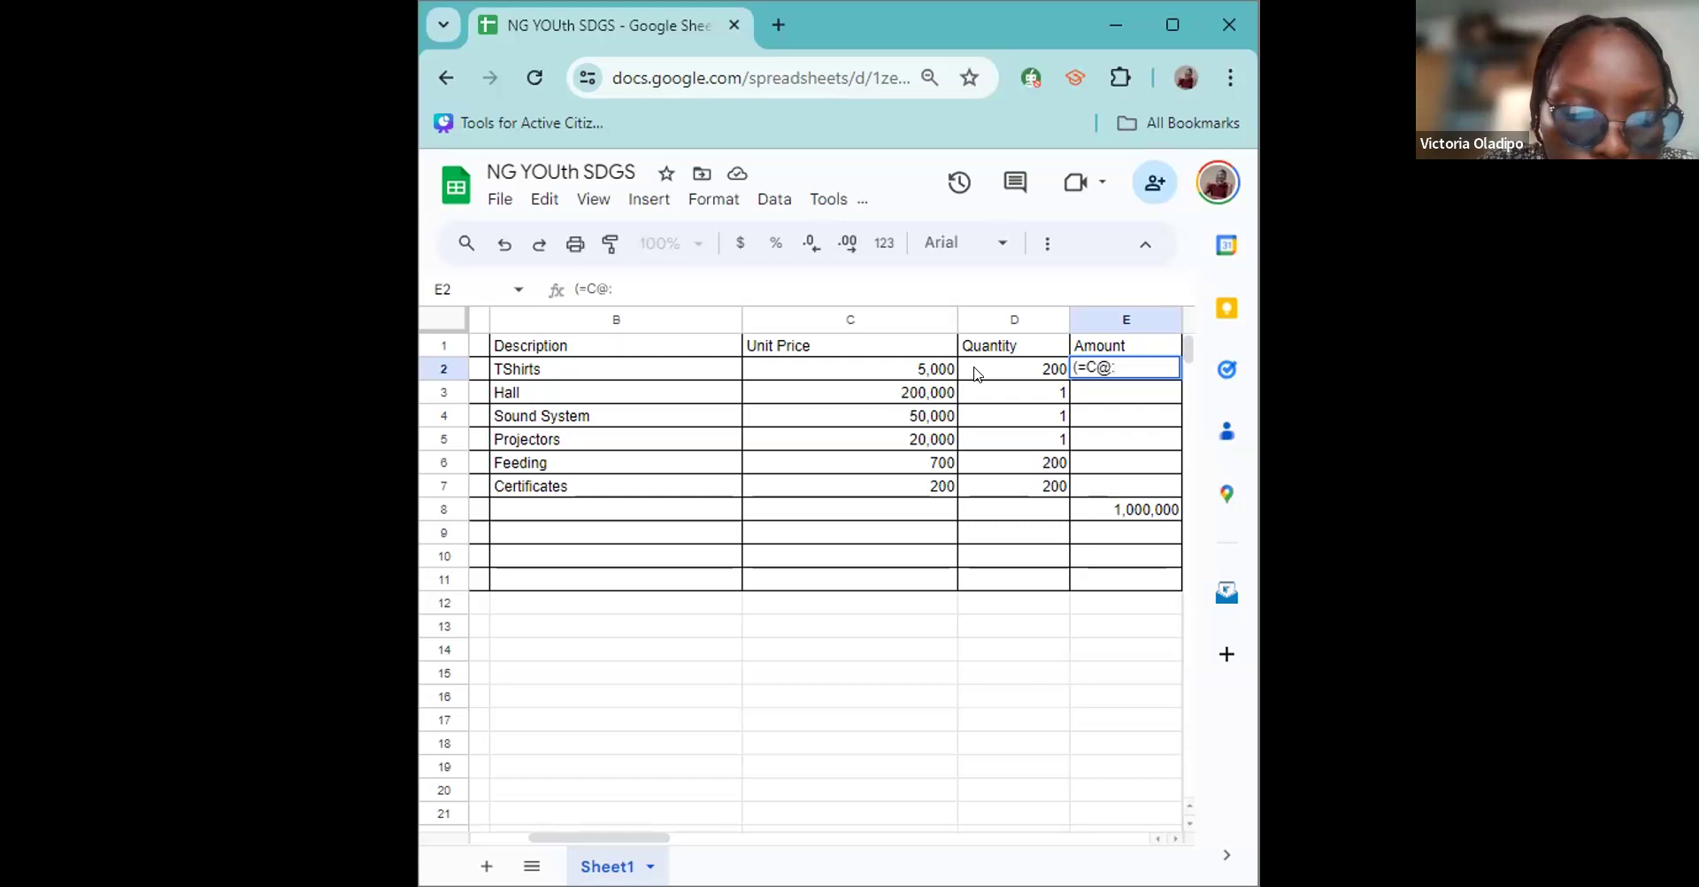
pyautogui.write('D')
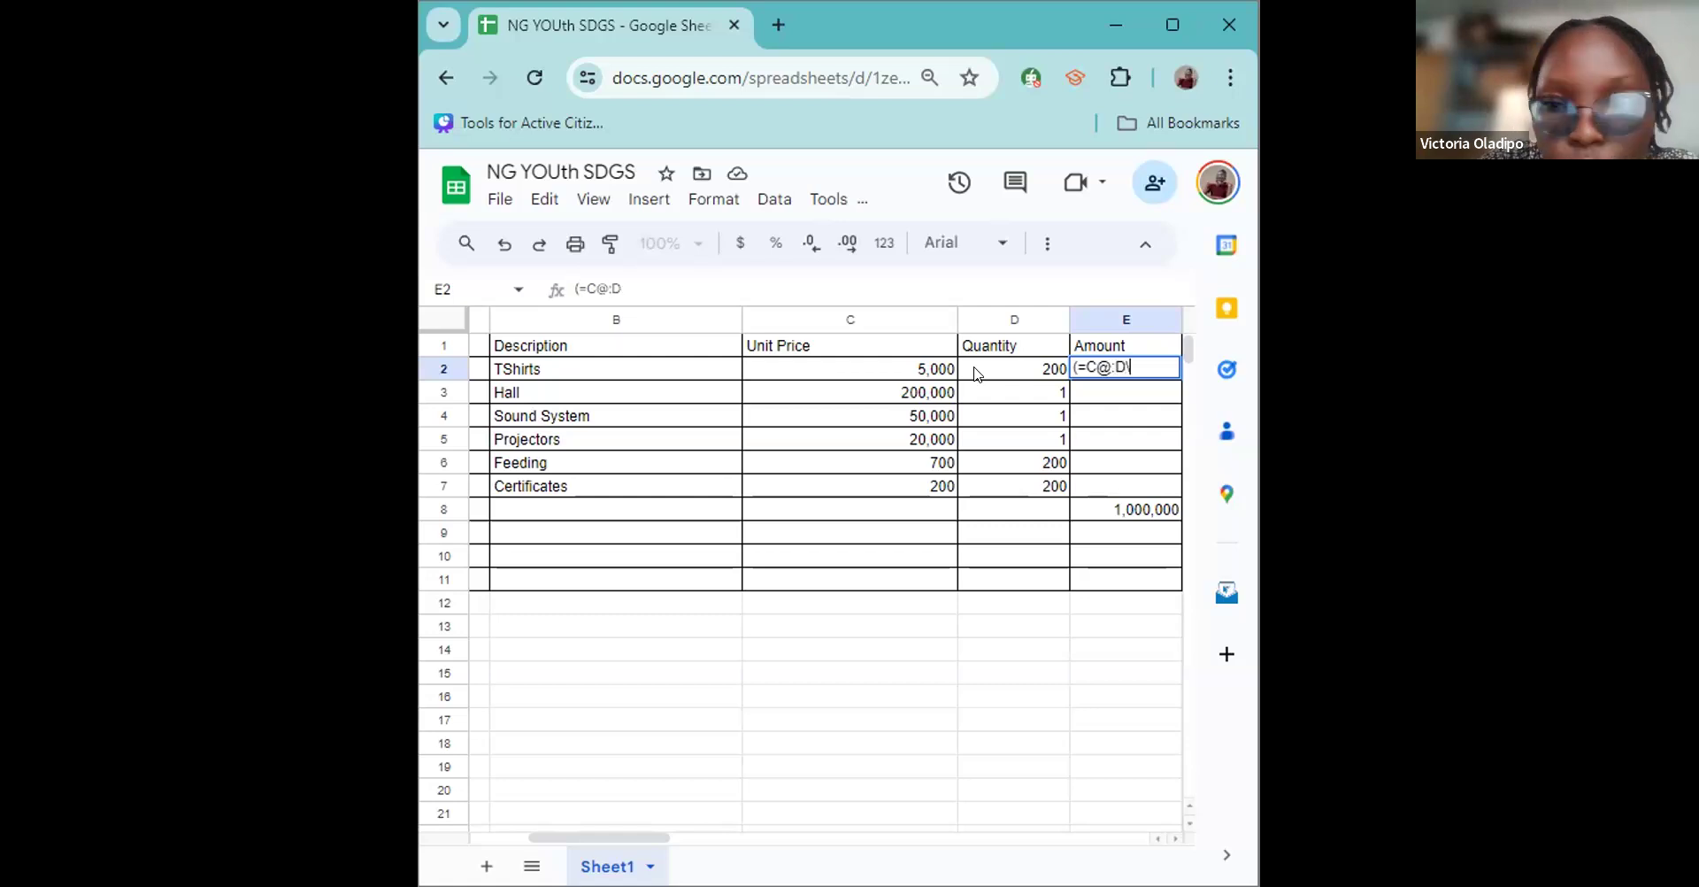
pyautogui.press('BackSpace')
pyautogui.press('BackSpace')
pyautogui.press('BackSpace')
pyautogui.write('2:')
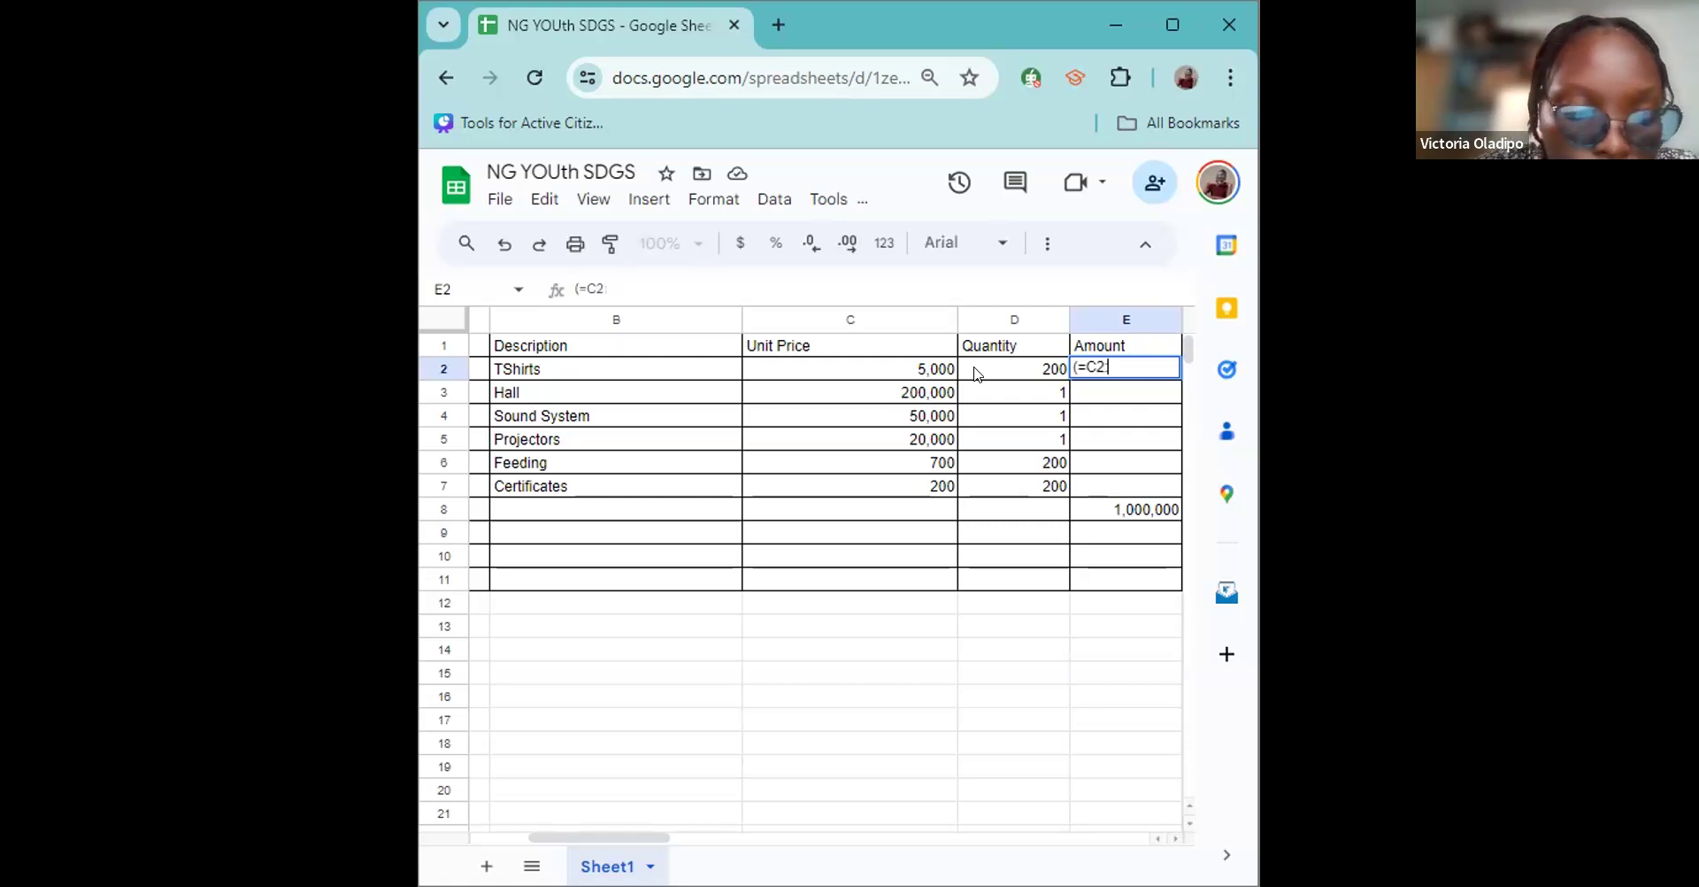
pyautogui.write('D@')
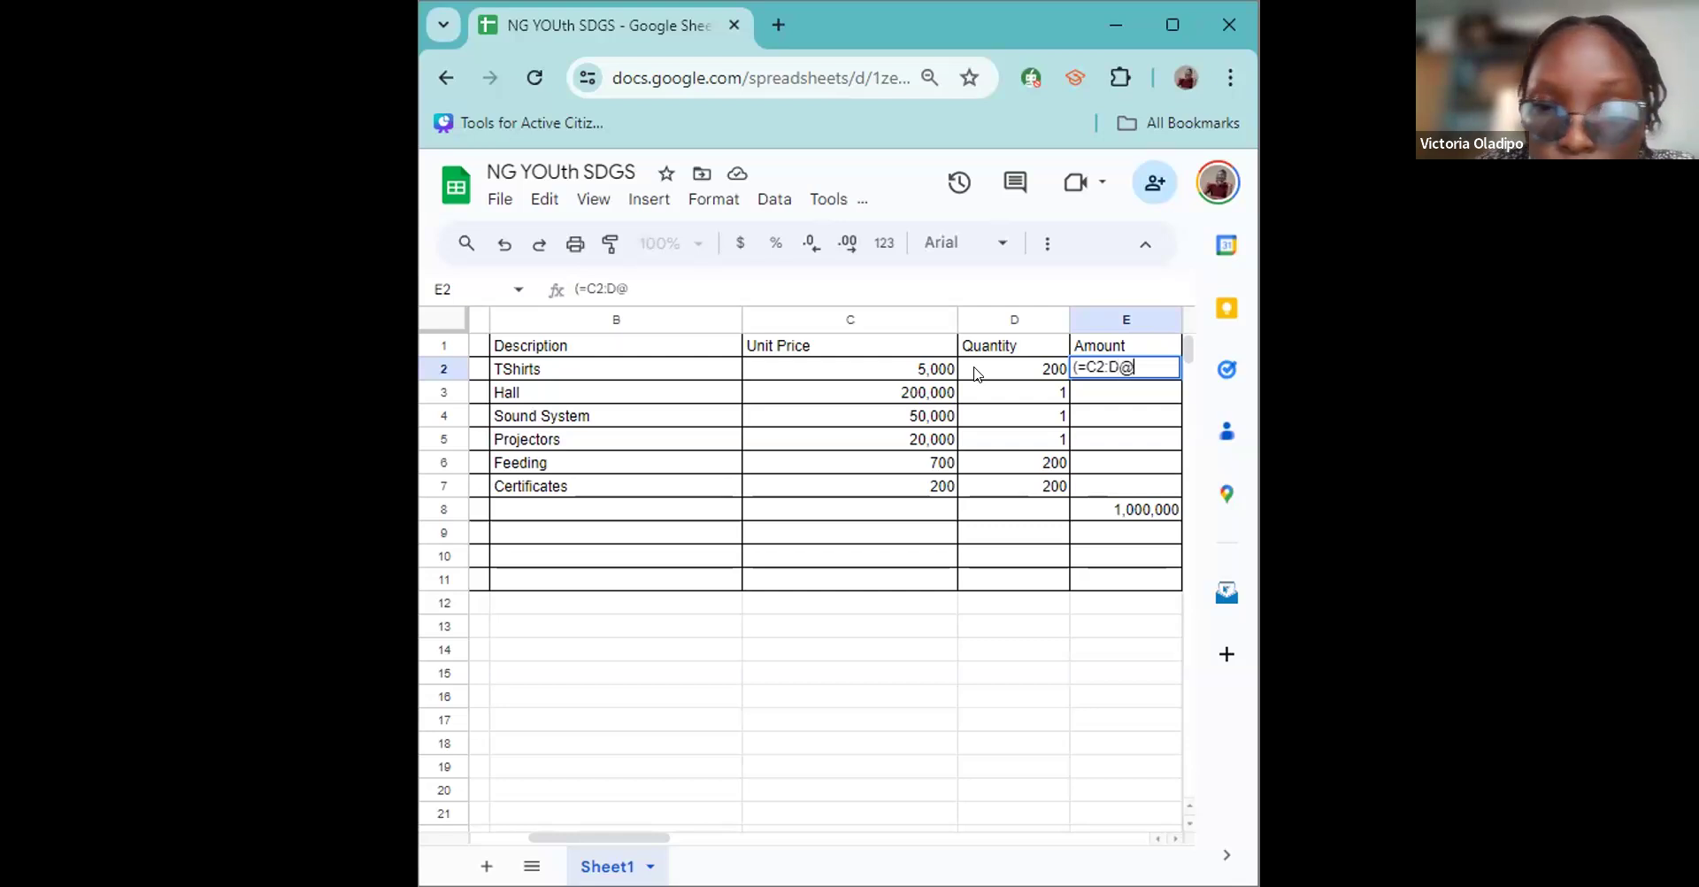
pyautogui.press('BackSpace')
pyautogui.write('2)')
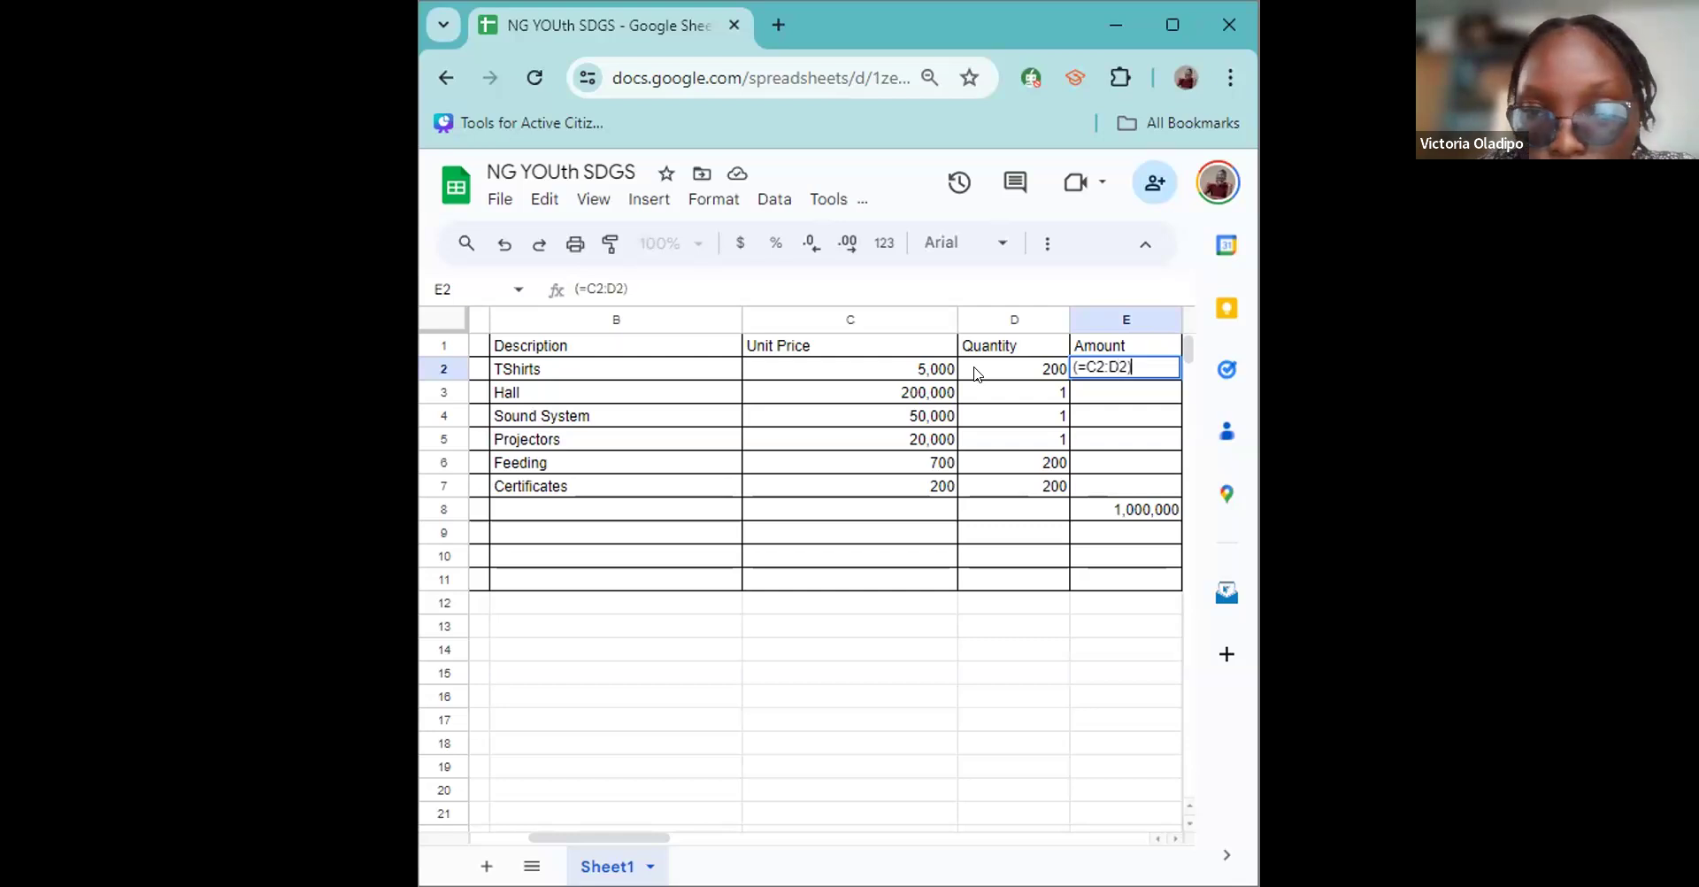
pyautogui.press('Return')
pyautogui.press('Up')
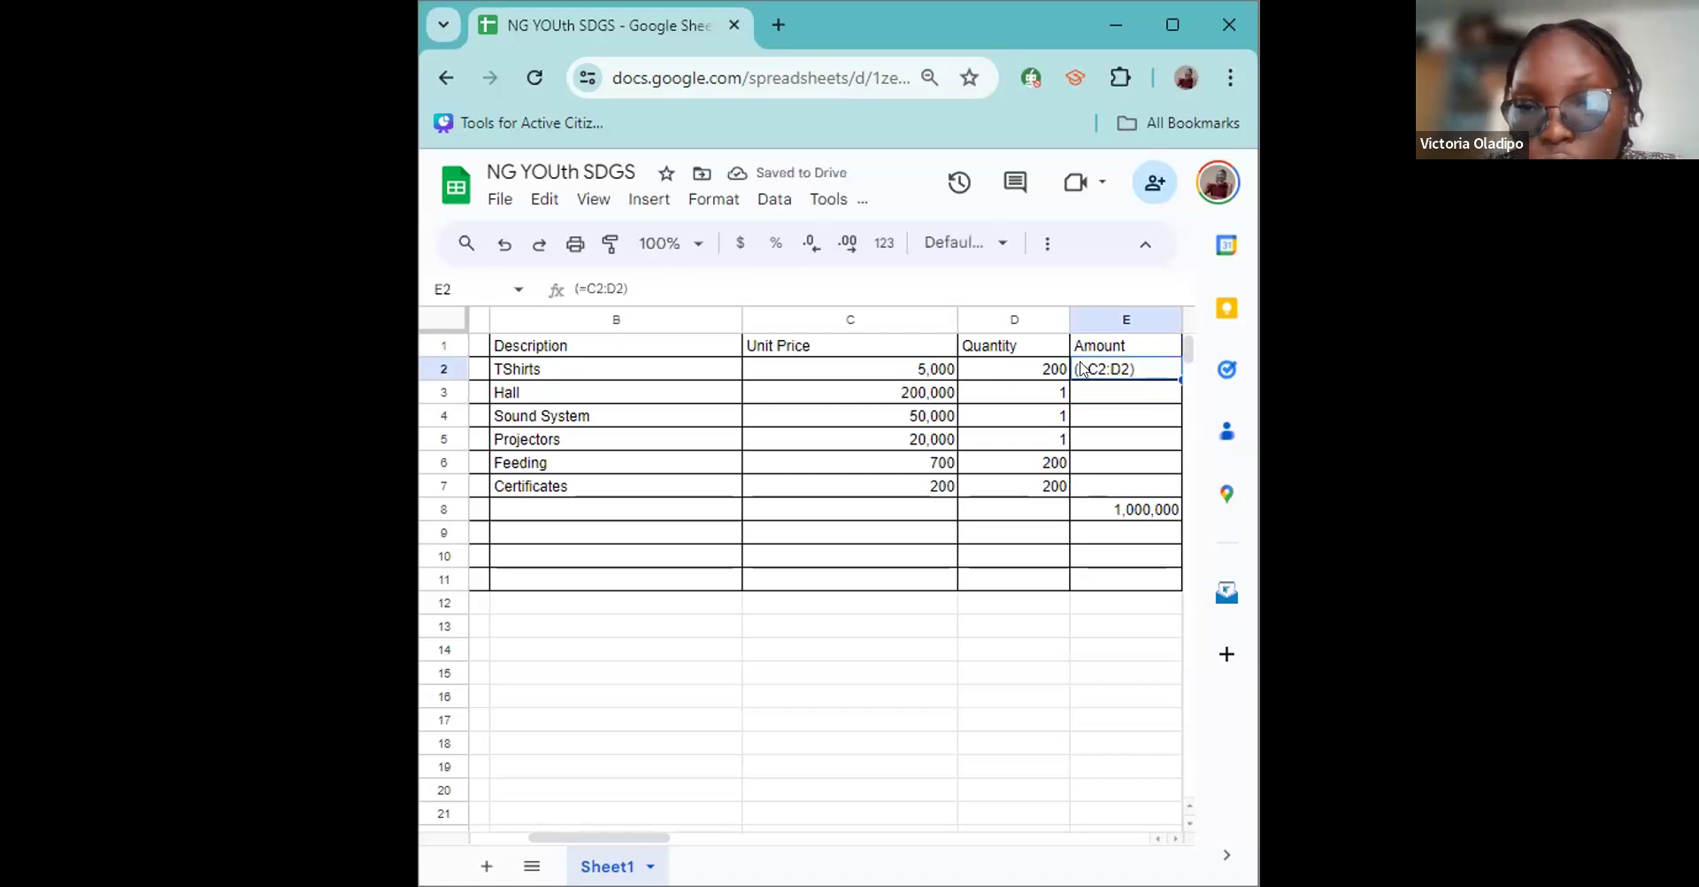
# Edit the E2 entry so the equals sign comes before the parenthesis, making it = (C2:D2).
pyautogui.click(583, 283)
pyautogui.press('BackSpace')
pyautogui.write('(')
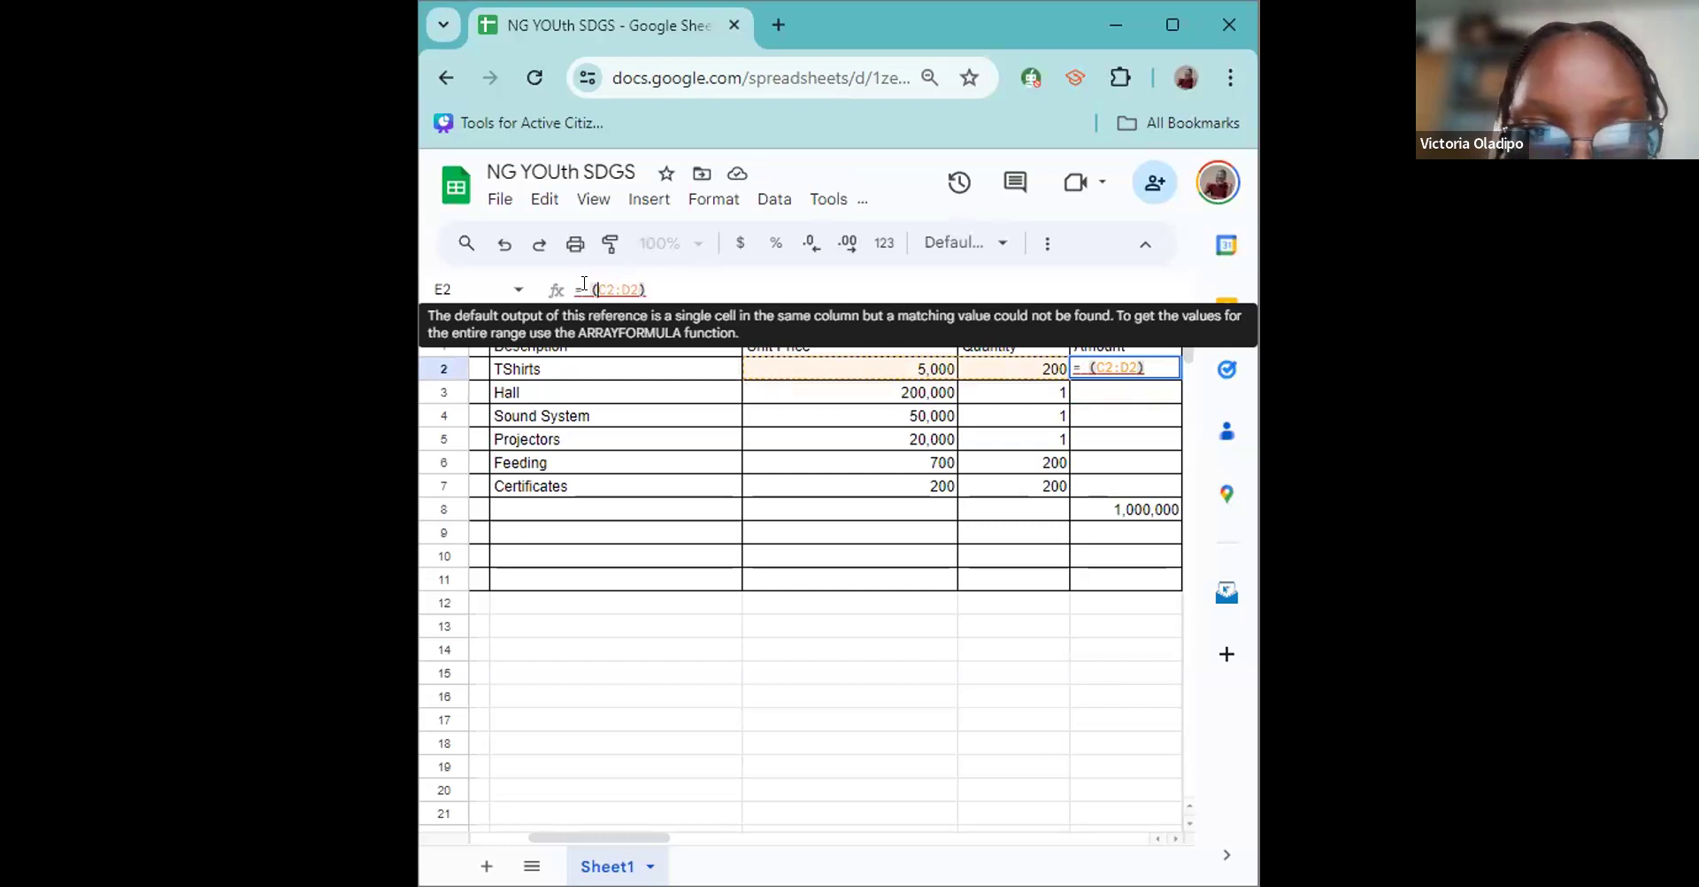
pyautogui.press('Return')
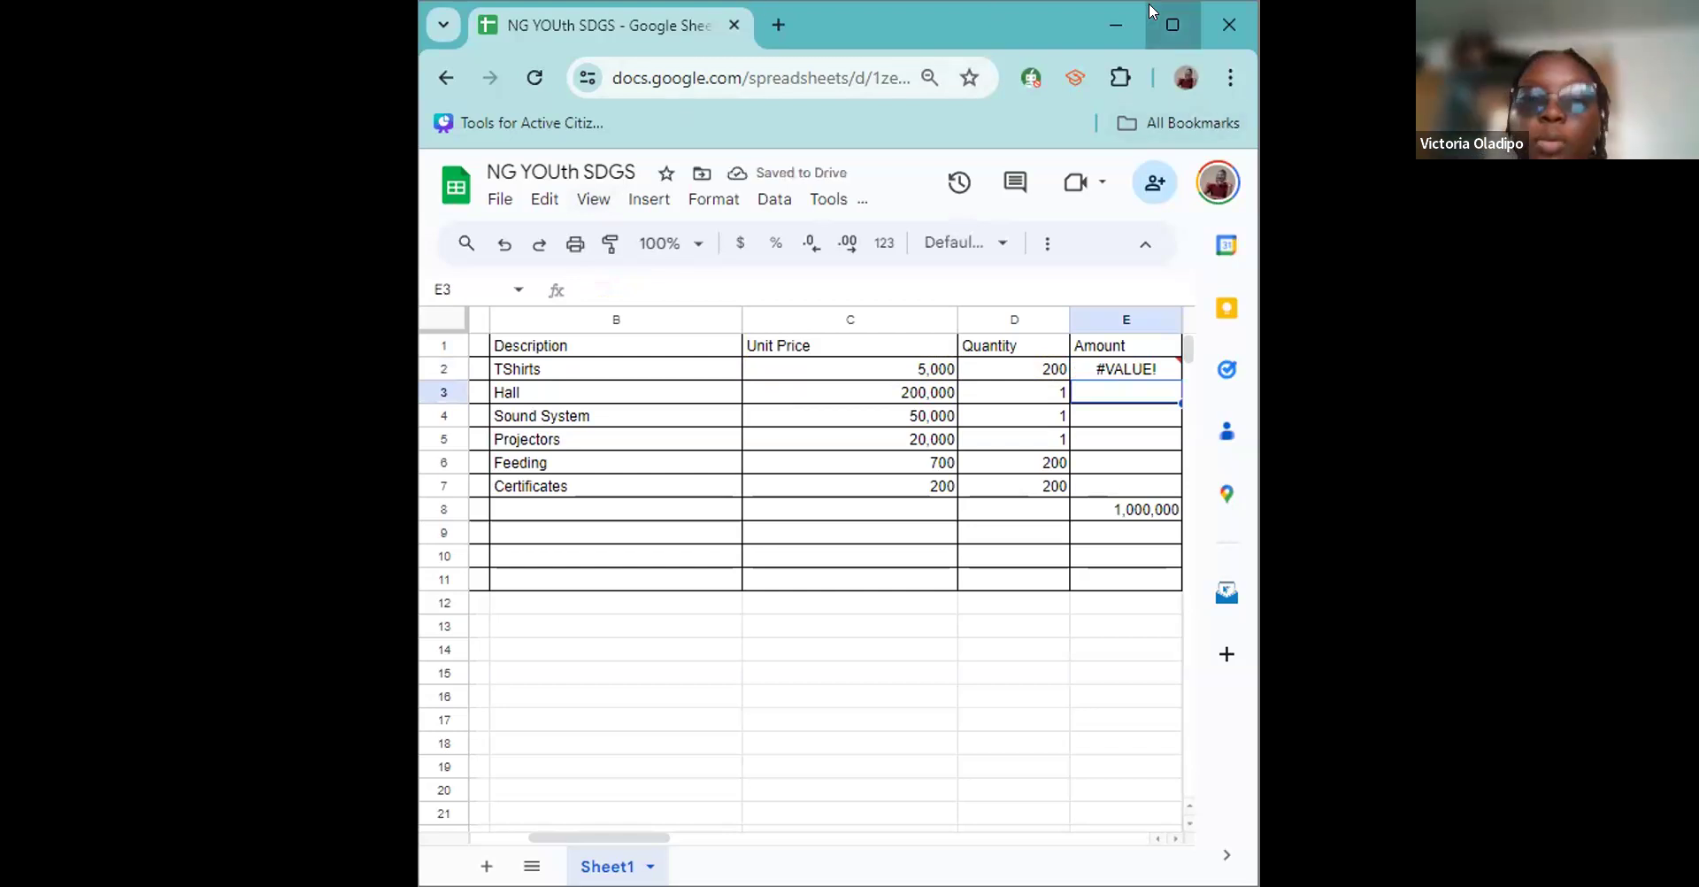
# Maximize the browser window and select the Amount header in E1.
pyautogui.click(1173, 24)
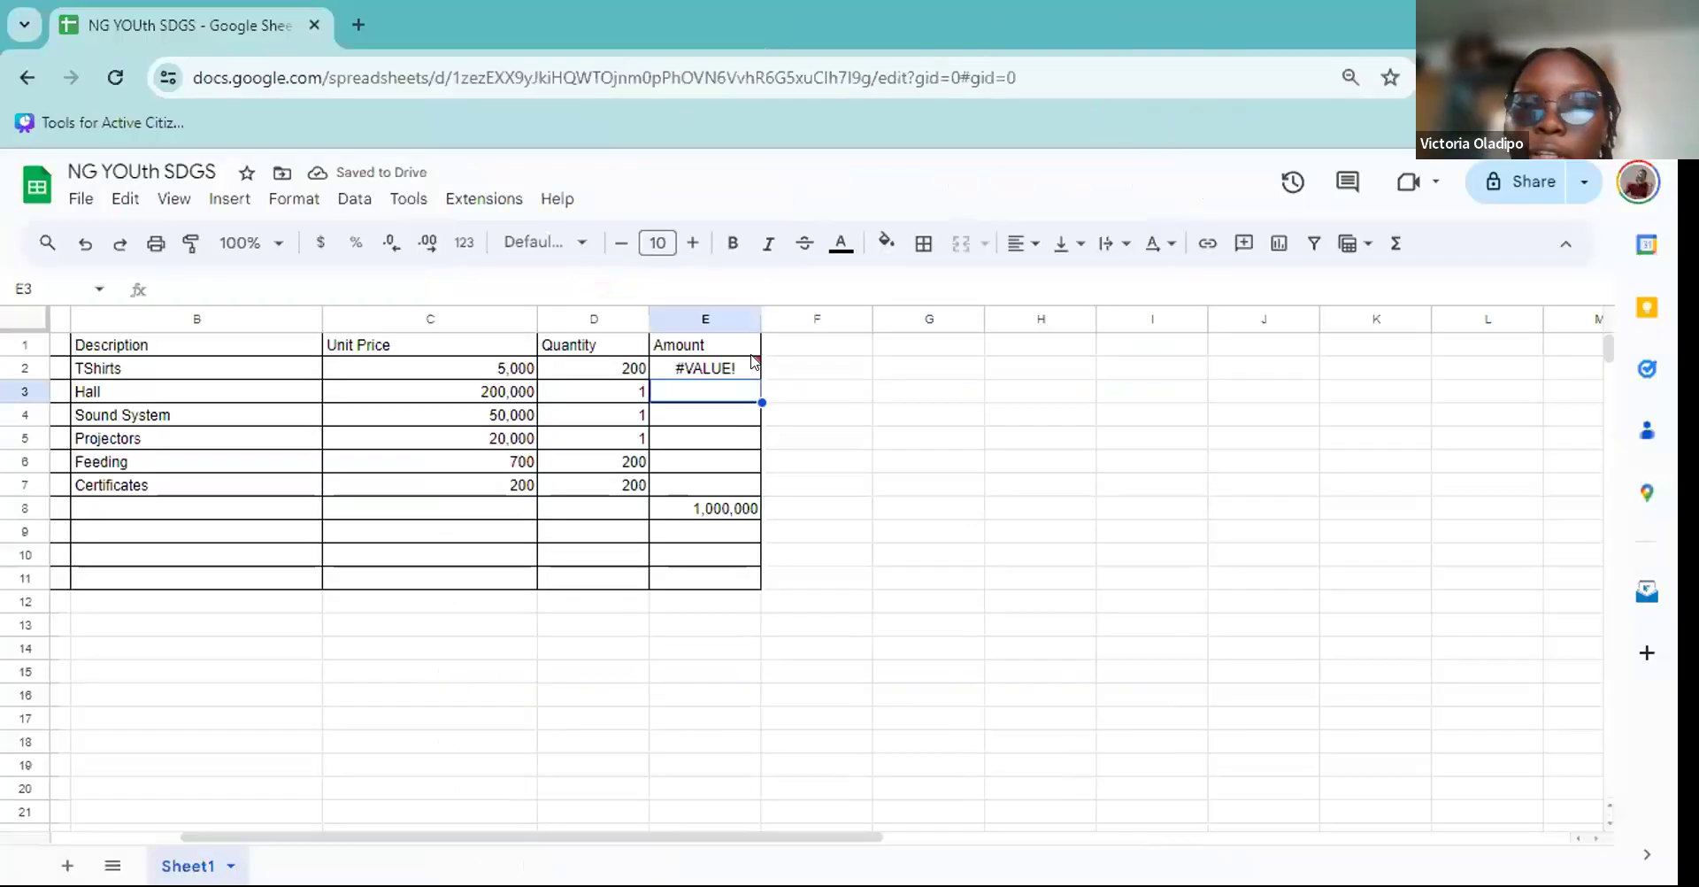
pyautogui.click(744, 350)
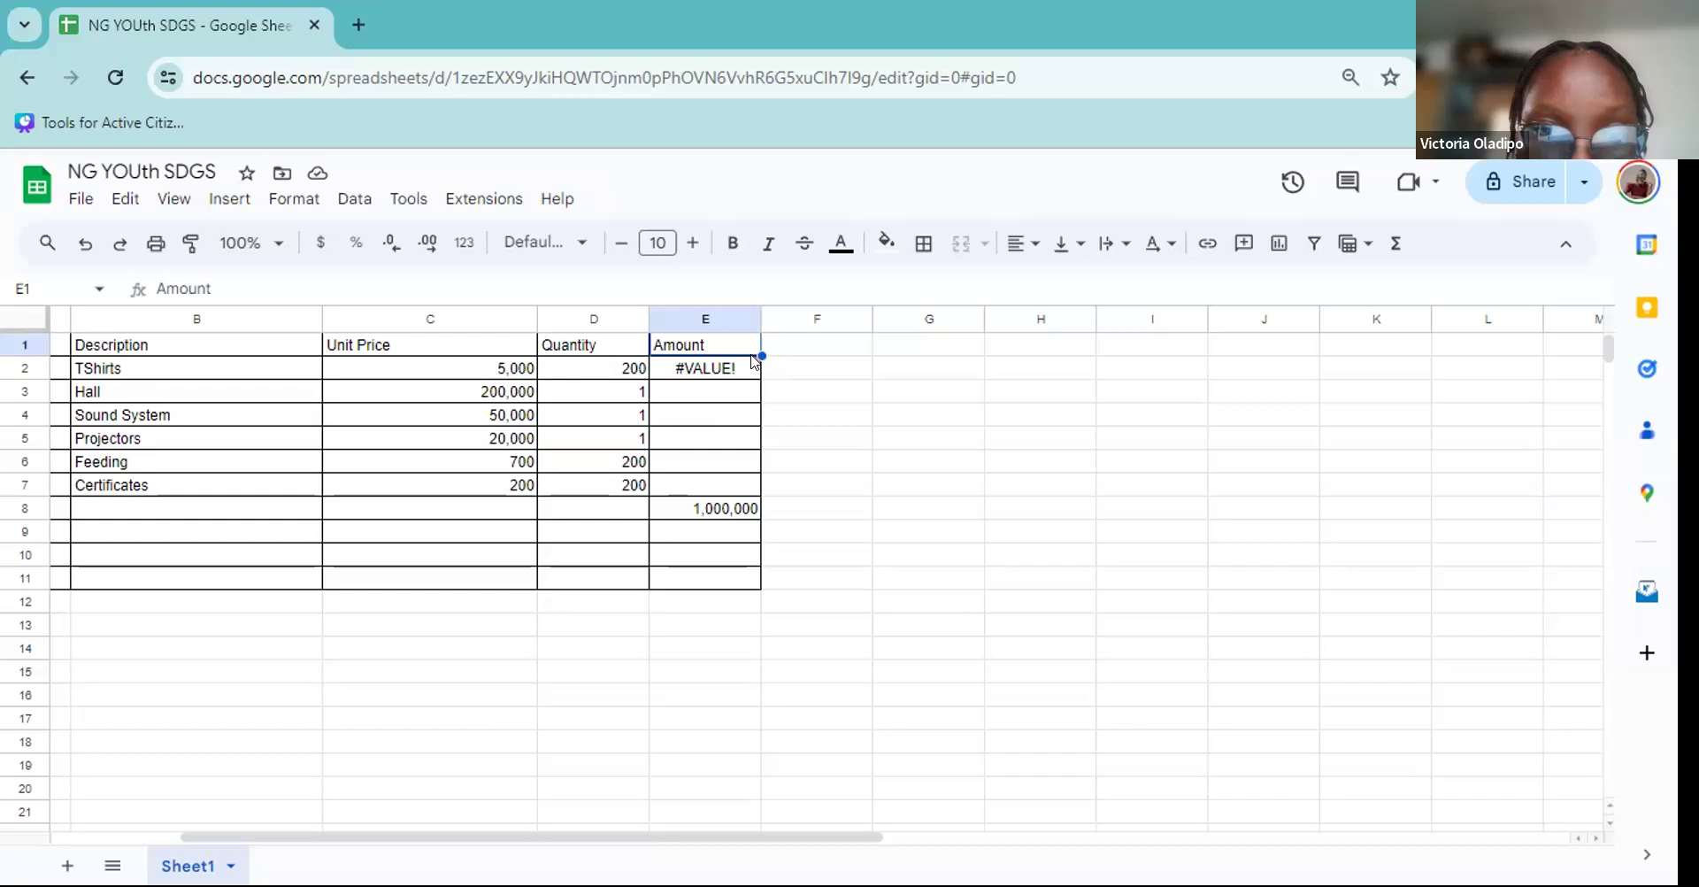
# Replace the faulty formula in E2 with 100000 as the amount for the TShirts row.
pyautogui.click(750, 365)
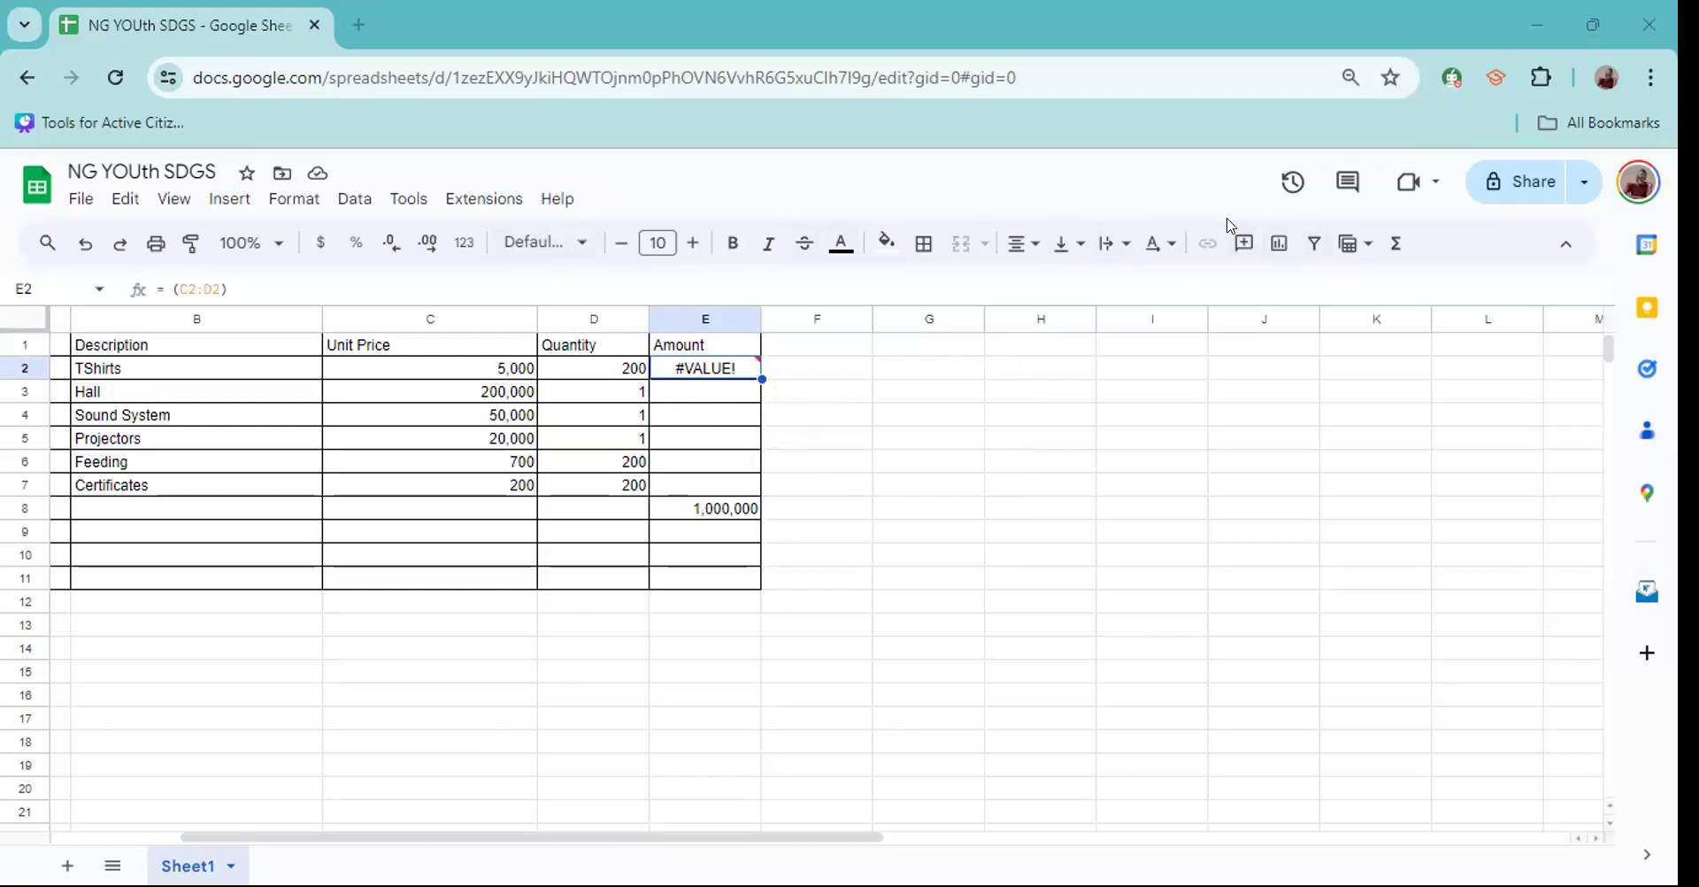
pyautogui.moveTo(717, 380)
pyautogui.press('Delete')
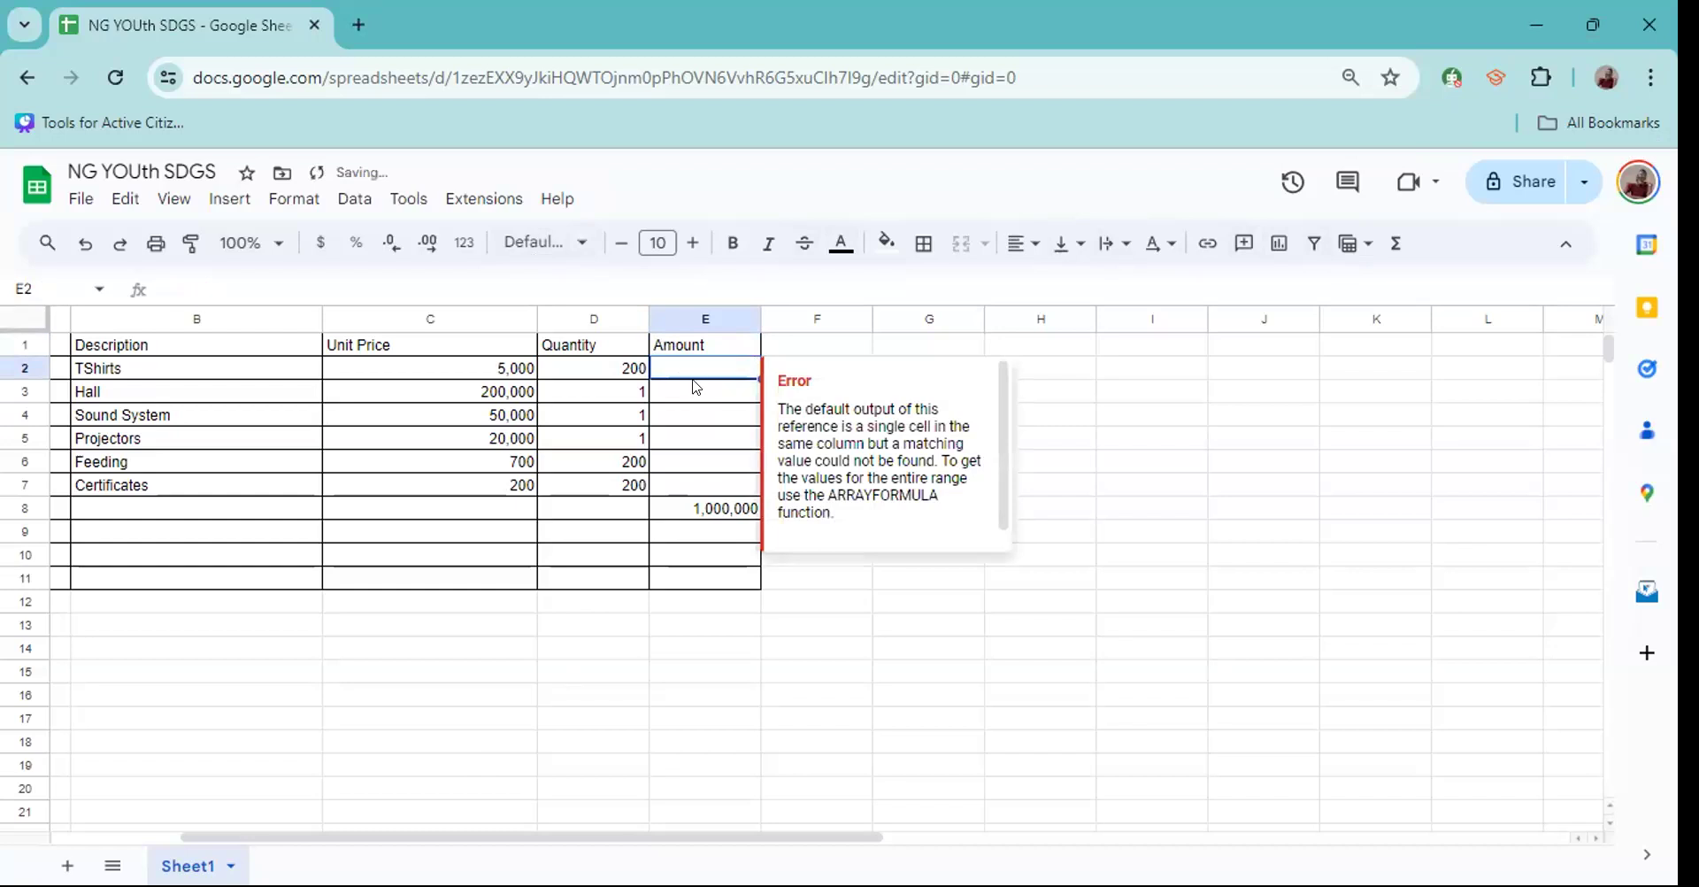
pyautogui.write('10')
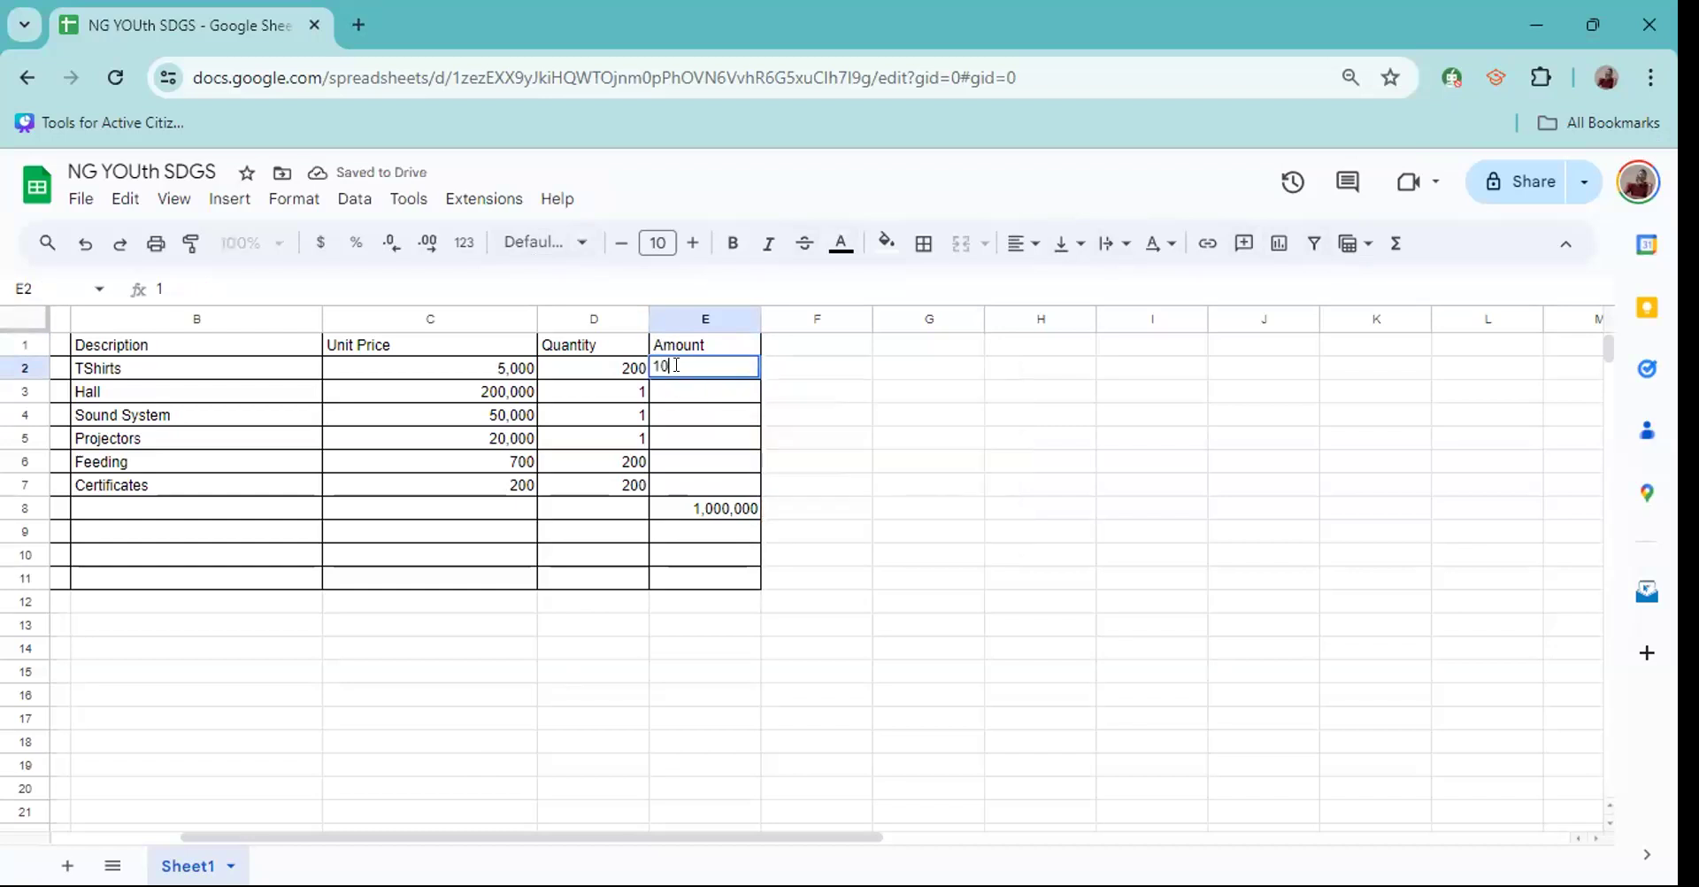
pyautogui.write('0000')
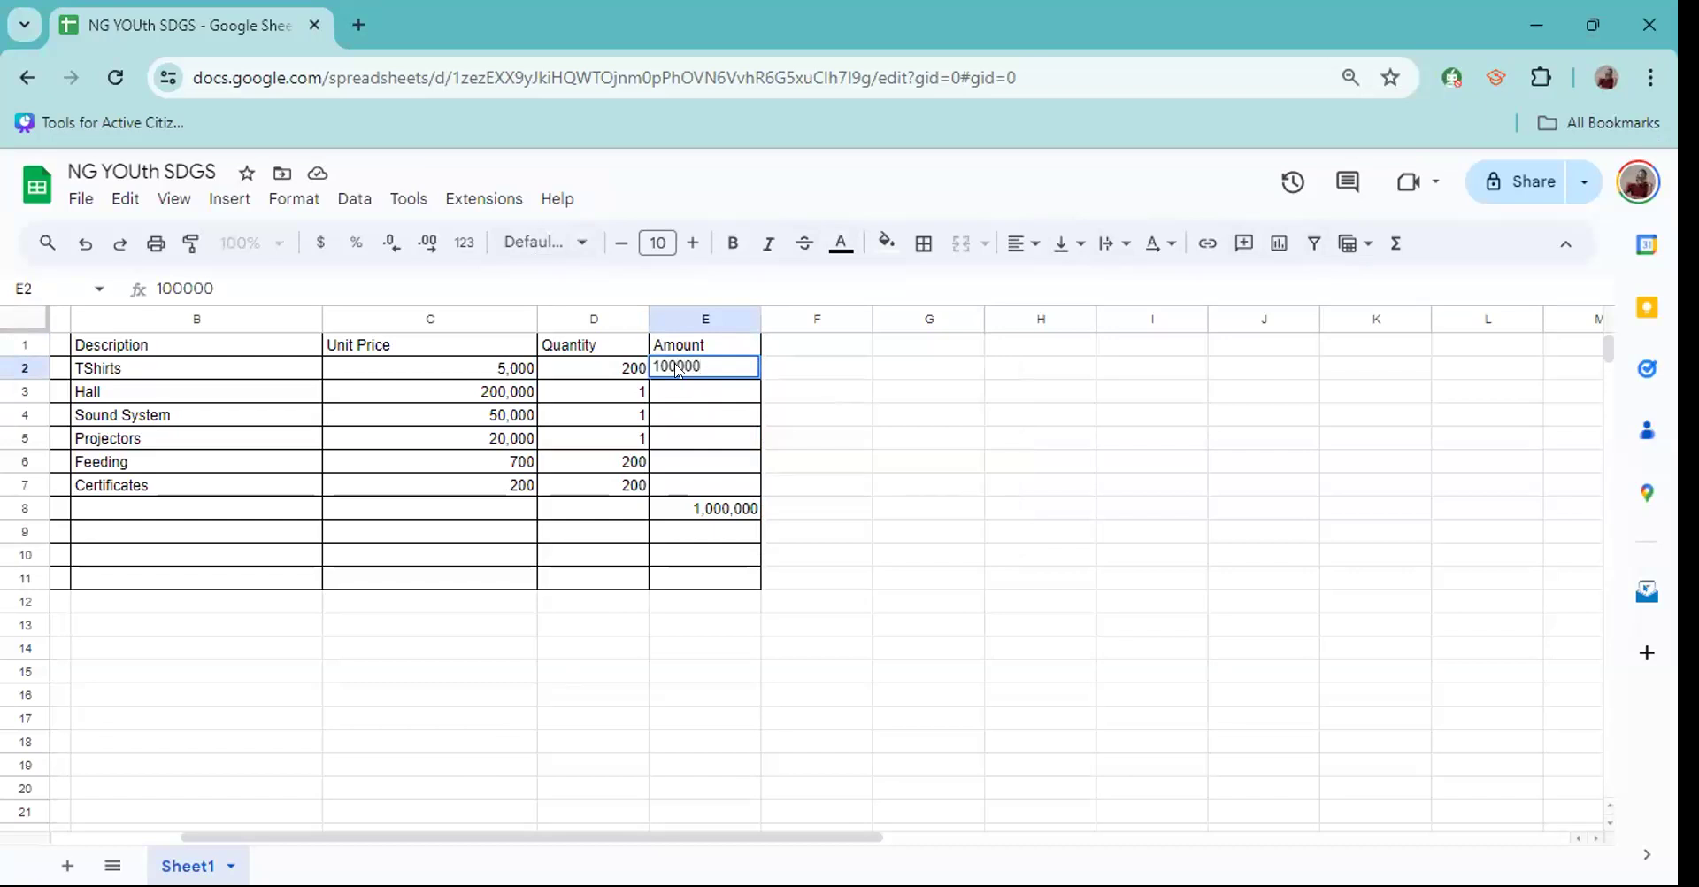
pyautogui.press('Return')
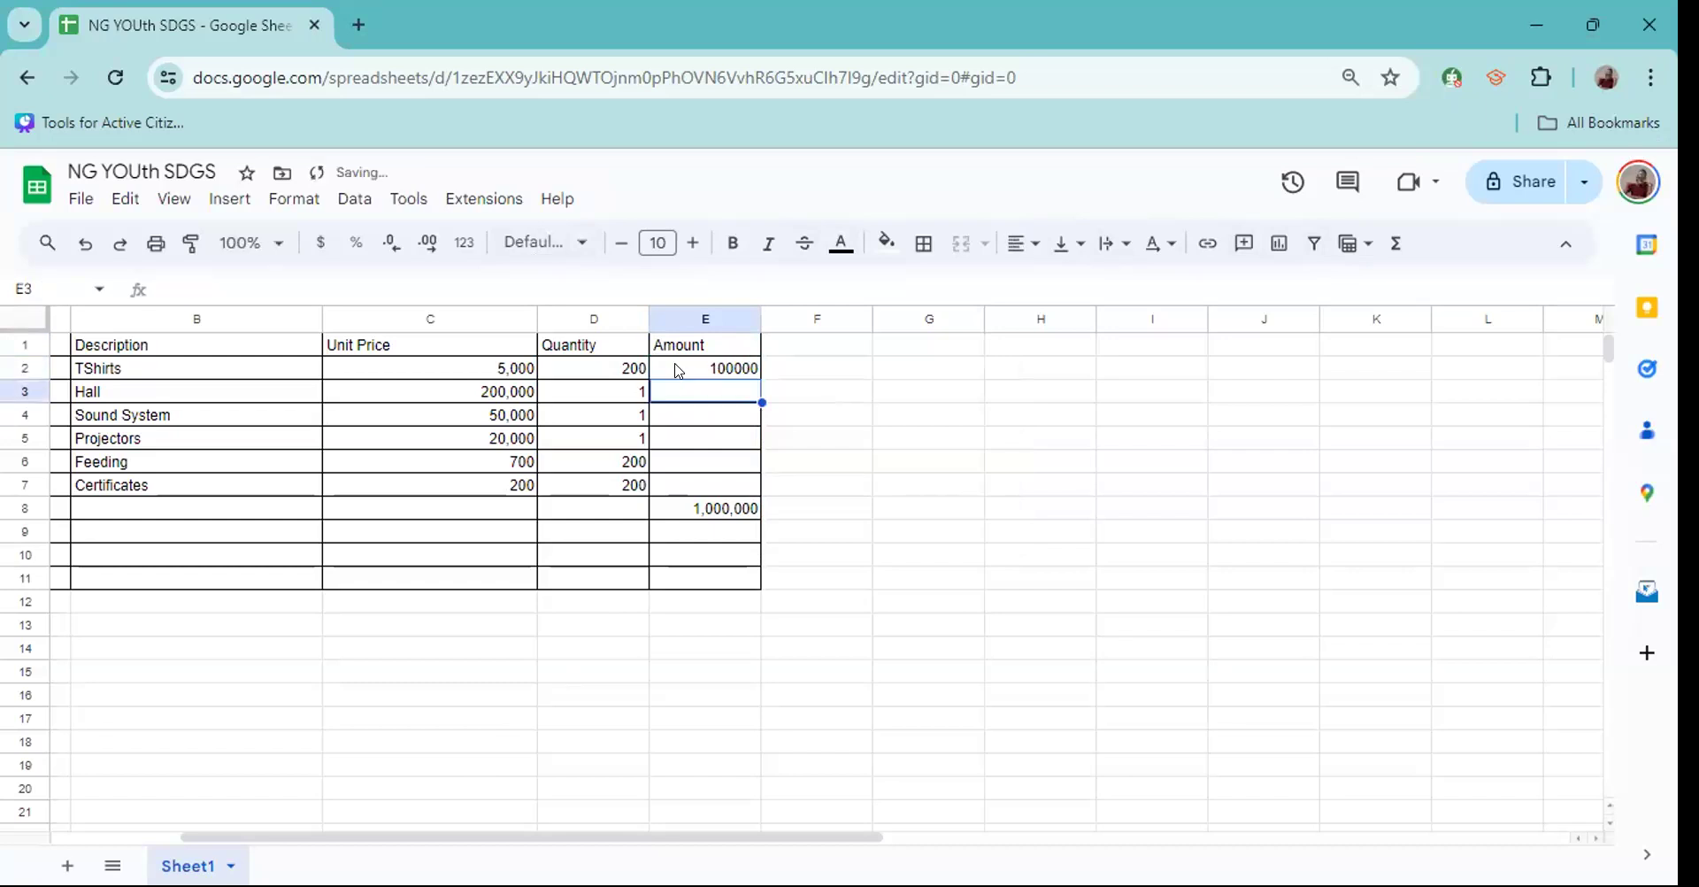
# Enter the amounts 200000 for Hall, 50000 for Sound System and 20000 for Projectors in E3:E5.
pyautogui.write('200000')
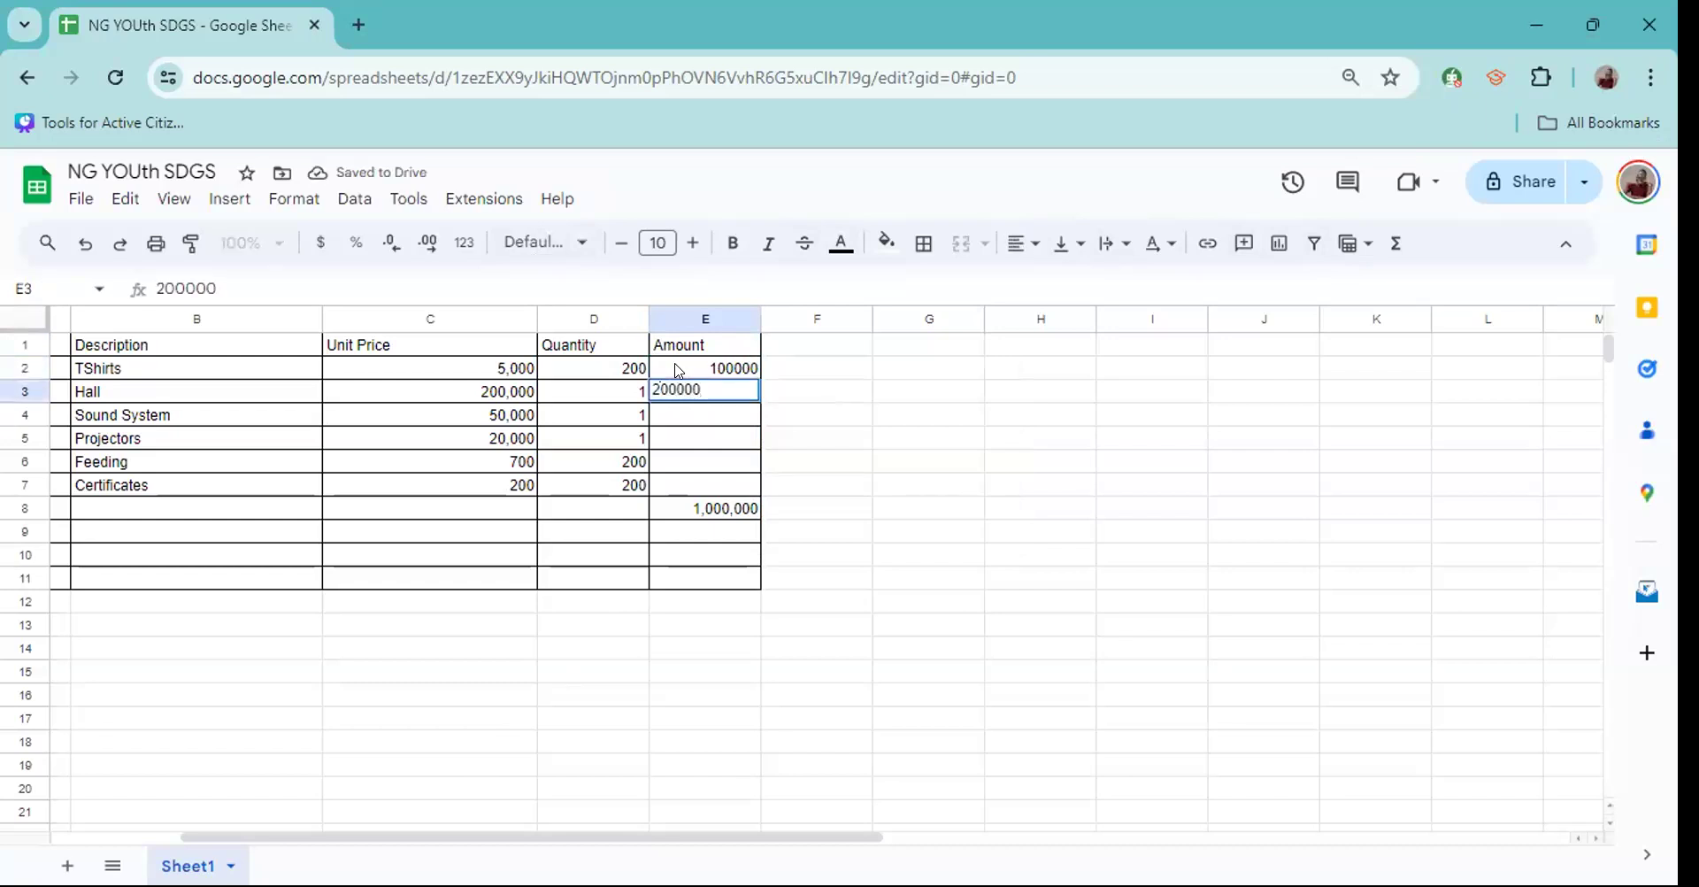
pyautogui.press('Return')
pyautogui.write('50000')
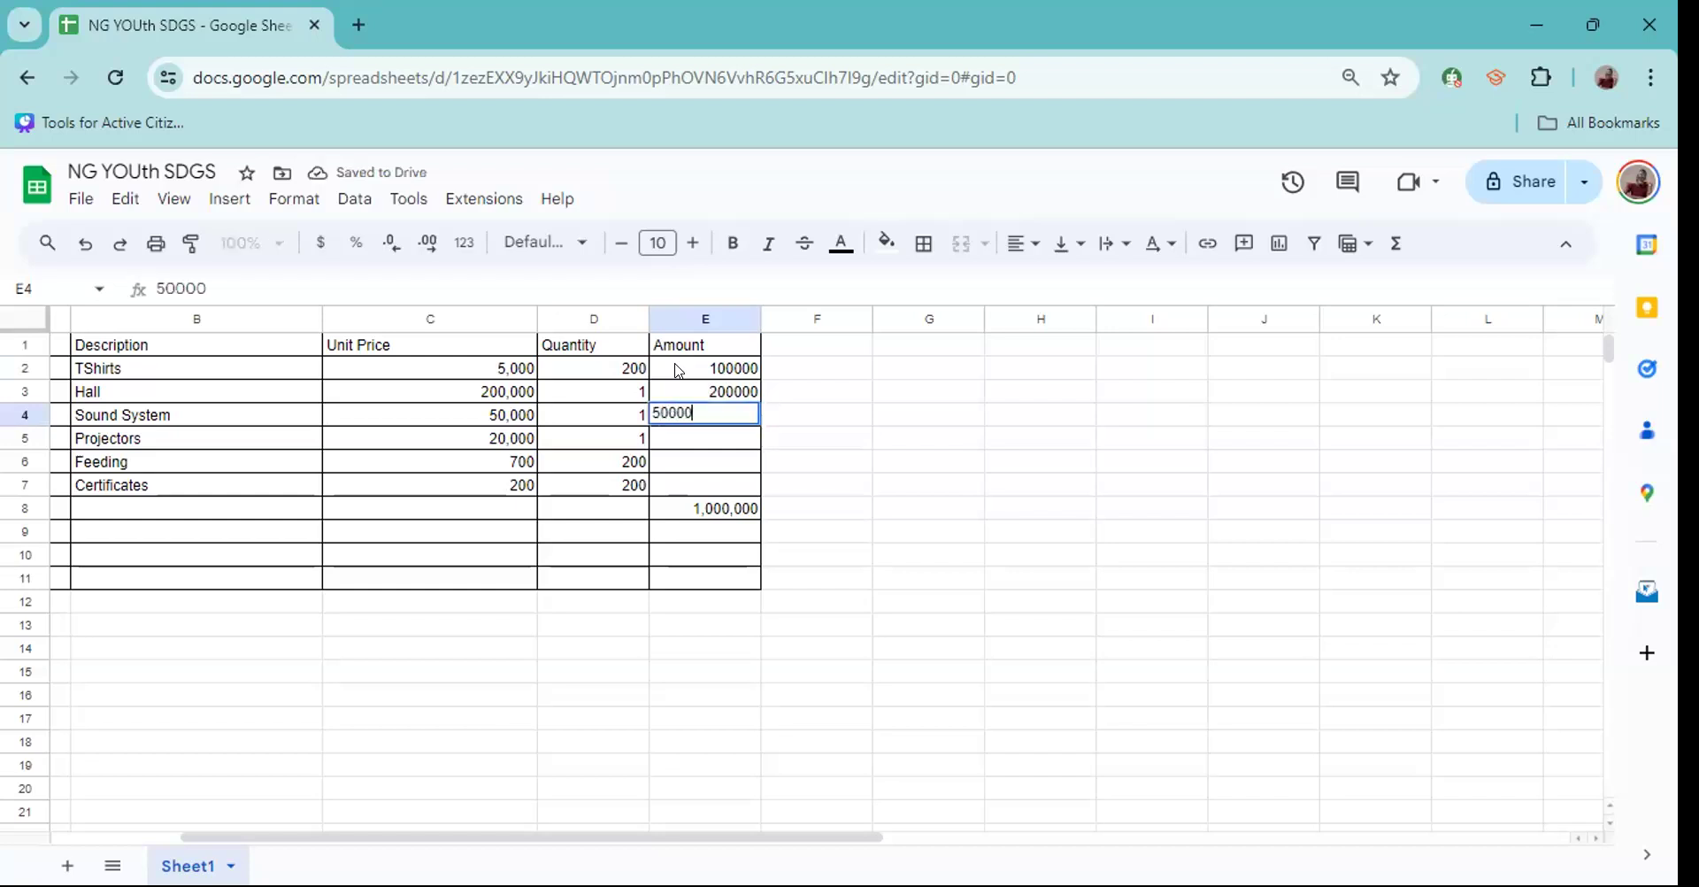
pyautogui.press('Return')
pyautogui.write('20000')
pyautogui.press('Return')
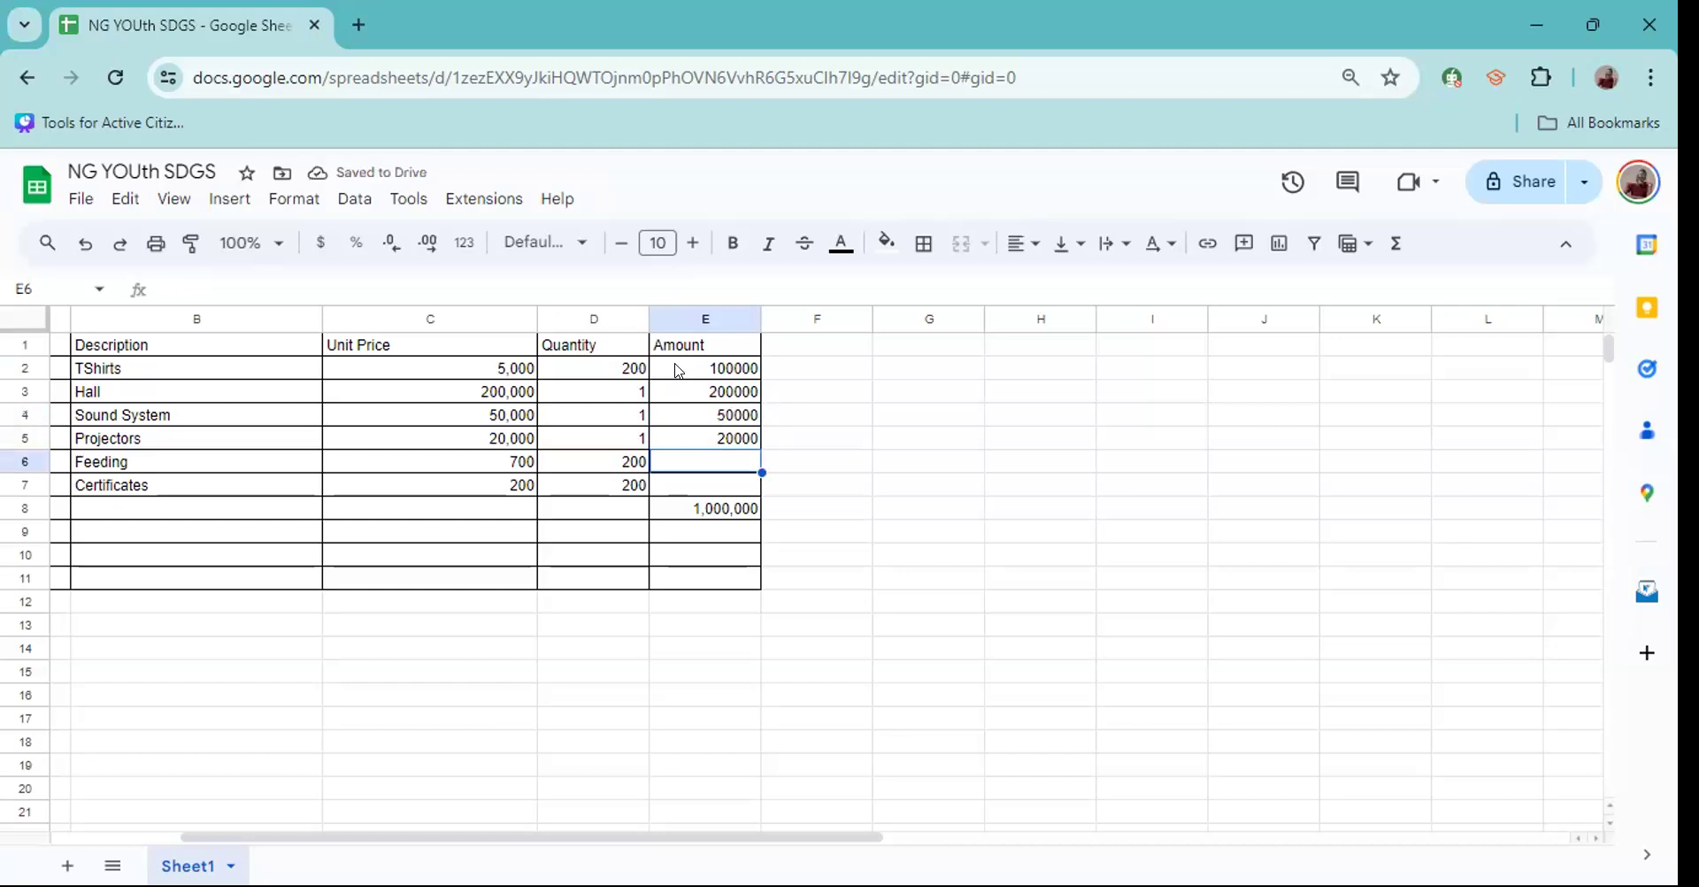
# Enter the amounts 140000 for Feeding in E6 and 400000 for Certificates in E7.
pyautogui.write('140000')
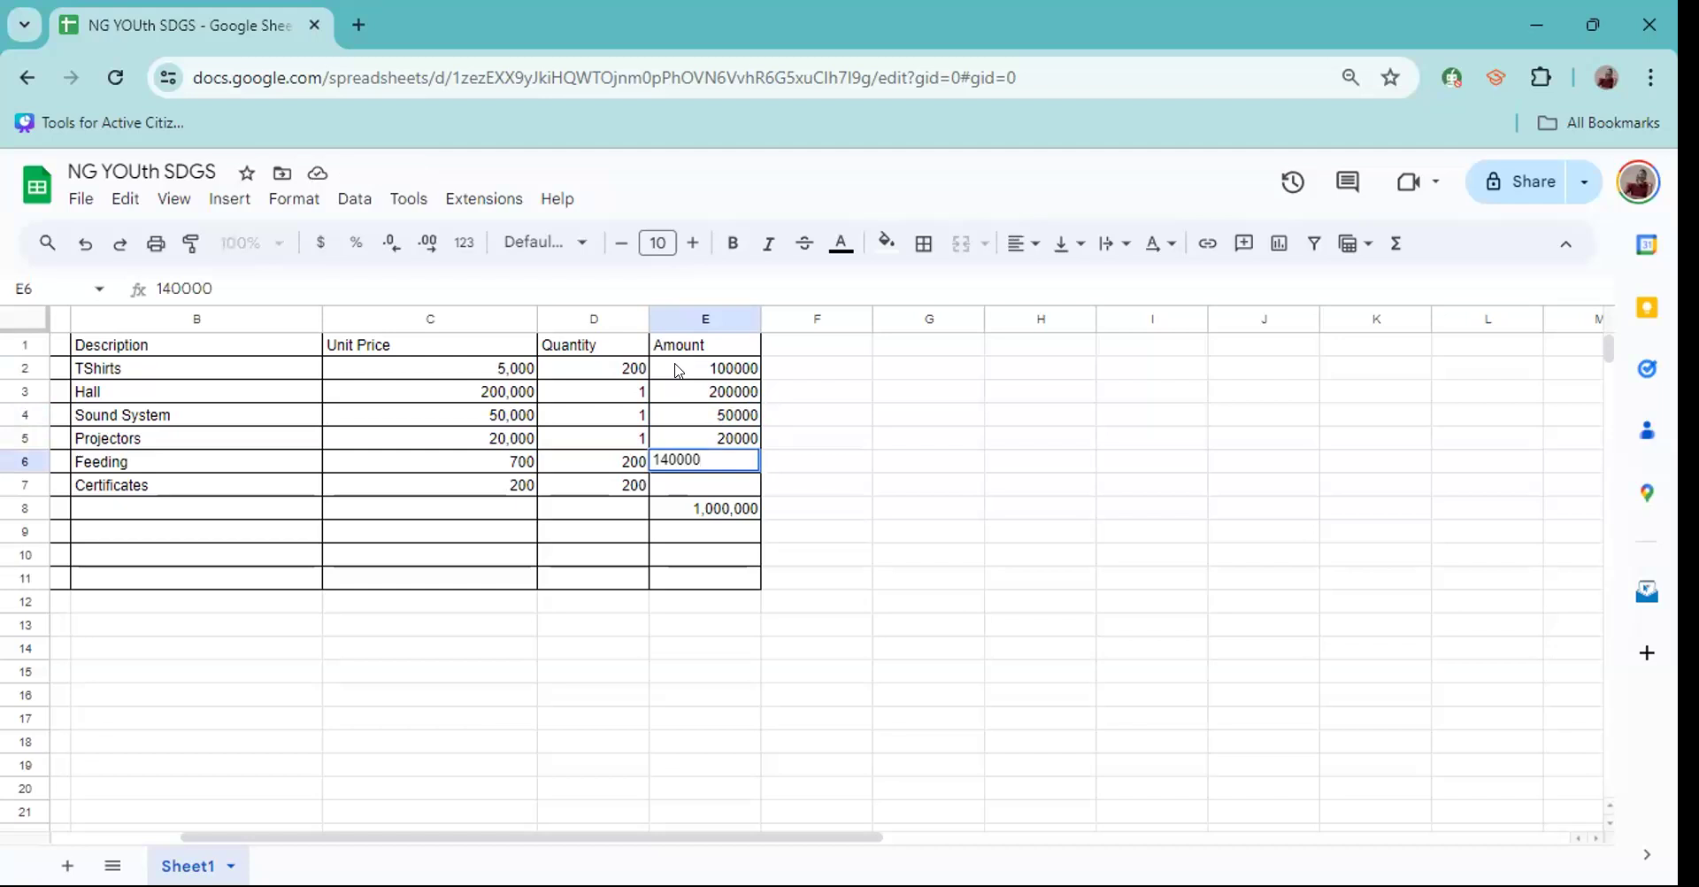
pyautogui.press('Return')
pyautogui.press('Left')
pyautogui.press('Up')
pyautogui.press('Right')
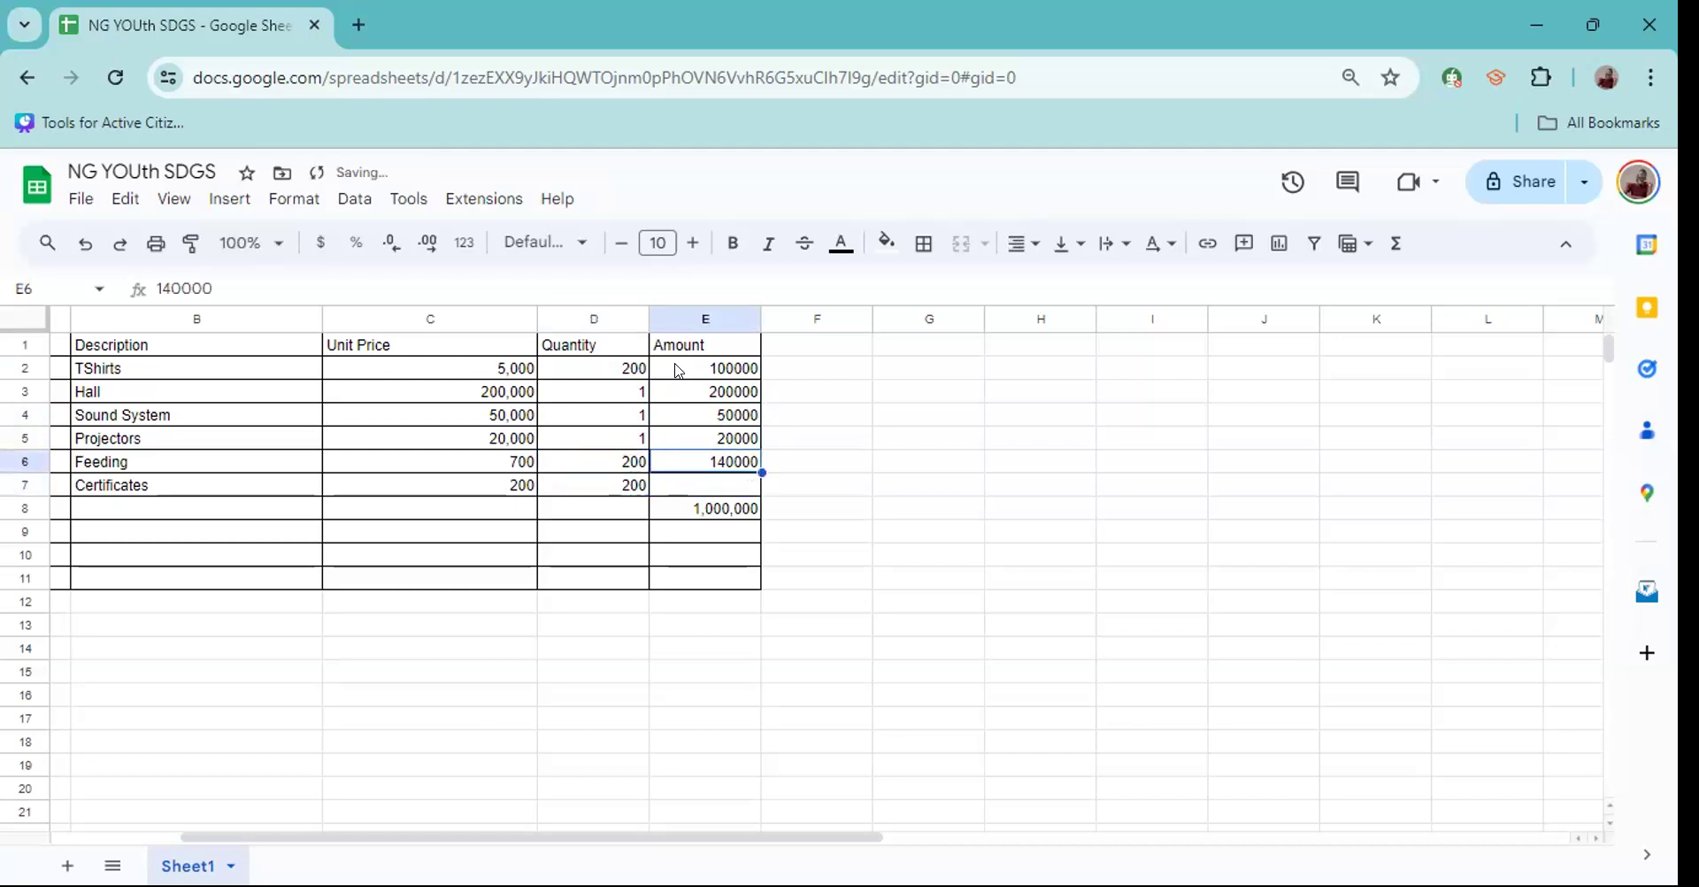
pyautogui.press('Down')
pyautogui.write('4000')
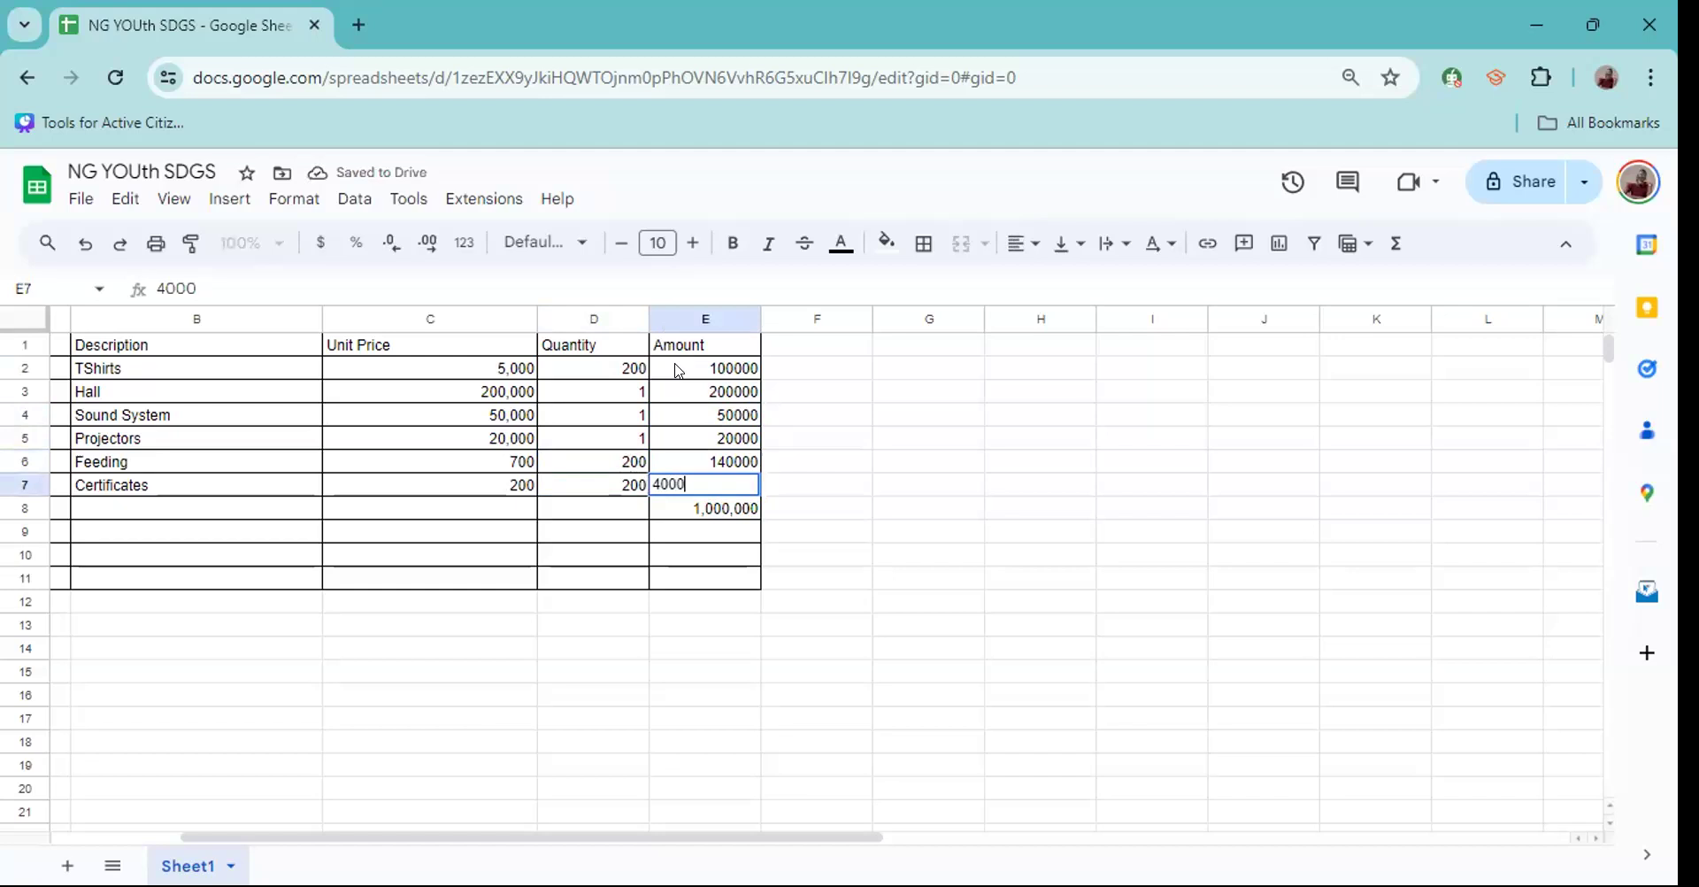
pyautogui.write('00')
pyautogui.press('Return')
# Add a Total label in A9, below the Miscellanous row.
pyautogui.press('Down')
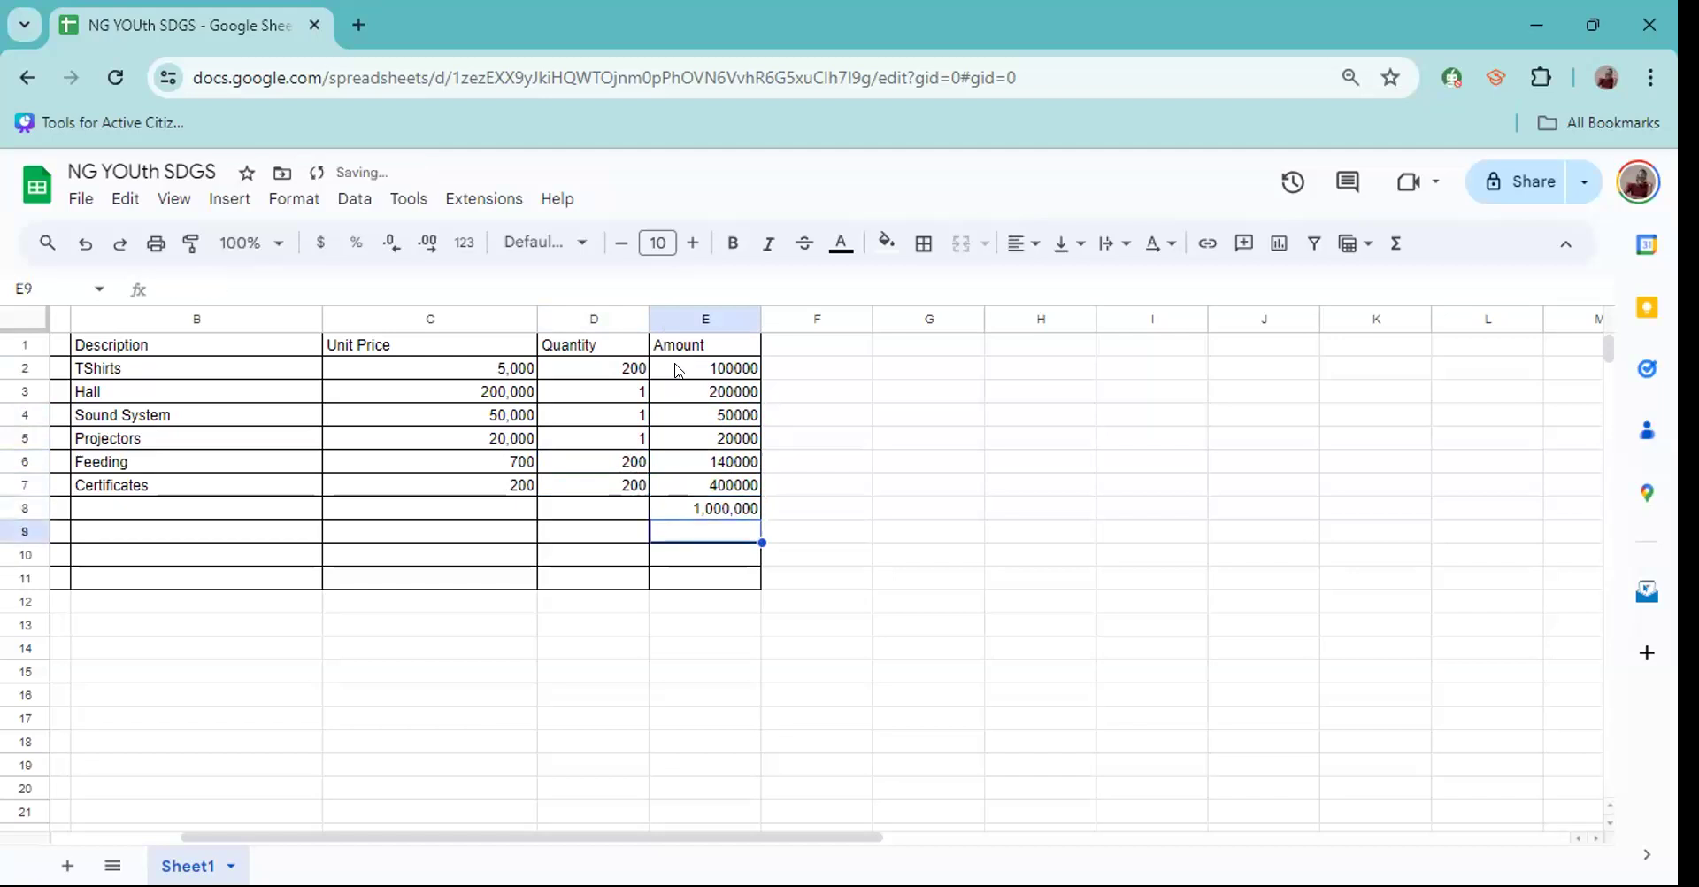
pyautogui.press('Left')
pyautogui.press('Left')
pyautogui.press('Left')
pyautogui.press('Left')
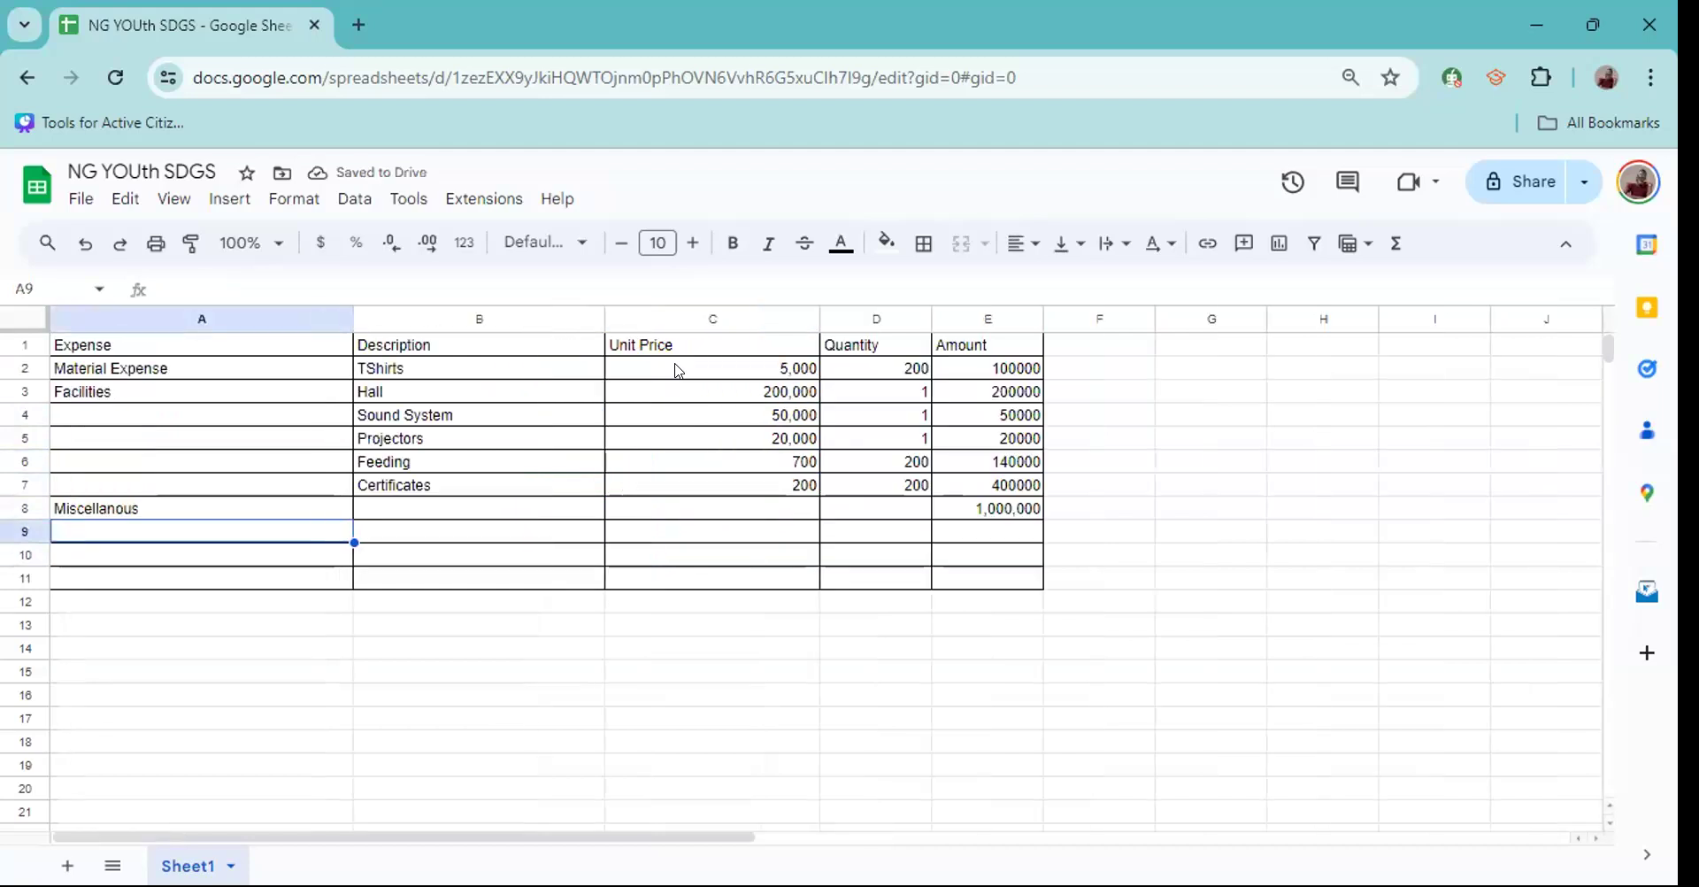
pyautogui.write('Total')
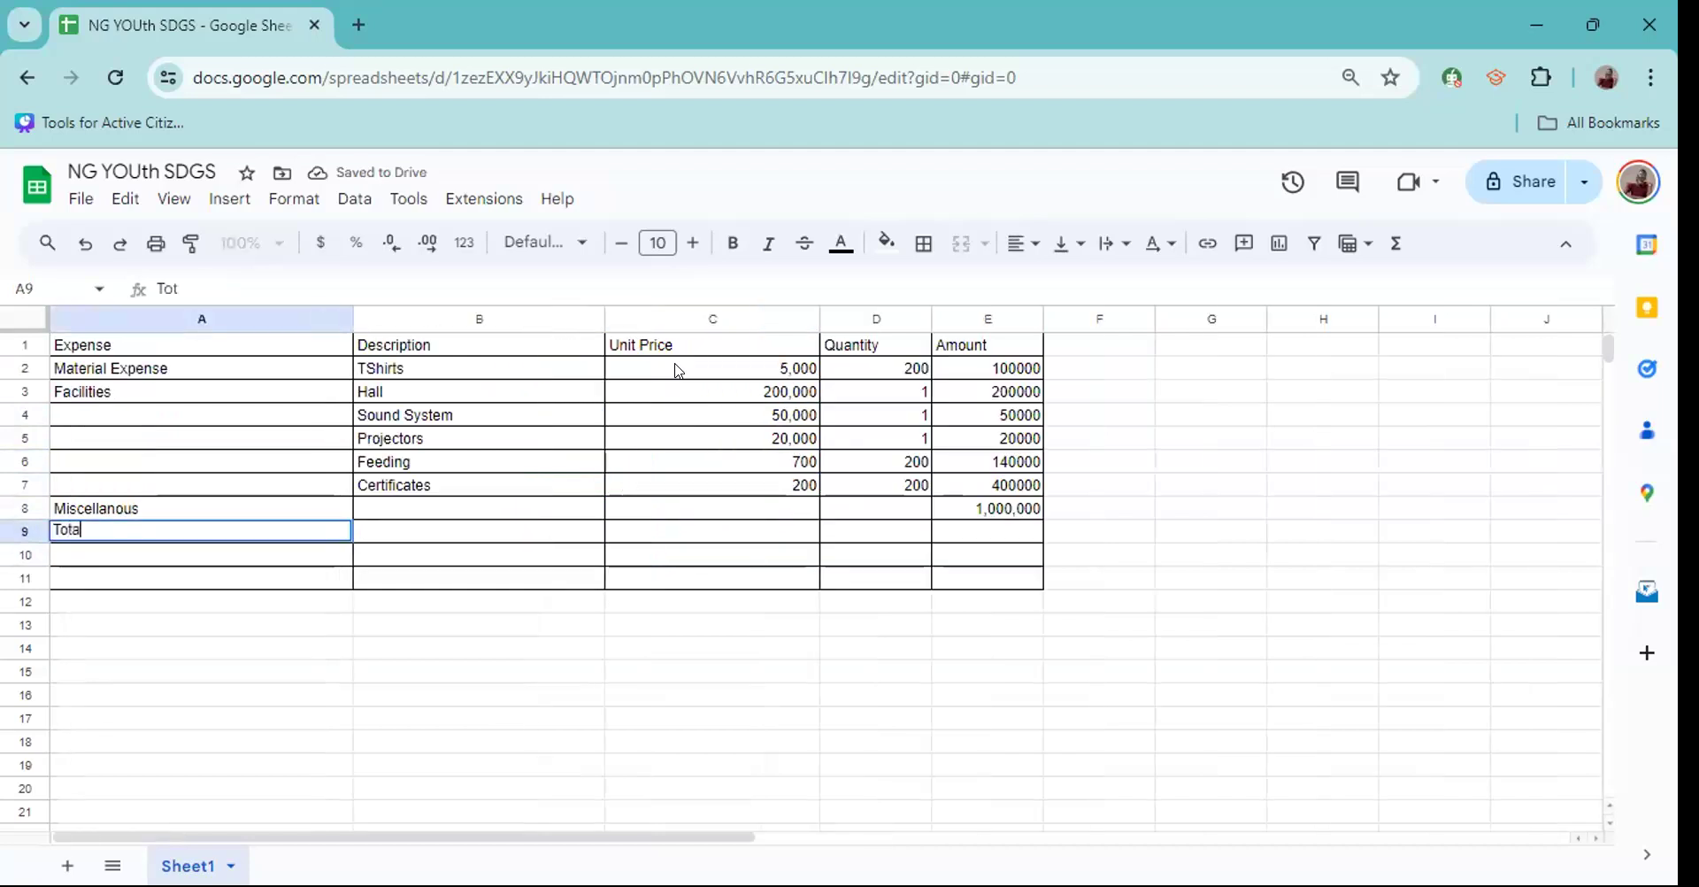
pyautogui.press('Return')
# Select all amounts from E2 to E8 to check their sum.
pyautogui.press('Down')
pyautogui.press('Up')
pyautogui.press('Up')
pyautogui.press('Right')
pyautogui.press('Right')
pyautogui.press('Right')
pyautogui.press('Right')
pyautogui.press('Up')
pyautogui.press('Up')
pyautogui.press('Up')
pyautogui.press('Up')
pyautogui.press('Up')
pyautogui.press('Up')
pyautogui.press('Up')
pyautogui.press('Down')
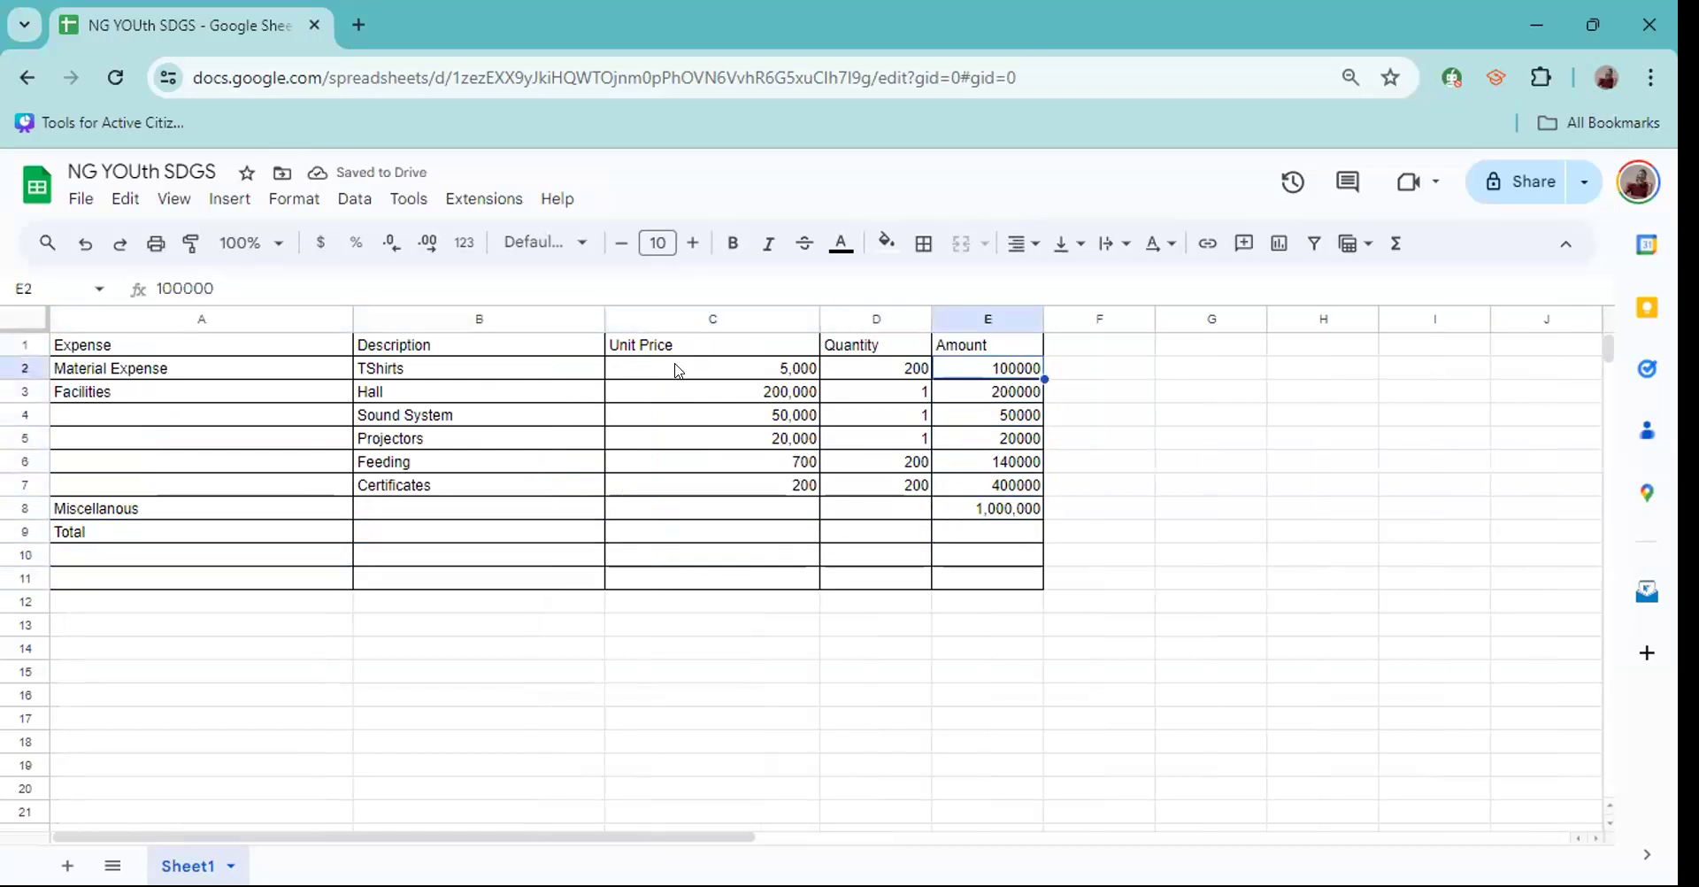
pyautogui.hotkey('shift', 'Down')
pyautogui.hotkey('shift', 'Down')
pyautogui.hotkey('shift', 'Down')
pyautogui.hotkey('shift', 'Down')
pyautogui.hotkey('shift', 'Down')
pyautogui.hotkey('shift', 'Down')
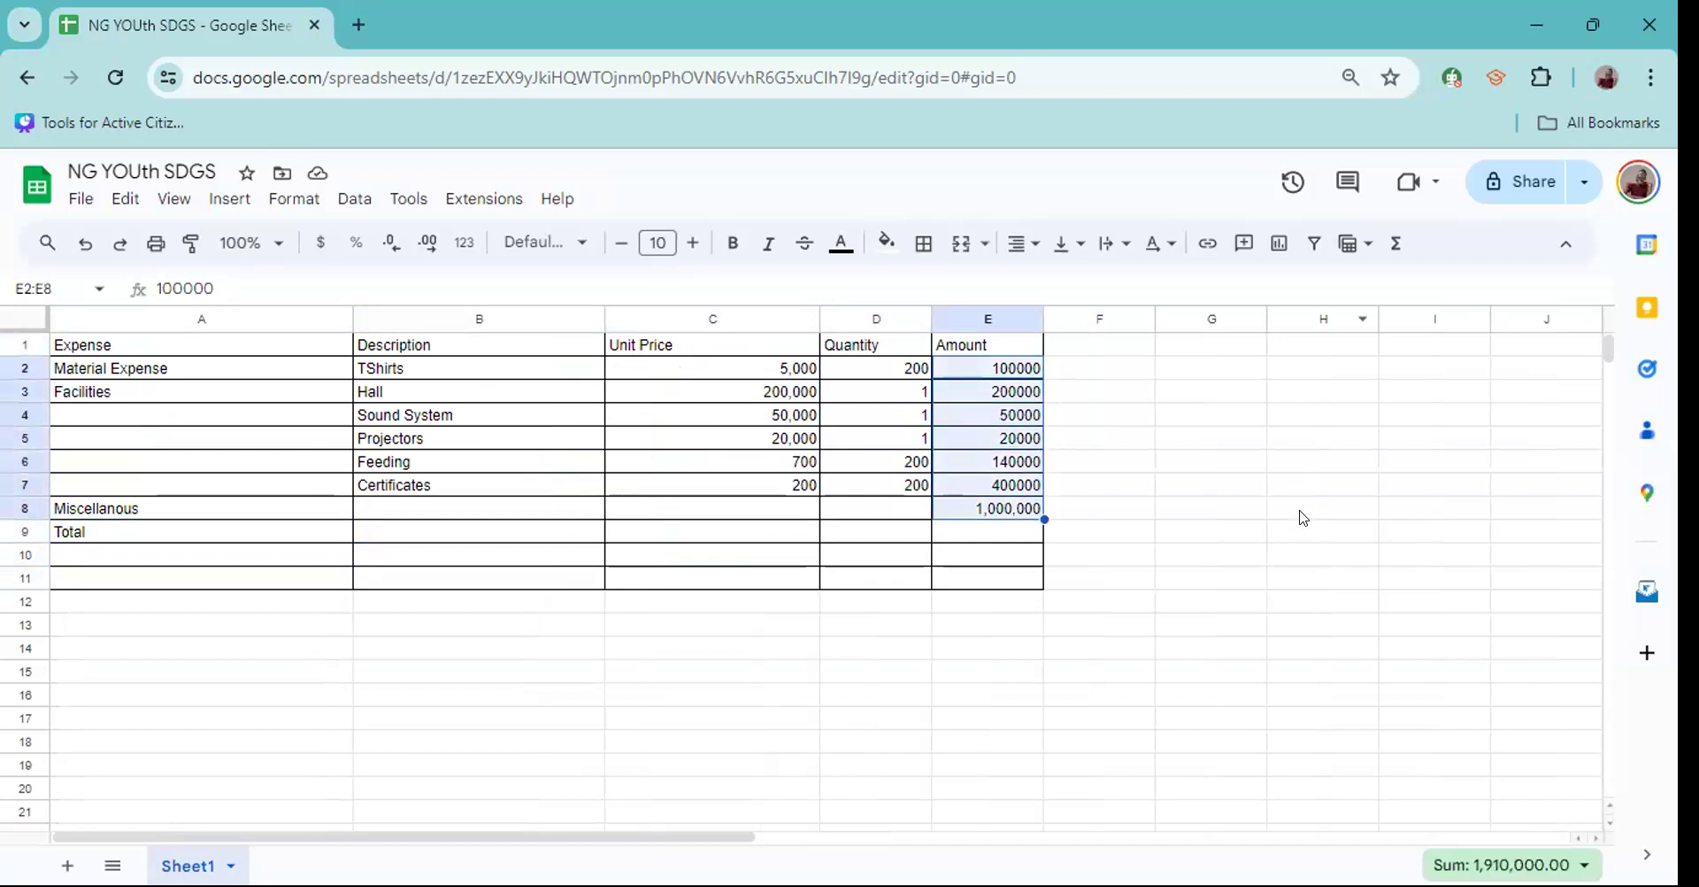
pyautogui.click(962, 517)
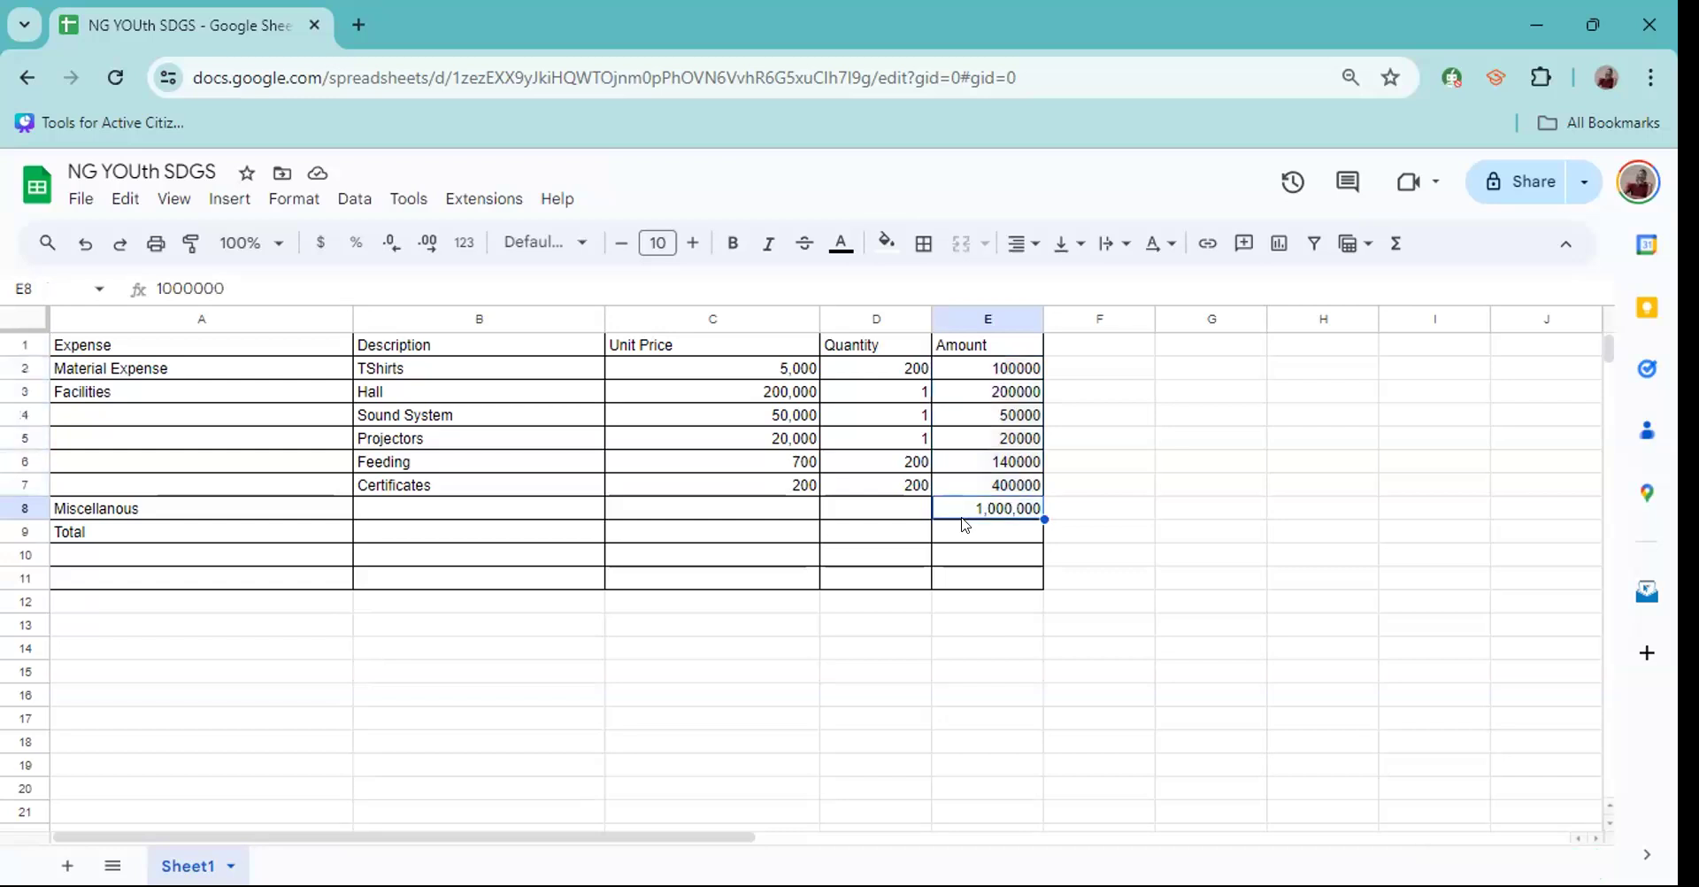
# Enter =SUM(E2:E8) in E9 to total the Amount column.
pyautogui.click(977, 539)
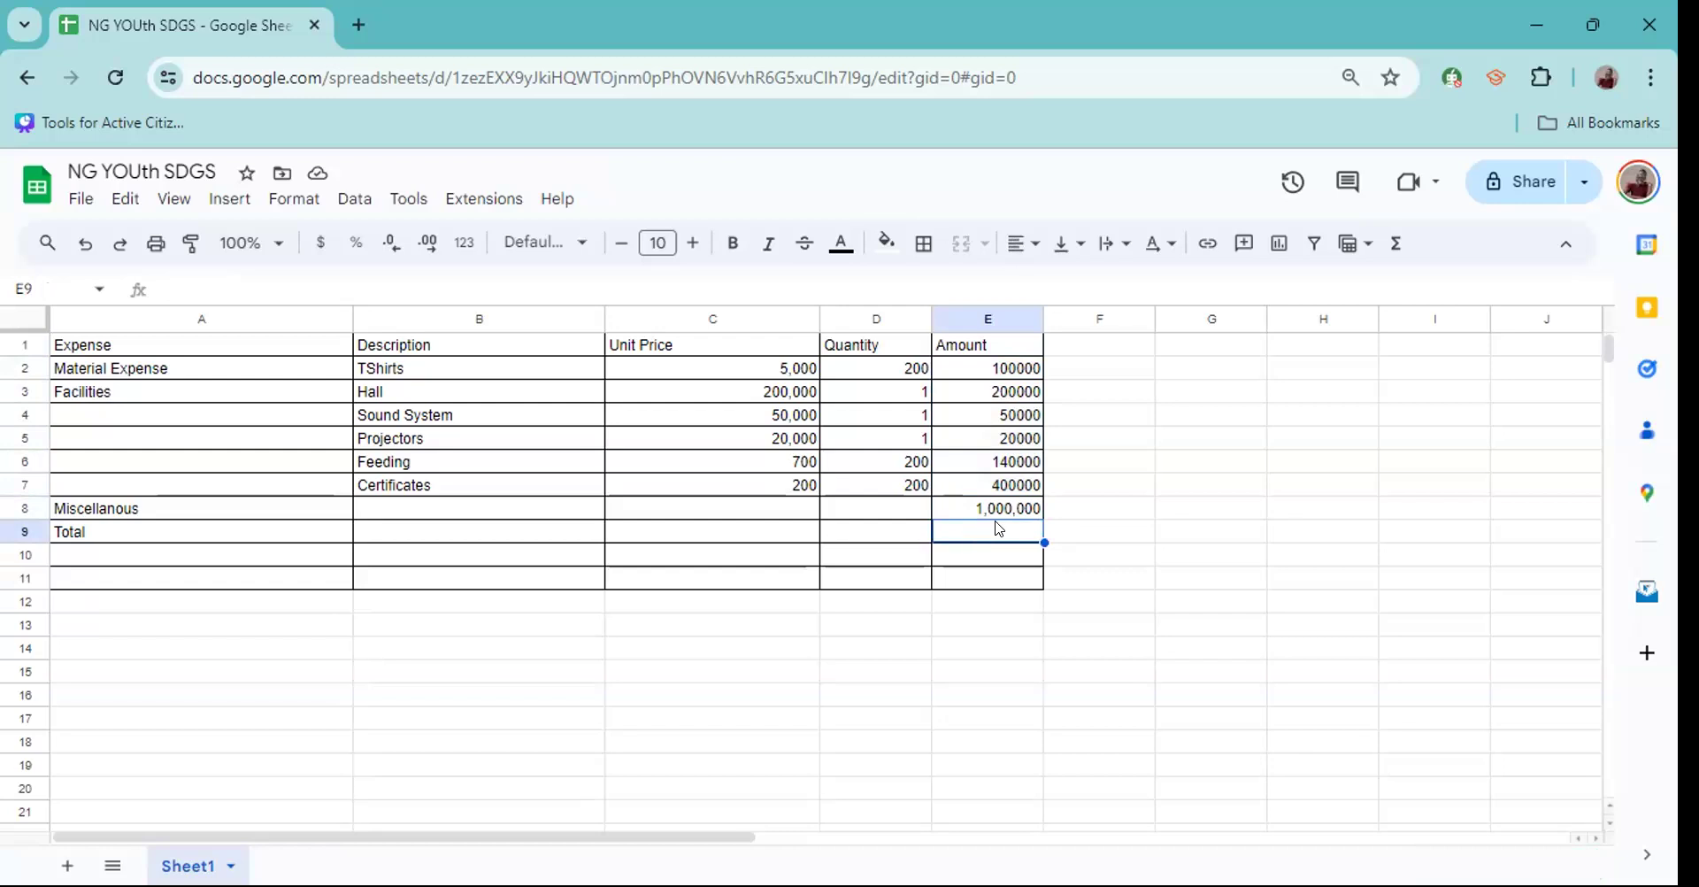
pyautogui.write('=Su')
pyautogui.press('BackSpace')
pyautogui.write('U')
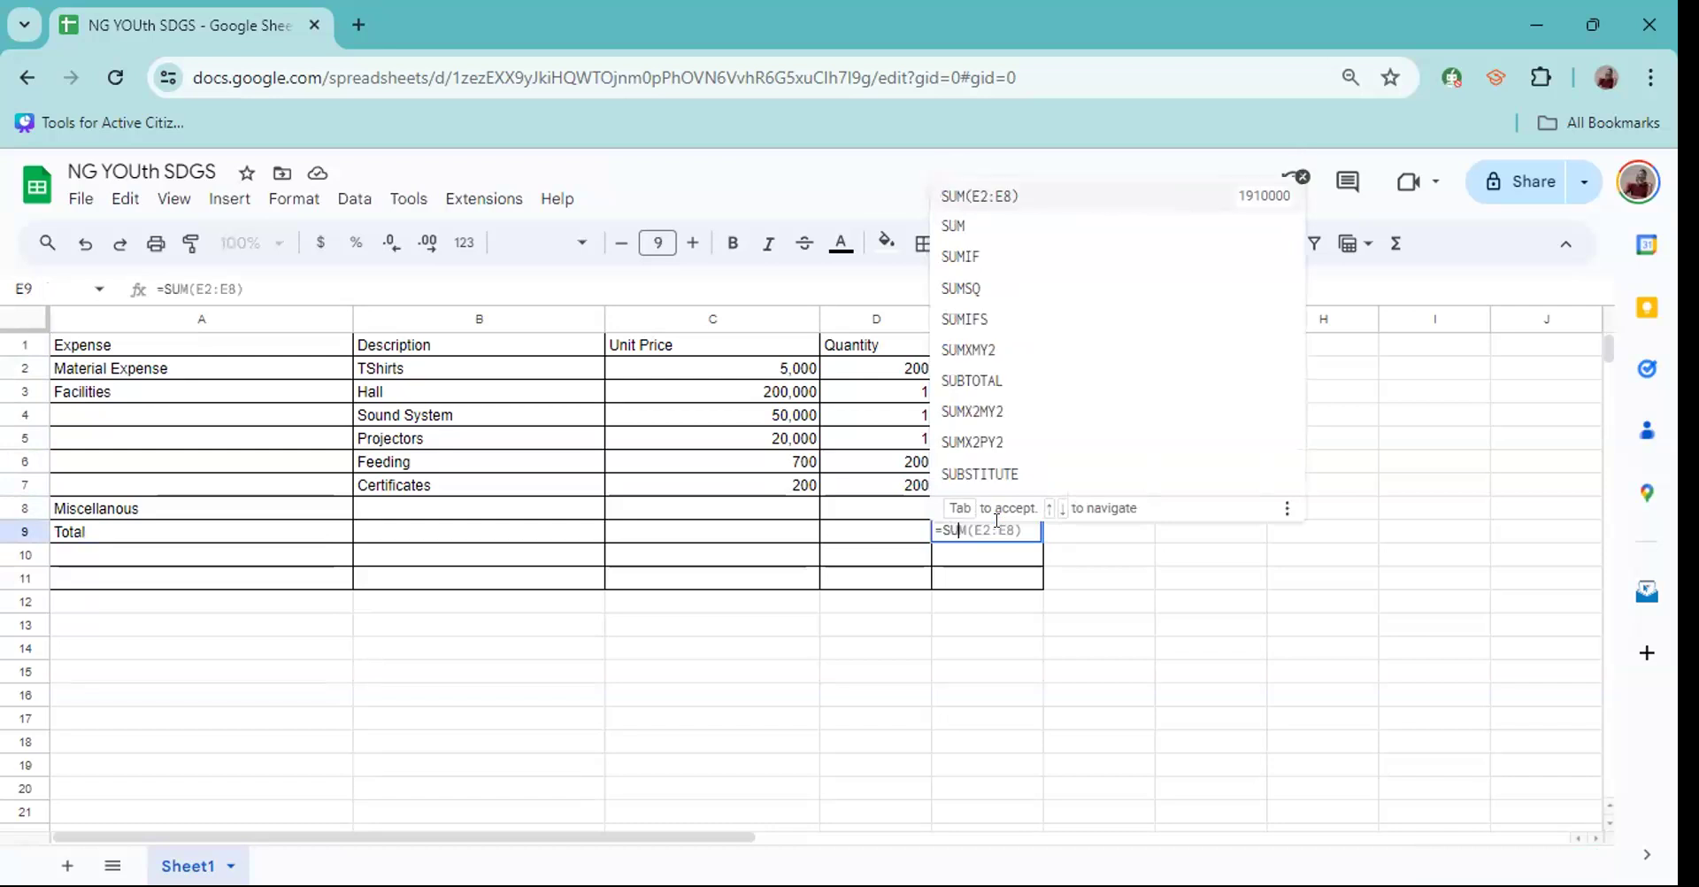
pyautogui.write('M(')
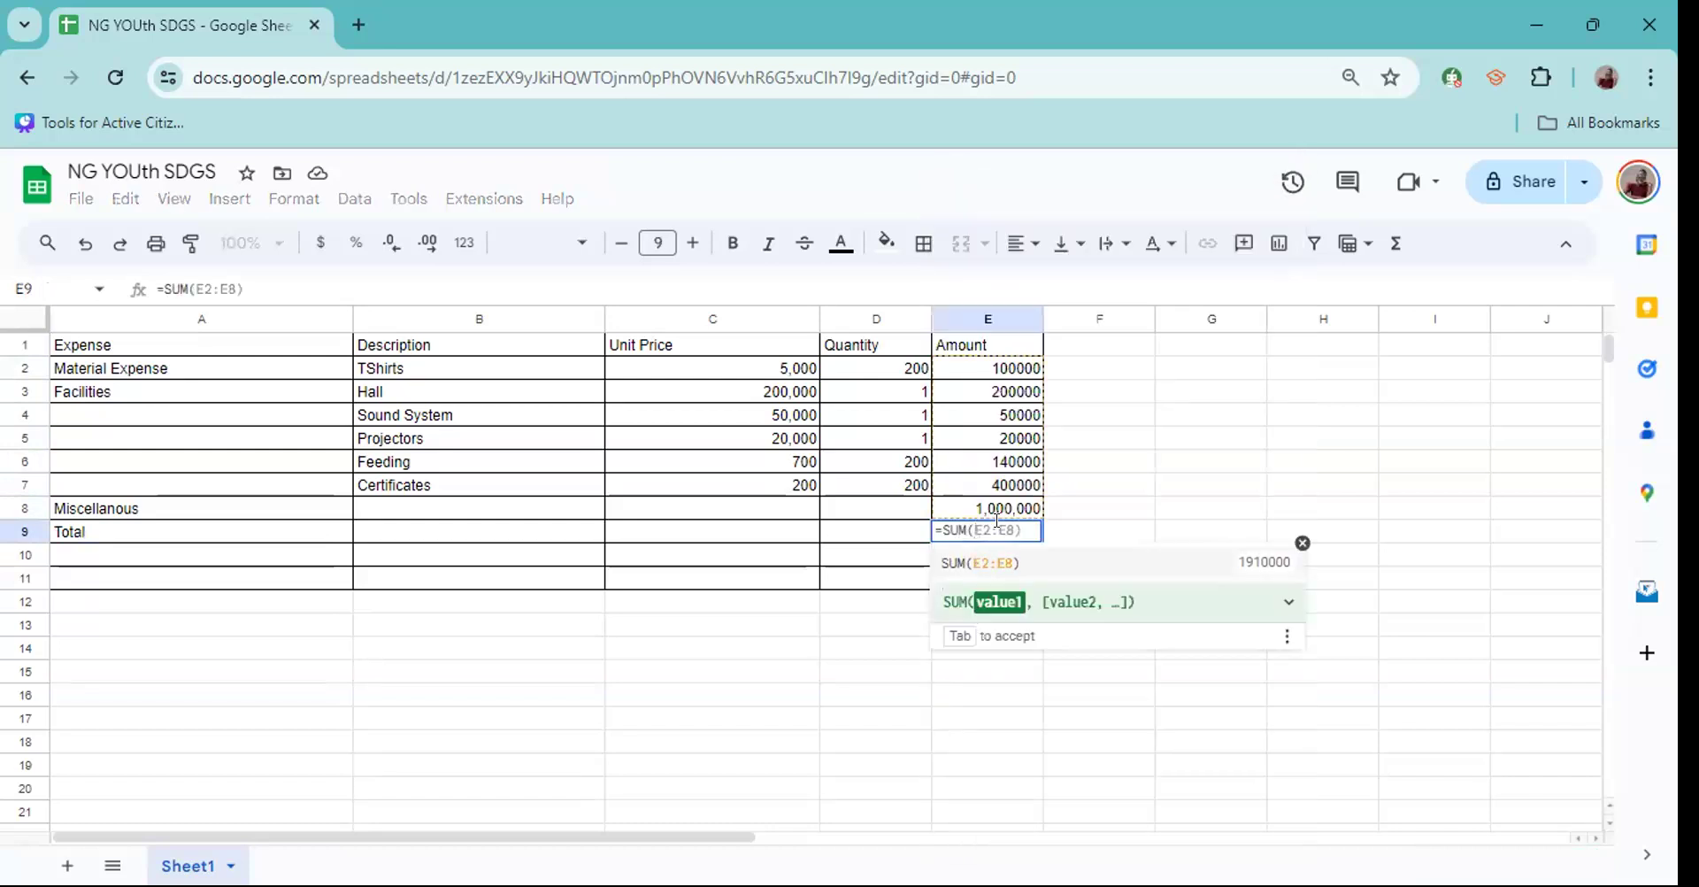
pyautogui.write('E@')
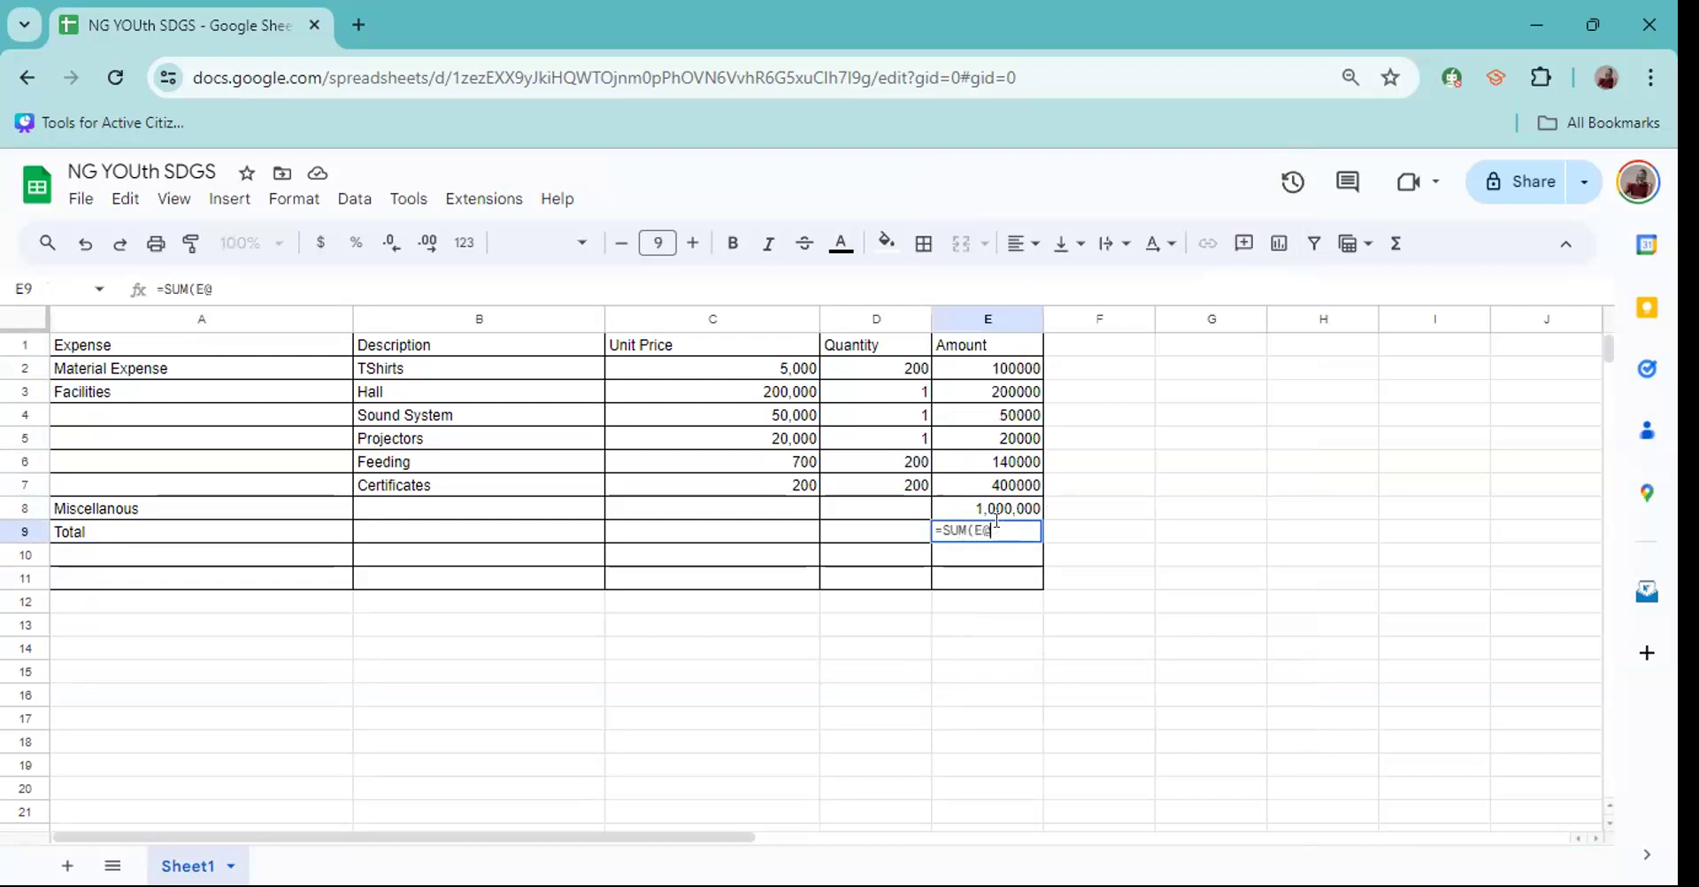
pyautogui.press('BackSpace')
pyautogui.write('2:E8')
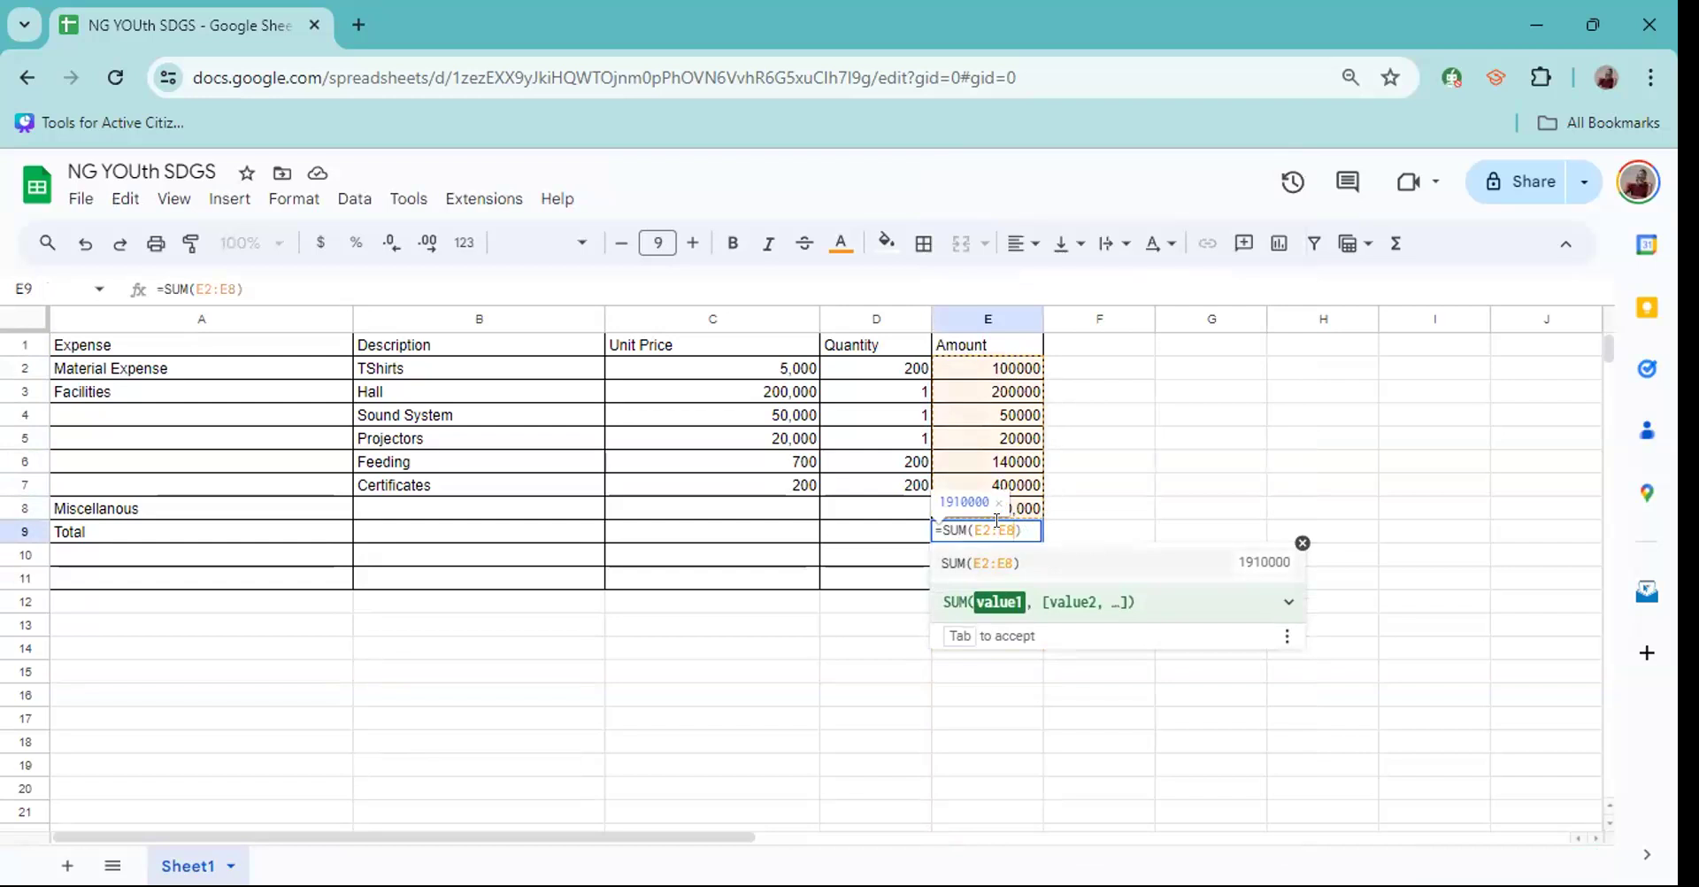
pyautogui.write(')')
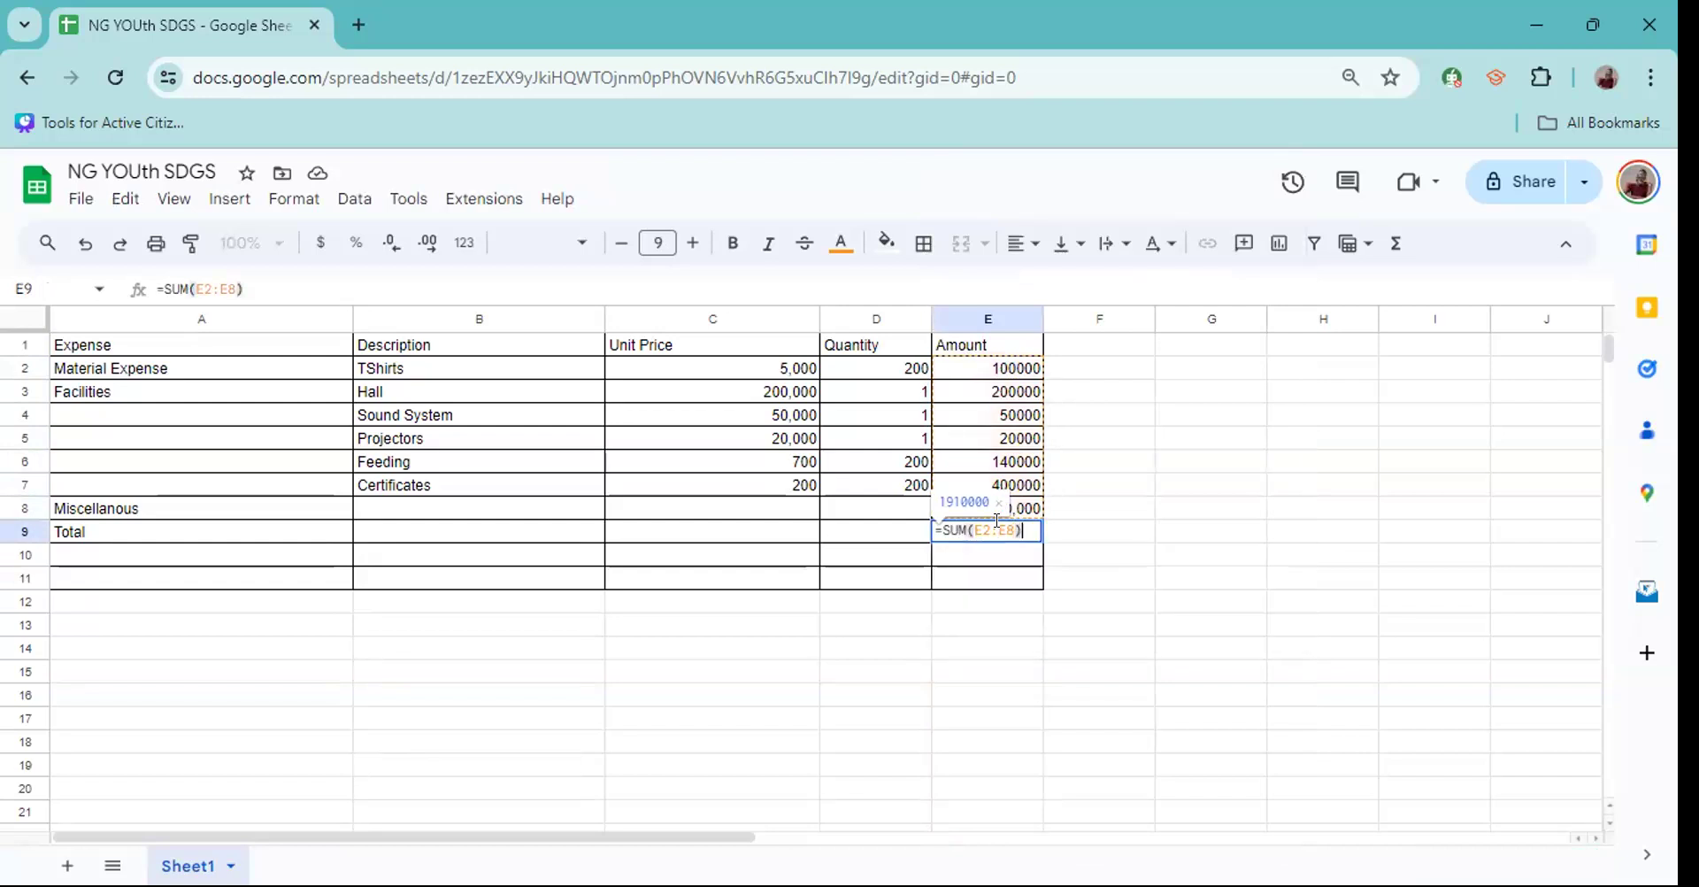
pyautogui.press('Return')
pyautogui.click(1191, 581)
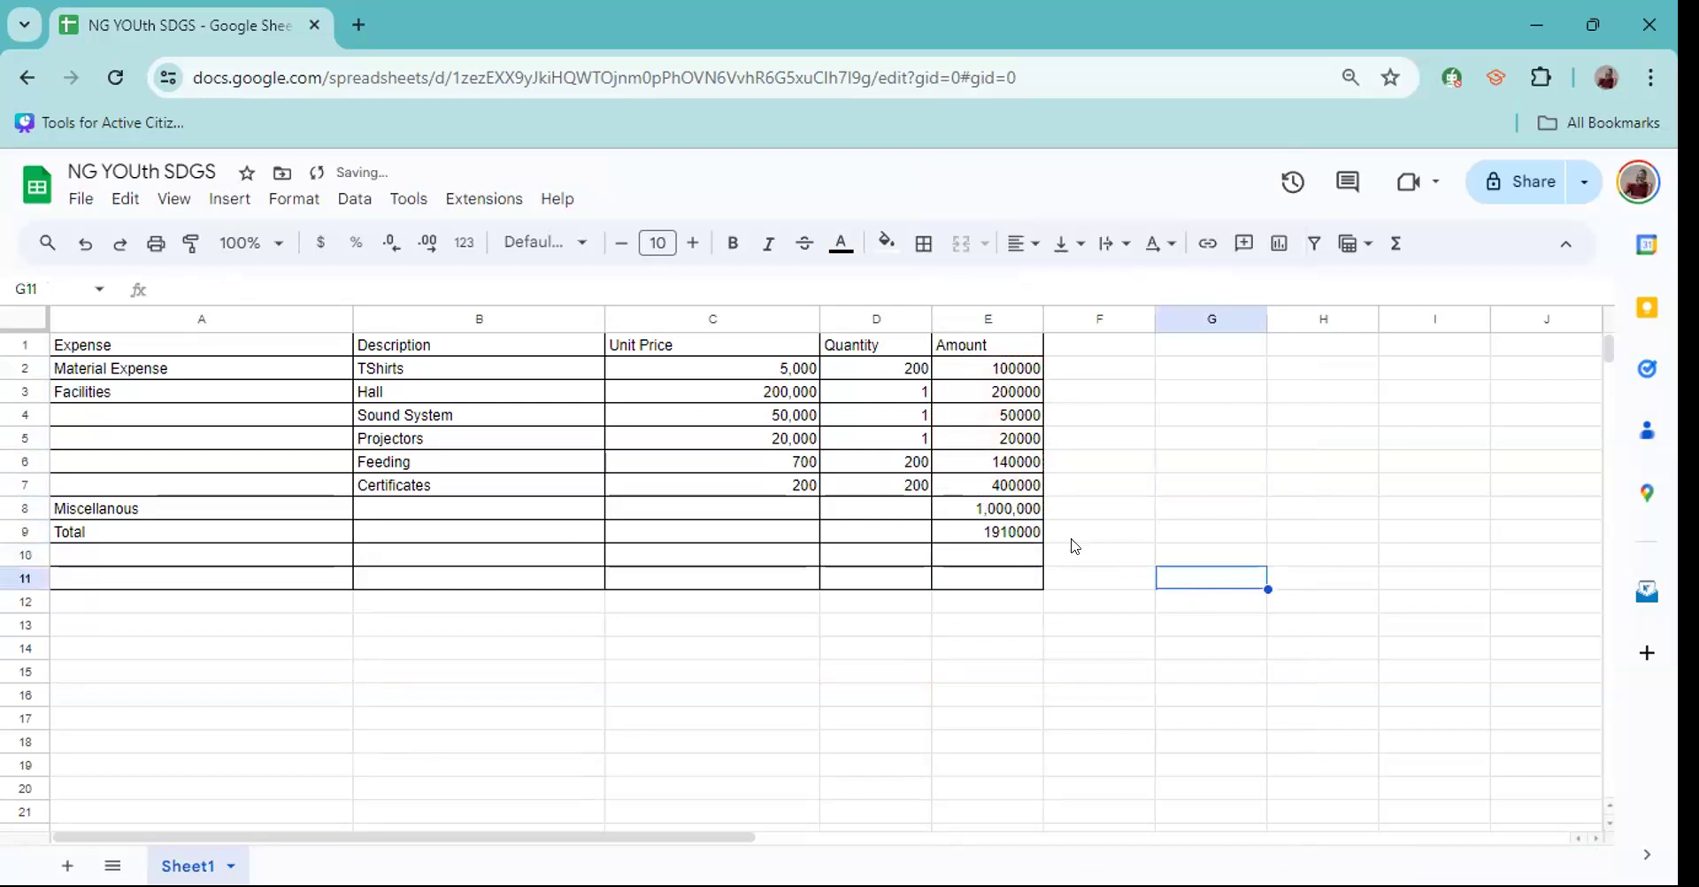
# Examine the total formula in E9 and the amounts in column E that it adds up.
pyautogui.click(1006, 531)
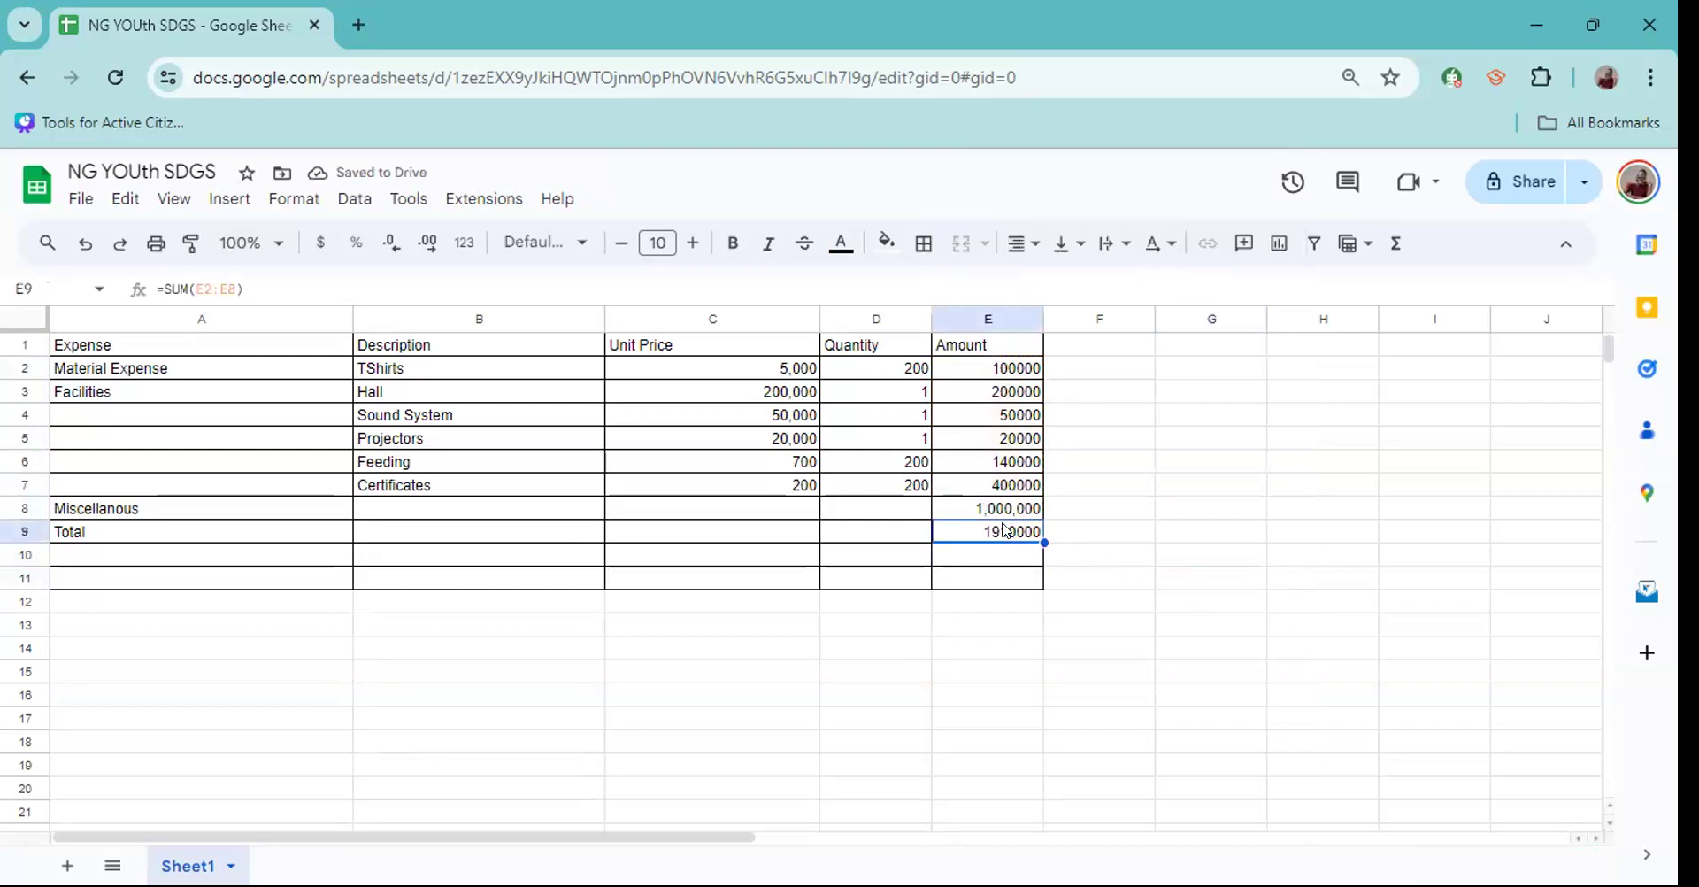
pyautogui.doubleClick(1013, 529)
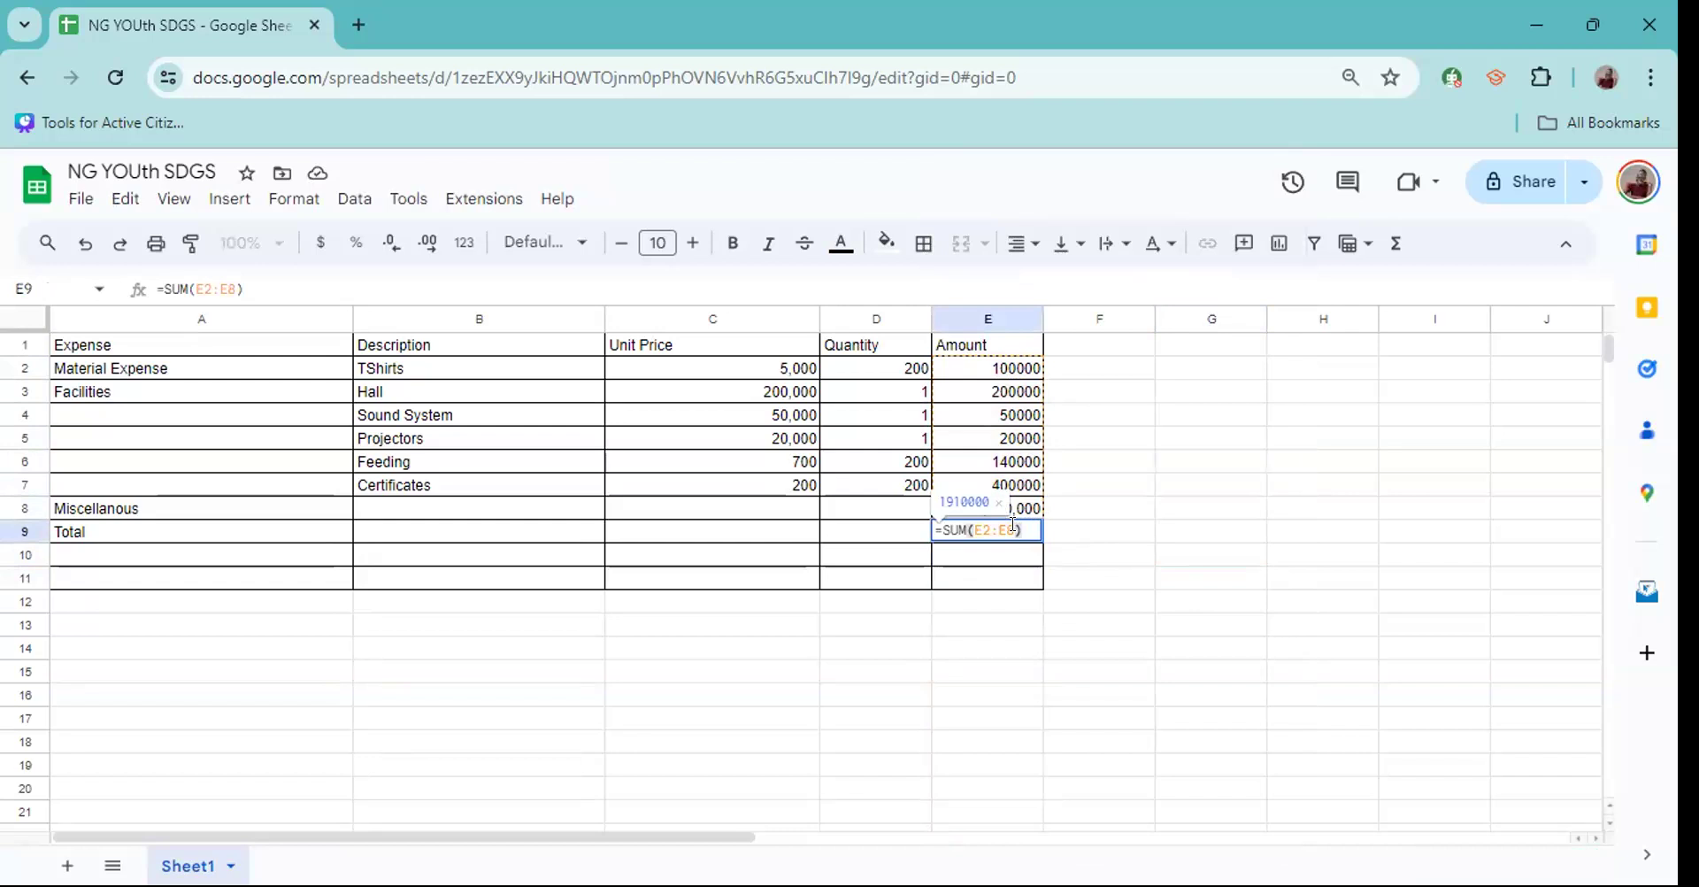
pyautogui.click(1038, 400)
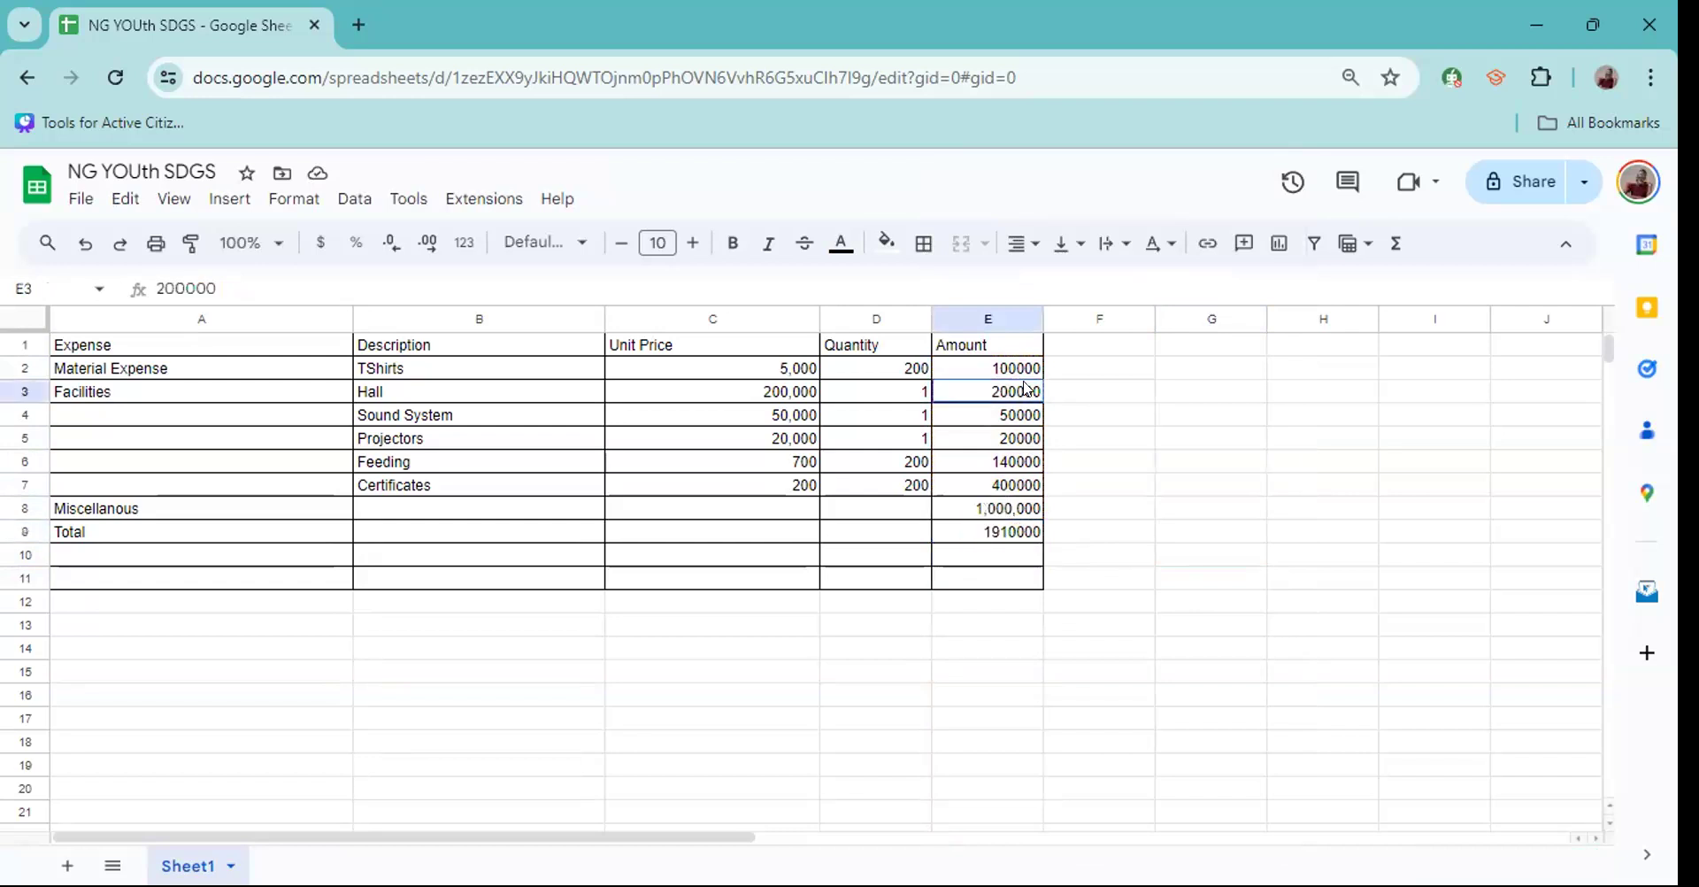
pyautogui.click(1006, 536)
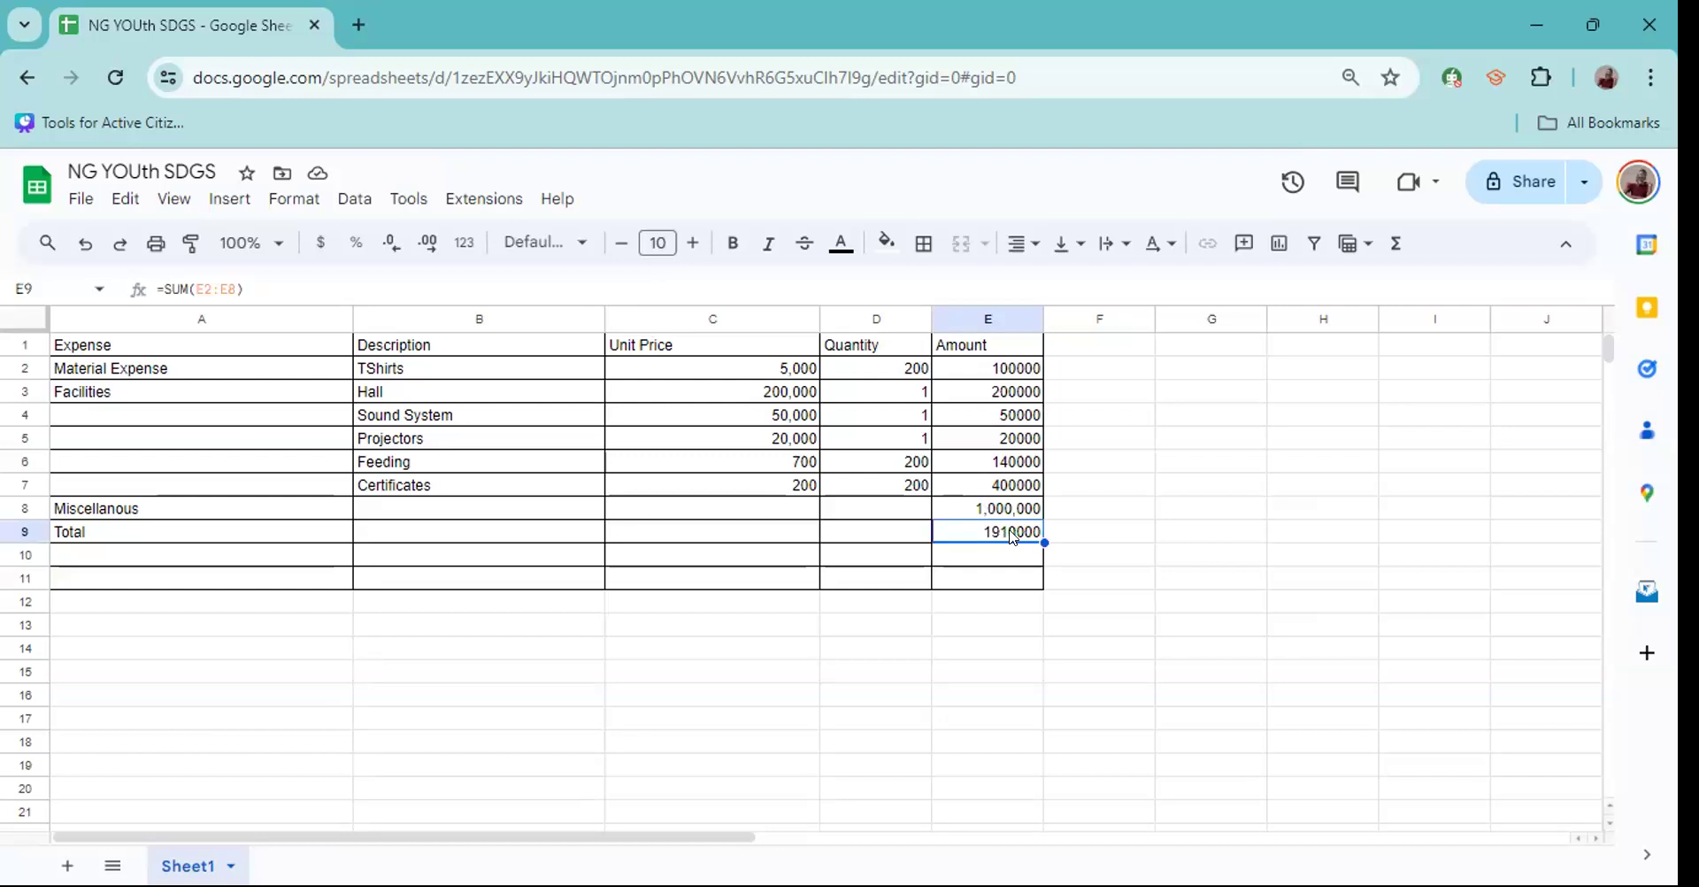
pyautogui.press('Left')
pyautogui.press('Up')
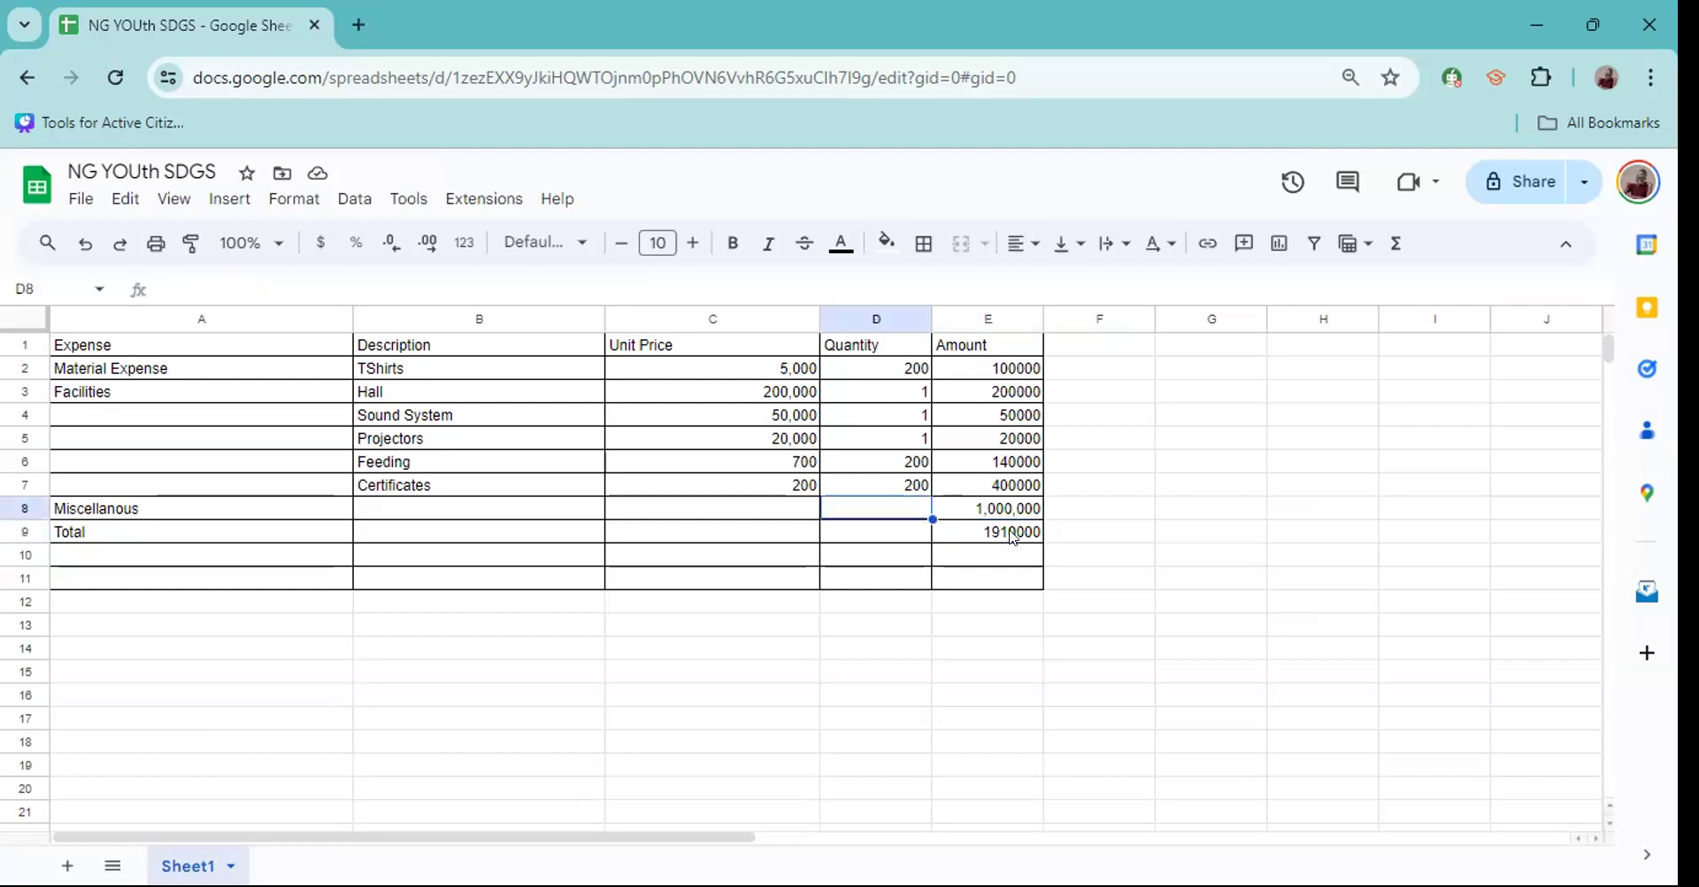
pyautogui.press('Down')
pyautogui.press('Right')
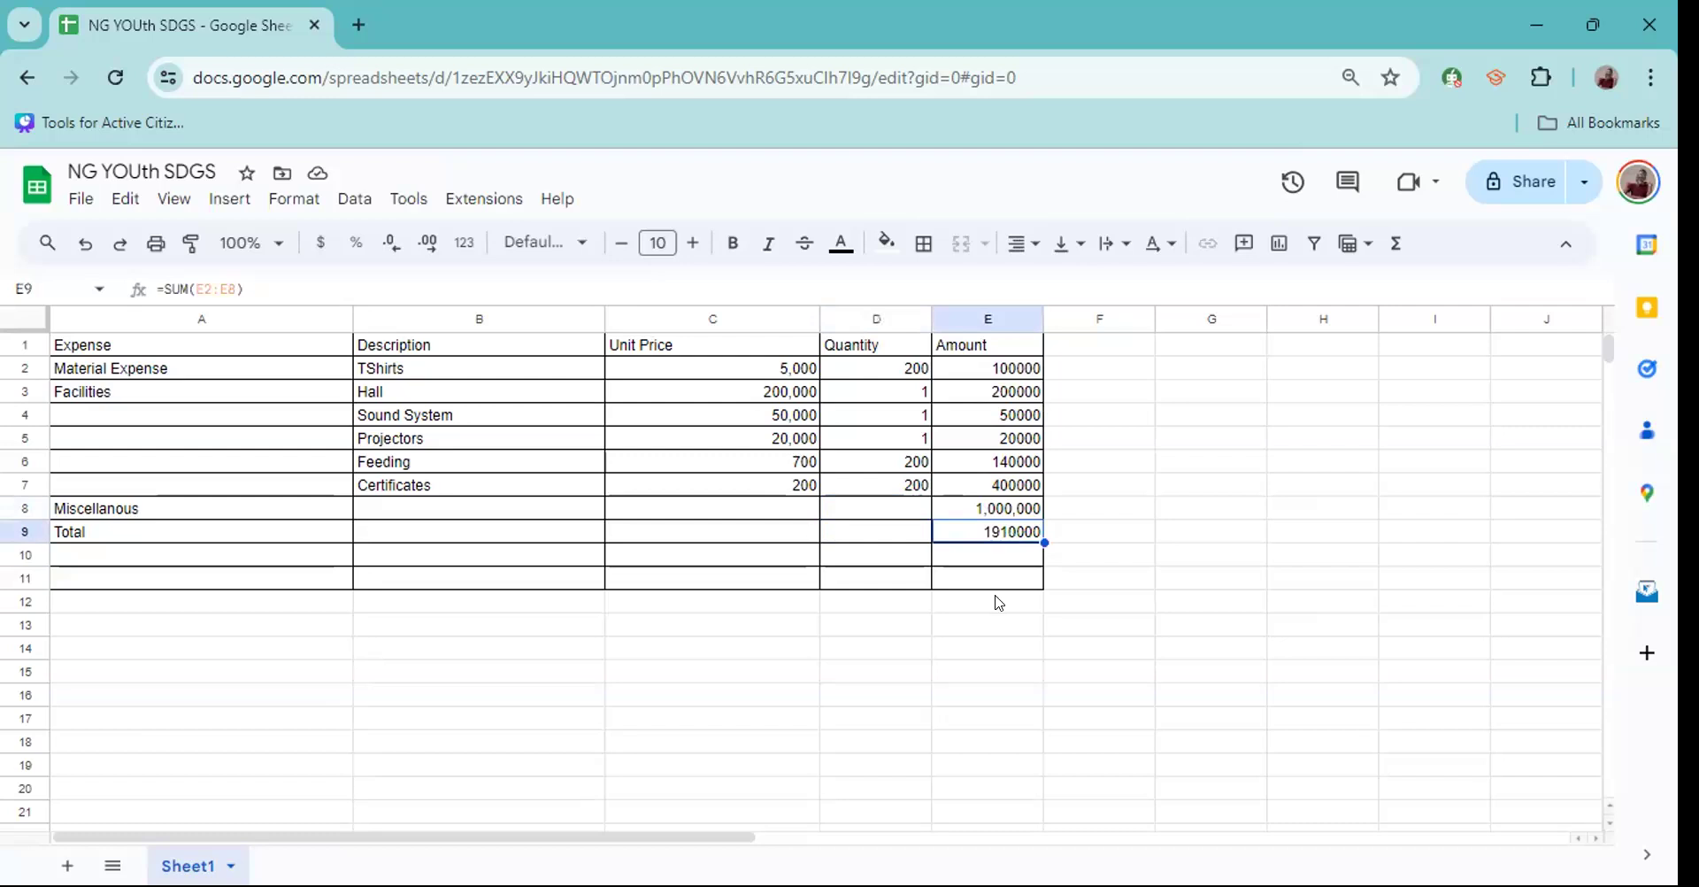
pyautogui.doubleClick(1014, 537)
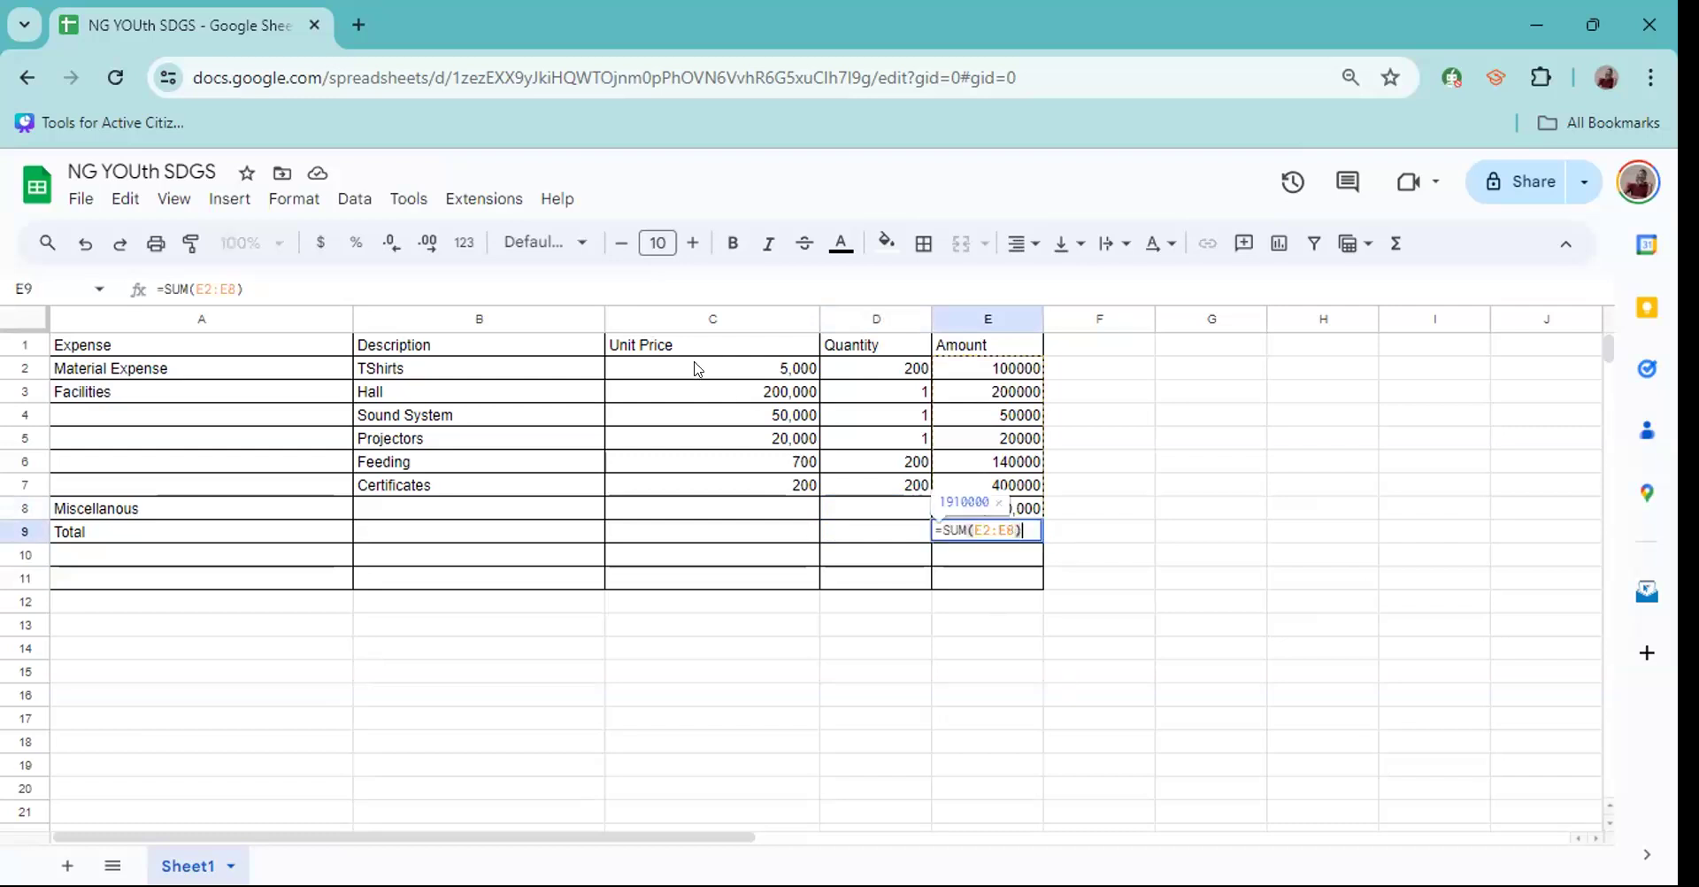
pyautogui.click(1033, 469)
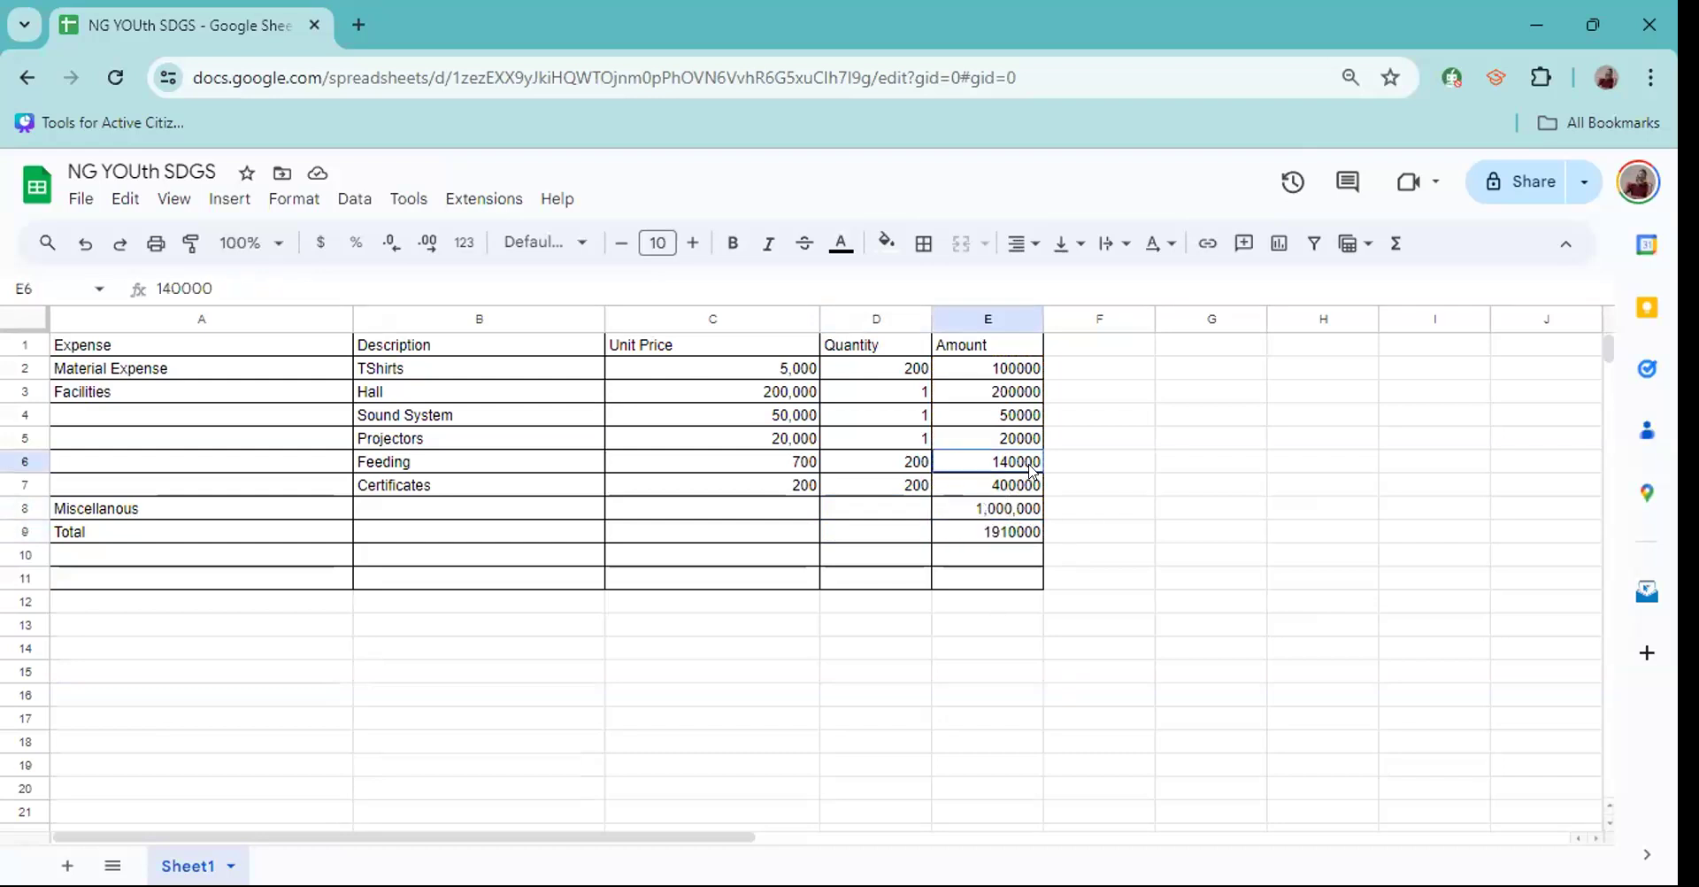
pyautogui.click(994, 375)
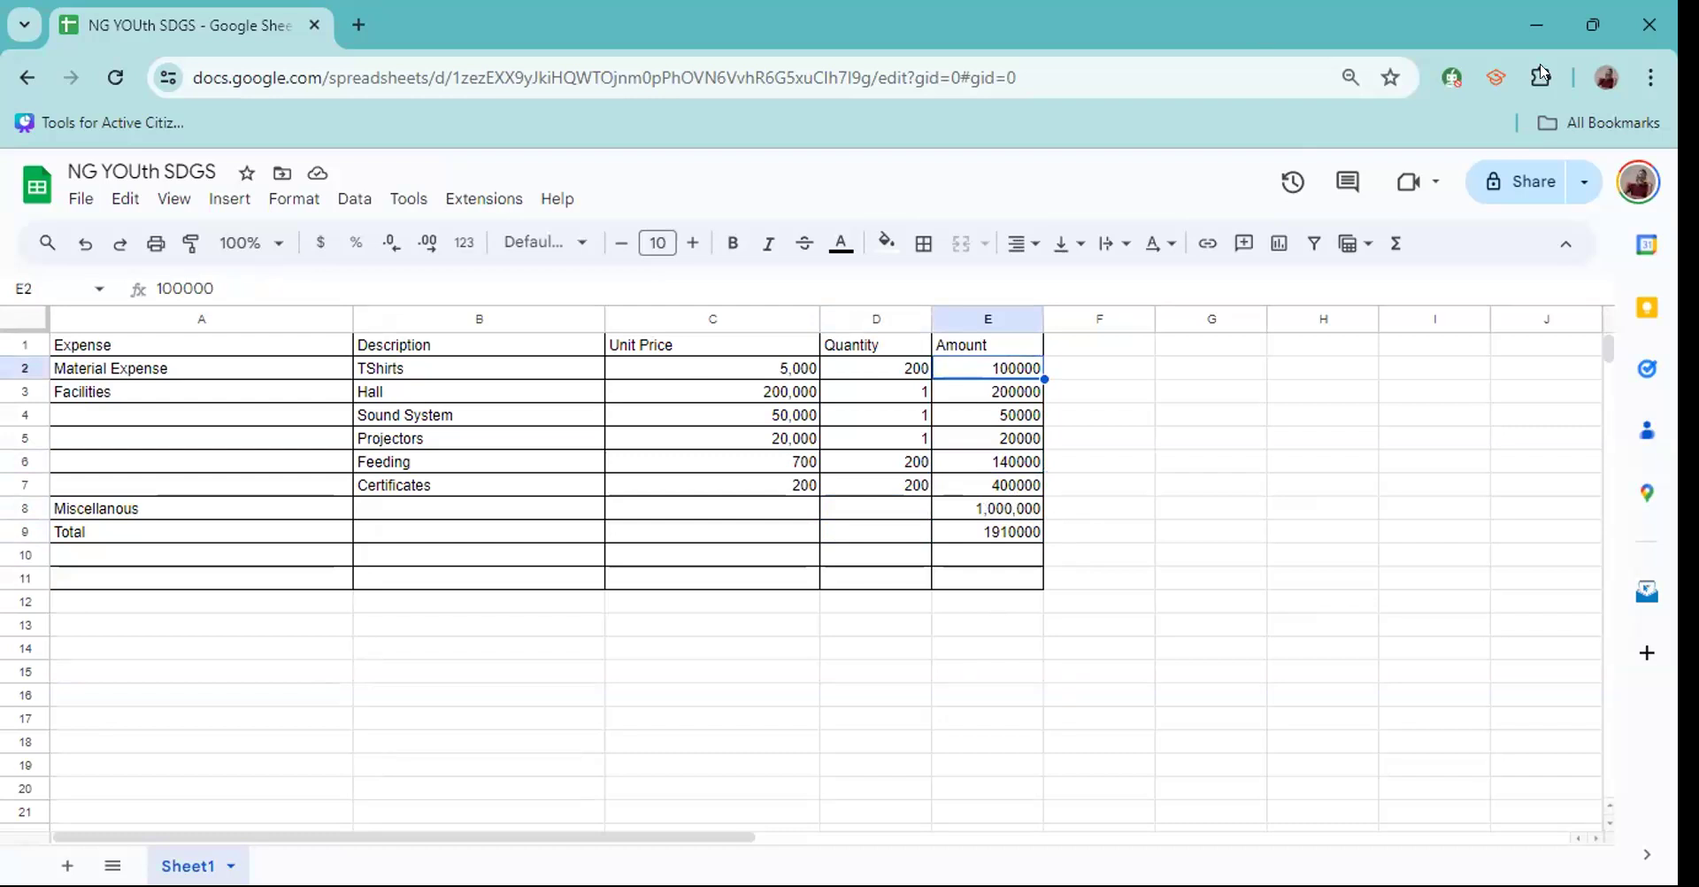
pyautogui.click(1093, 579)
pyautogui.click(1009, 529)
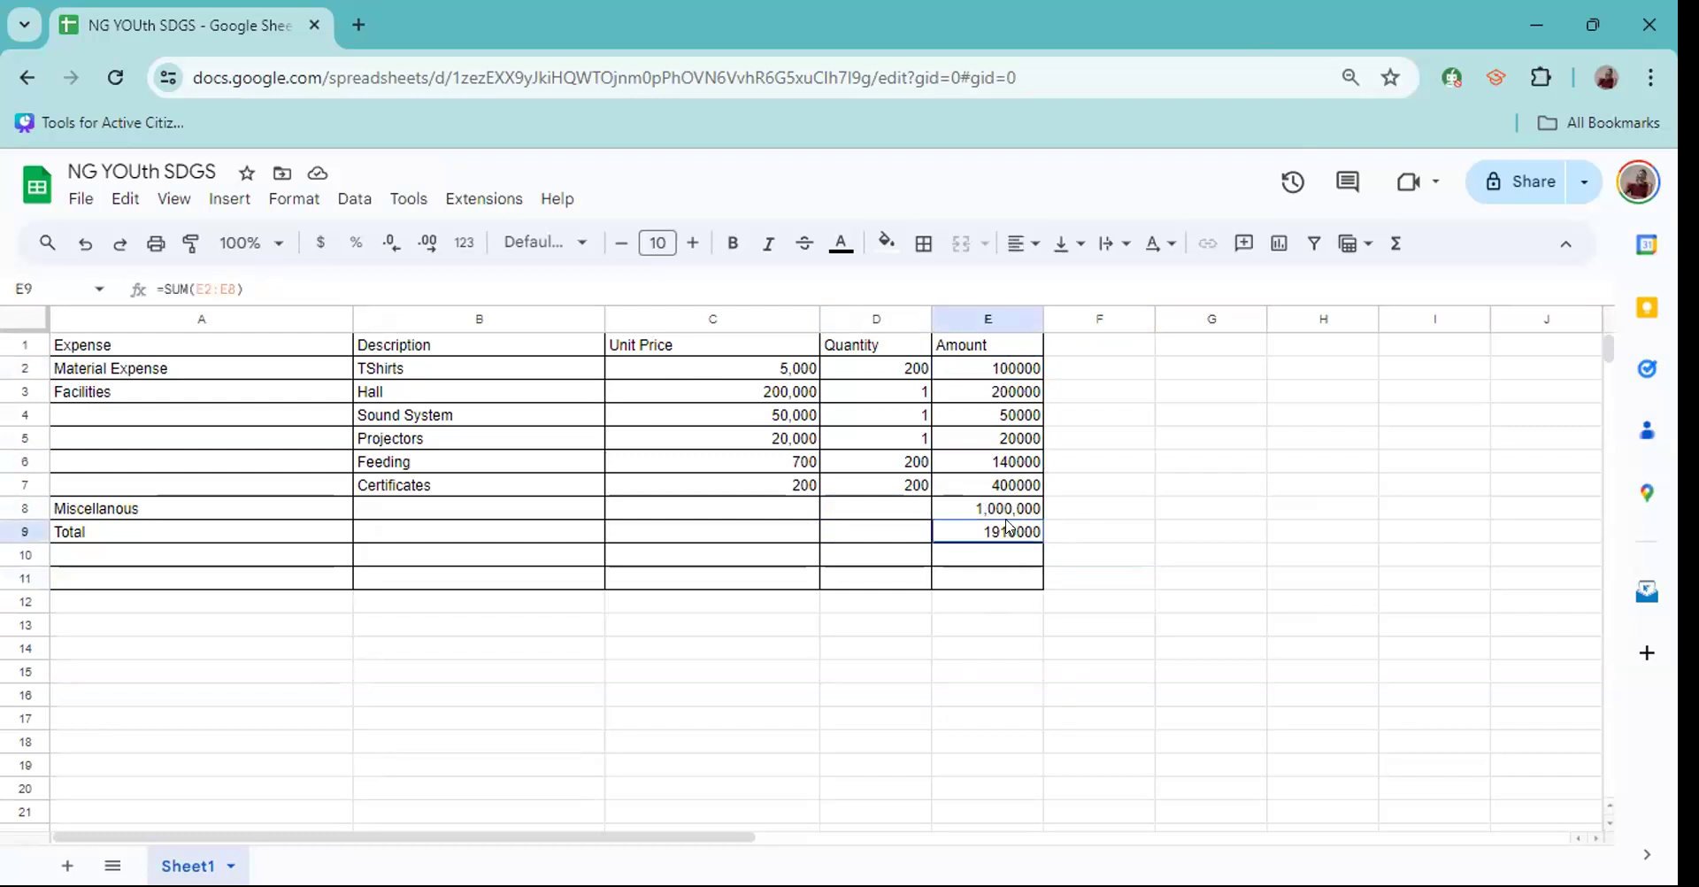
# Review the Unit Price cells between the Hall and Total rows of the budget.
pyautogui.click(769, 510)
pyautogui.press('Up')
pyautogui.press('Up')
pyautogui.press('Up')
pyautogui.press('Up')
pyautogui.press('Up')
pyautogui.press('Down')
pyautogui.press('Down')
pyautogui.press('Down')
pyautogui.press('Down')
pyautogui.press('Down')
pyautogui.press('Down')
pyautogui.press('Right')
pyautogui.press('Right')
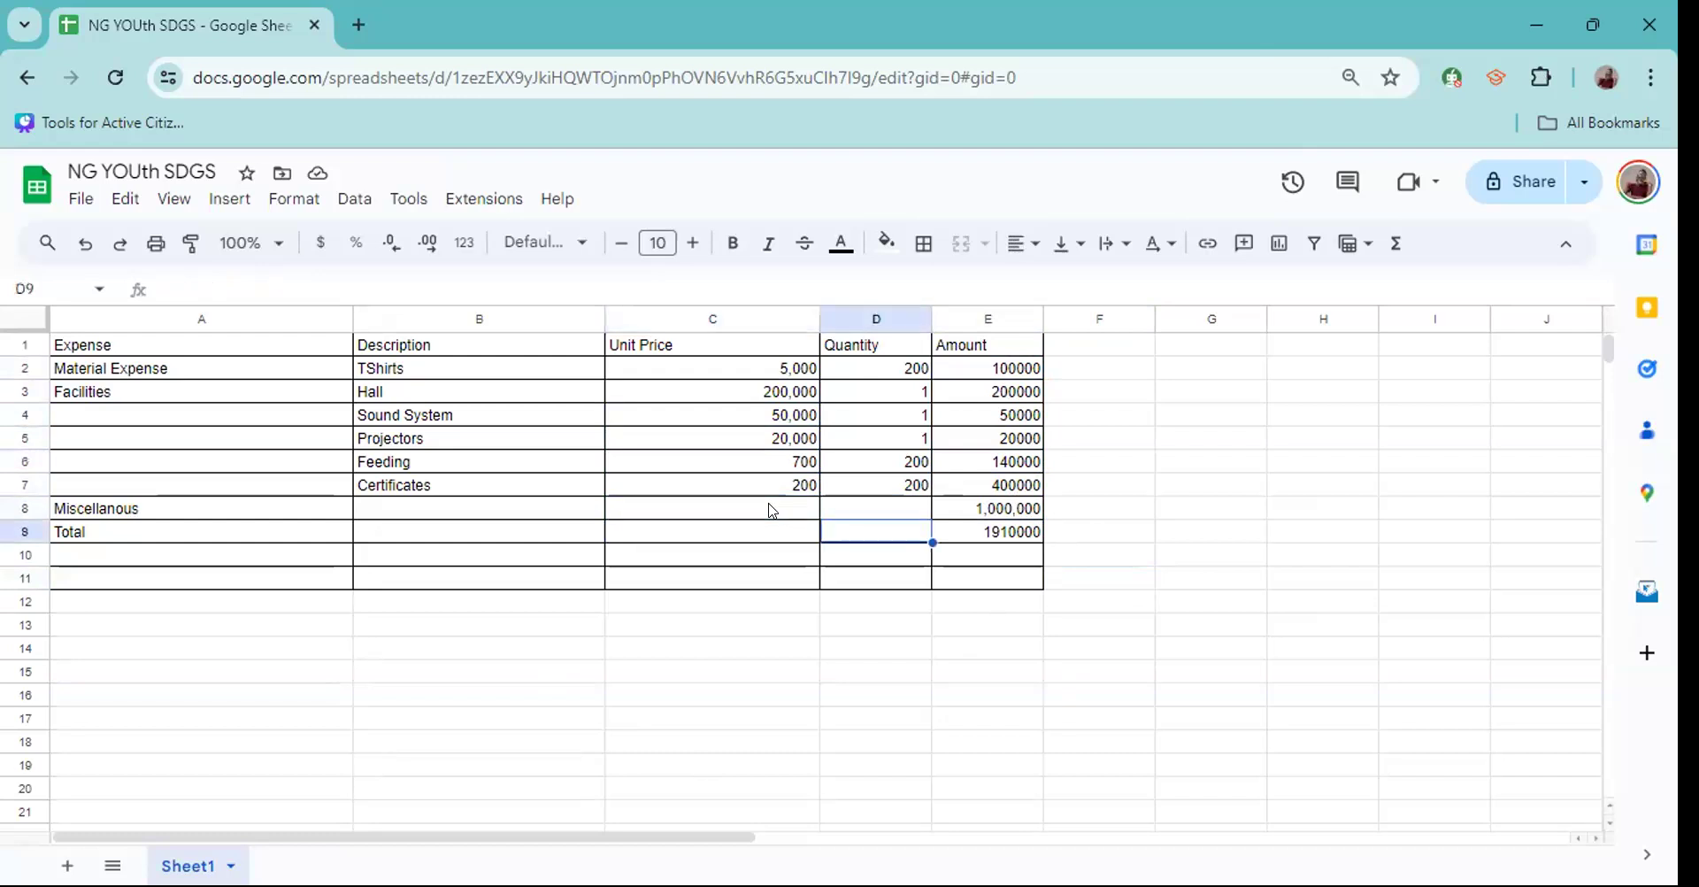
# Review the Amount column up to its header in E1 and the header cells back to Description.
pyautogui.press('Up')
pyautogui.press('Down')
pyautogui.press('Up')
pyautogui.press('Up')
pyautogui.press('Down')
pyautogui.press('Up')
pyautogui.press('Up')
pyautogui.press('Up')
pyautogui.press('Up')
pyautogui.press('Up')
pyautogui.press('Up')
pyautogui.press('Up')
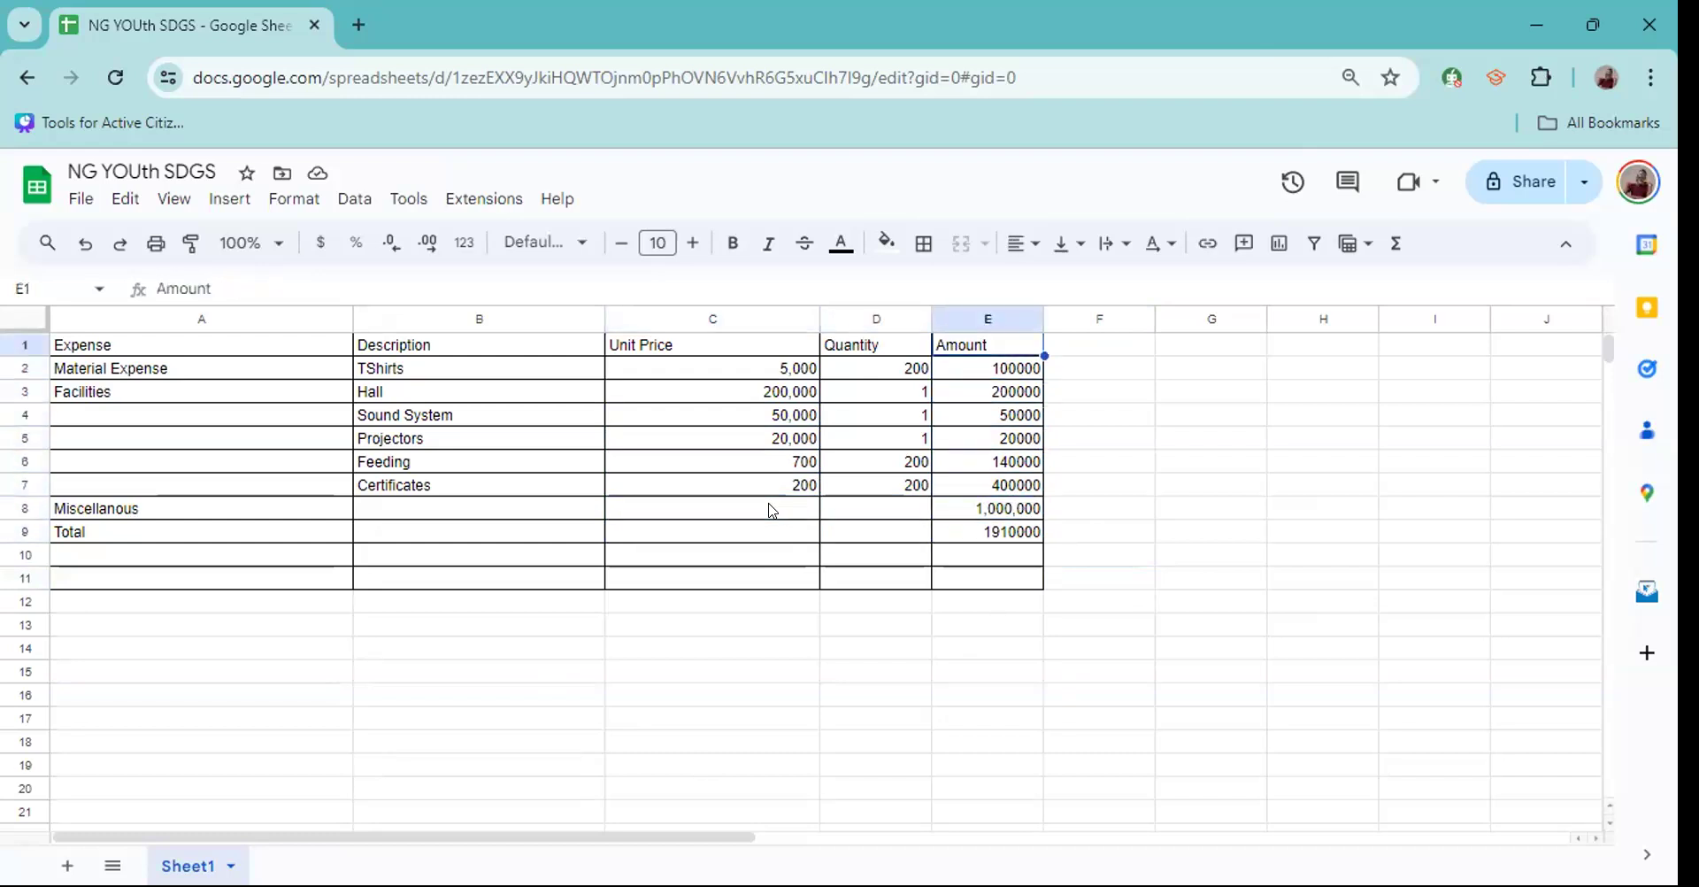
pyautogui.press('Left')
pyautogui.press('Left')
pyautogui.press('Left')
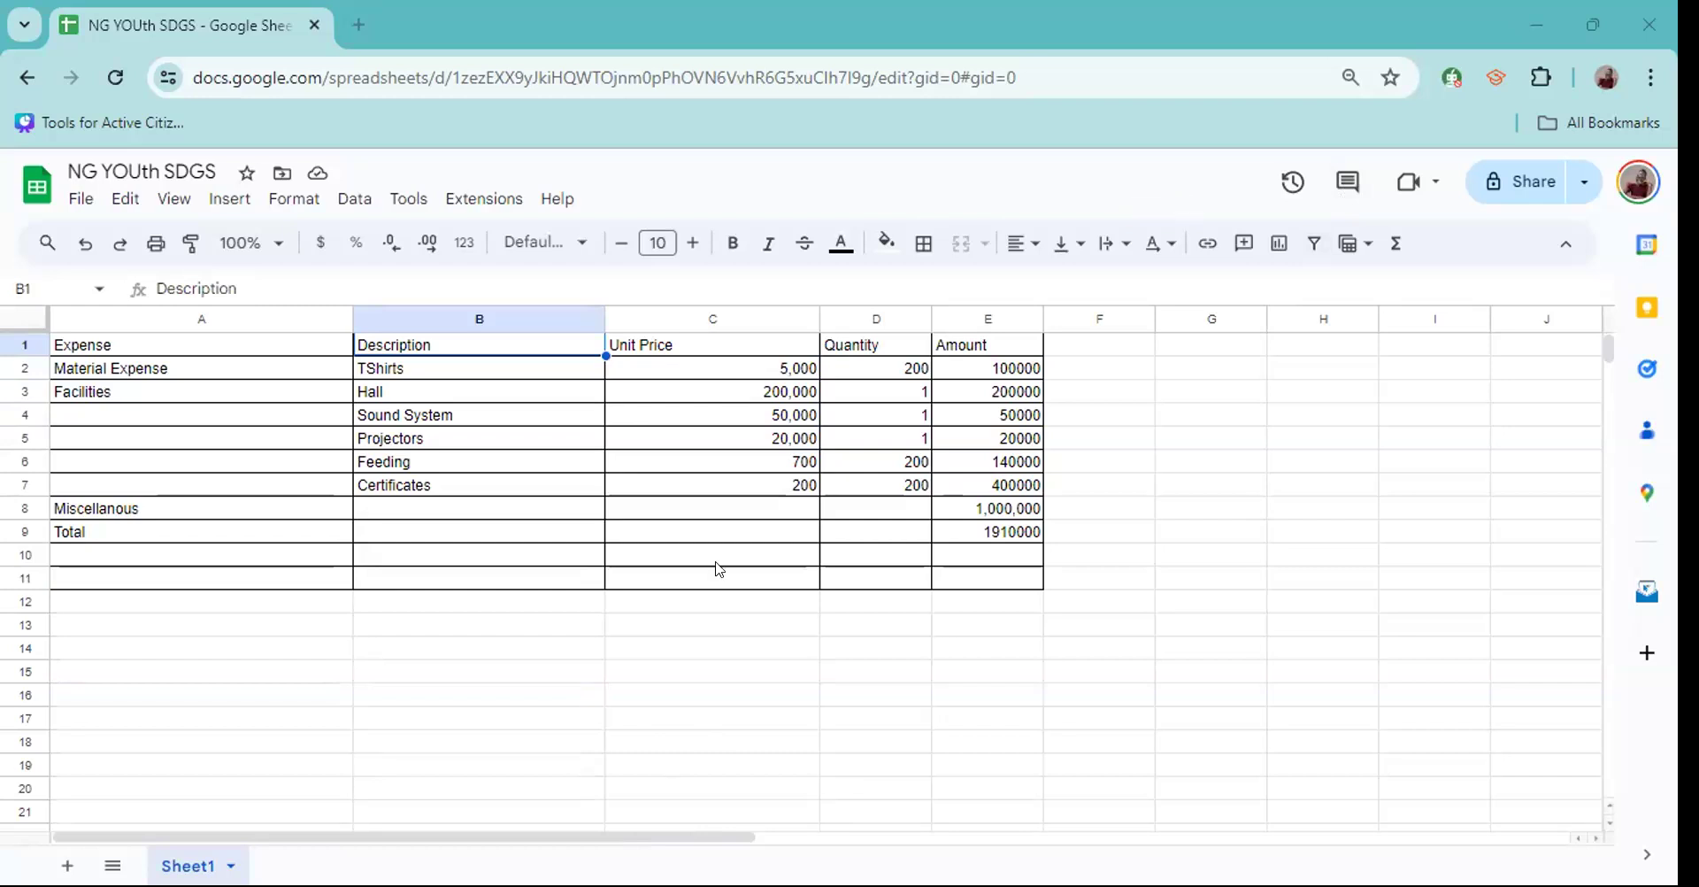
pyautogui.click(669, 577)
pyautogui.click(713, 658)
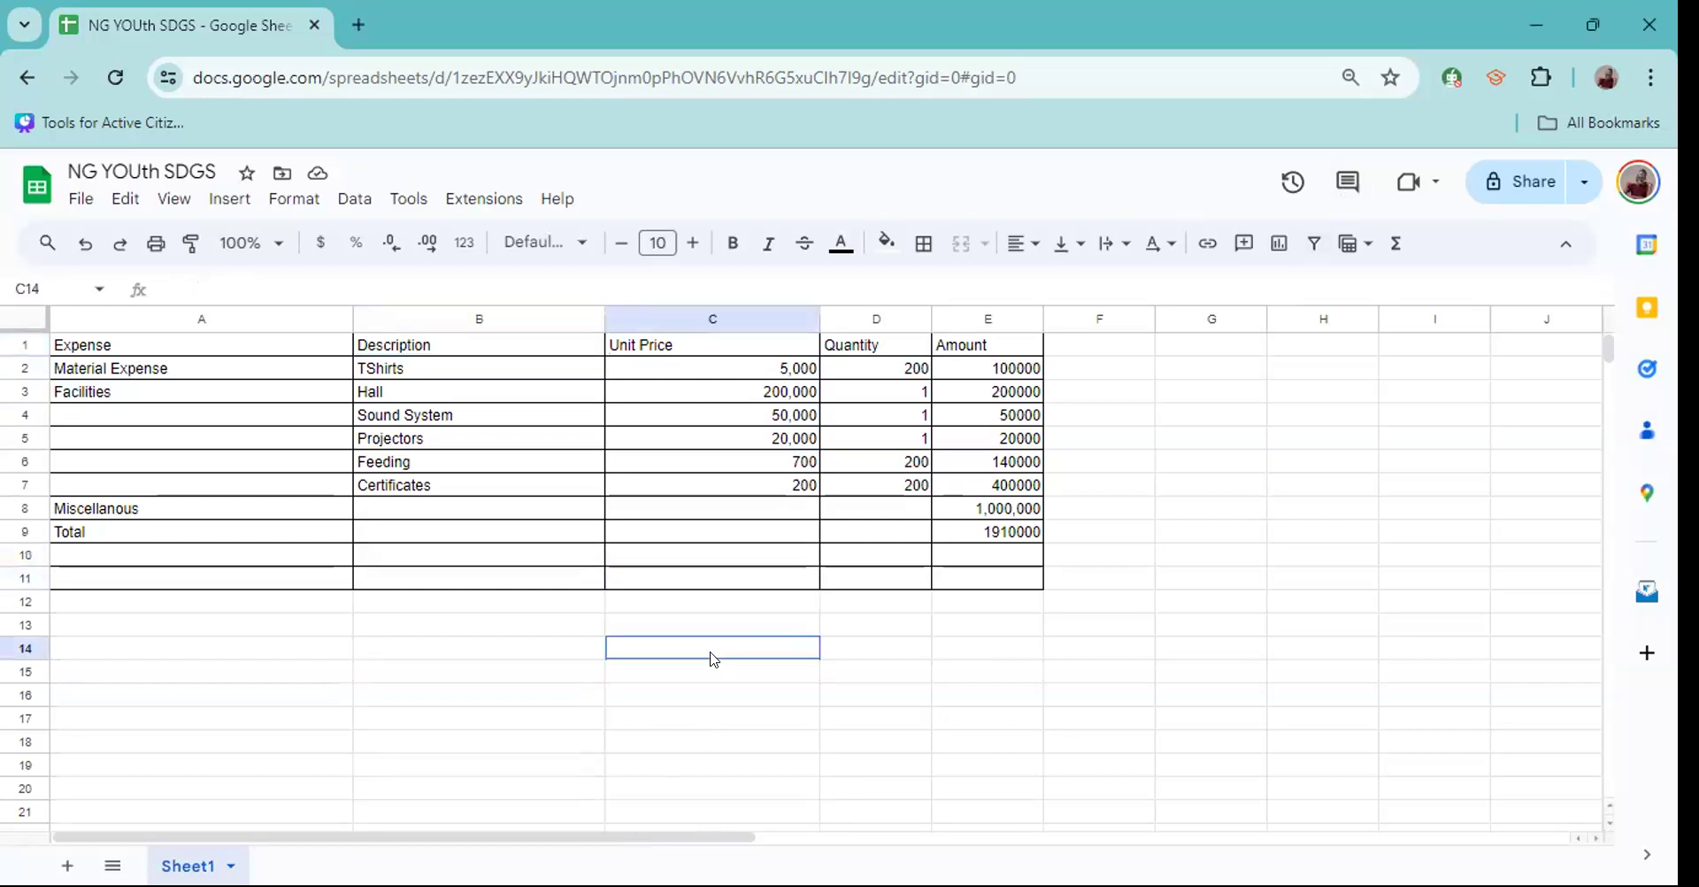
pyautogui.moveTo(713, 659); pyautogui.dragTo(876, 438)
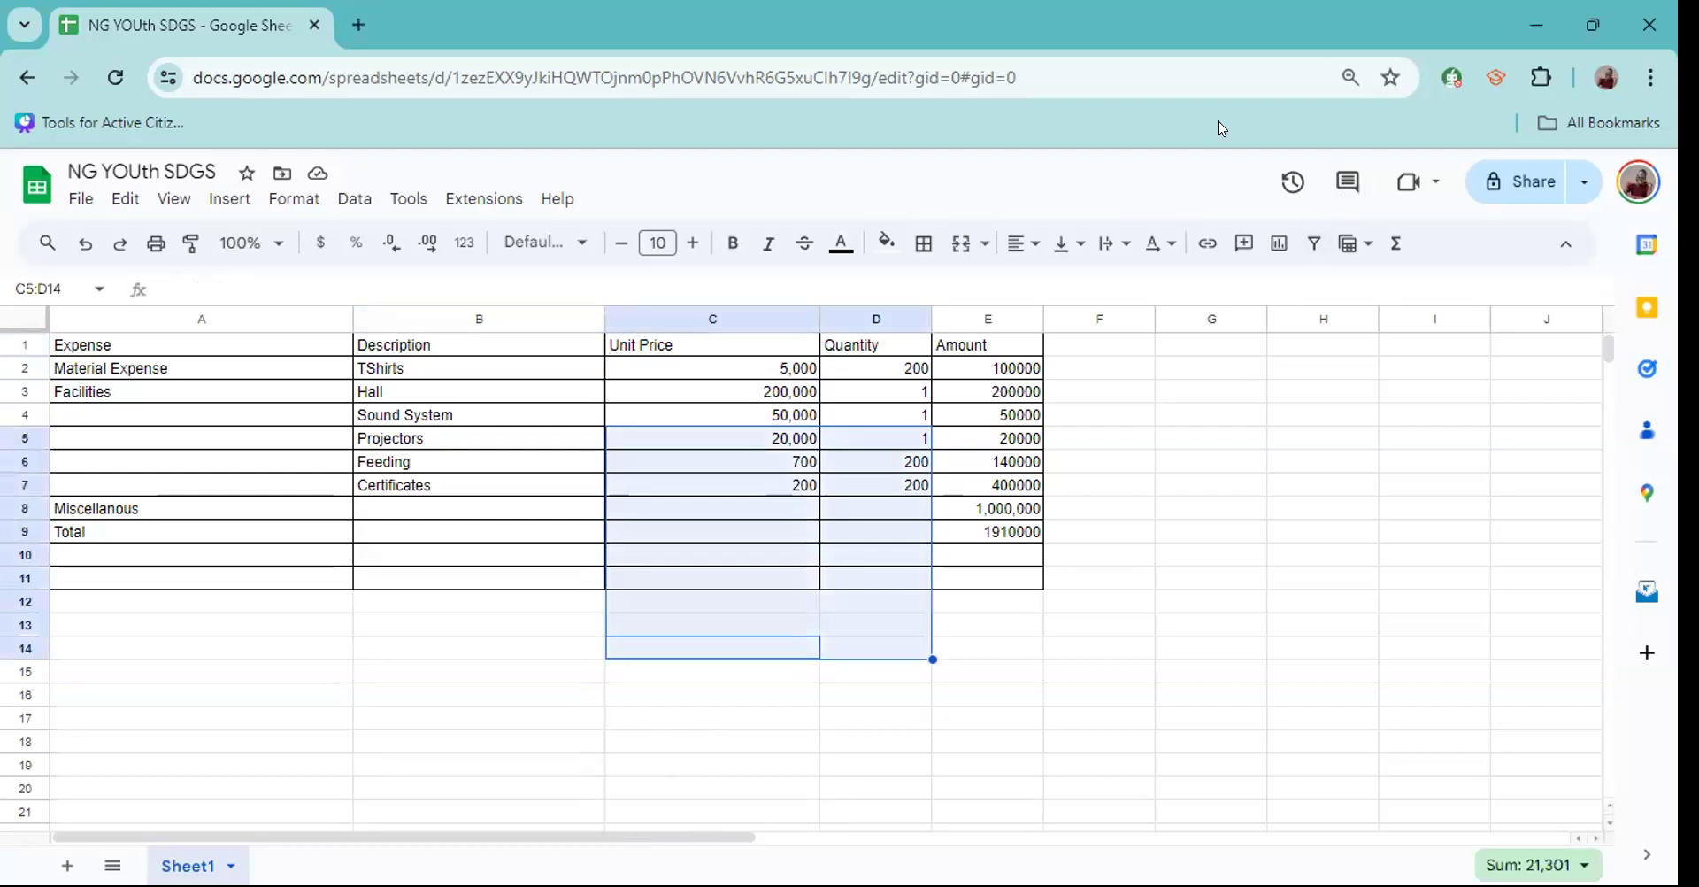
pyautogui.click(1067, 547)
pyautogui.click(1094, 378)
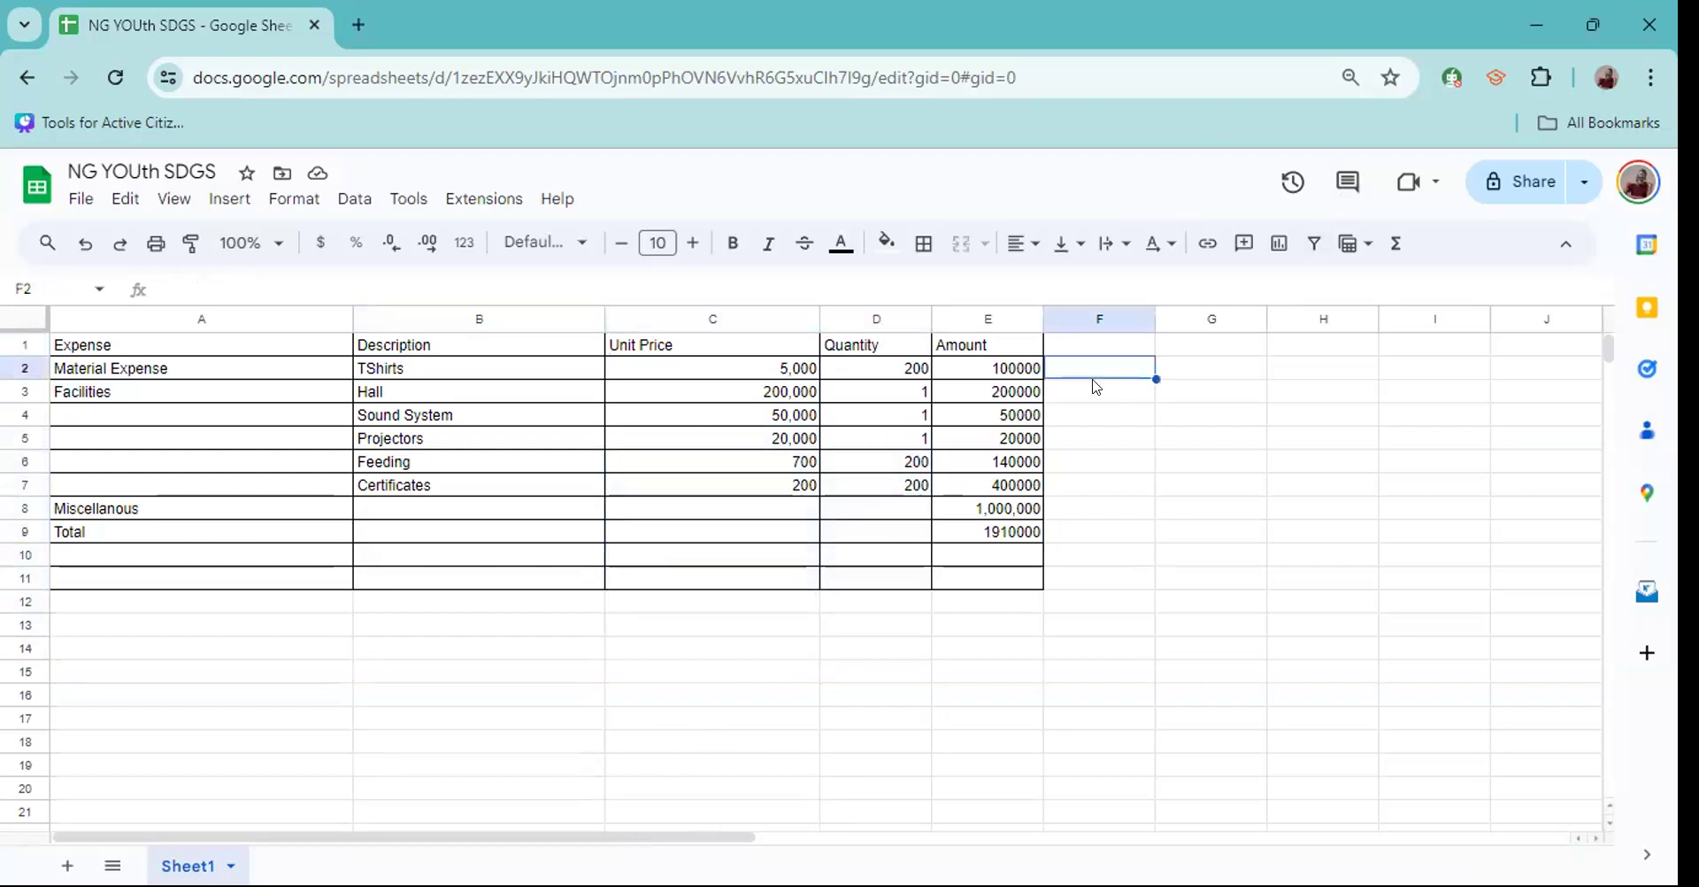
pyautogui.hotkey('shift', 'Down')
pyautogui.hotkey('shift', 'Down')
pyautogui.hotkey('shift', 'Down')
pyautogui.hotkey('shift', 'Down')
pyautogui.hotkey('shift', 'Down')
pyautogui.hotkey('shift', 'Down')
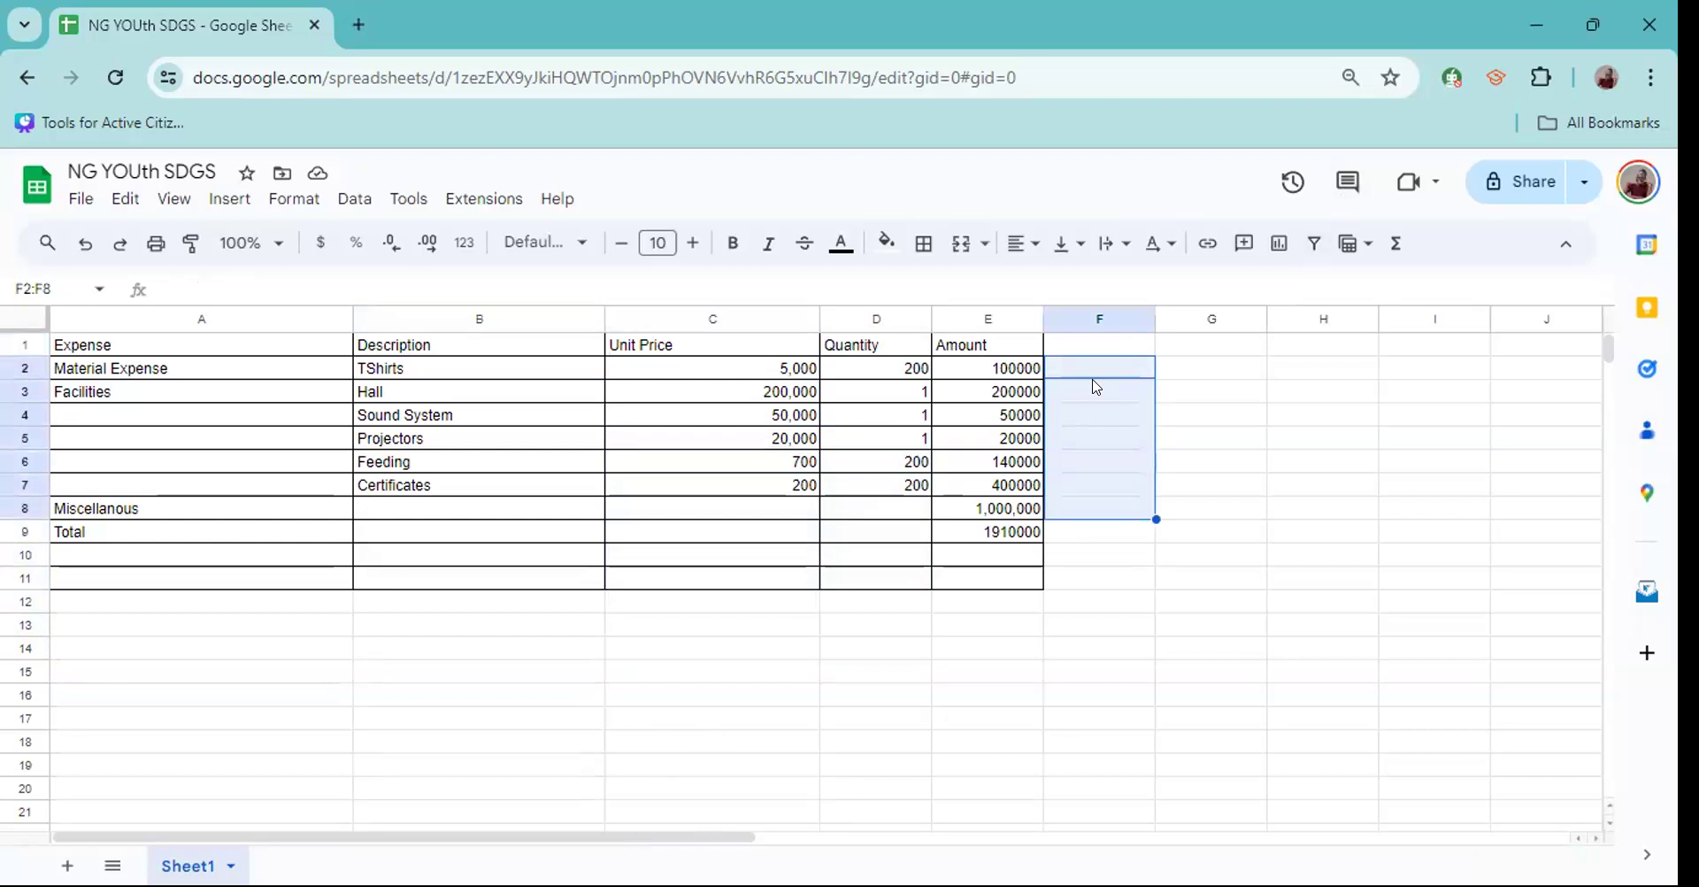
pyautogui.hotkey('shift', 'Down')
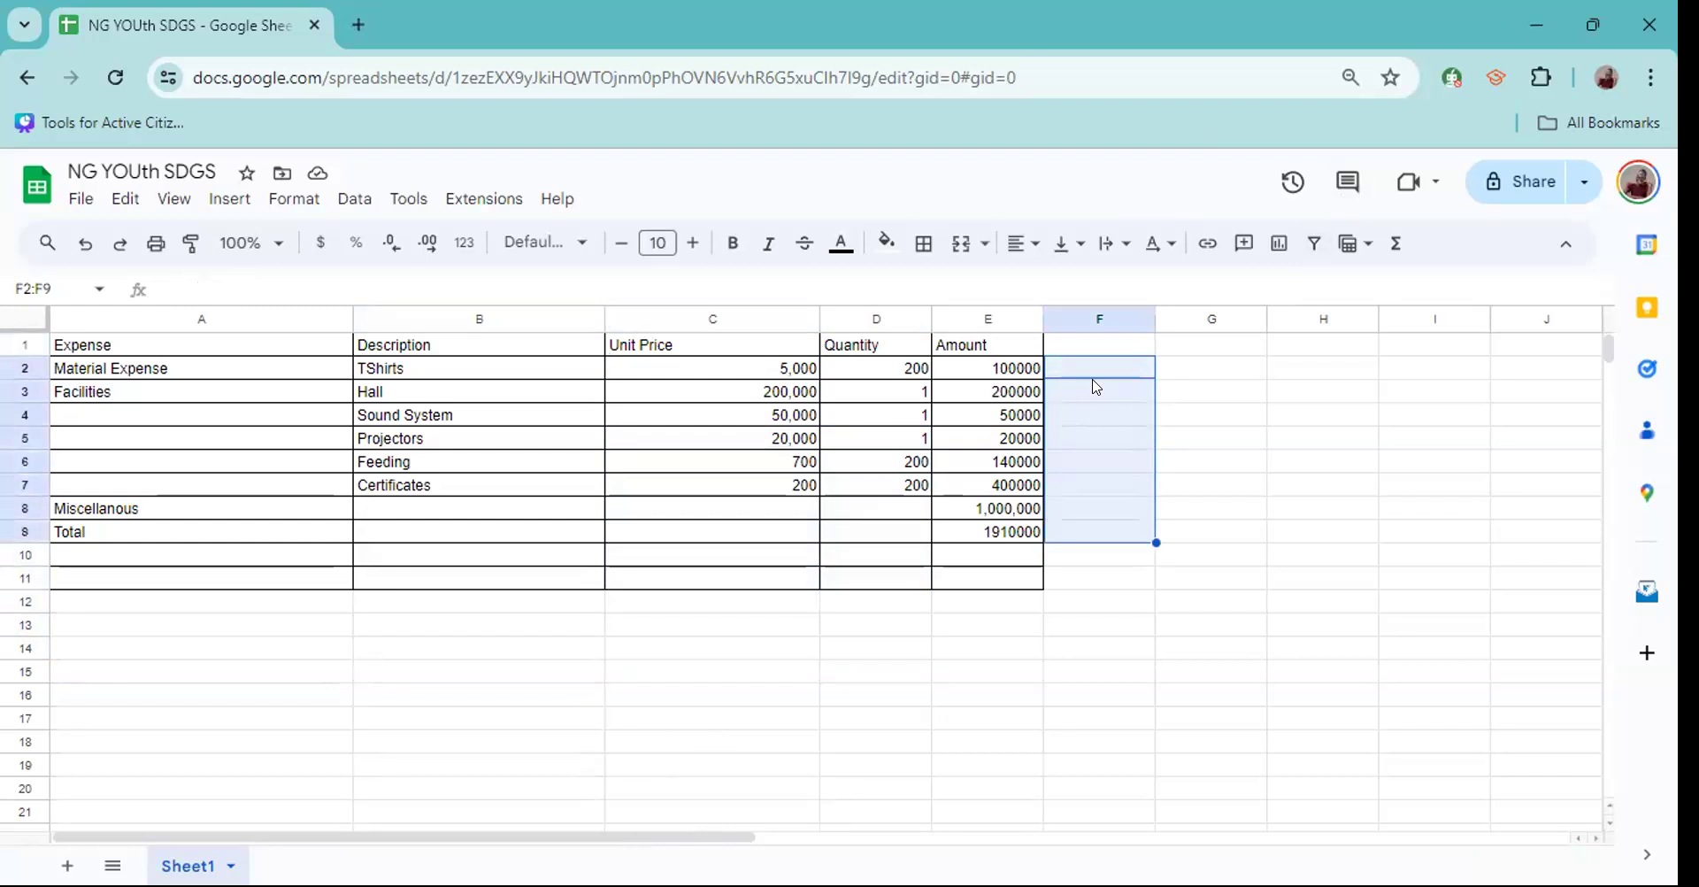
pyautogui.hotkey('shift', 'Up')
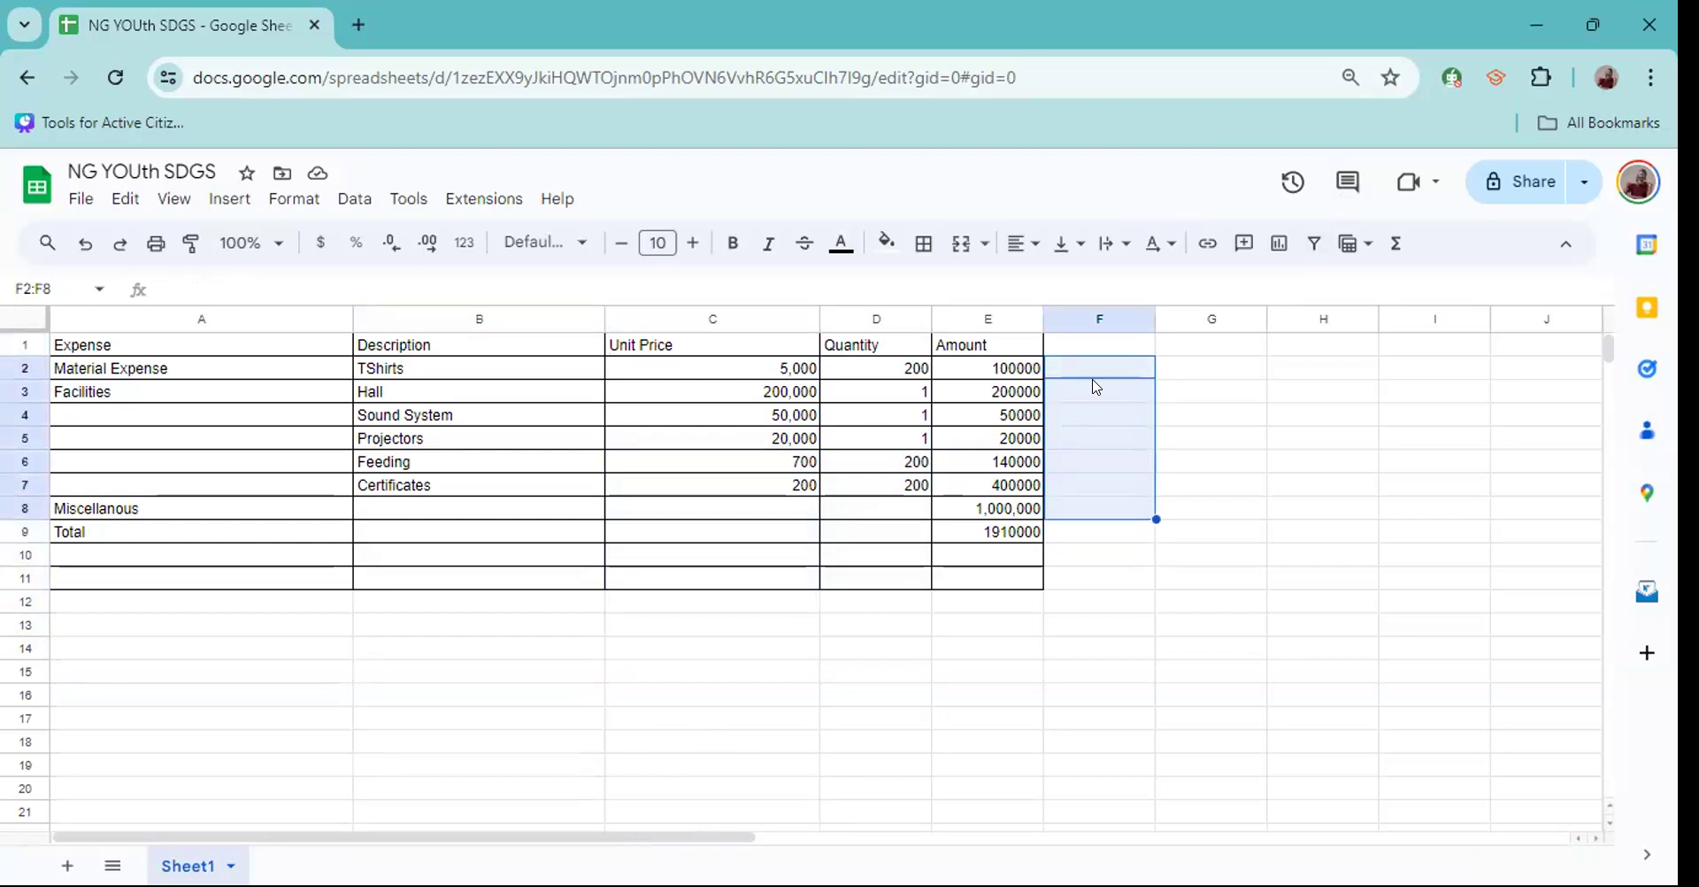
pyautogui.click(1104, 467)
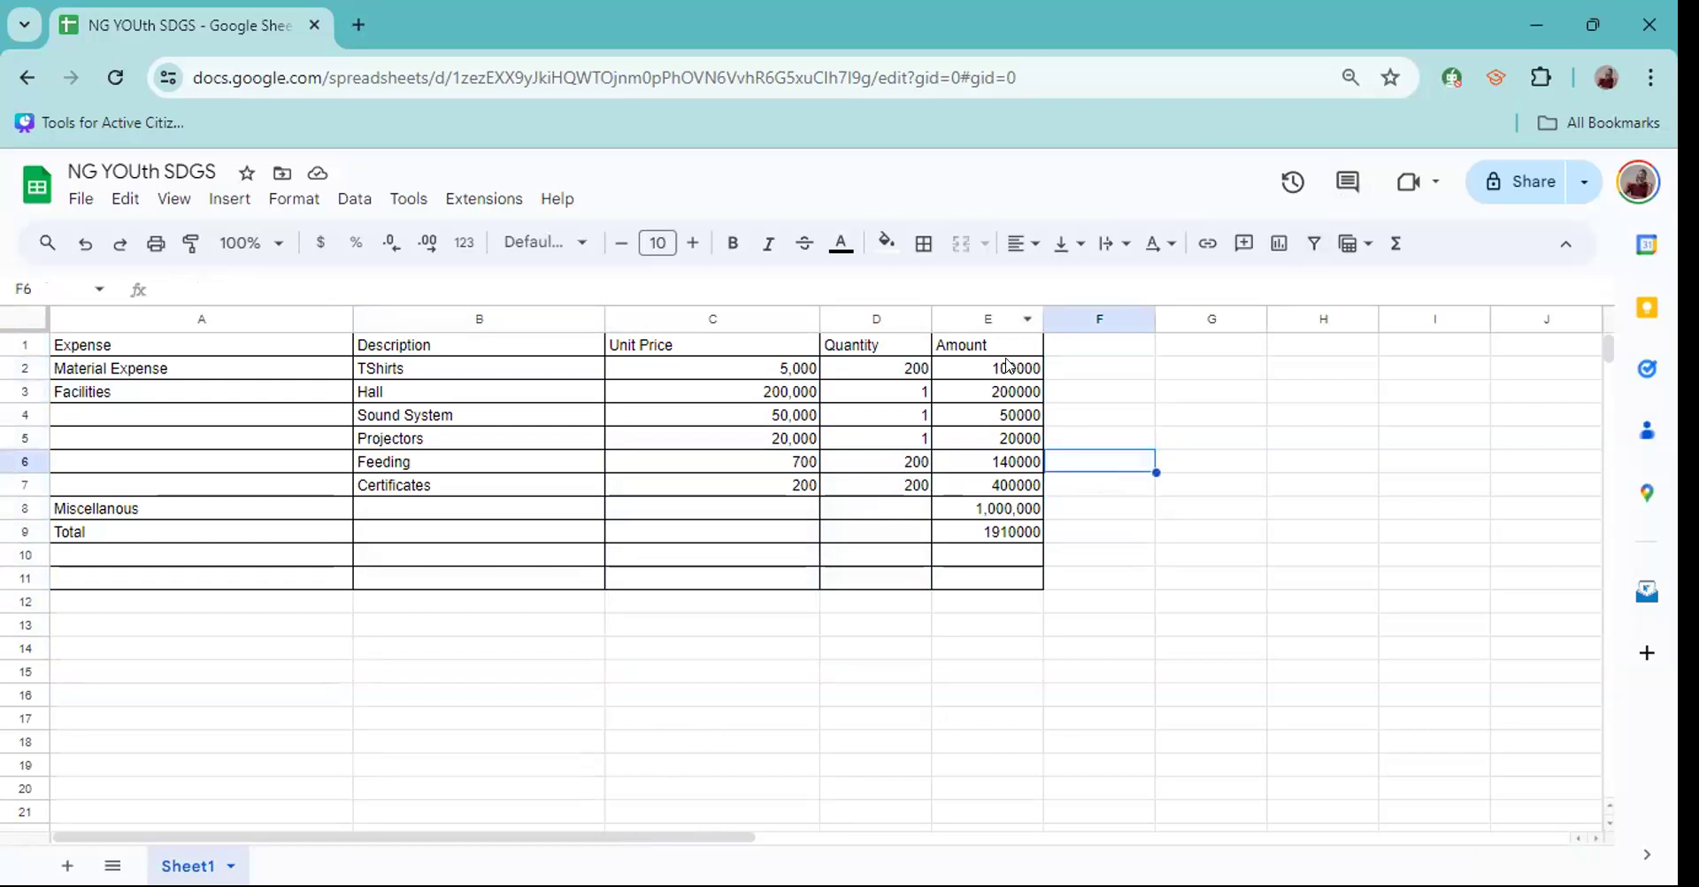
# Select the amounts in E2 to E8 to check their sum, and inspect the total formula in E9.
pyautogui.click(1007, 364)
pyautogui.hotkey('shift', 'Down')
pyautogui.hotkey('shift', 'Down')
pyautogui.hotkey('shift', 'Down')
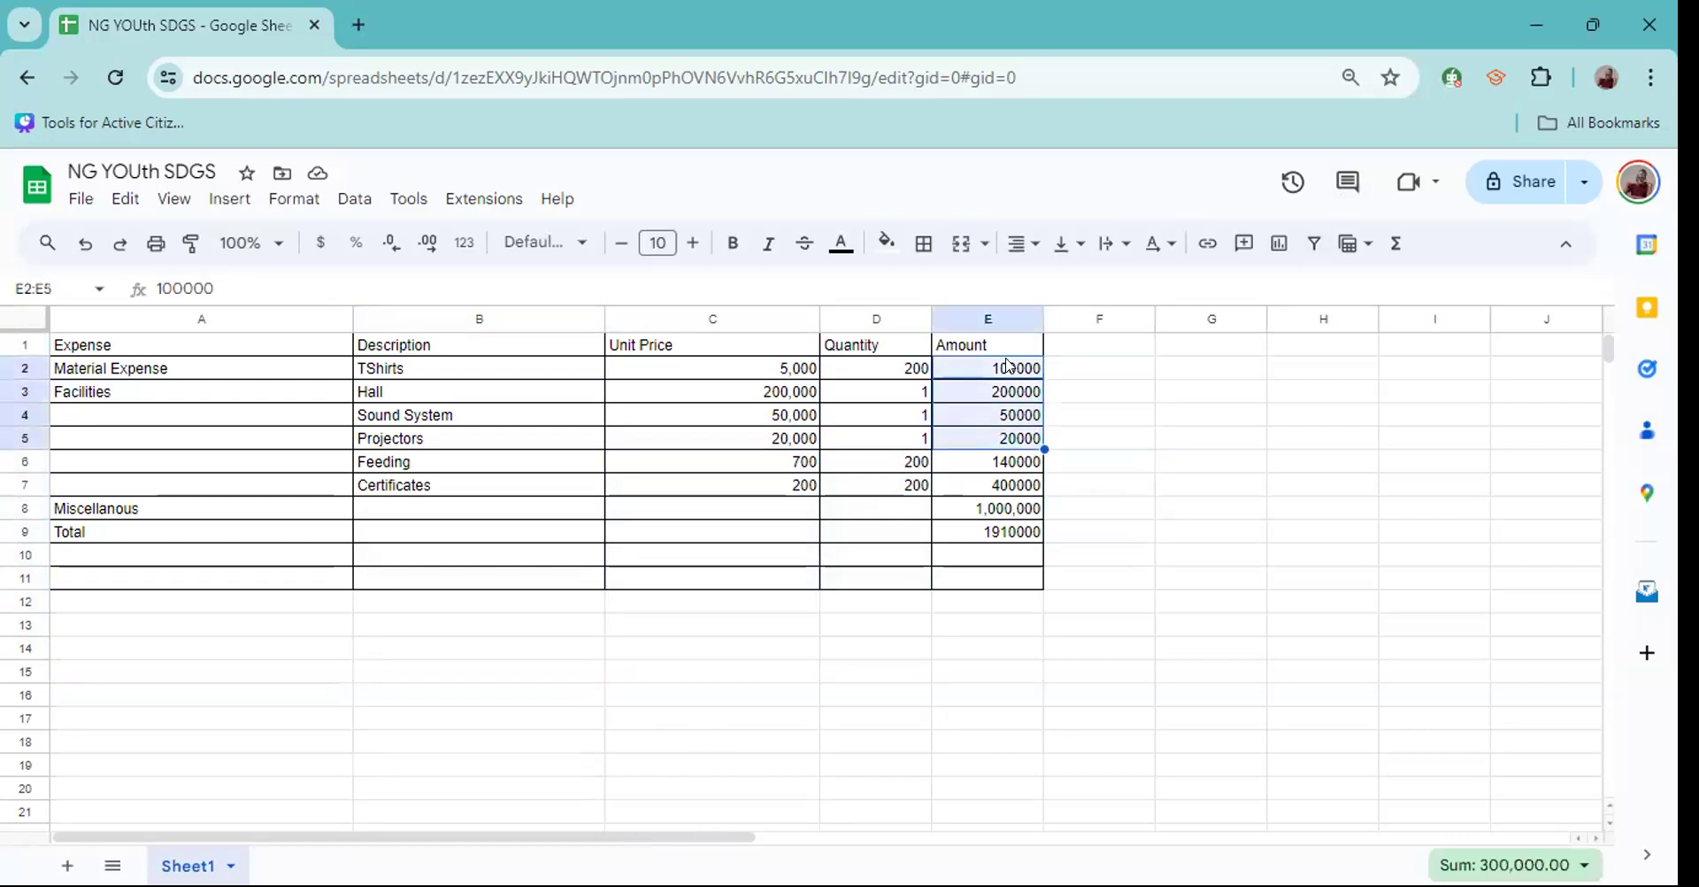
pyautogui.hotkey('shift', 'Down')
pyautogui.hotkey('shift', 'Down')
pyautogui.hotkey('shift', 'Down')
pyautogui.hotkey('shift', 'Down')
pyautogui.hotkey('shift', 'Up')
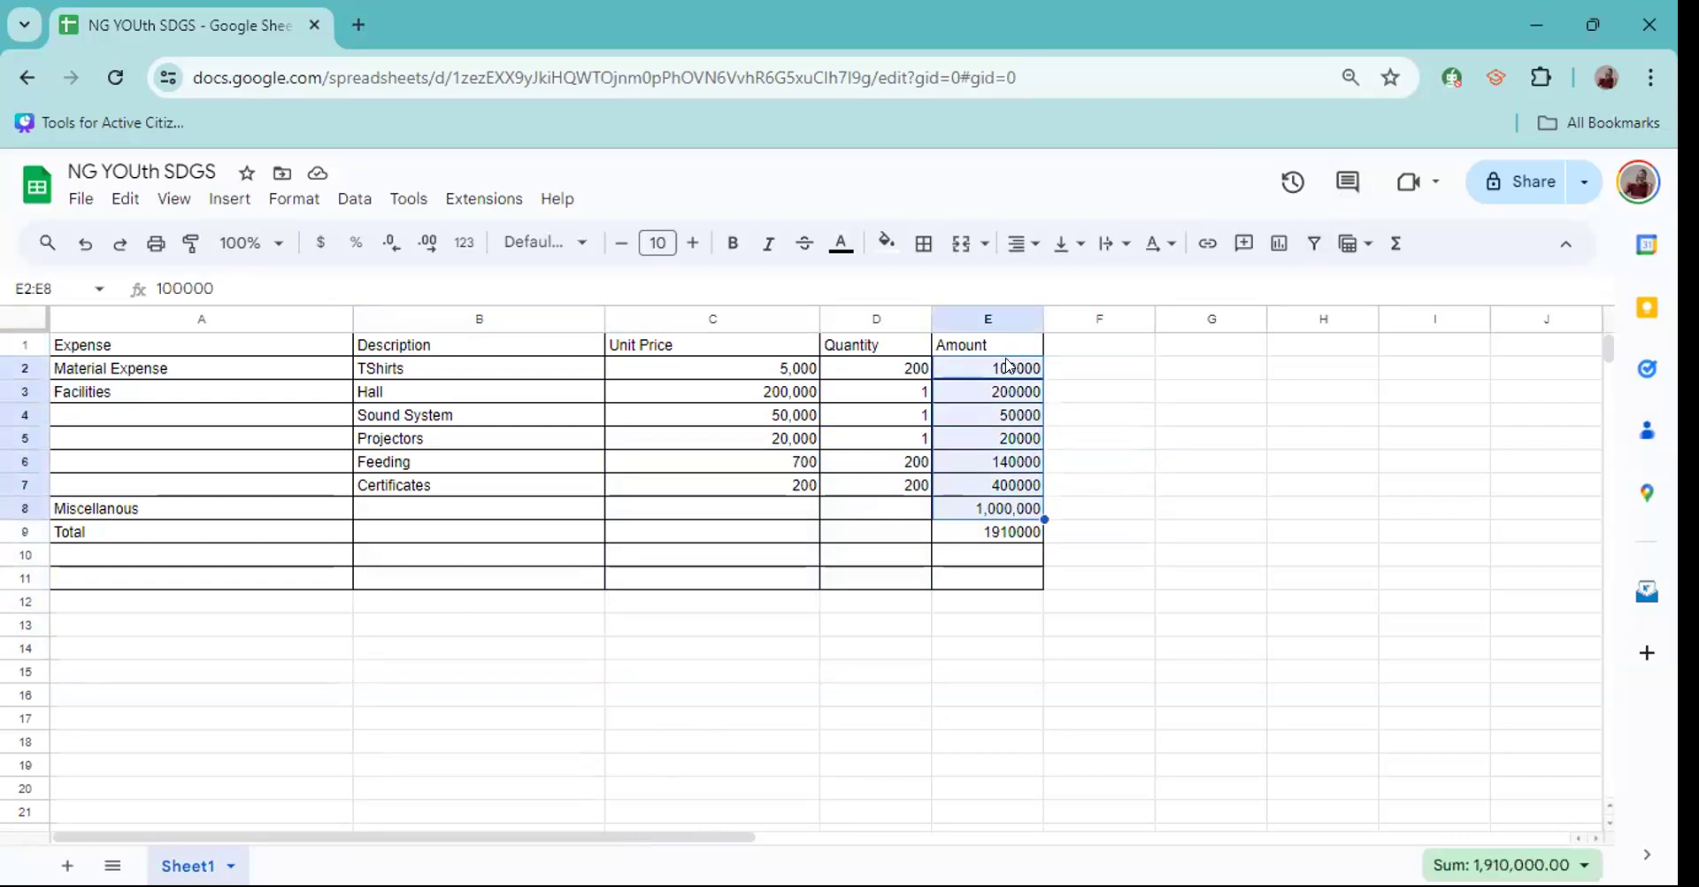
pyautogui.click(956, 530)
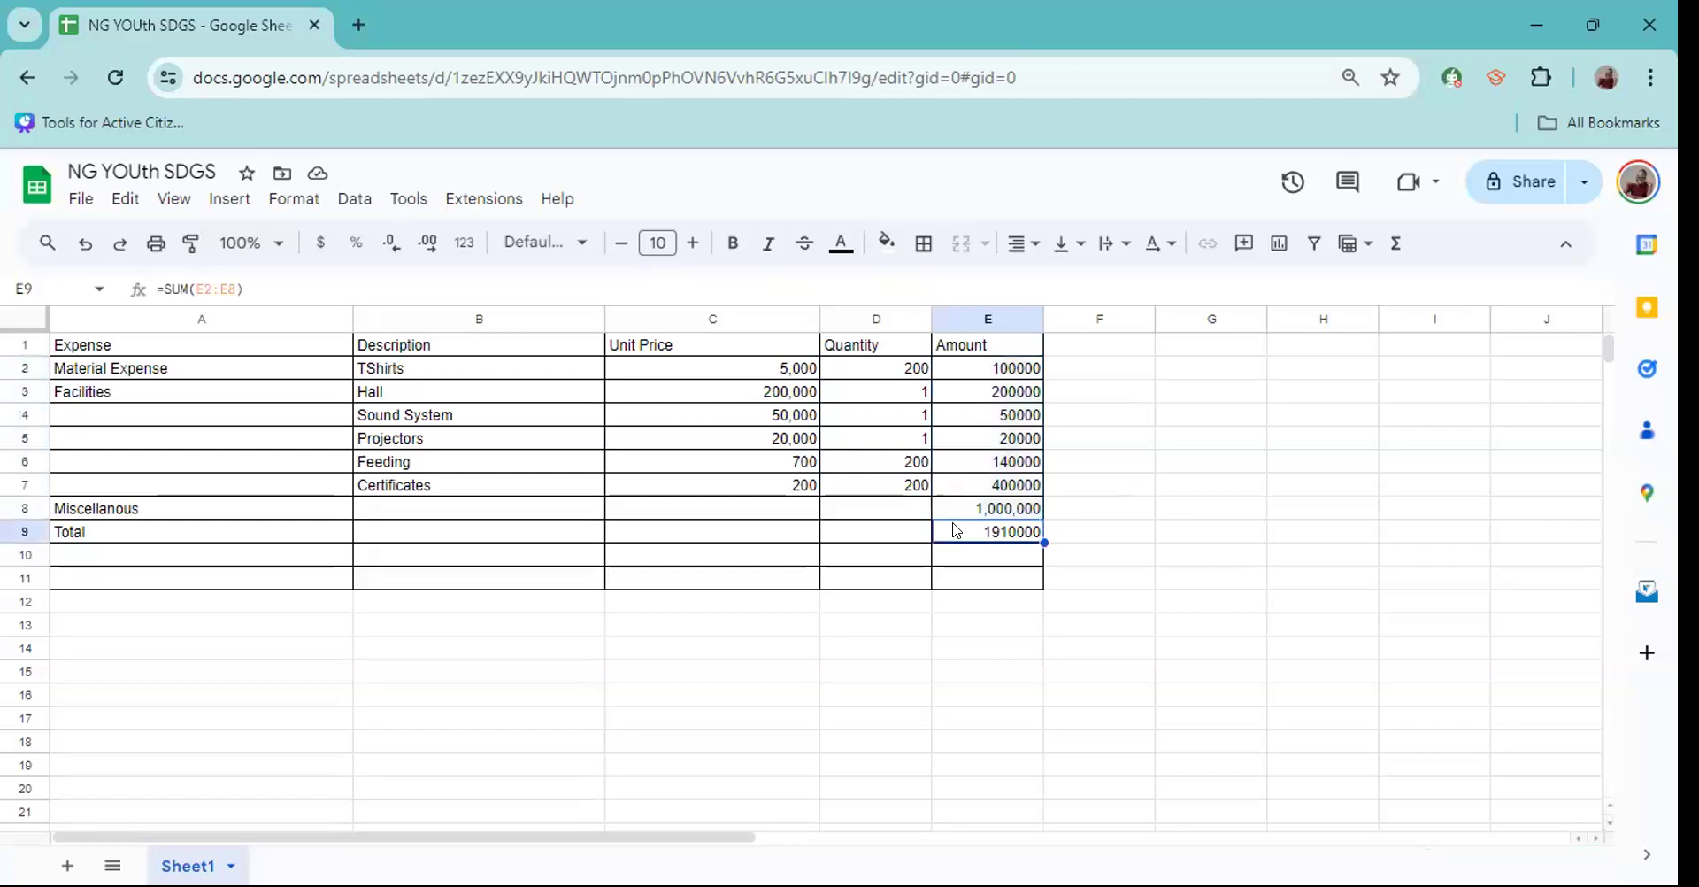
# Examine the whole Amount column, row 2 and the Miscellanous row from E8 to A8 to identify cell references.
pyautogui.click(974, 309)
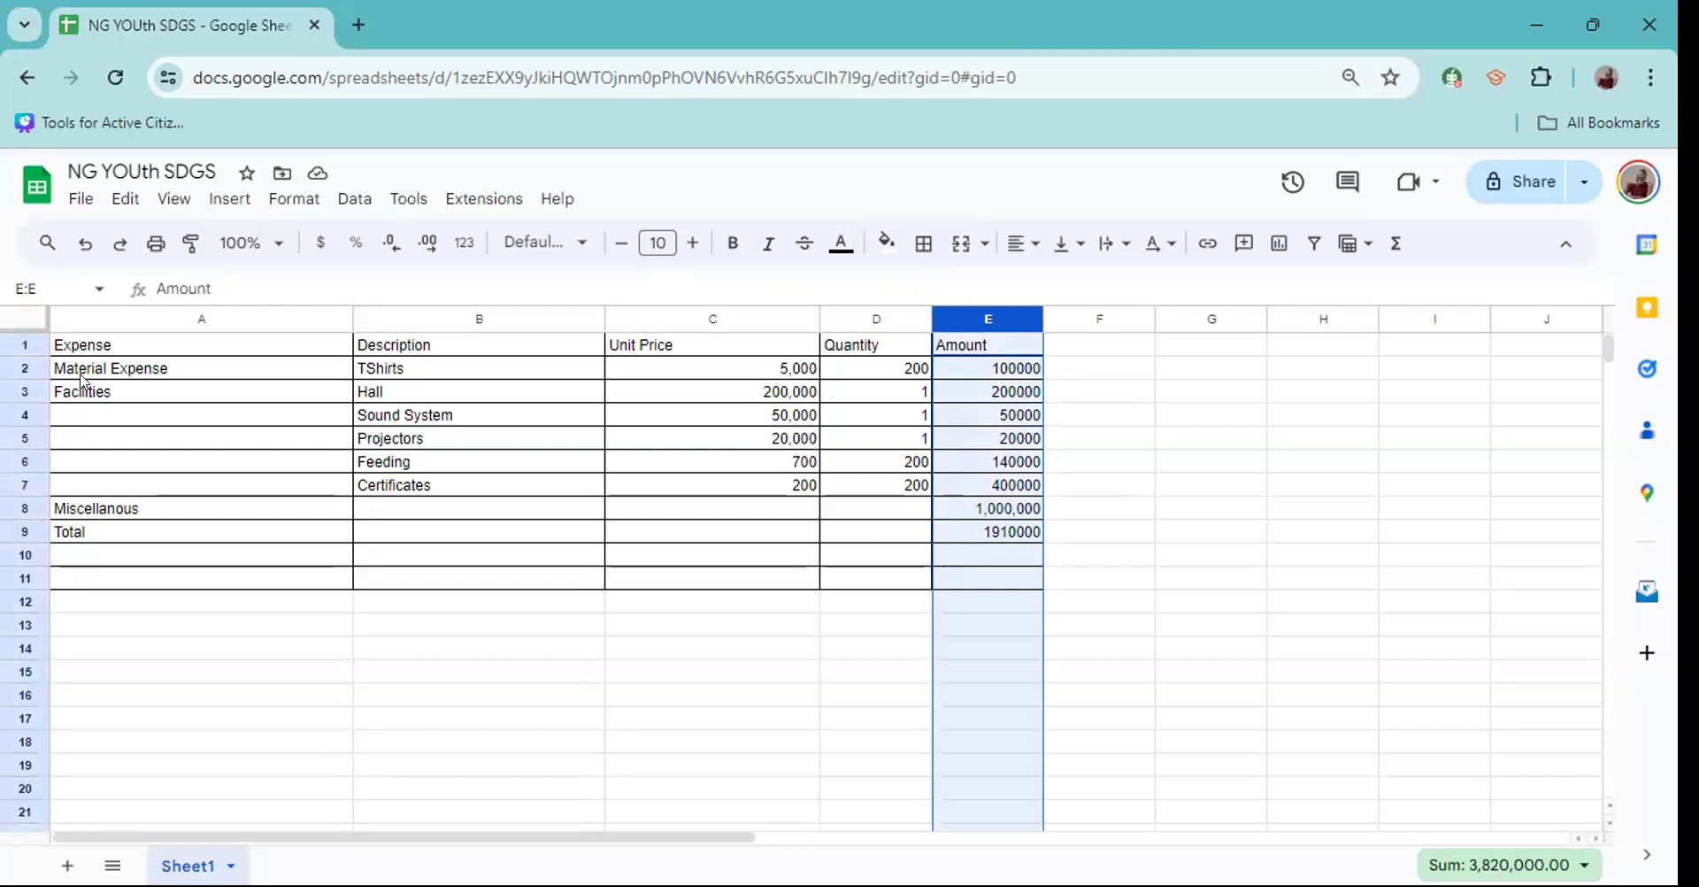
pyautogui.click(21, 365)
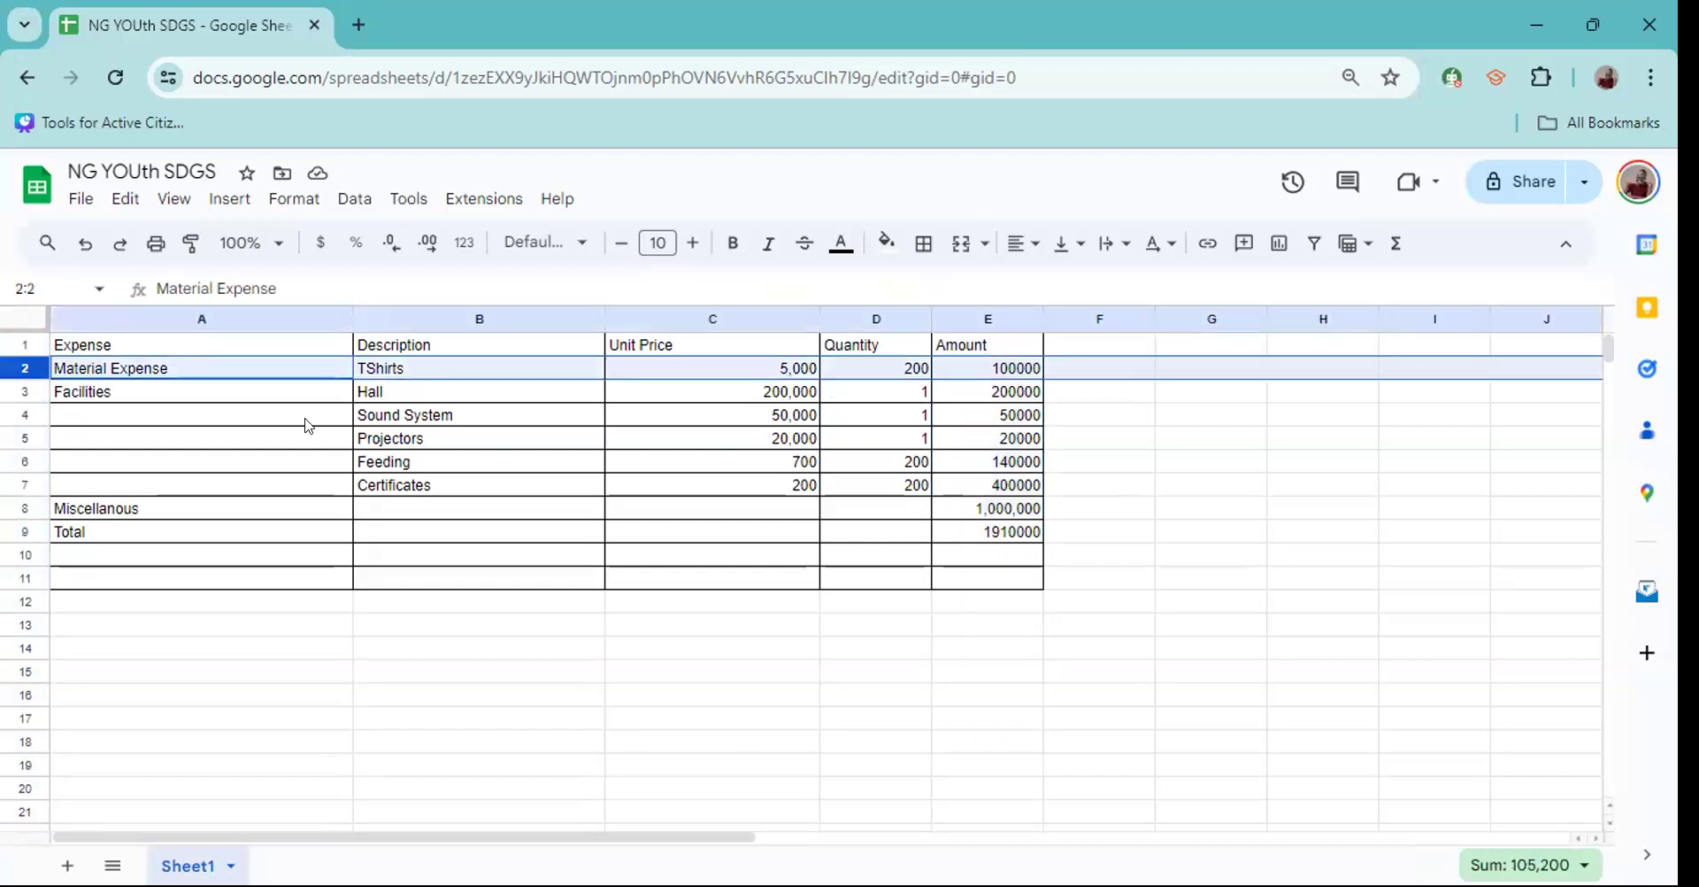
pyautogui.moveTo(1040, 366); pyautogui.dragTo(996, 329)
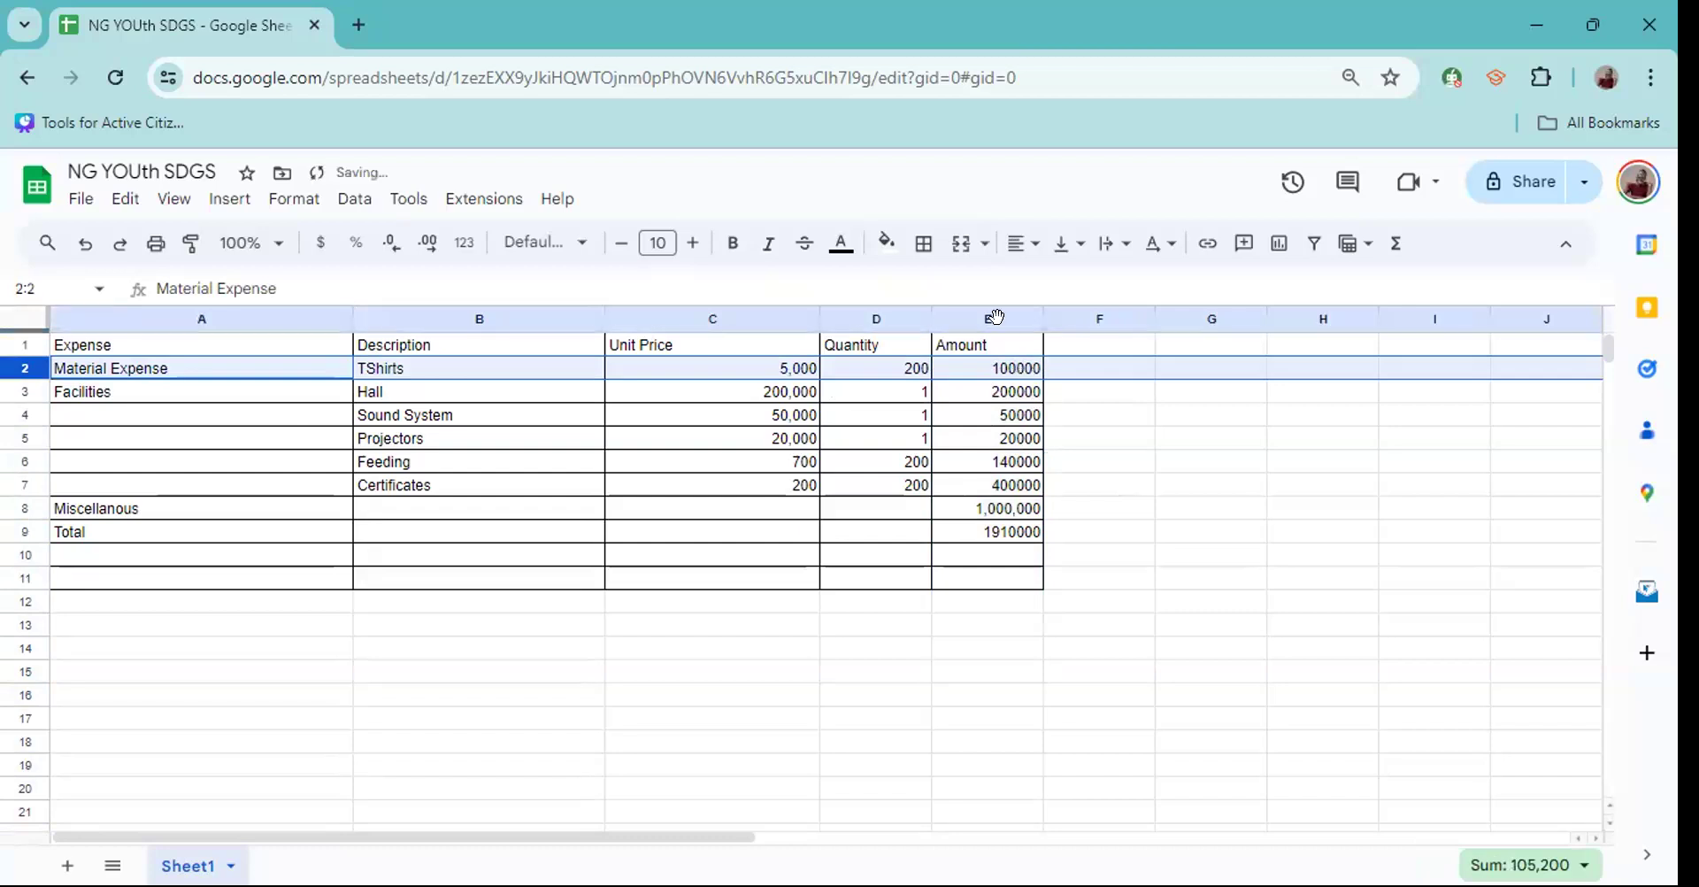
pyautogui.click(1010, 506)
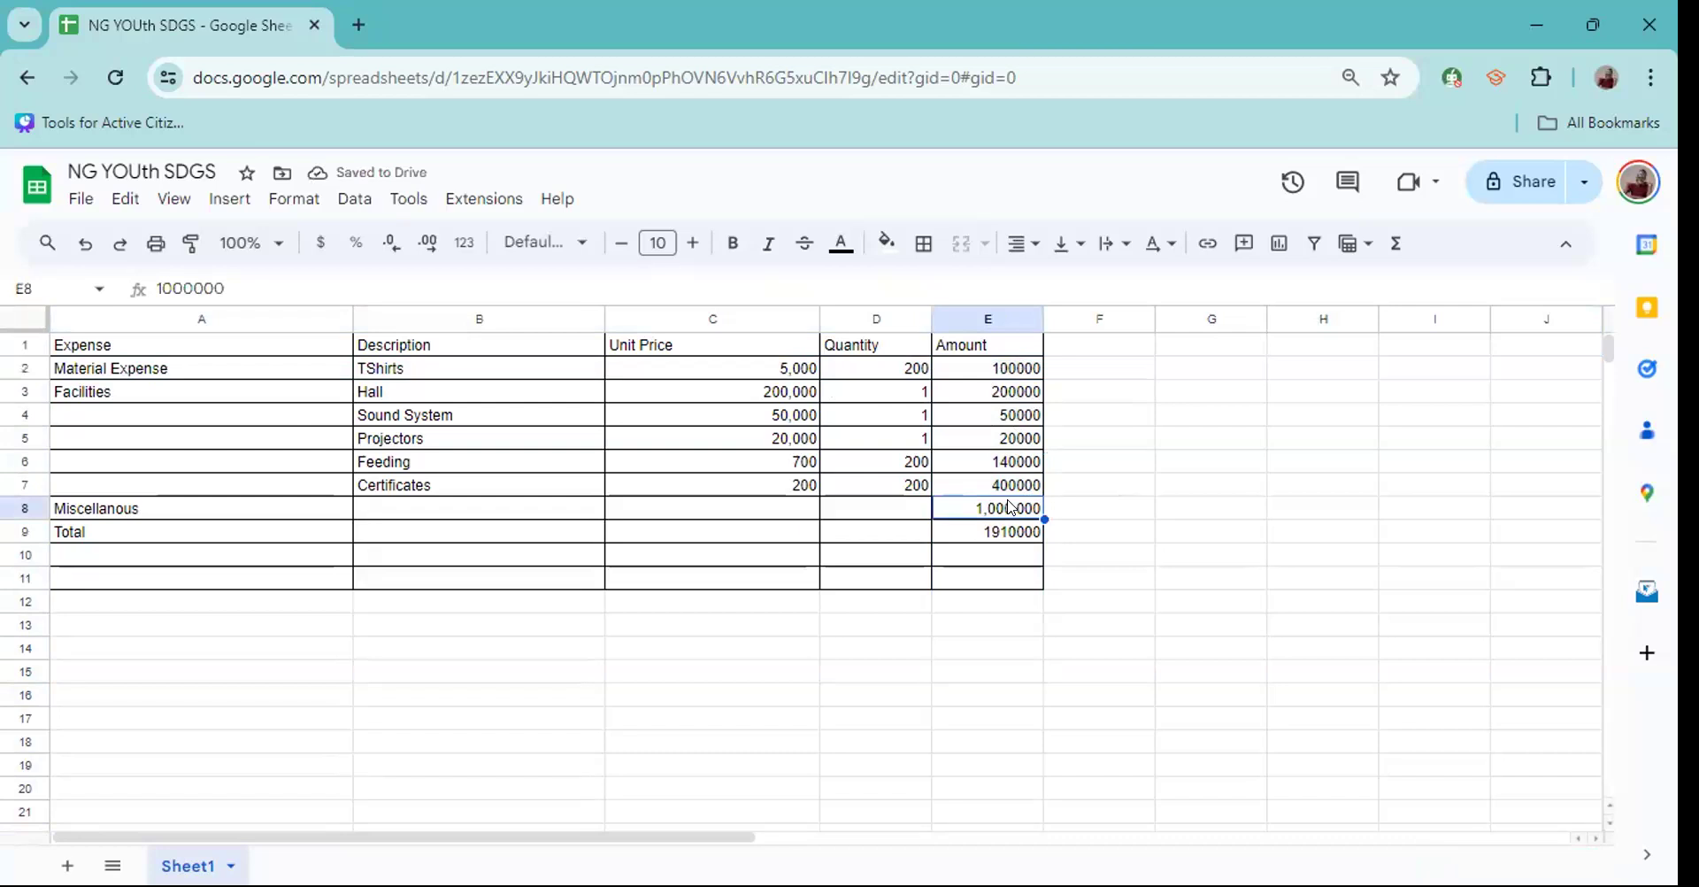
pyautogui.hotkey('shift', 'Left')
pyautogui.hotkey('shift', 'Left')
pyautogui.hotkey('shift', 'Left')
pyautogui.hotkey('shift', 'Left')
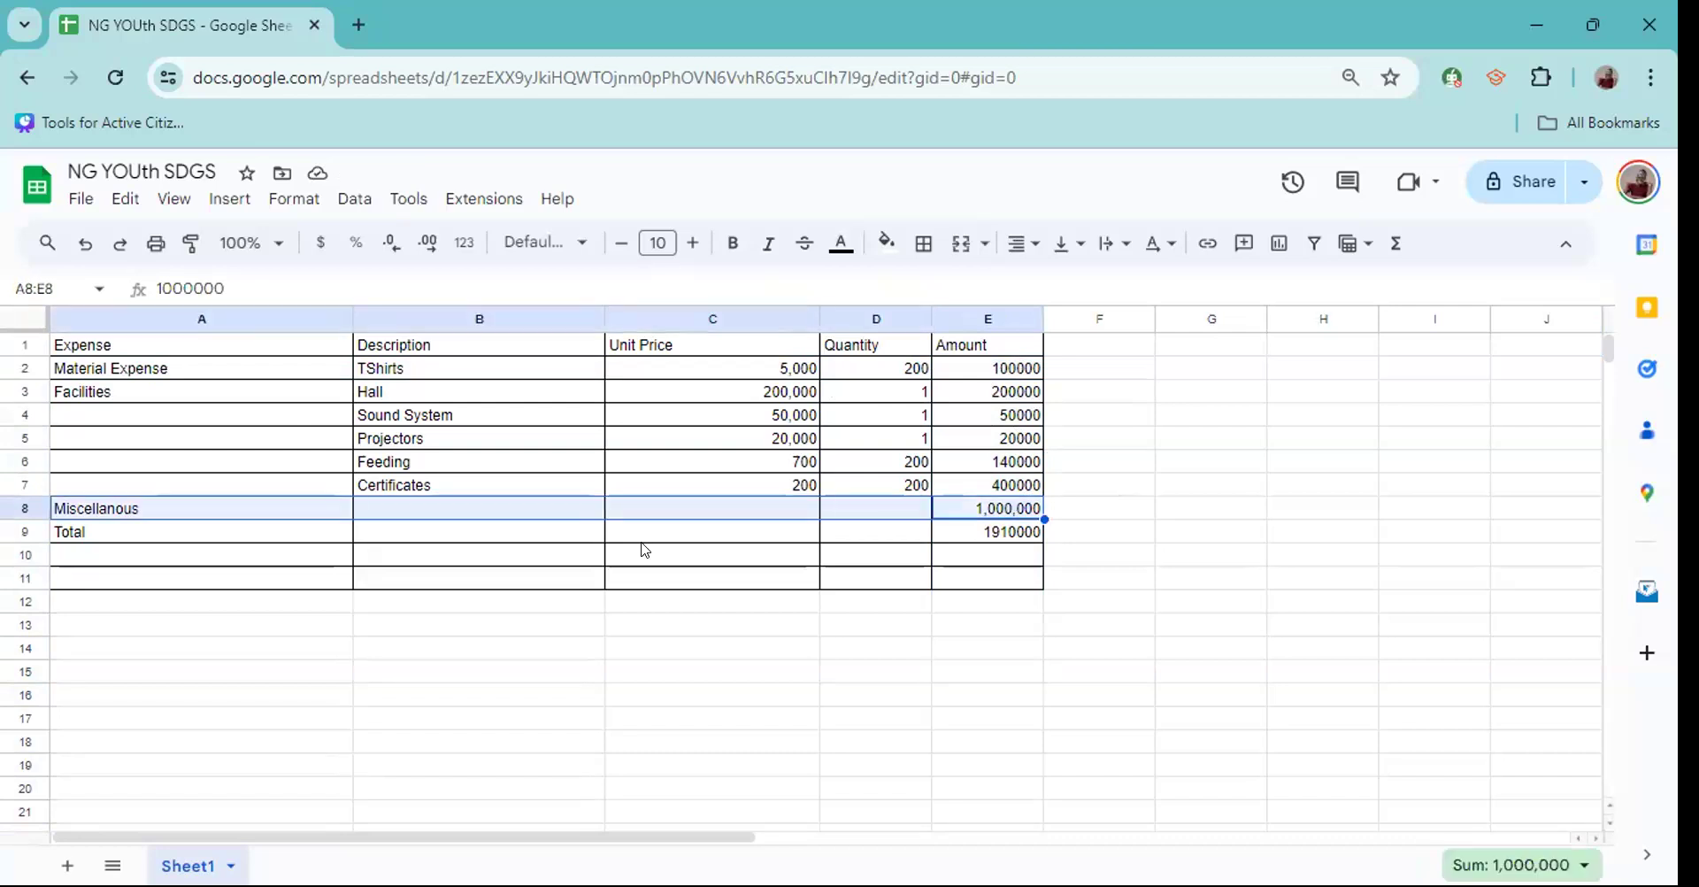
# Compare the sum of the selected range E2:E8 with the formula in the Total row's Amount cell.
pyautogui.click(988, 365)
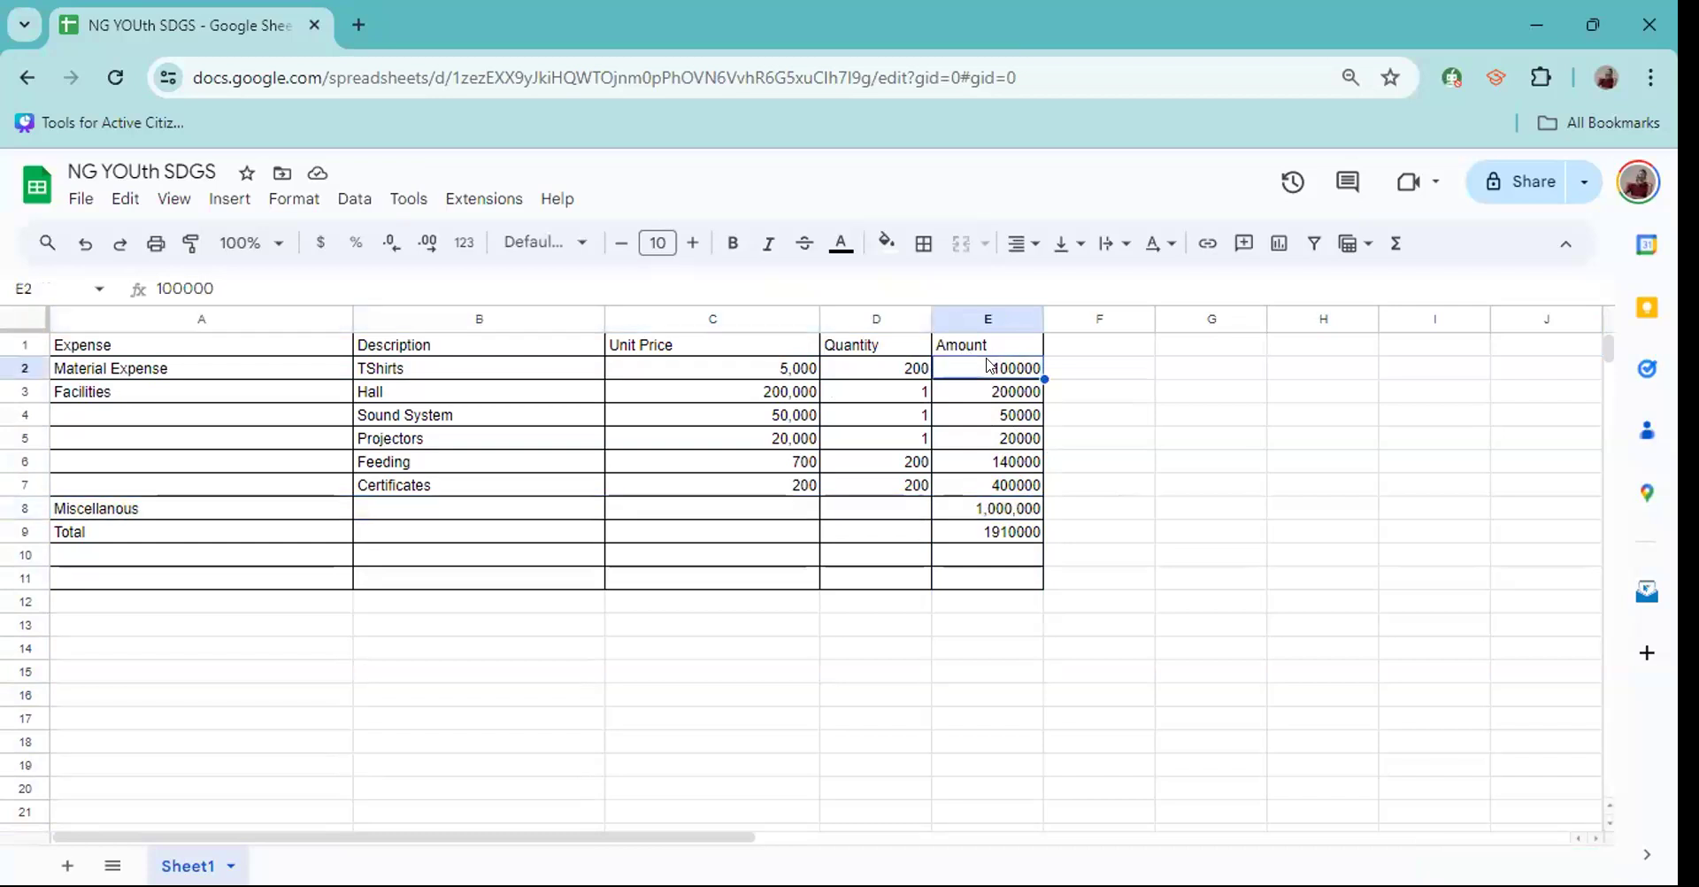
pyautogui.hotkey('shift', 'Down')
pyautogui.hotkey('shift', 'Down')
pyautogui.hotkey('shift', 'Down')
pyautogui.hotkey('shift', 'Down')
pyautogui.hotkey('shift', 'Down')
pyautogui.hotkey('shift', 'Down')
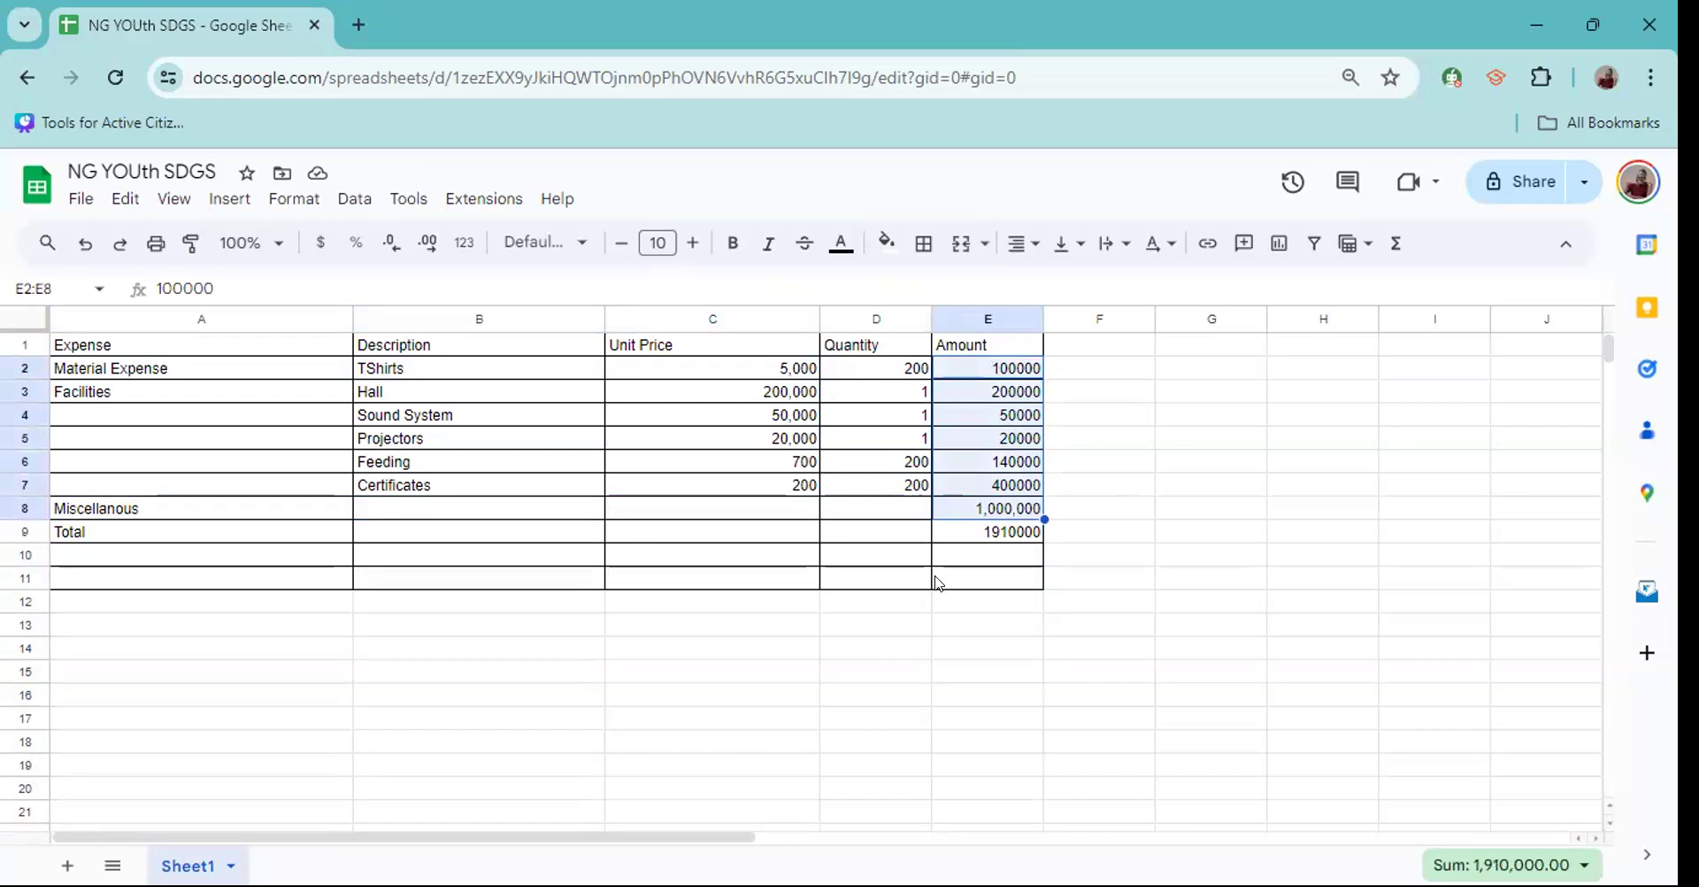
pyautogui.click(964, 537)
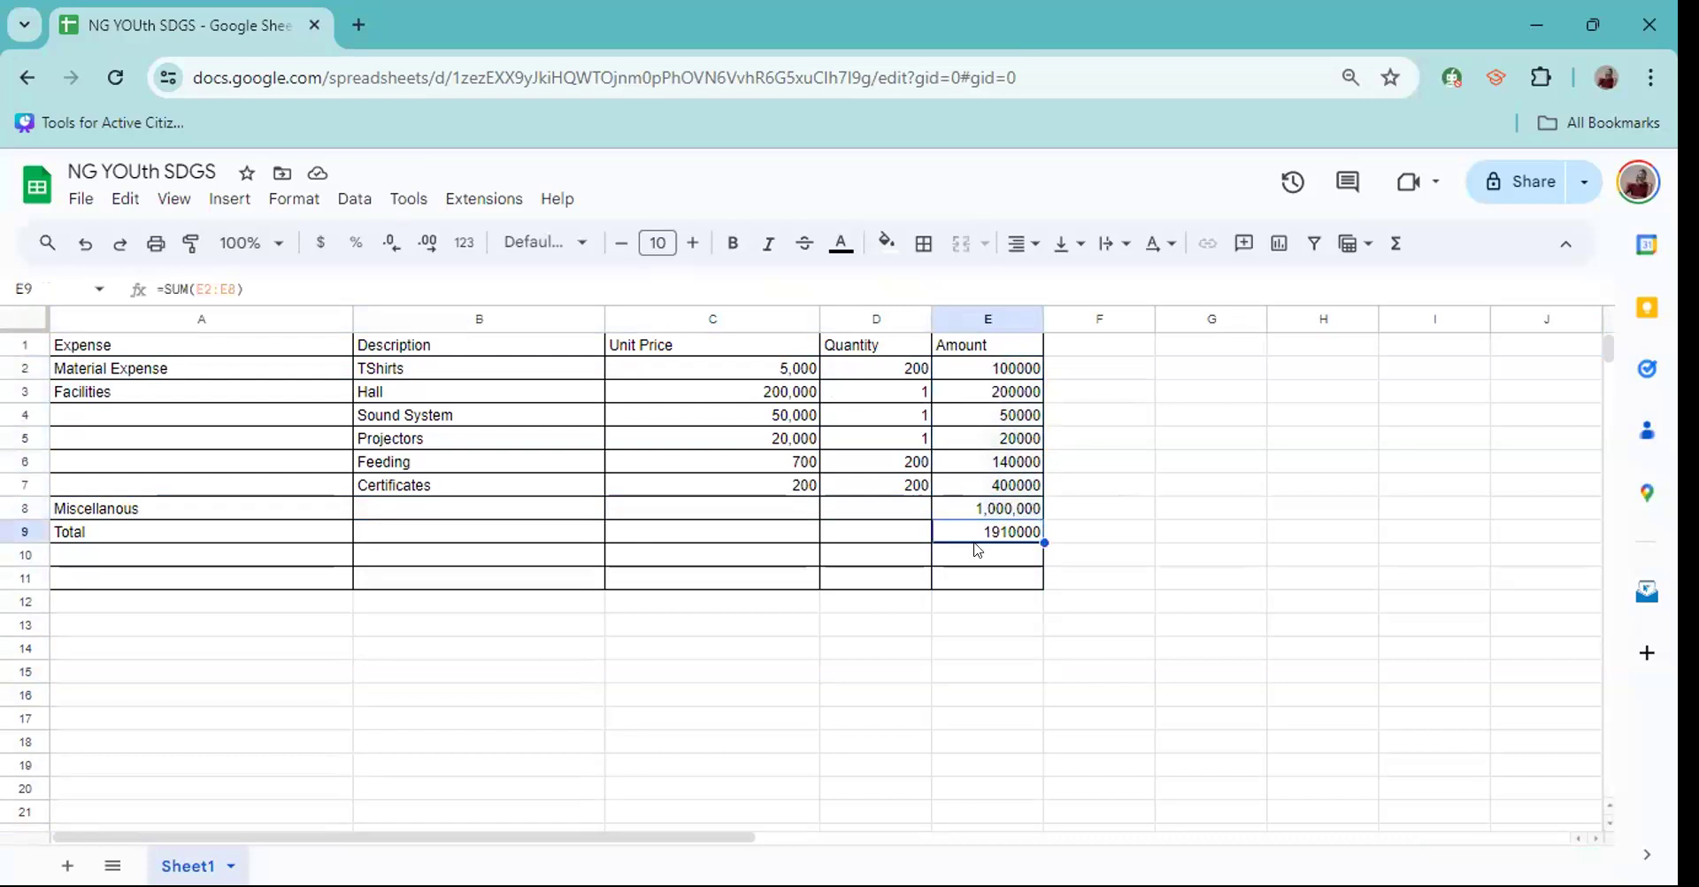
# Enter the formula =SUM(E2:E8) in E10, directly below the existing total.
pyautogui.click(977, 550)
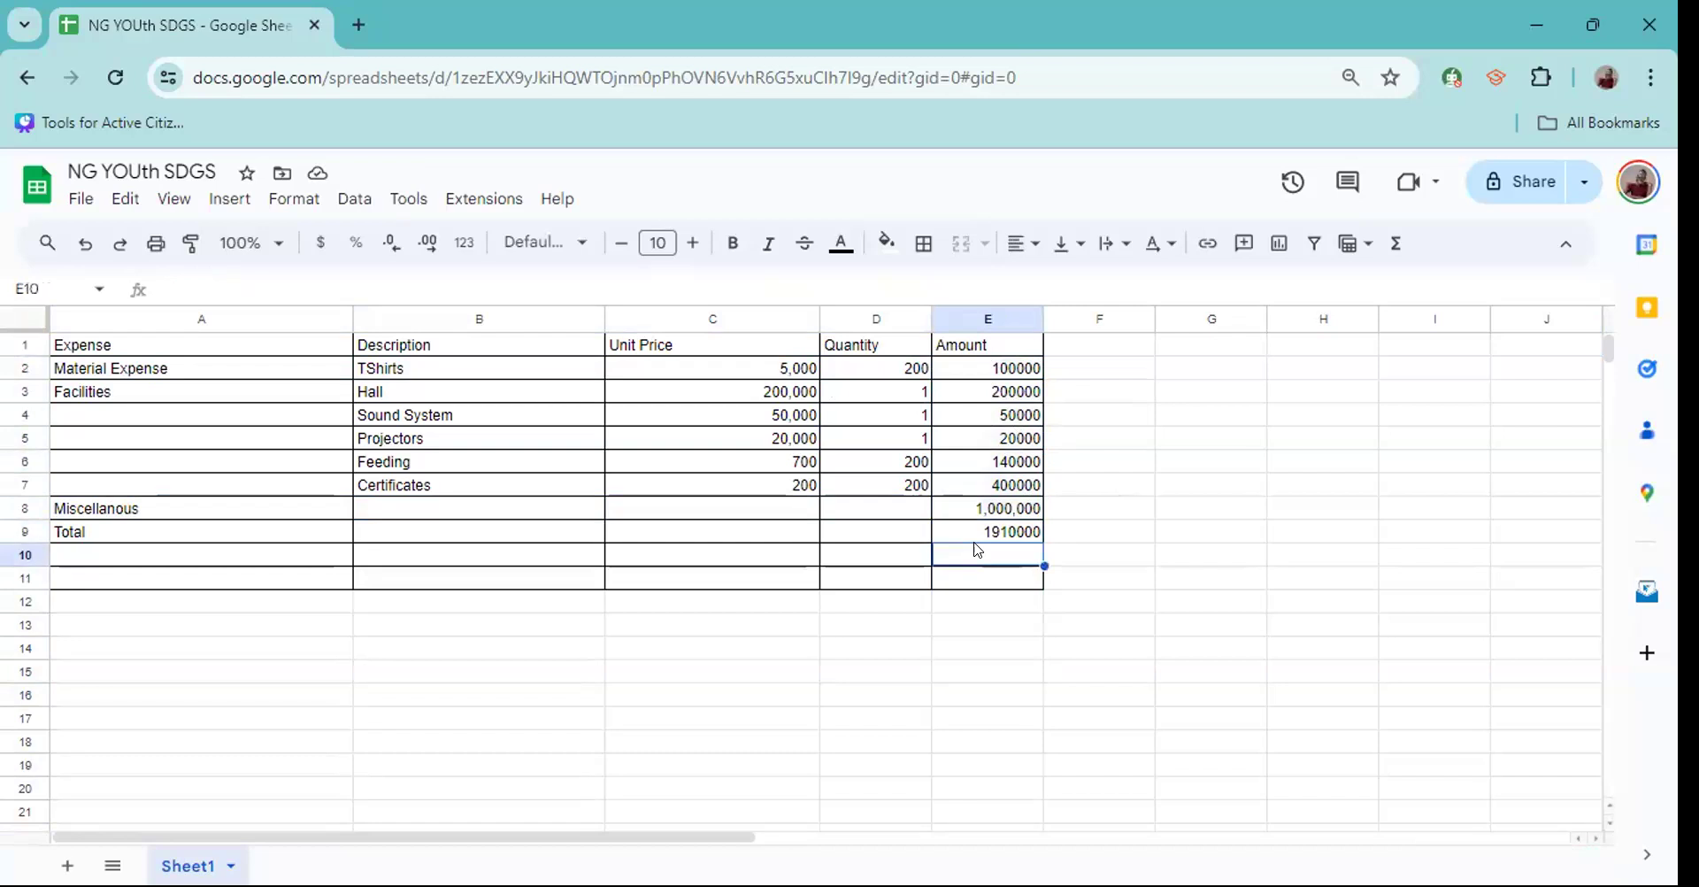
pyautogui.write('=SUM(')
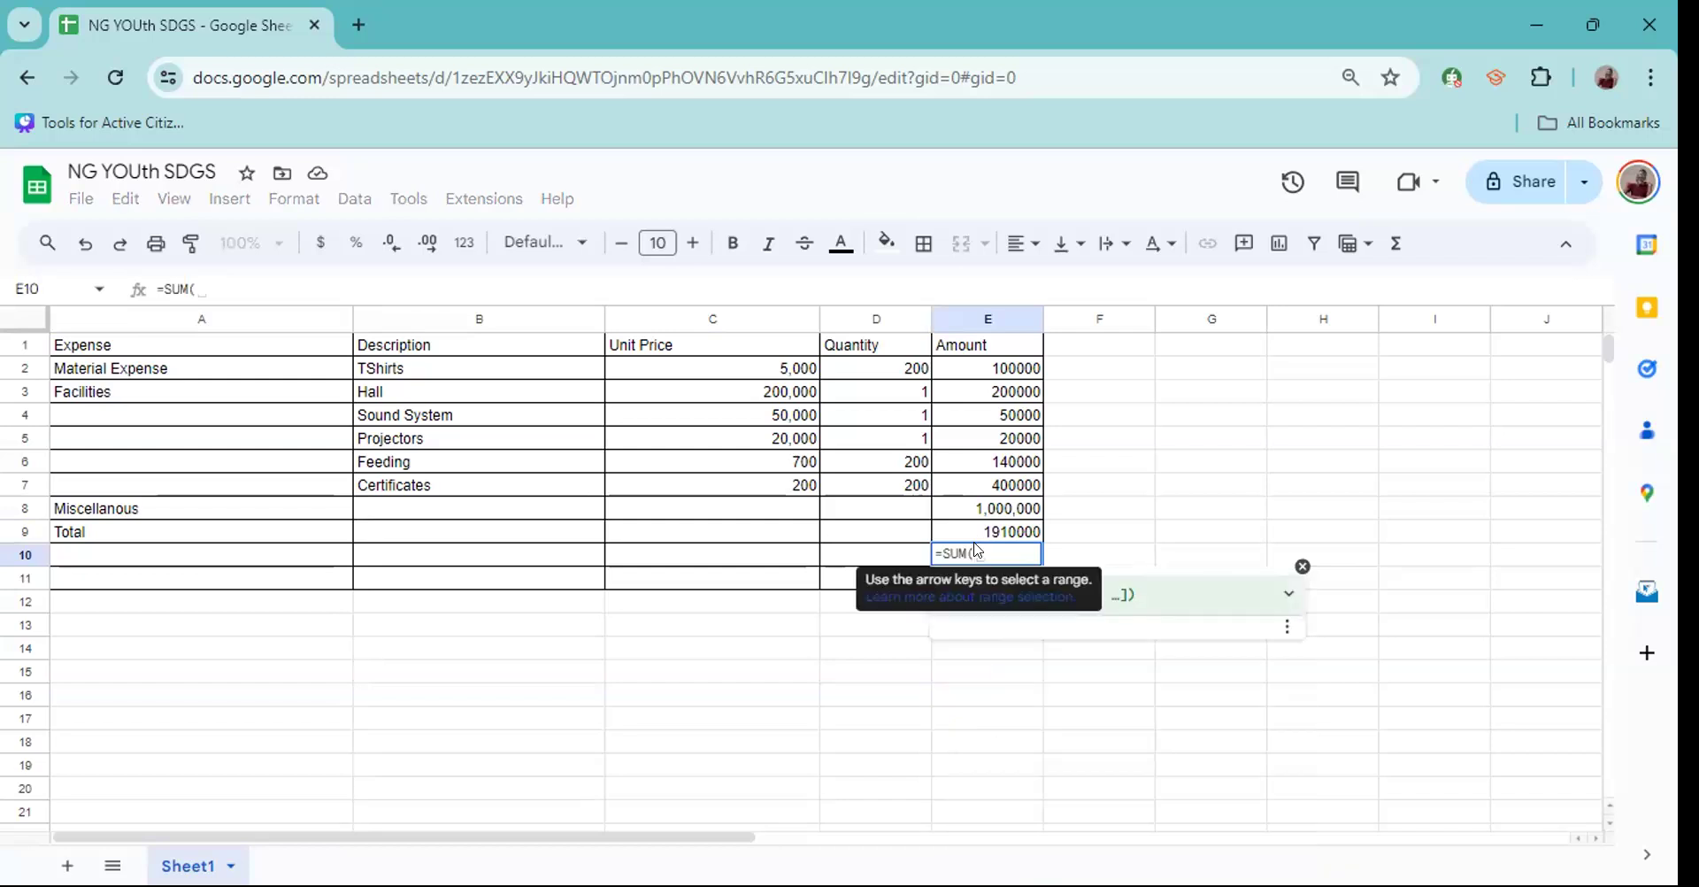
pyautogui.write('E2;E8')
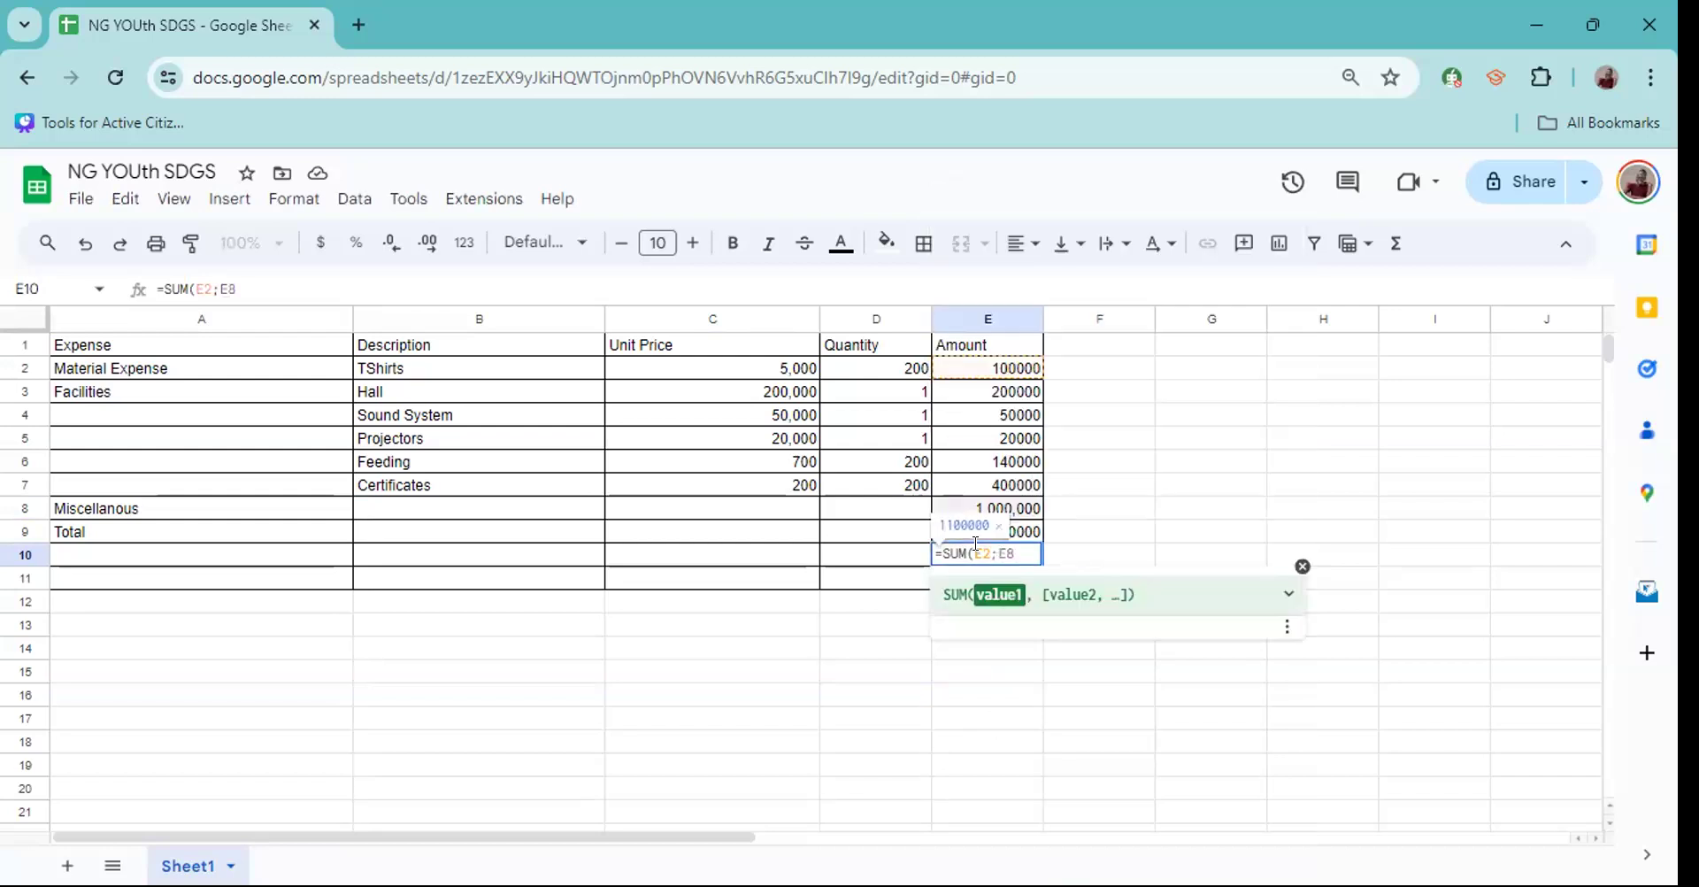
pyautogui.write(')')
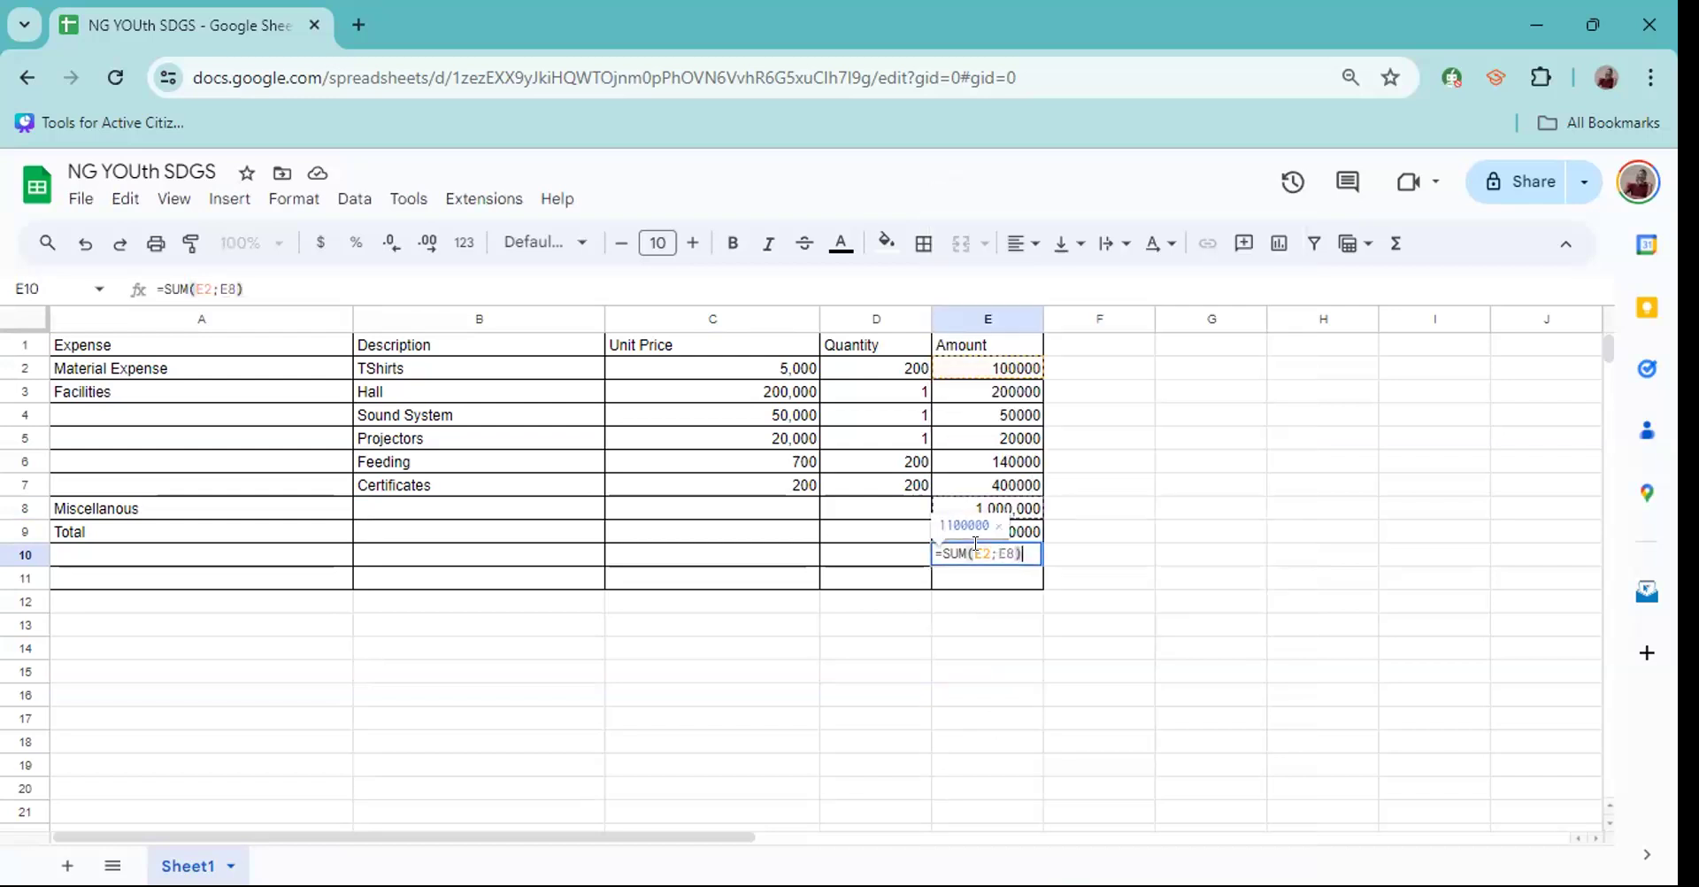
pyautogui.press('Left')
pyautogui.press('Left')
pyautogui.press('Left')
pyautogui.press('BackSpace')
pyautogui.write(':')
pyautogui.press('Return')
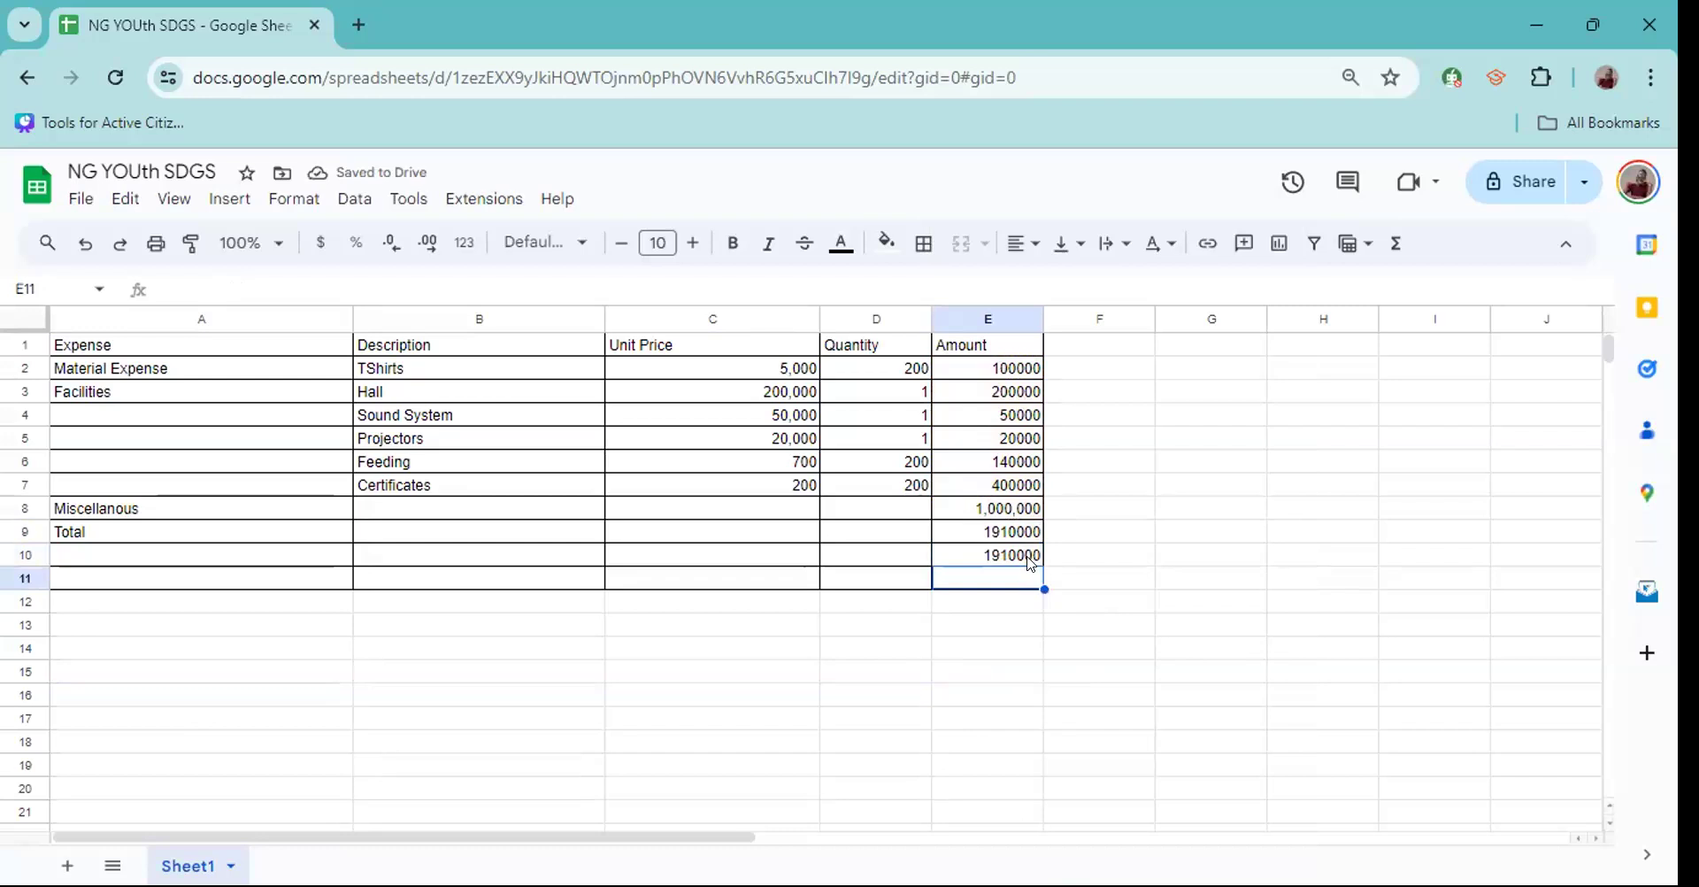
# Inspect the formula in E10 and the Miscellanous amount in E8.
pyautogui.click(1029, 559)
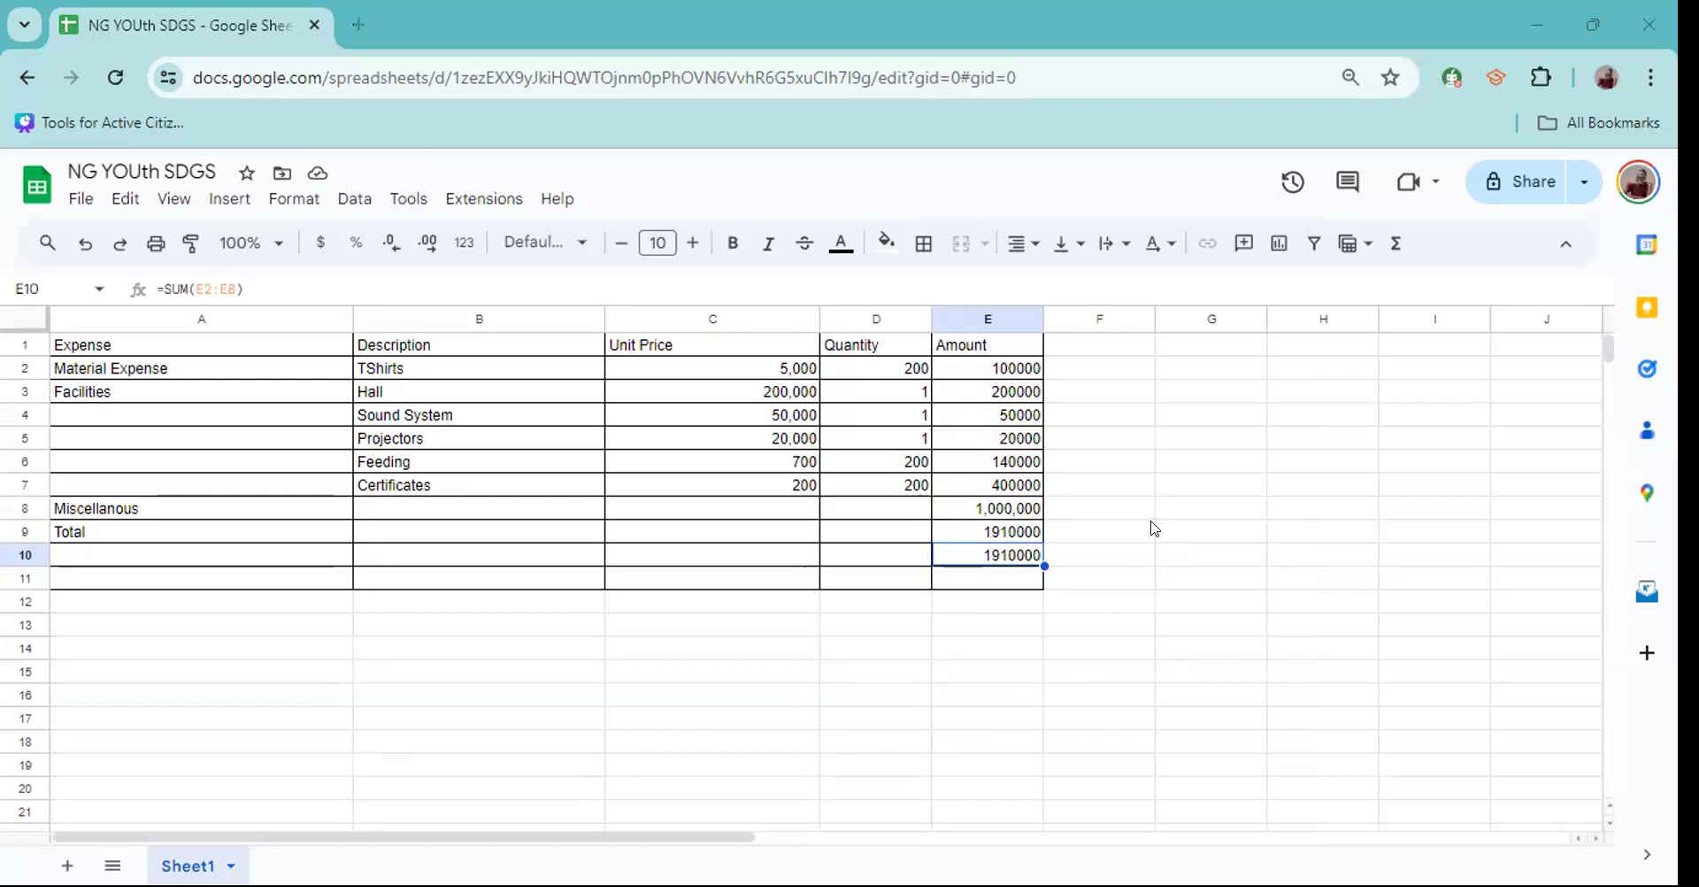
pyautogui.press('Up')
pyautogui.press('Right')
pyautogui.press('Right')
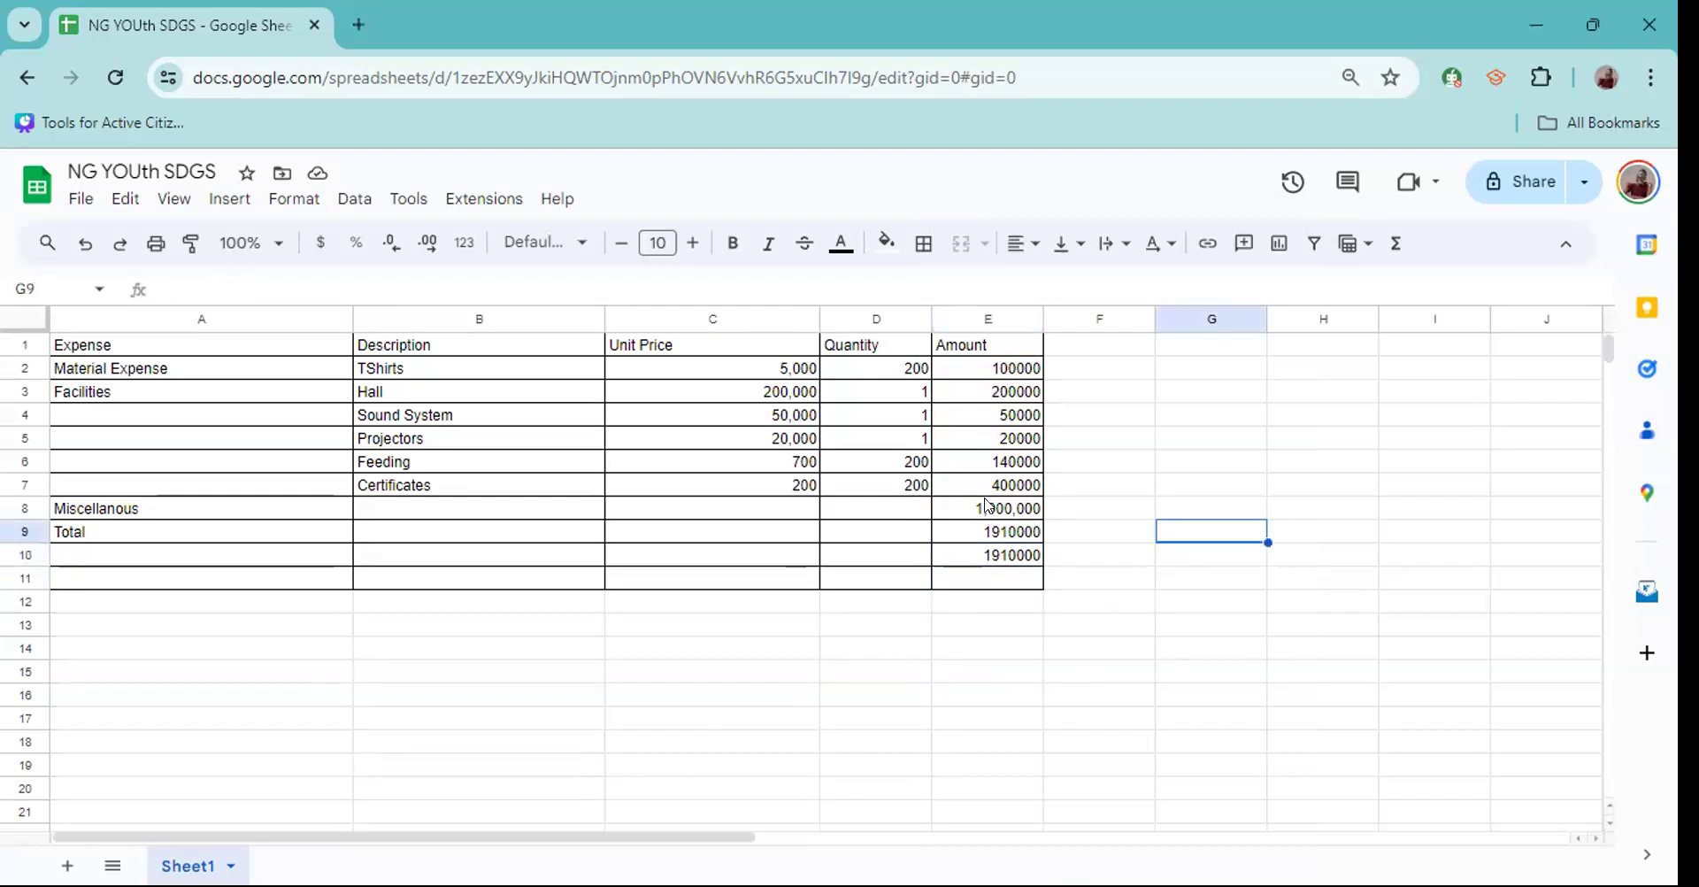
pyautogui.click(988, 505)
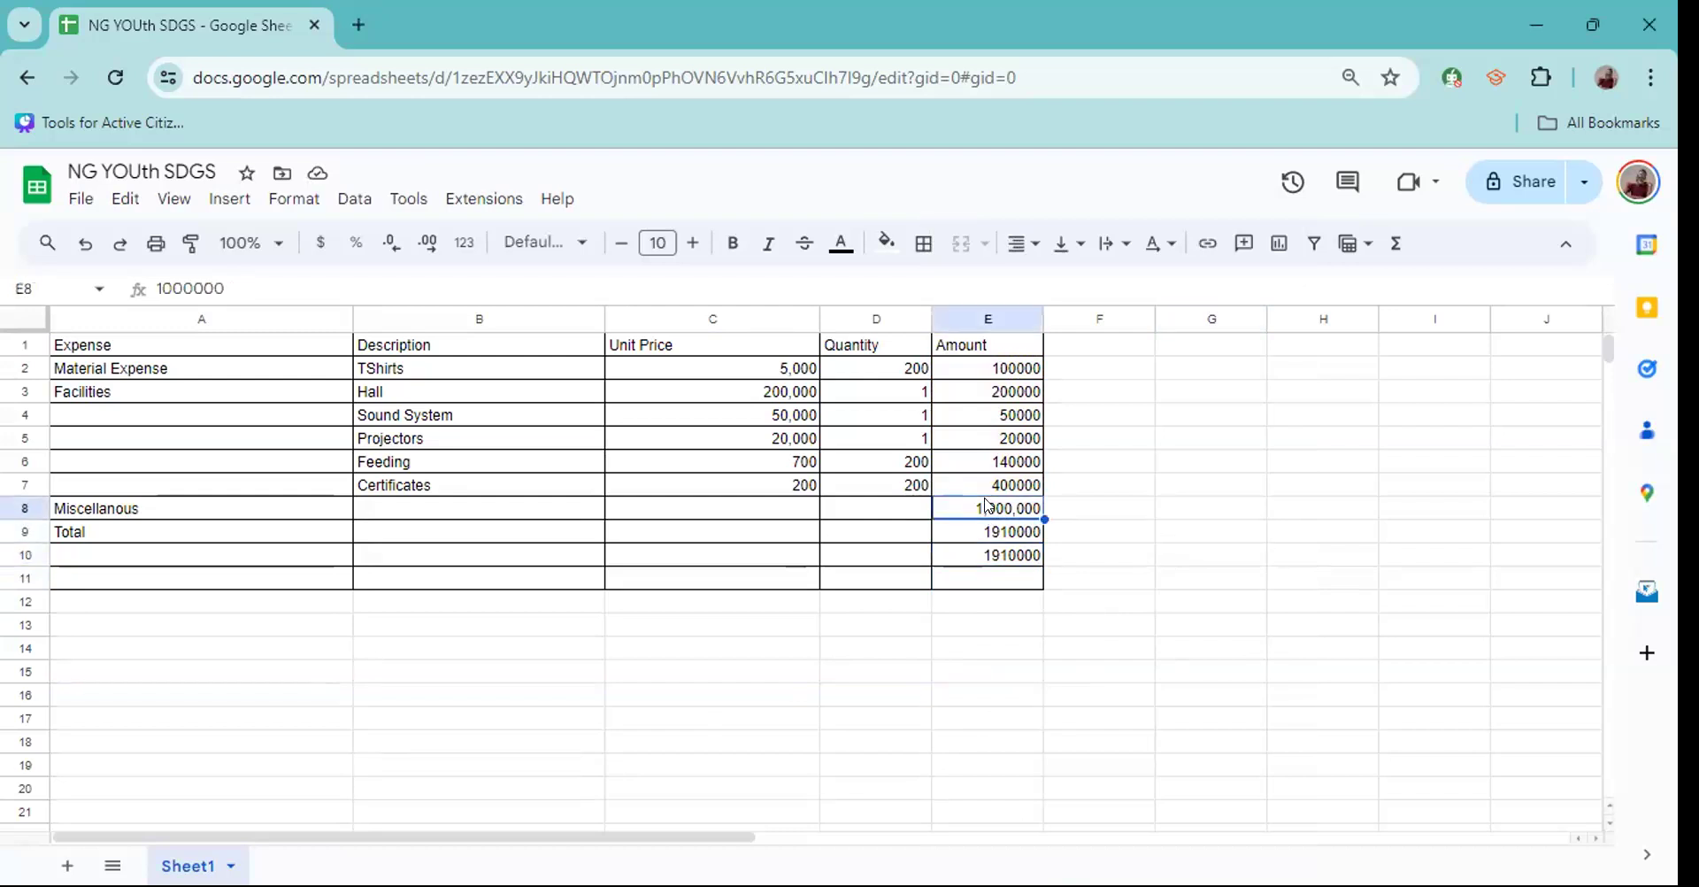
pyautogui.click(1000, 558)
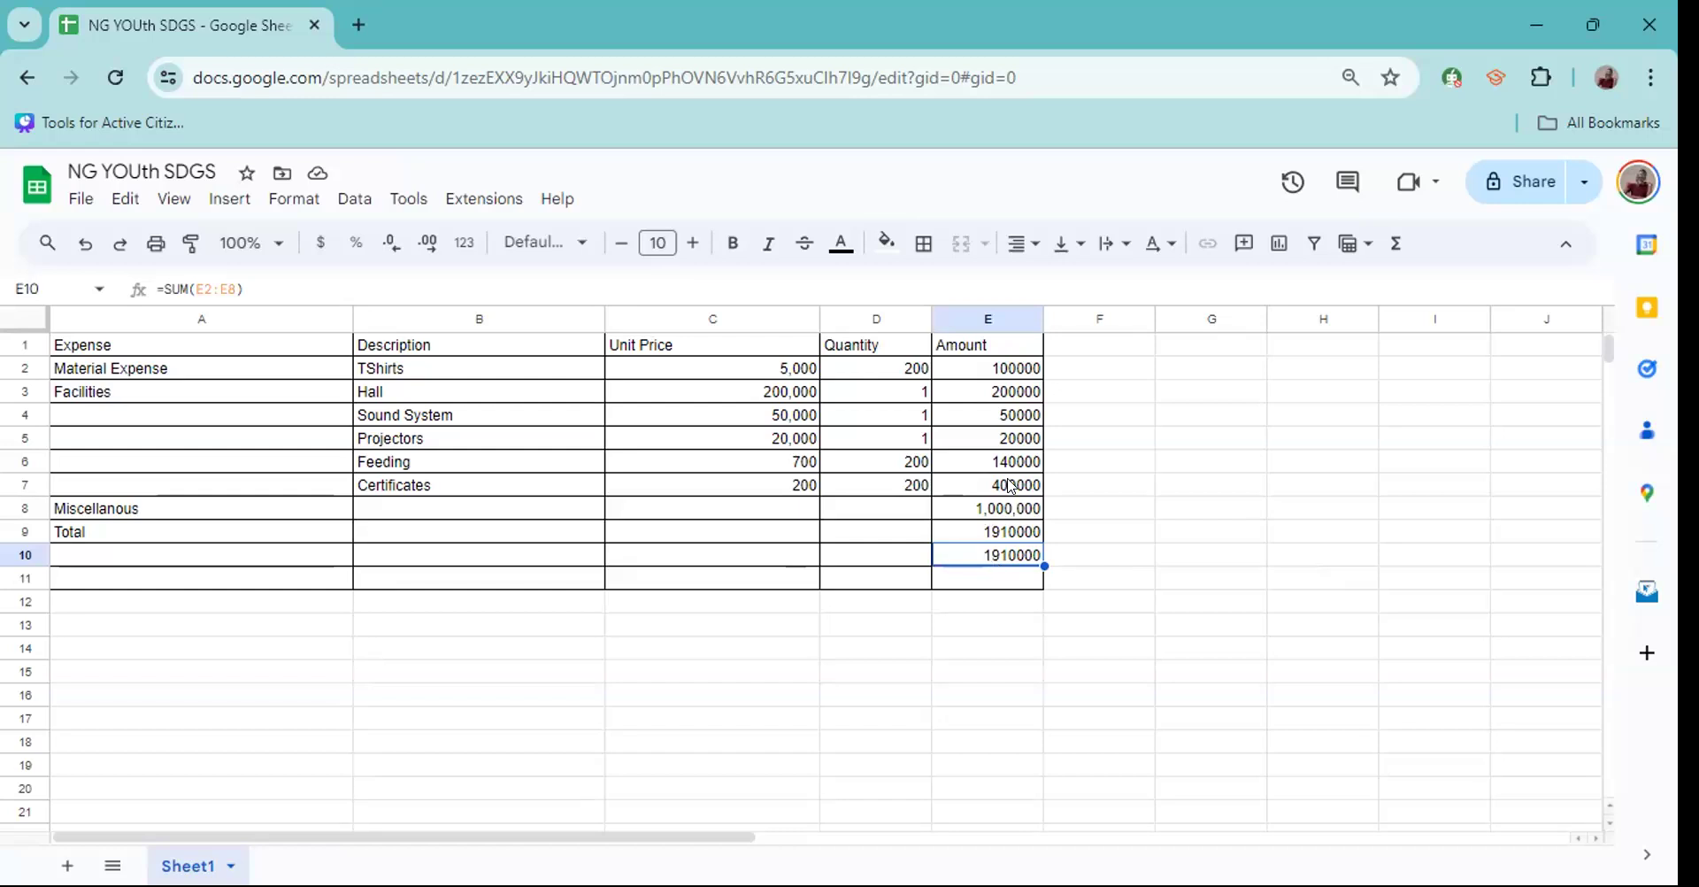
# Select E2 through E8 to trace the range added up in E10, and return to E2.
pyautogui.click(1016, 366)
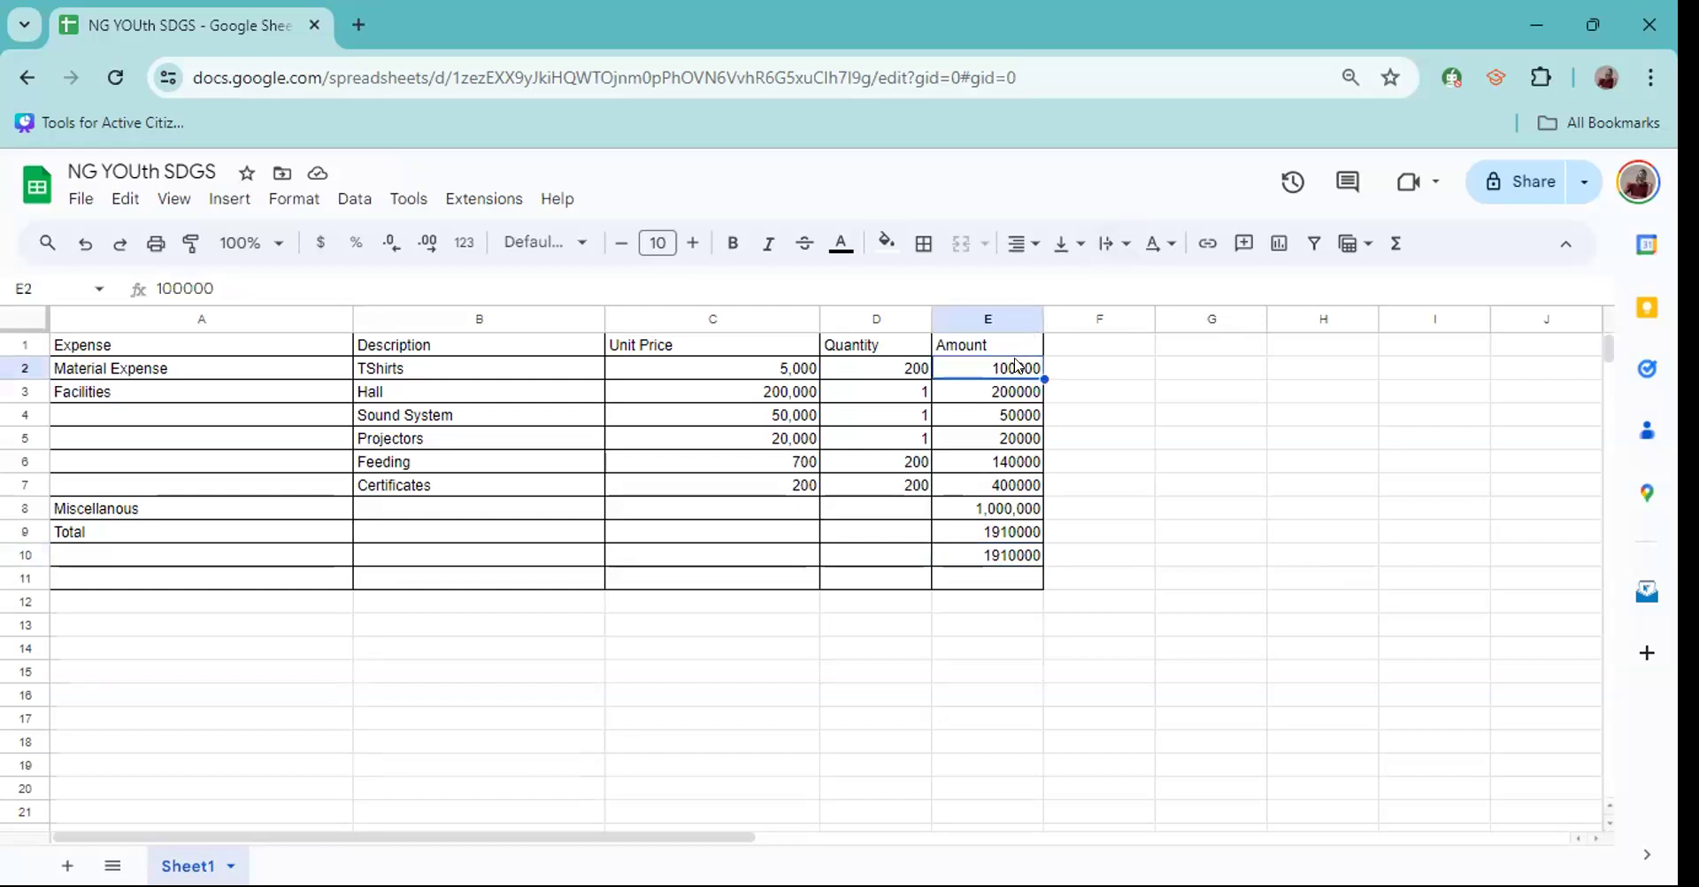
pyautogui.hotkey('shift', 'Down')
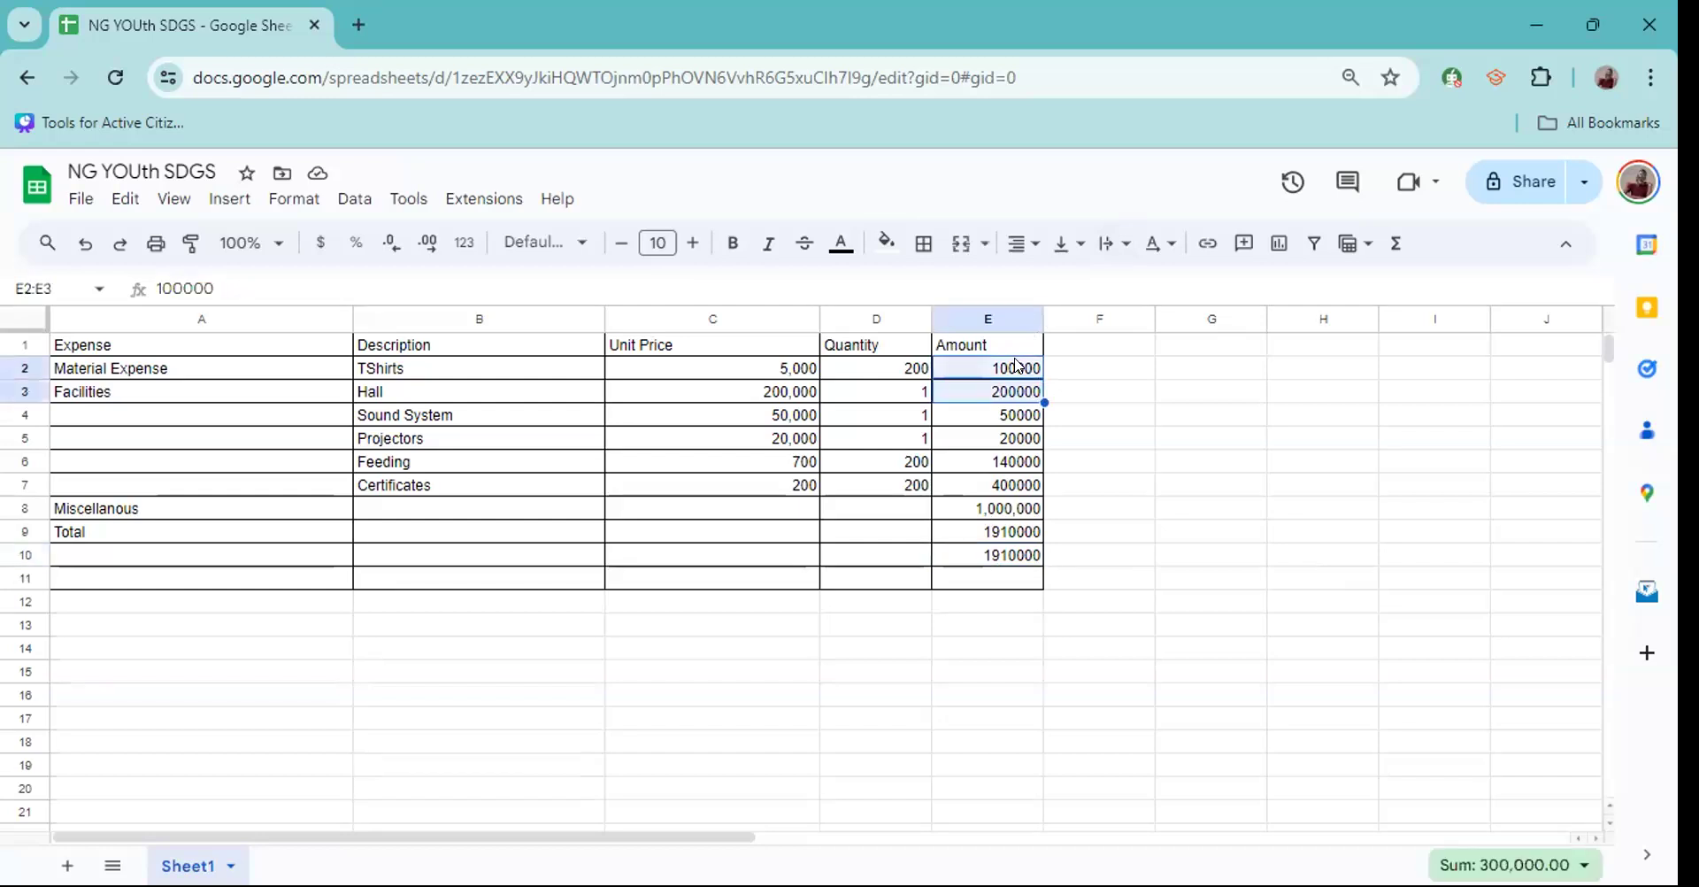
pyautogui.hotkey('shift', 'Down')
pyautogui.hotkey('shift', 'Down')
pyautogui.hotkey('shift', 'Down')
pyautogui.hotkey('shift', 'Down')
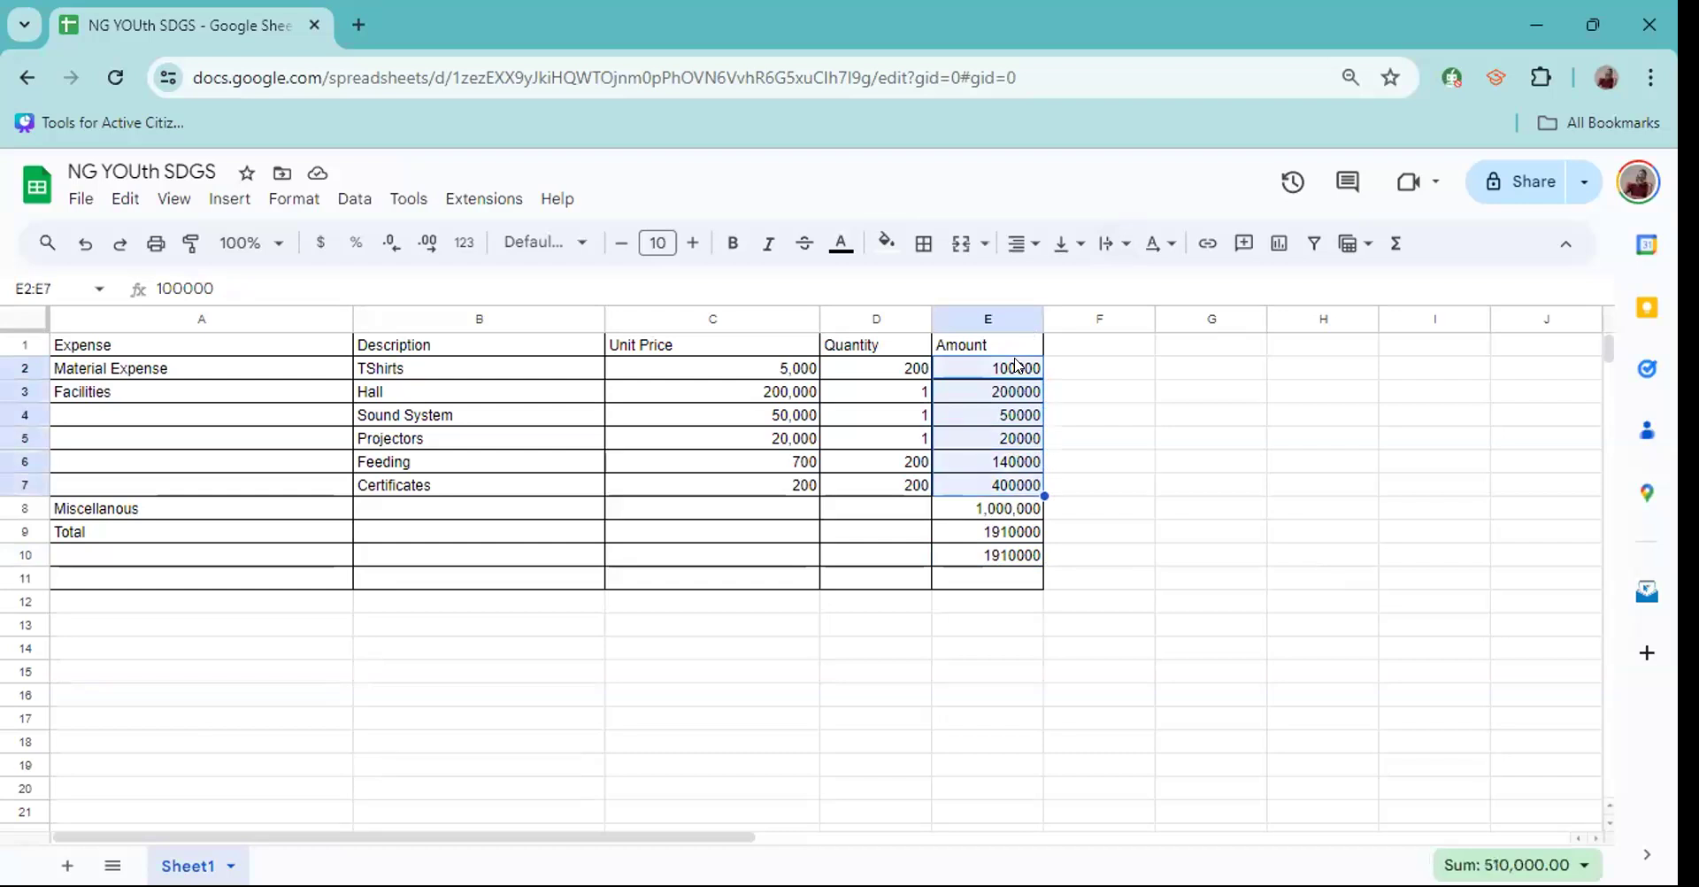
pyautogui.hotkey('shift', 'Down')
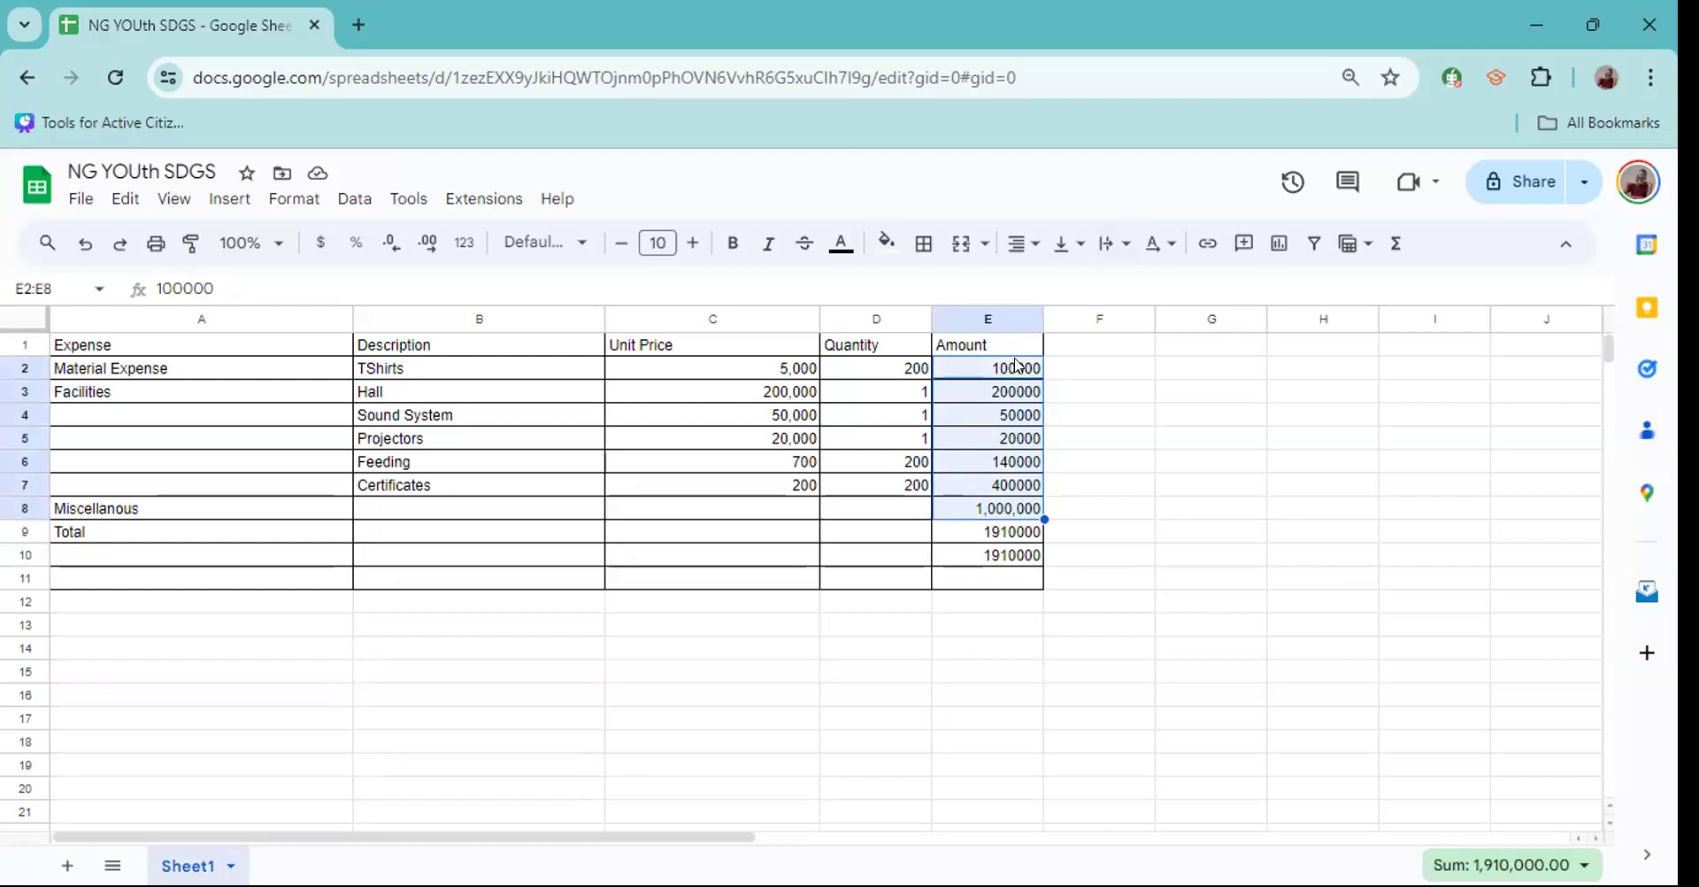
pyautogui.press('pagedown')
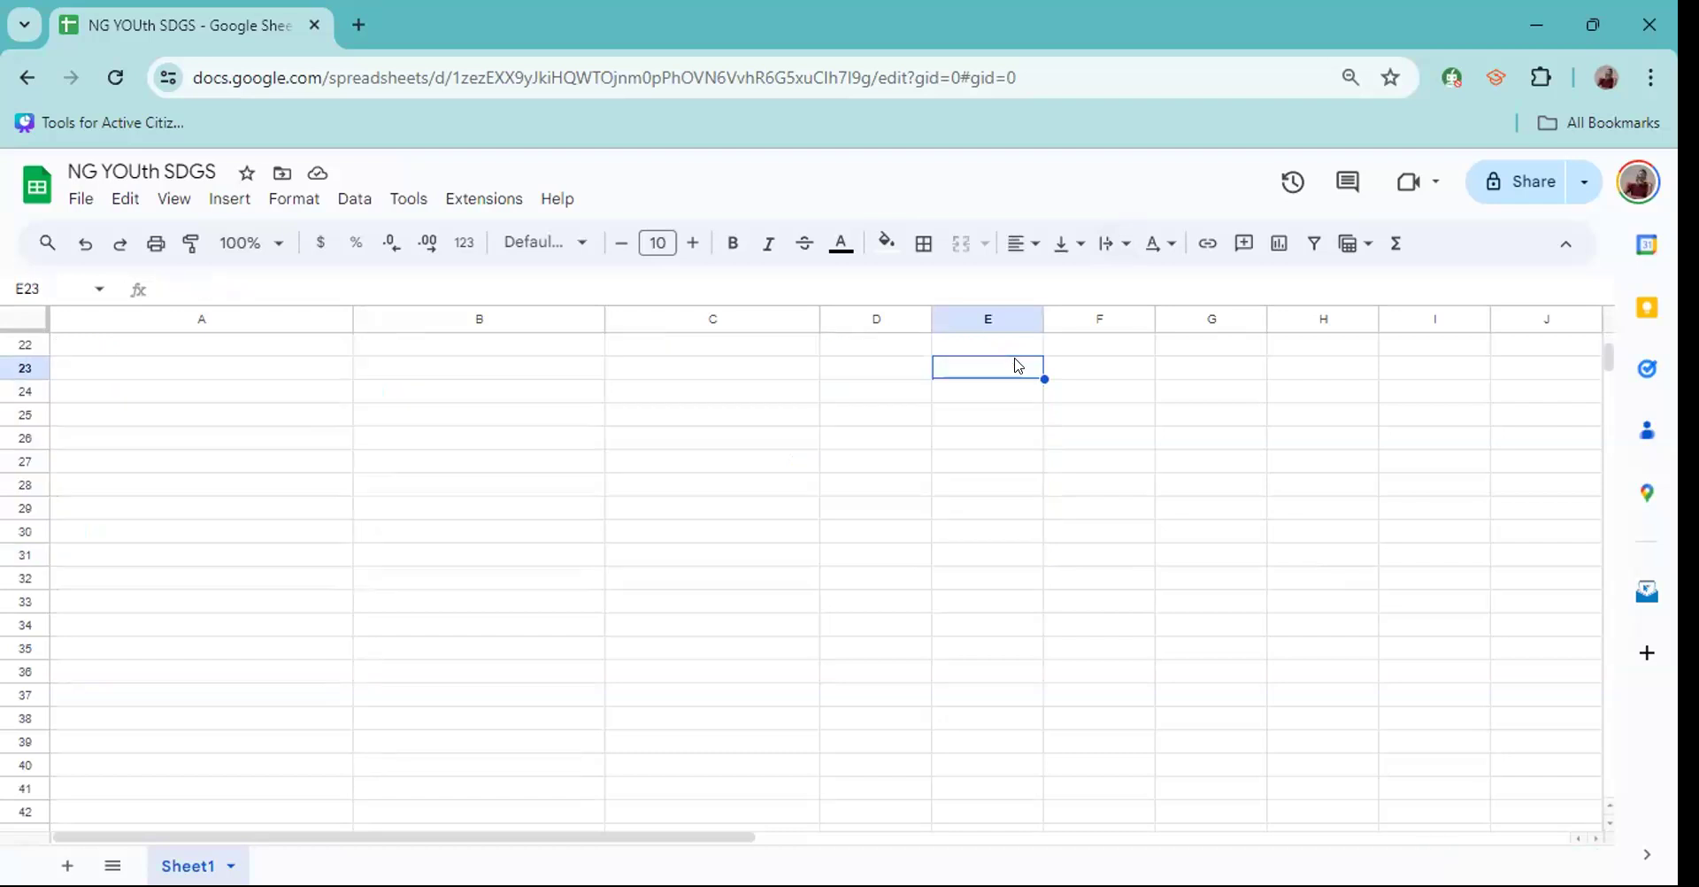
pyautogui.press('pageup')
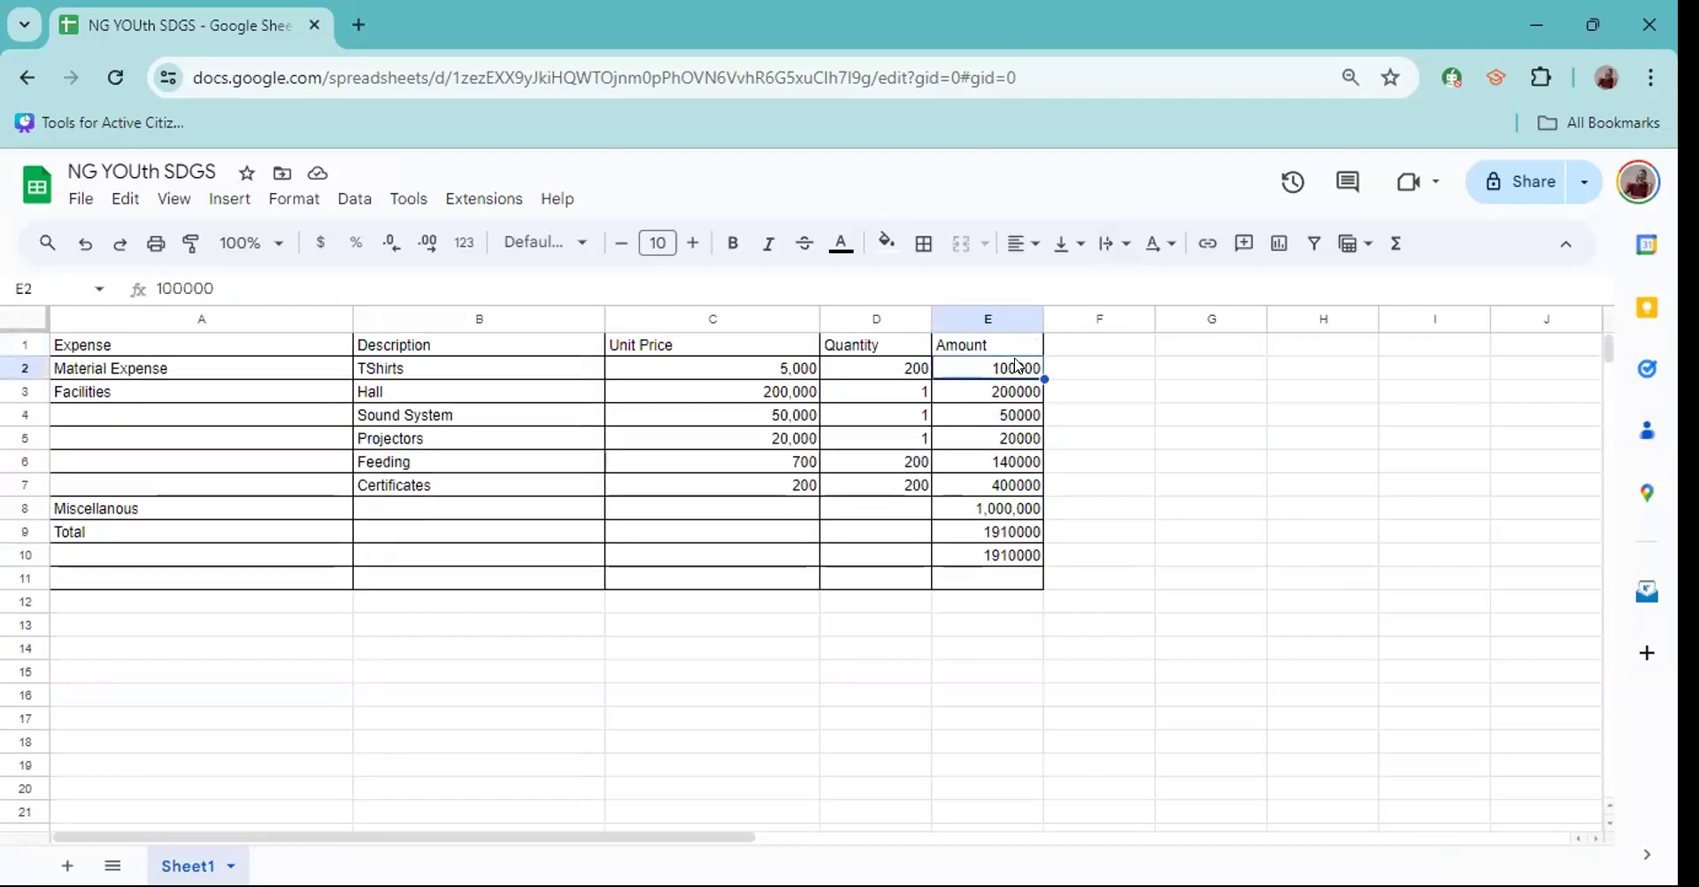
# Extend the selection from E2 down to E8 to view the sum of the amounts.
pyautogui.hotkey('shift', 'Down')
pyautogui.hotkey('shift', 'Down')
pyautogui.hotkey('shift', 'Down')
pyautogui.hotkey('shift', 'Down')
pyautogui.hotkey('shift', 'Down')
pyautogui.hotkey('shift', 'Down')
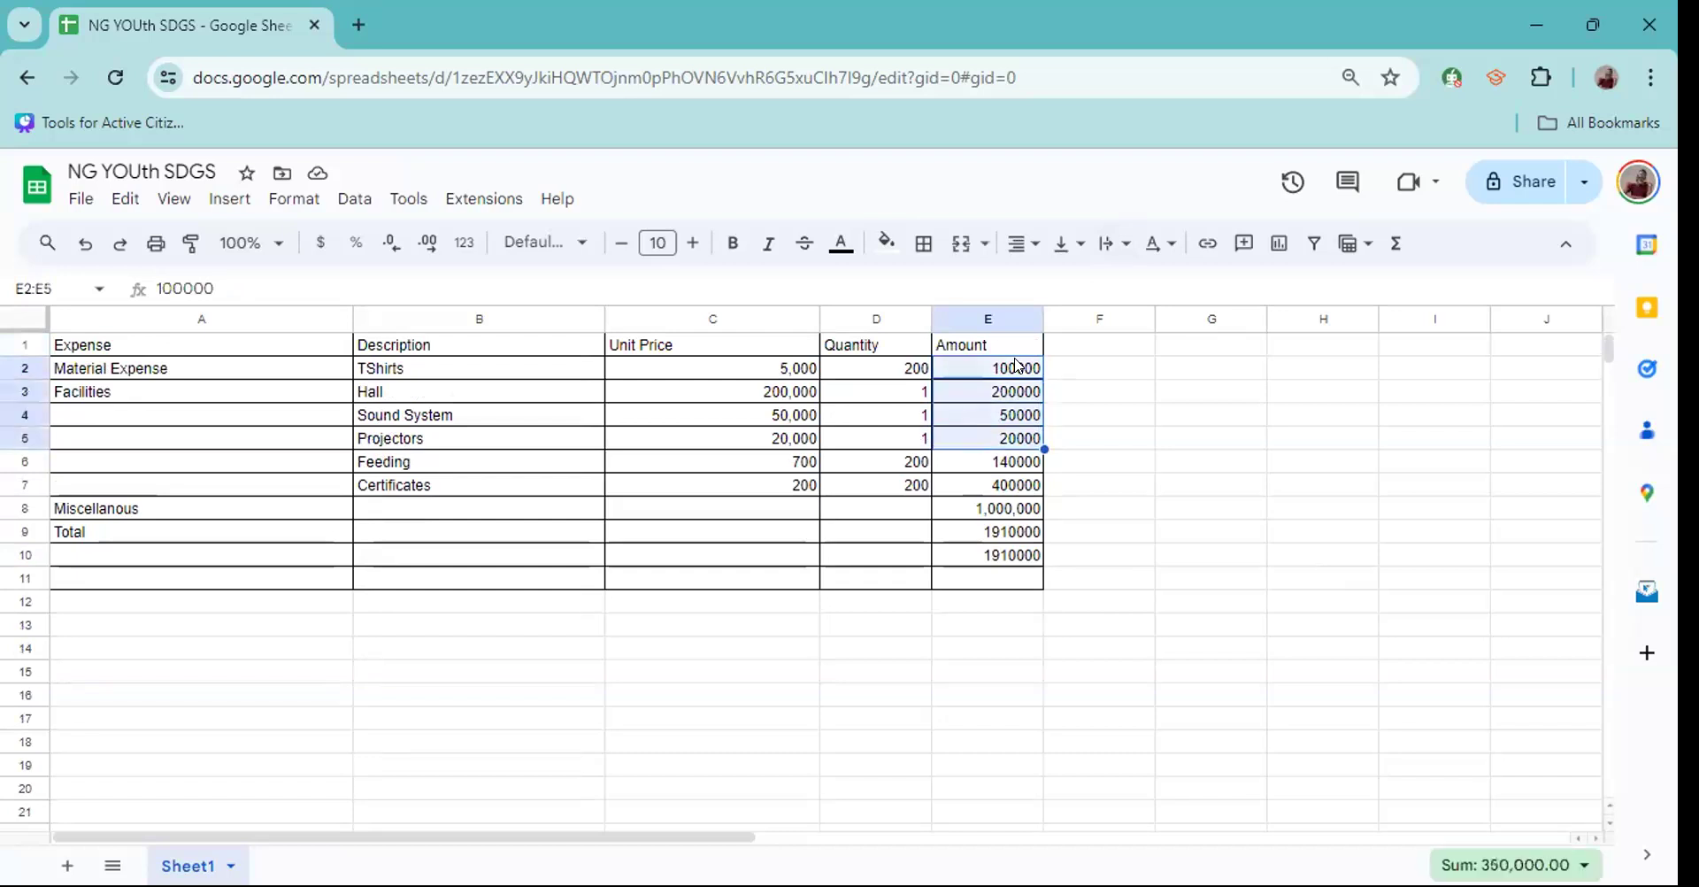
# Compare the formulas in E9 and E10, and open the E10 formula to examine the range it references.
pyautogui.click(1006, 537)
pyautogui.click(1006, 564)
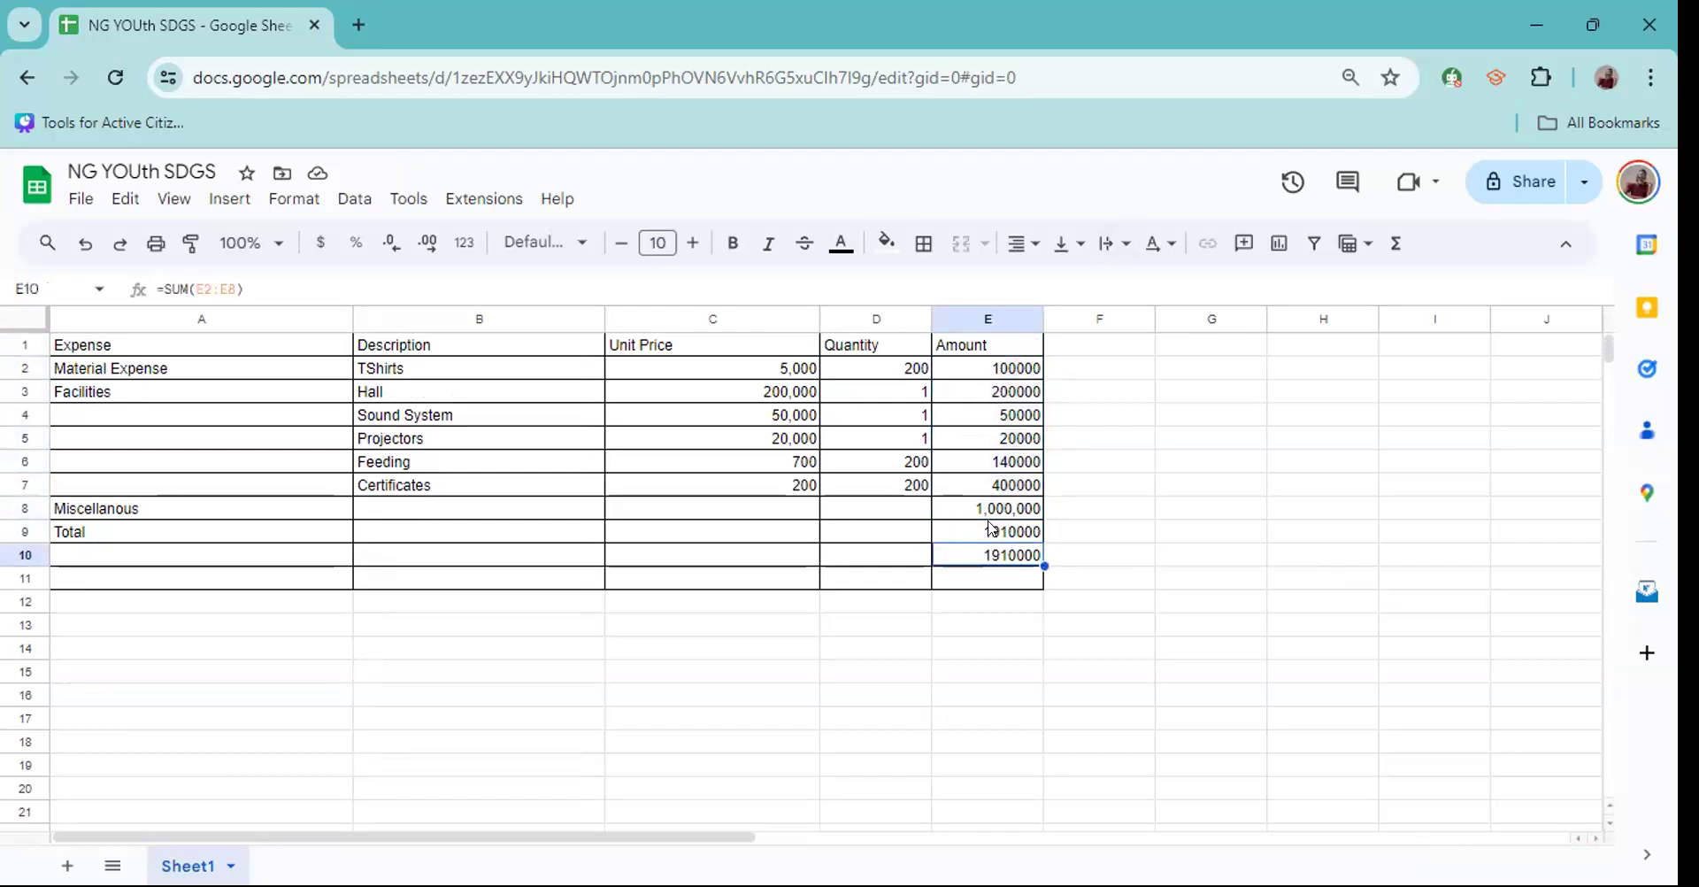
pyautogui.click(992, 529)
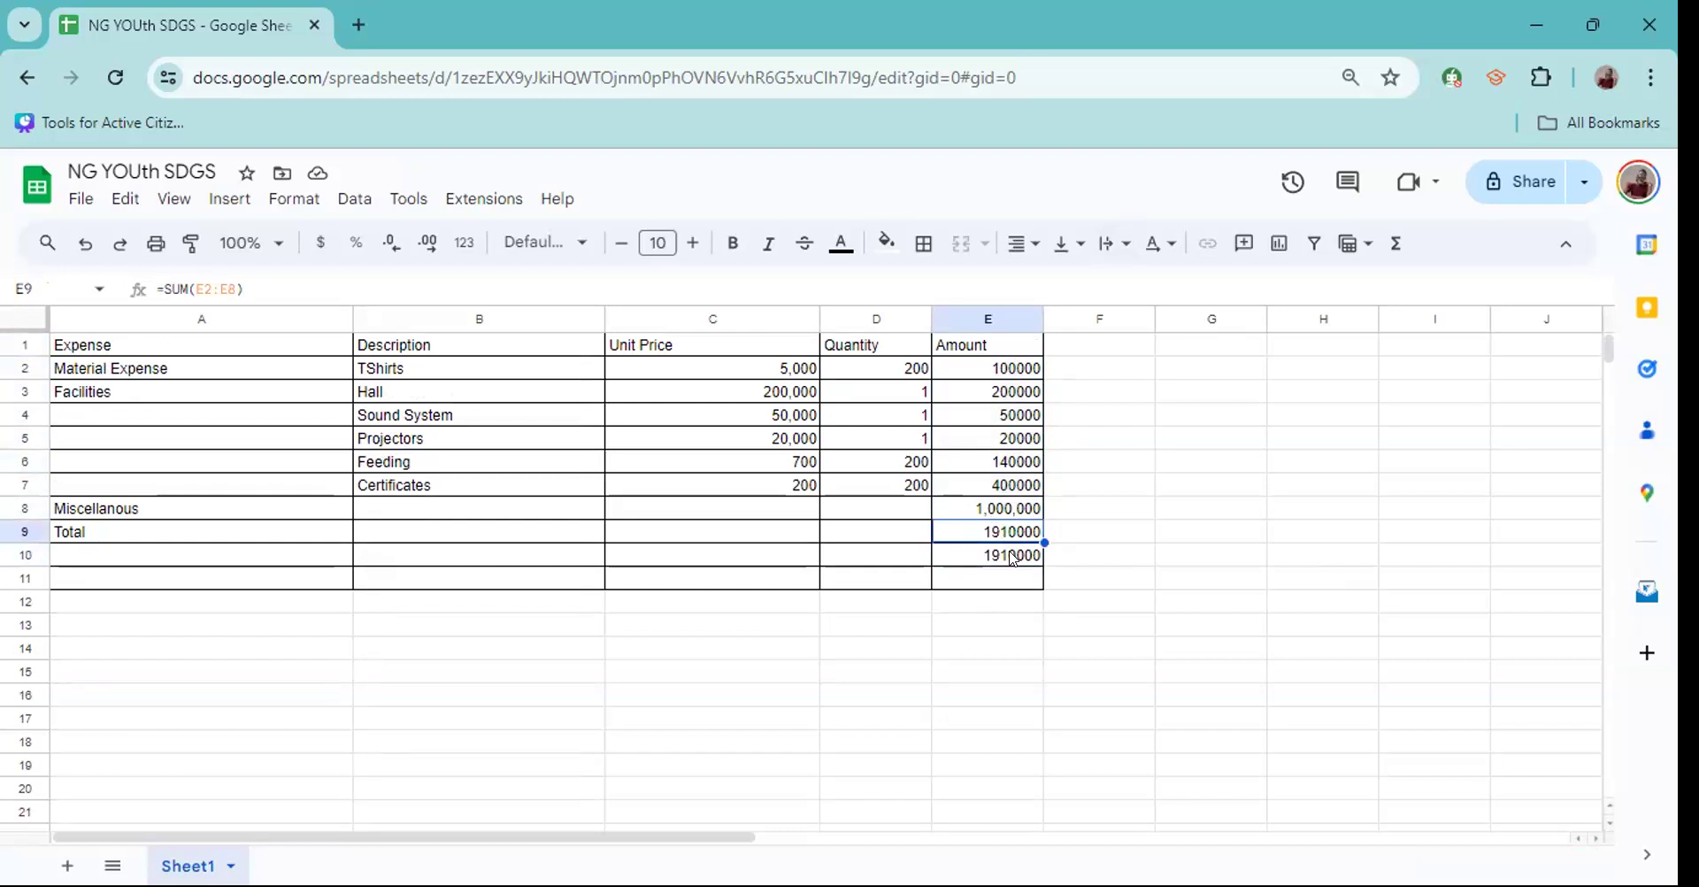
pyautogui.click(1012, 557)
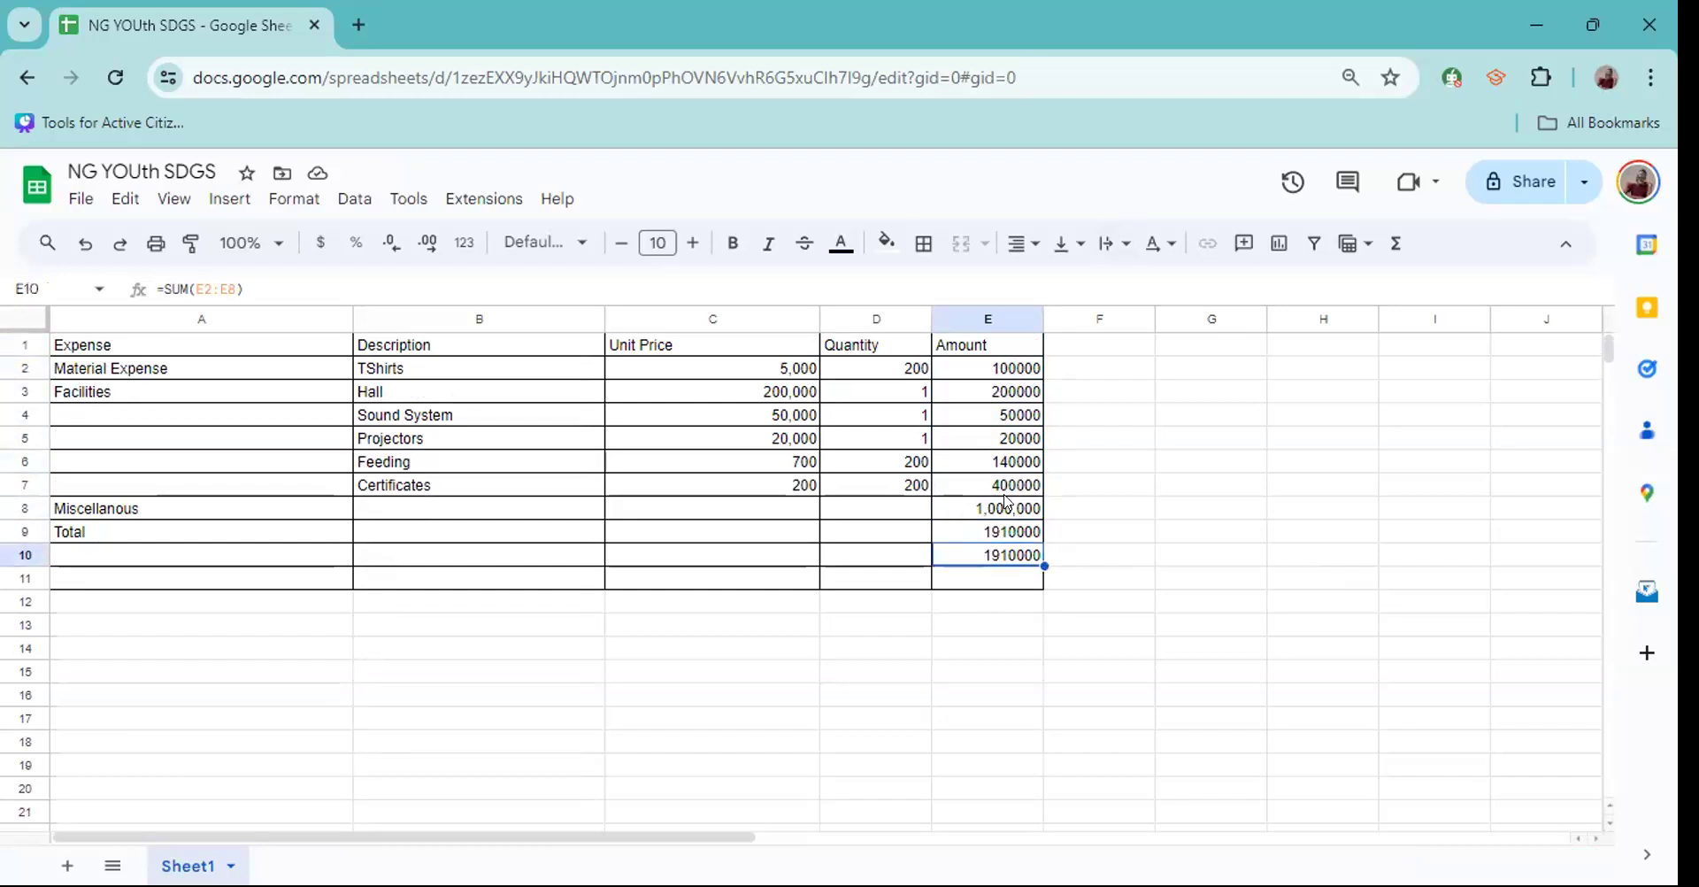
pyautogui.doubleClick(998, 552)
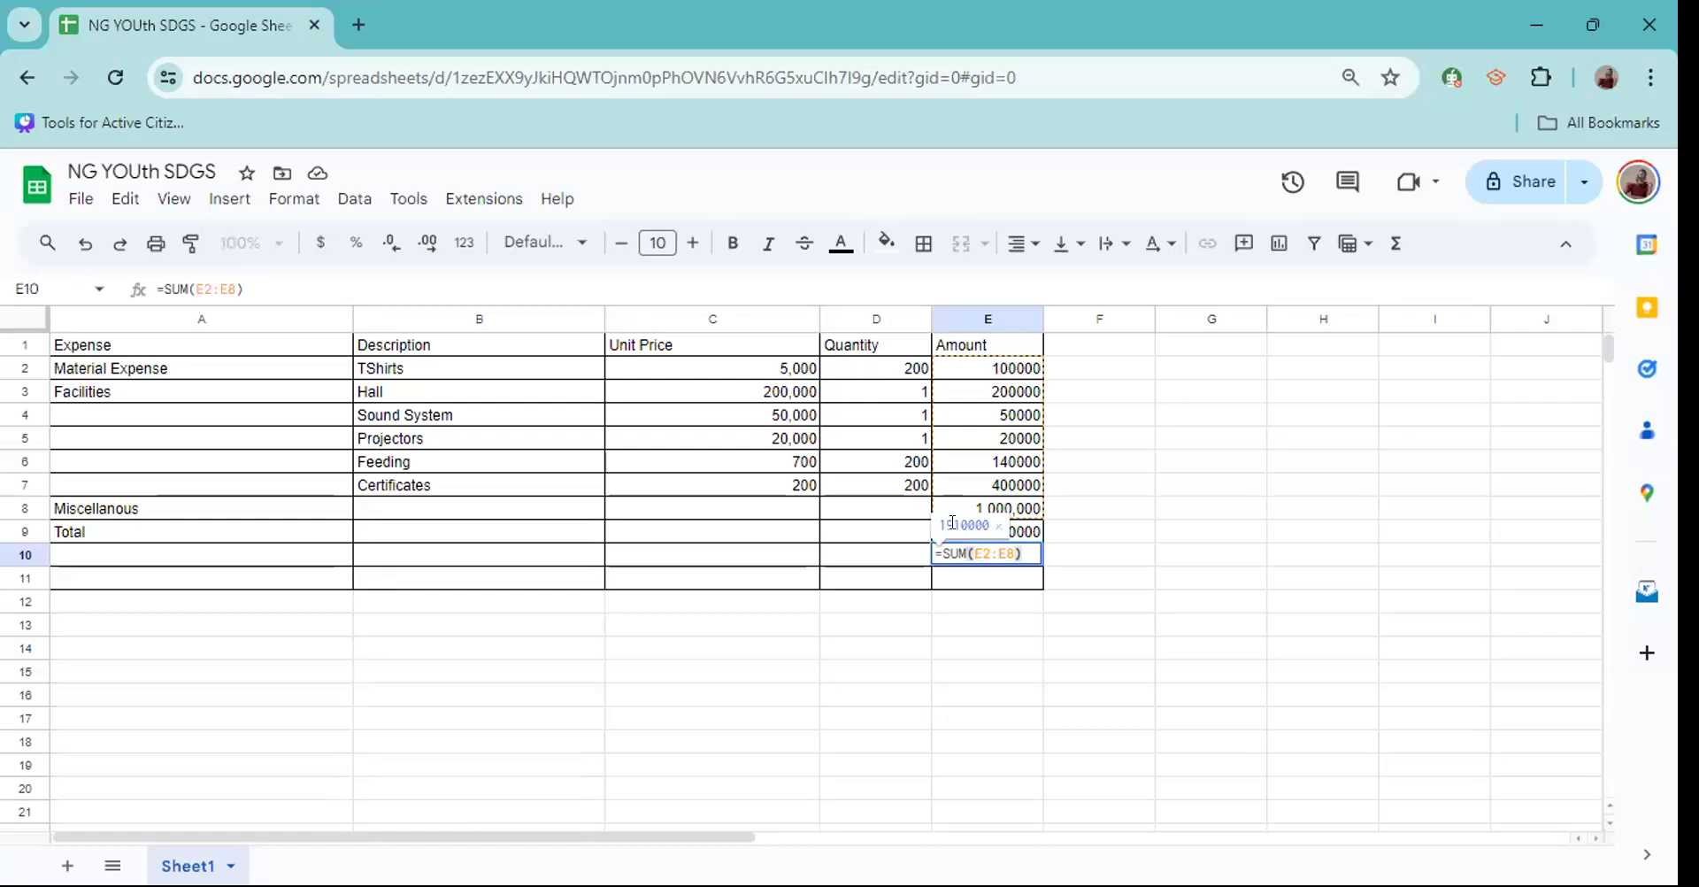
pyautogui.click(1147, 506)
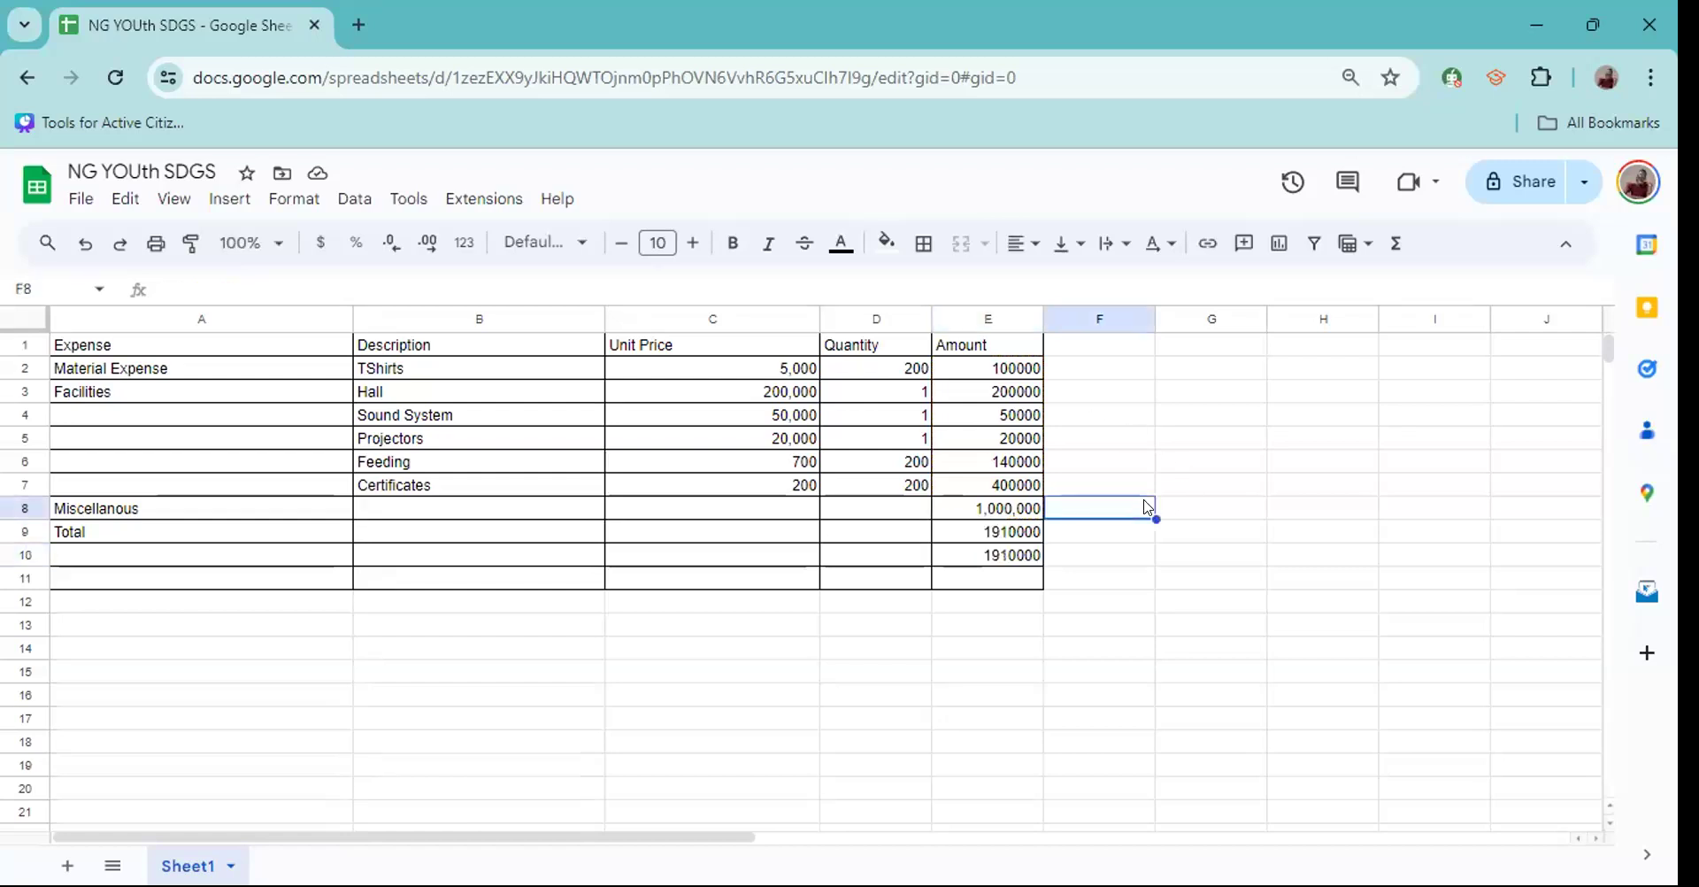
# Check the two totals in E9 and E10 again together with the Miscellanous amount in E8.
pyautogui.click(998, 535)
pyautogui.click(1010, 556)
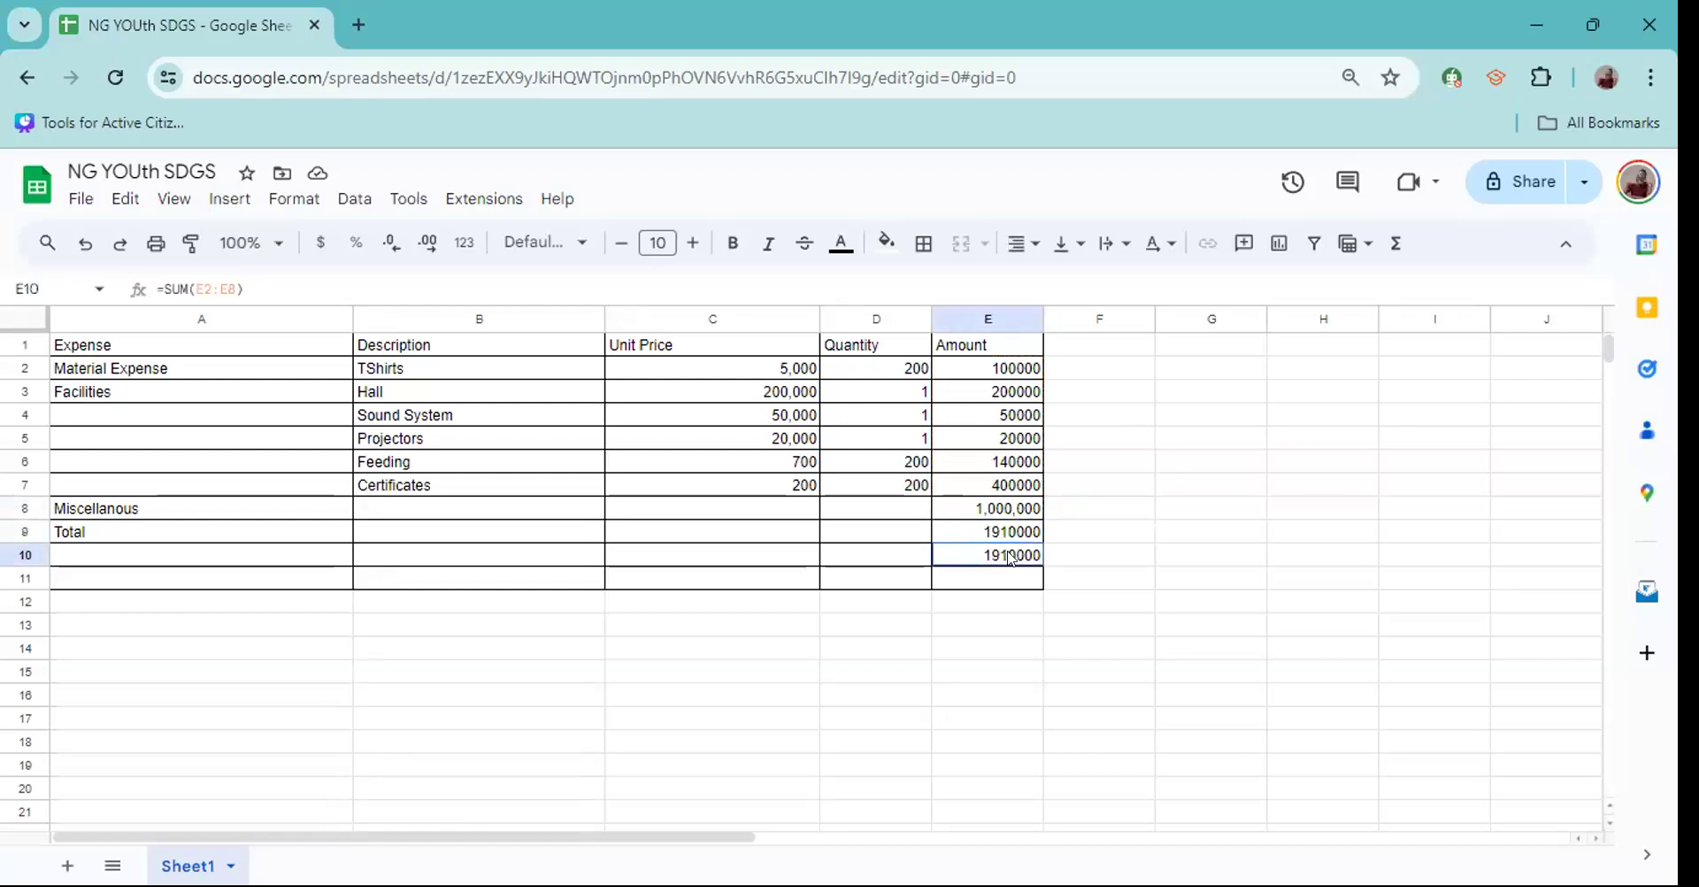
pyautogui.click(1012, 506)
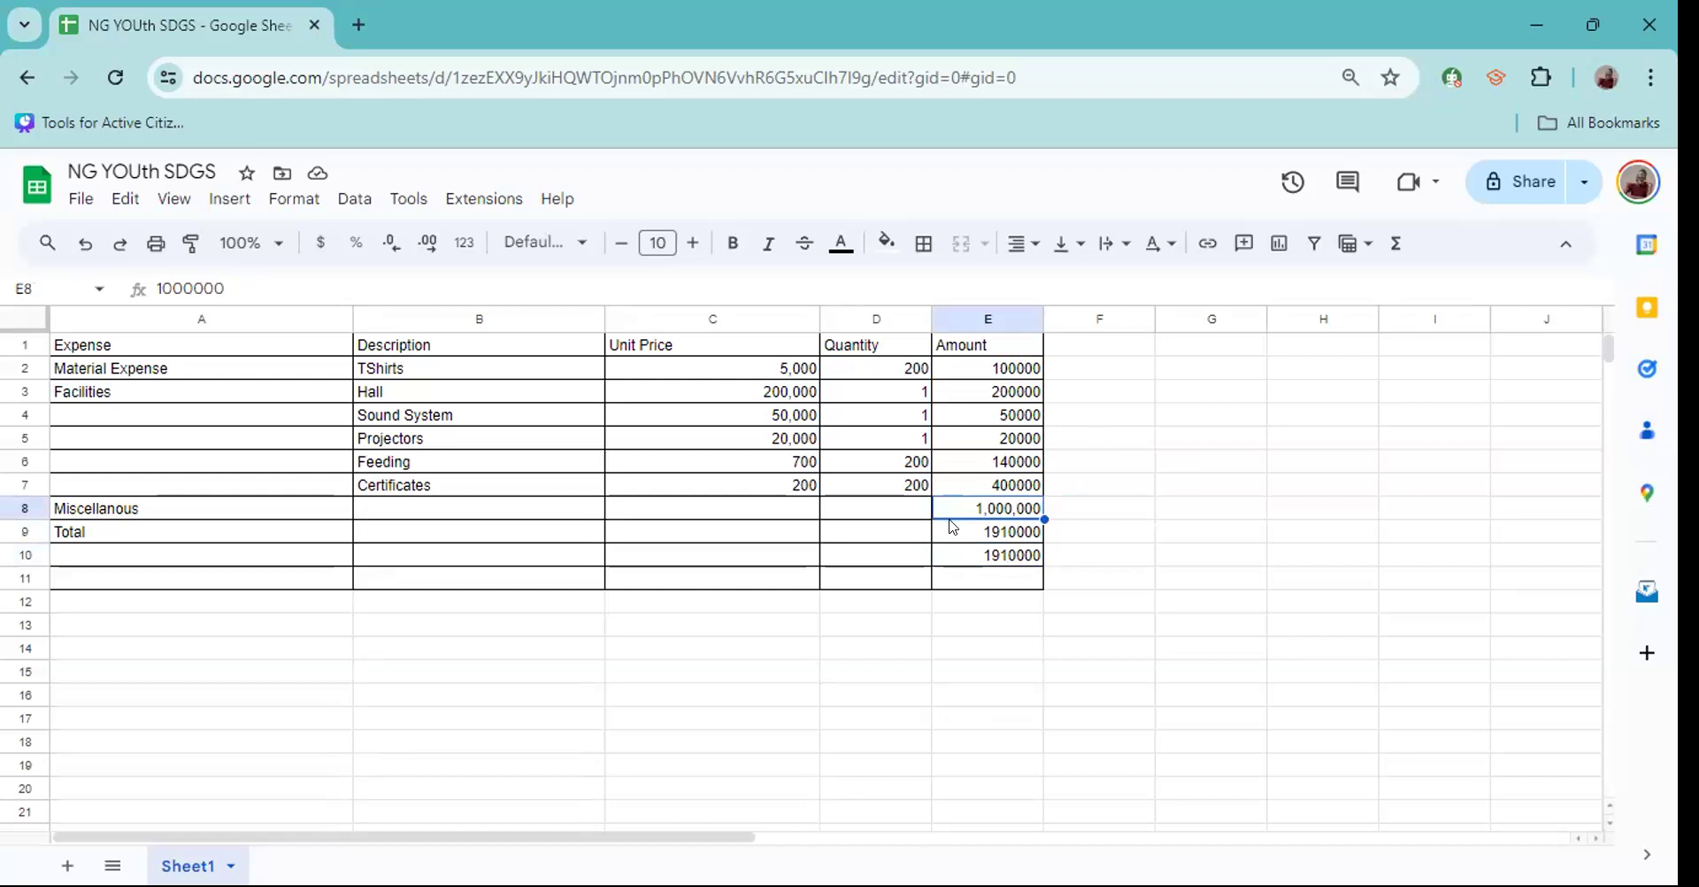
pyautogui.click(1029, 560)
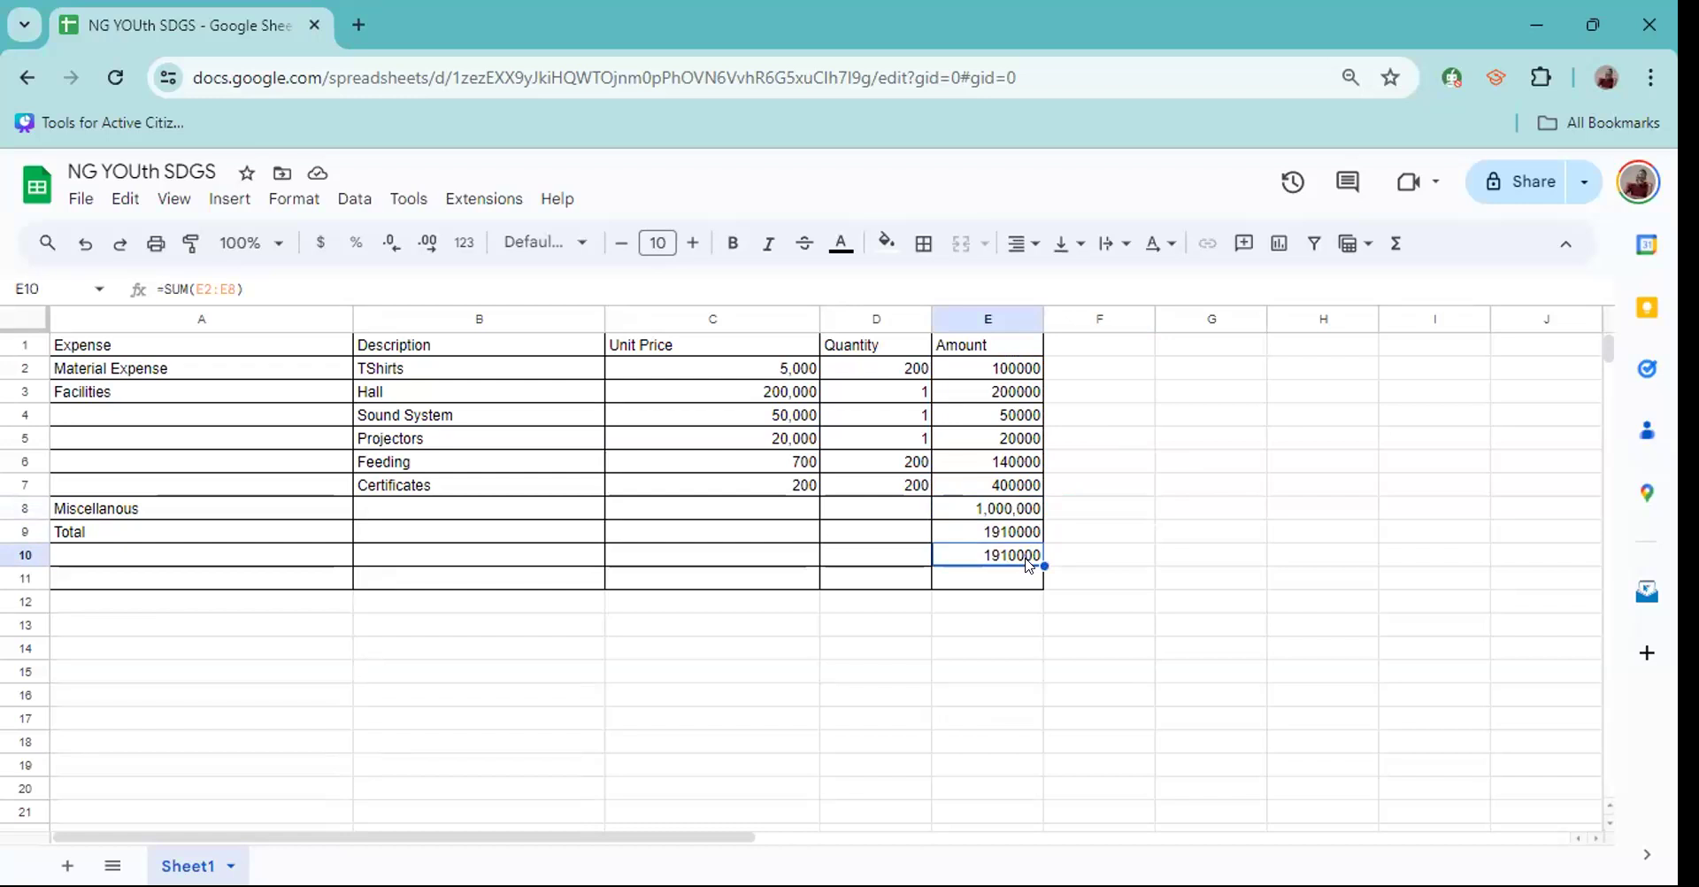
pyautogui.click(793, 529)
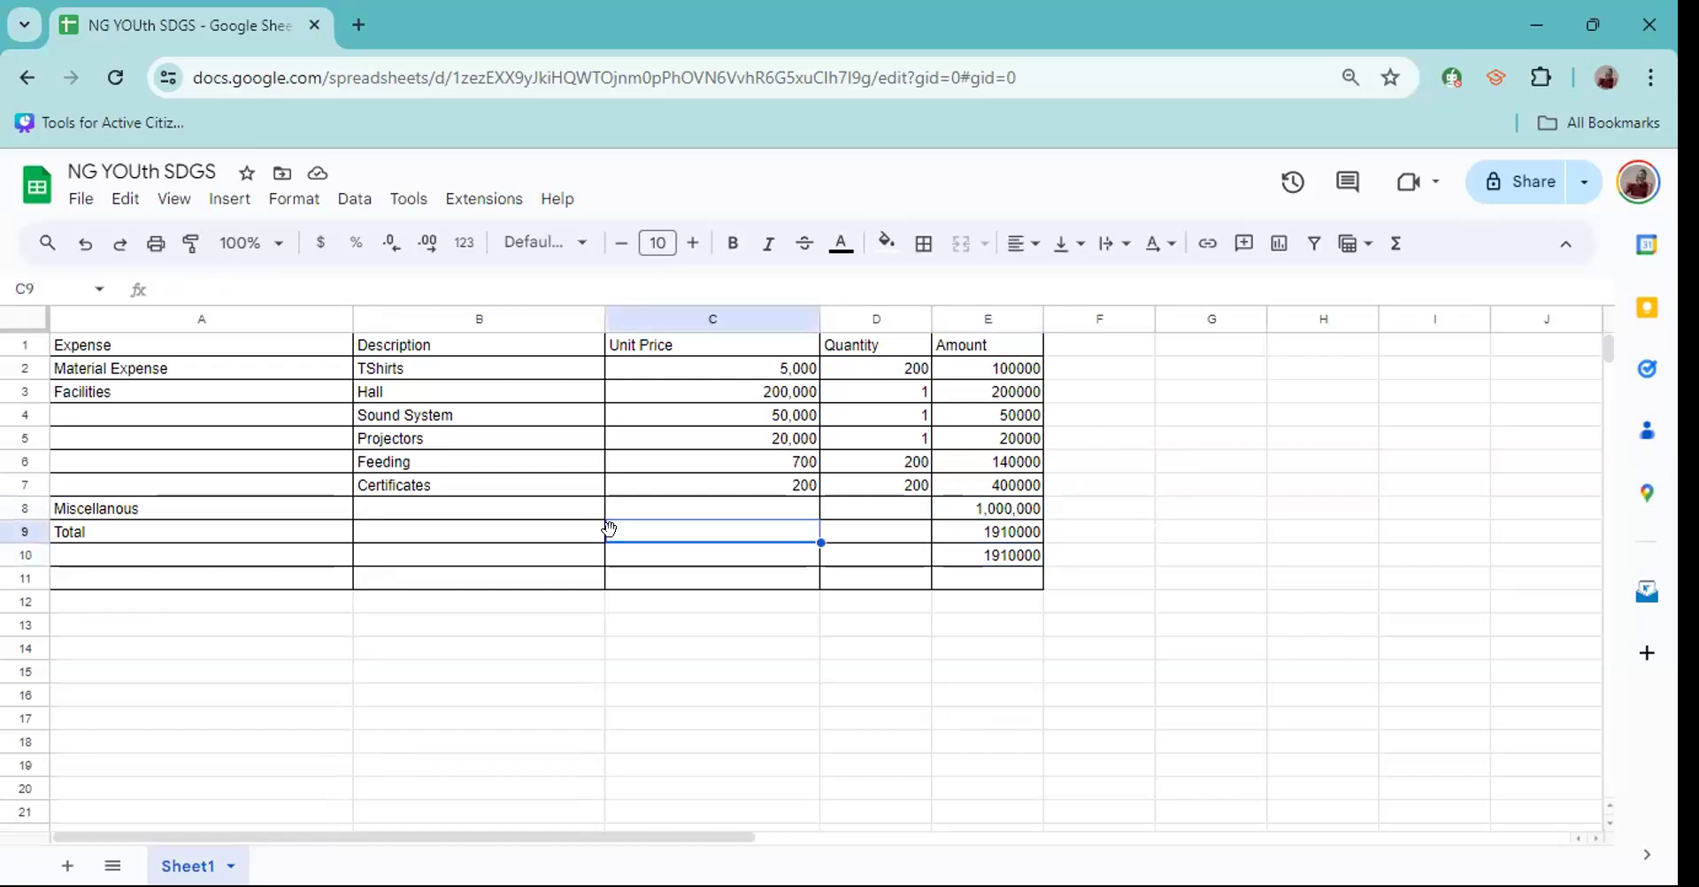
pyautogui.click(543, 540)
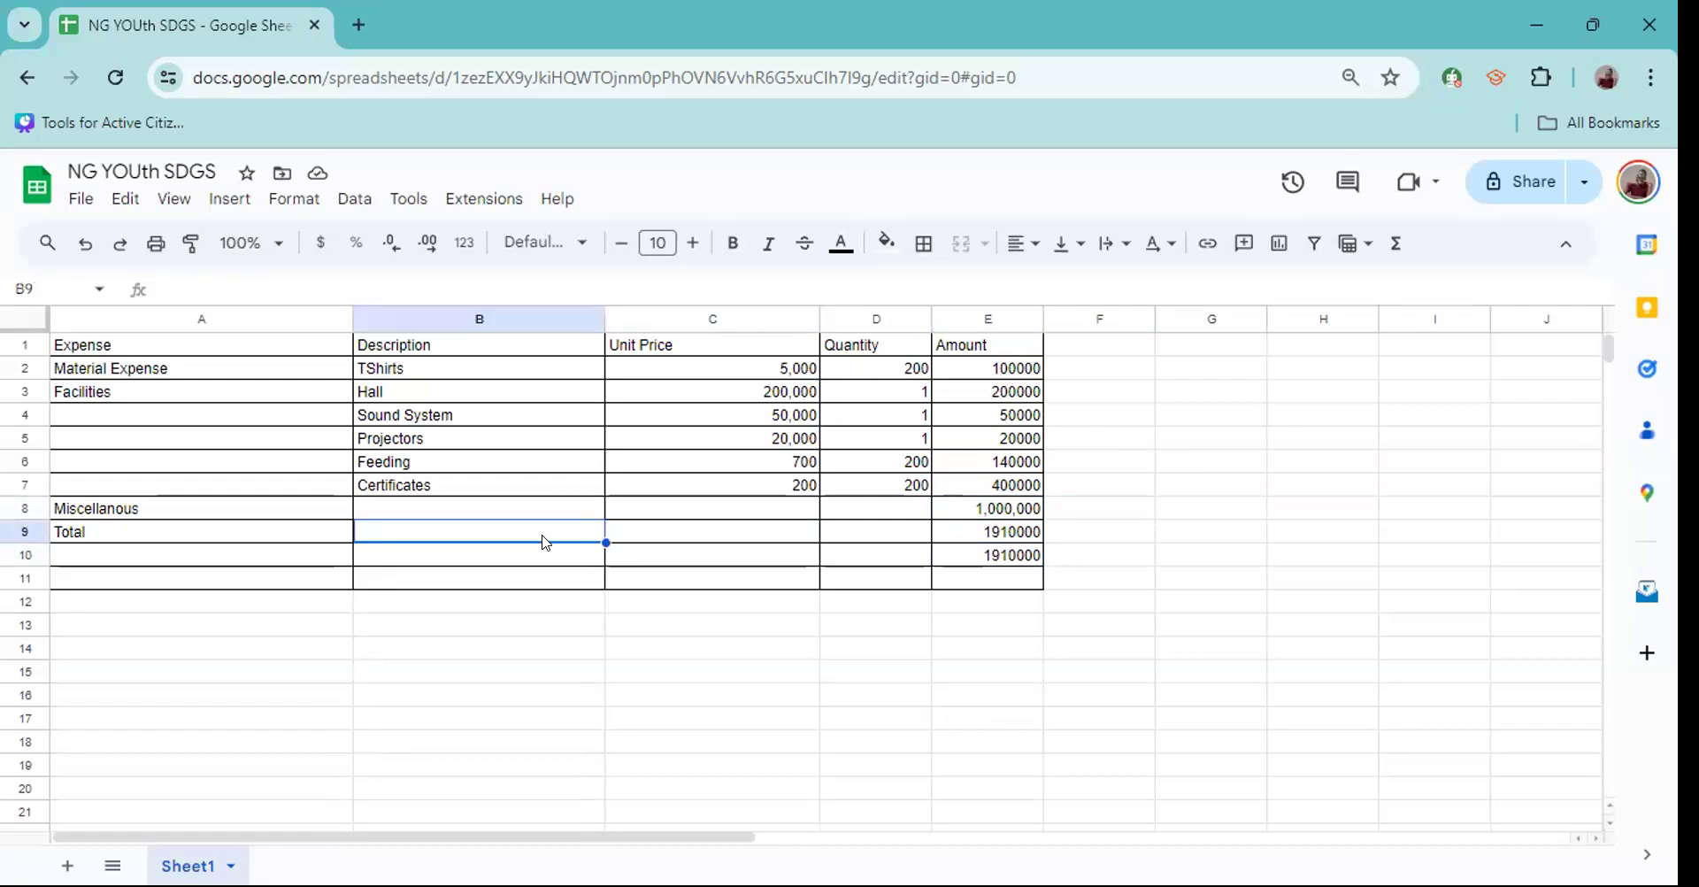
pyautogui.click(700, 526)
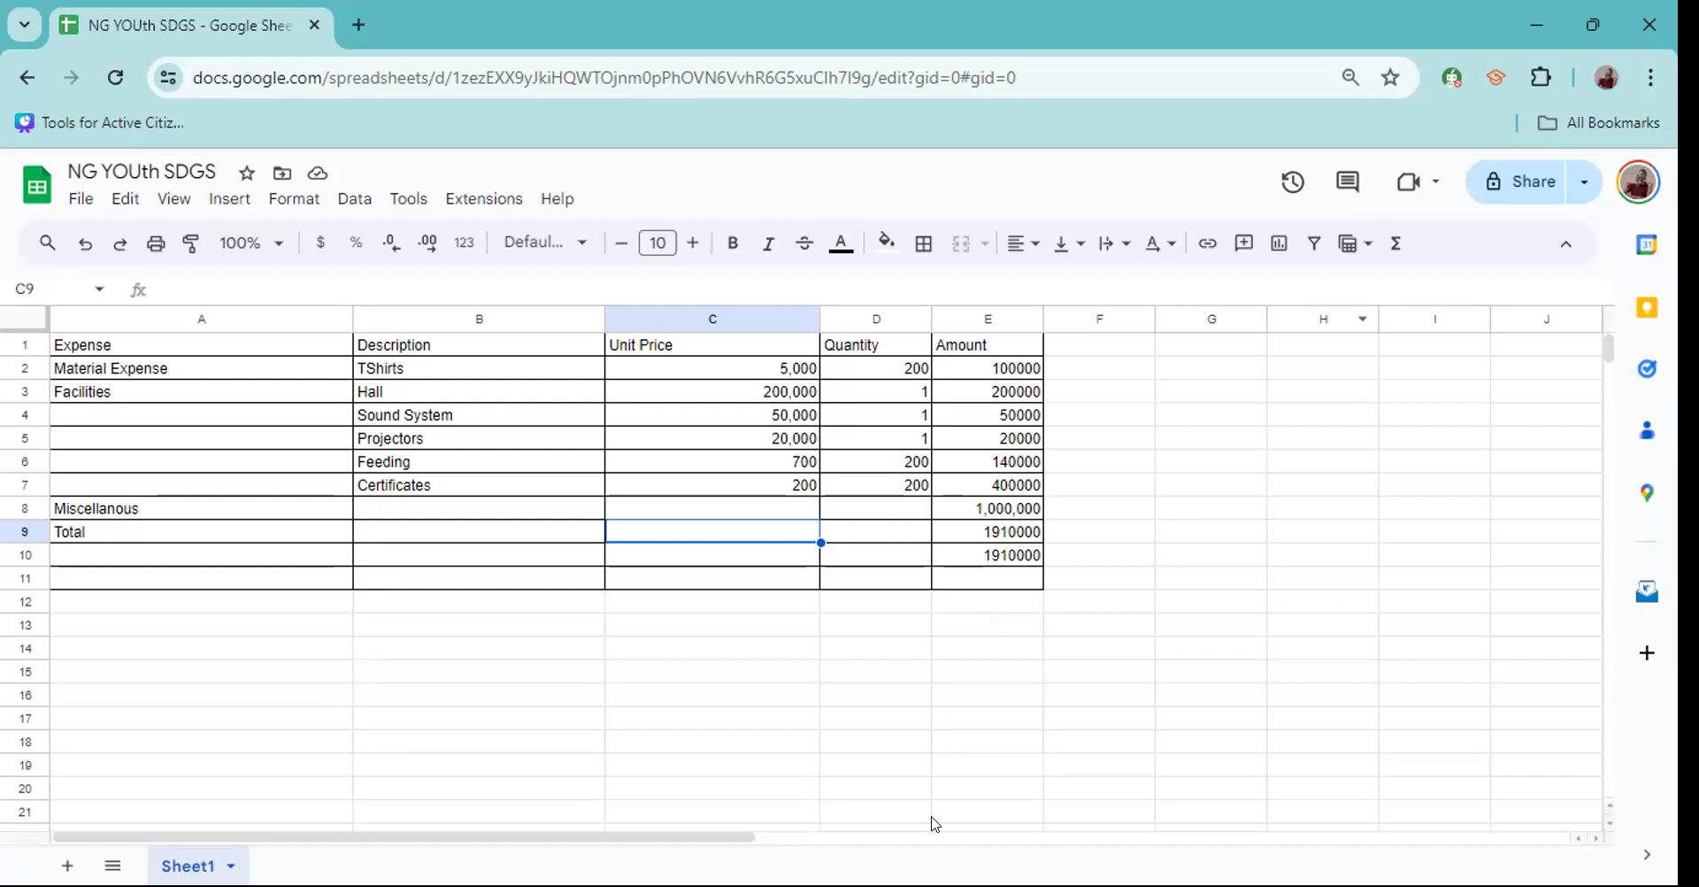
pyautogui.click(1108, 560)
pyautogui.click(991, 656)
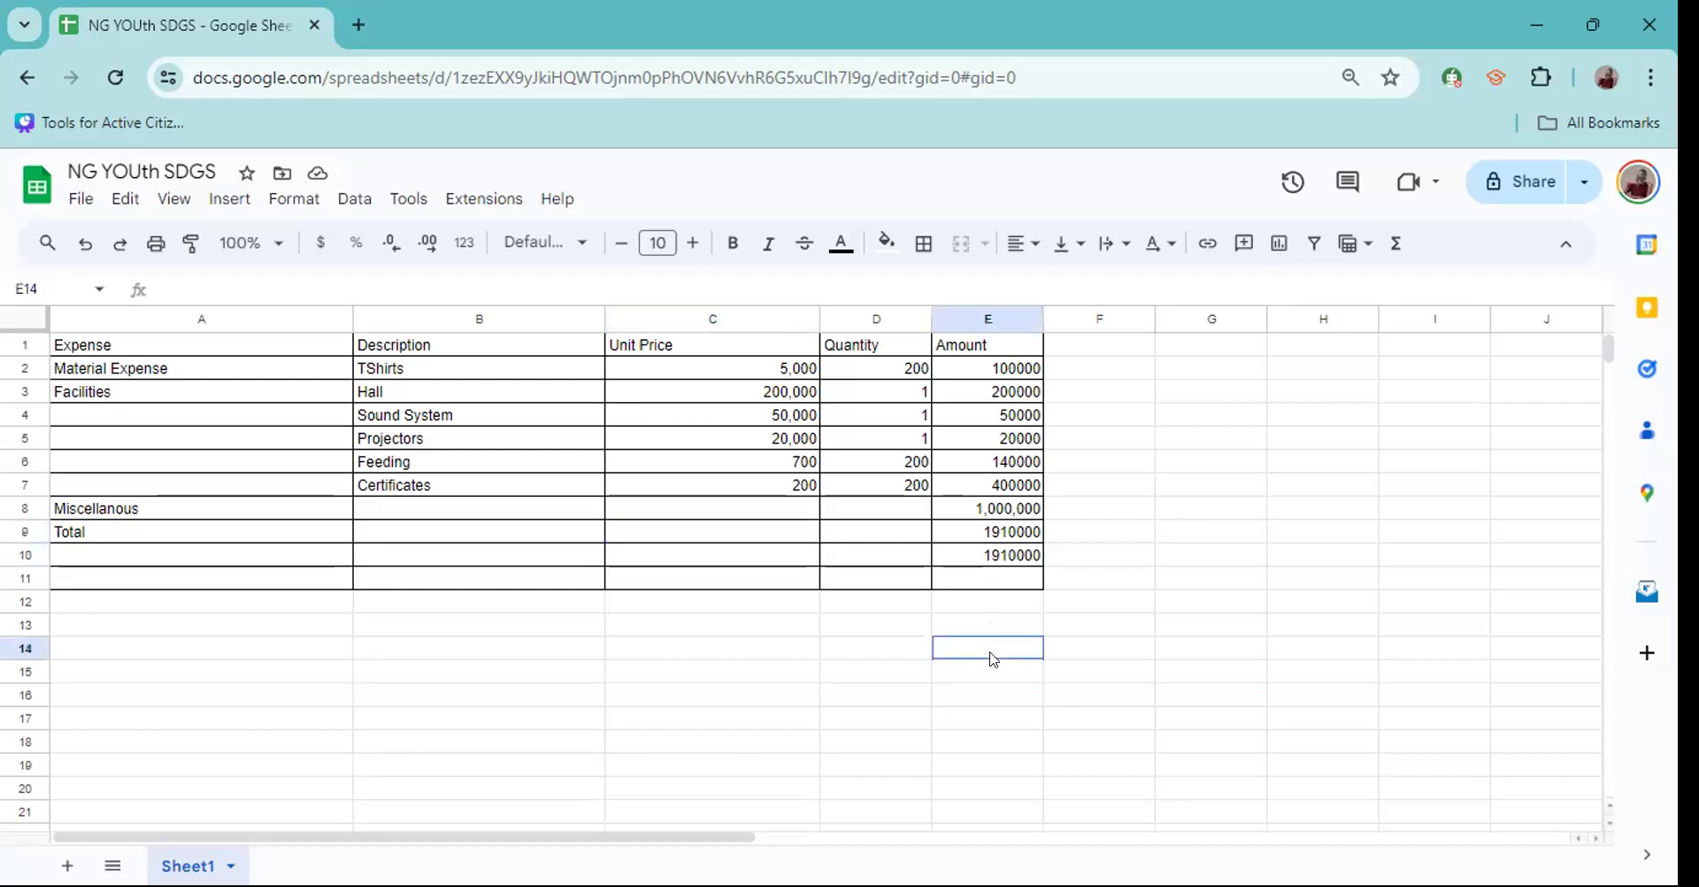